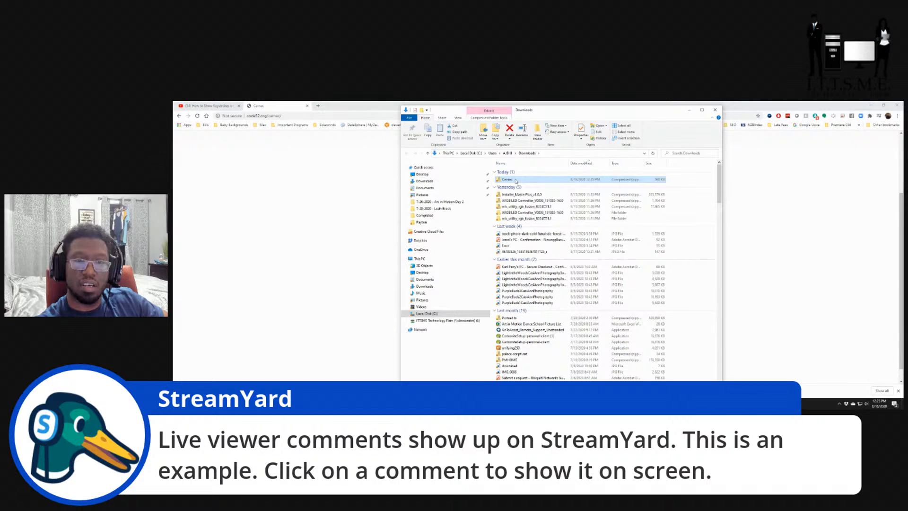
- Scan the downloaded Carnac zip archive for threats and extract it in the Downloads folder
click(533, 210)
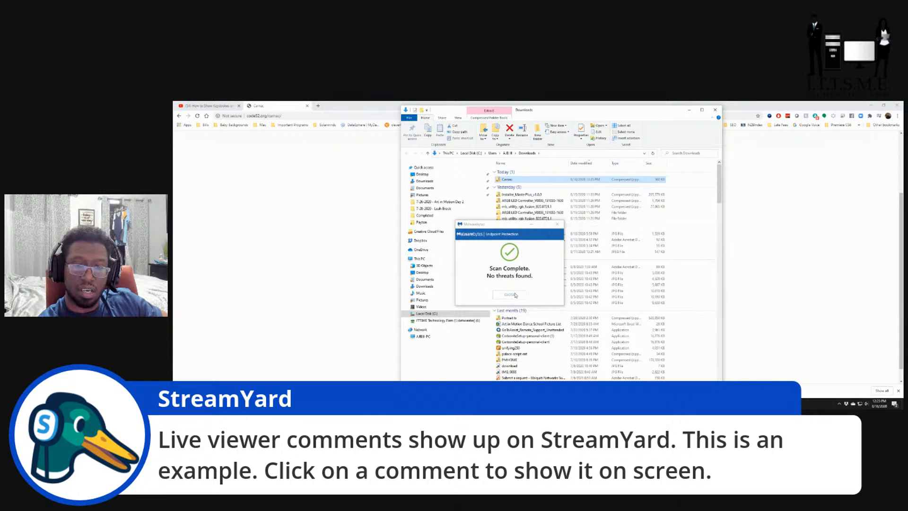
click(515, 294)
drag(513, 180, 678, 182)
click(693, 185)
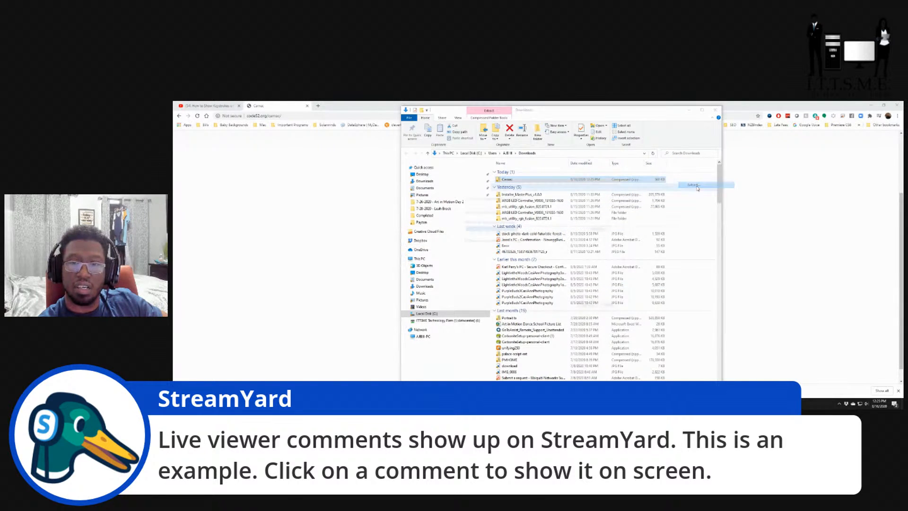
click(588, 307)
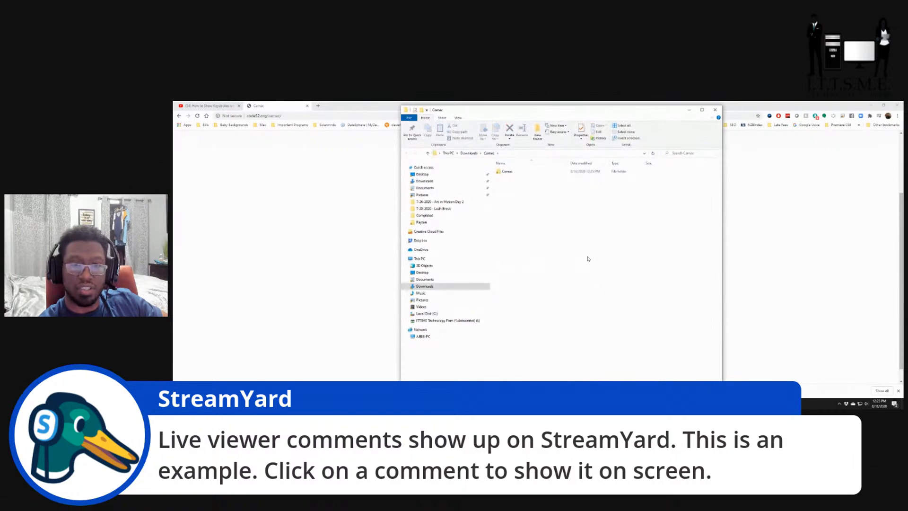
- Open the inner Carnac folder of the extracted files and launch the Carnac application
click(511, 175)
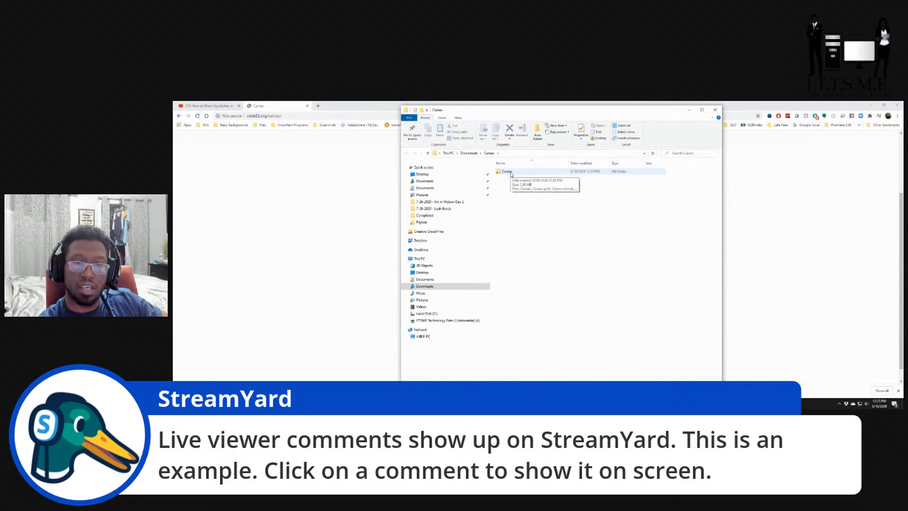
double_click(511, 173)
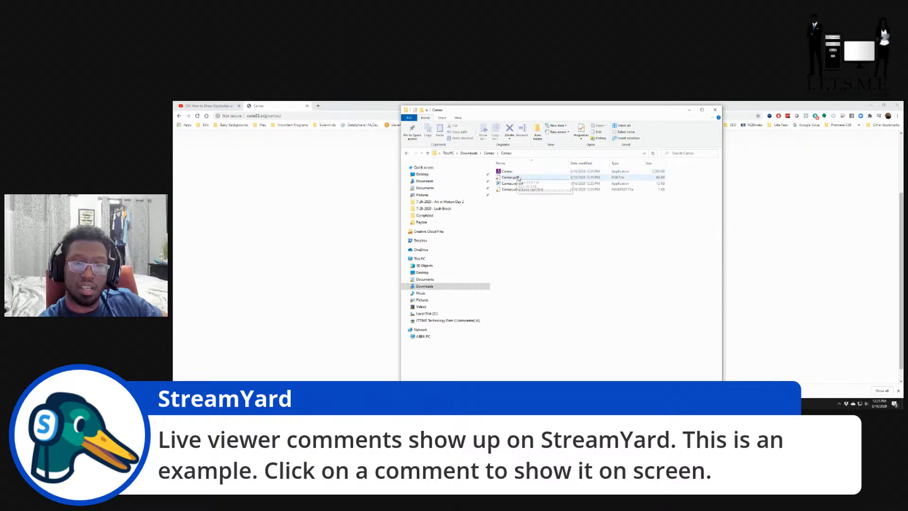
double_click(510, 173)
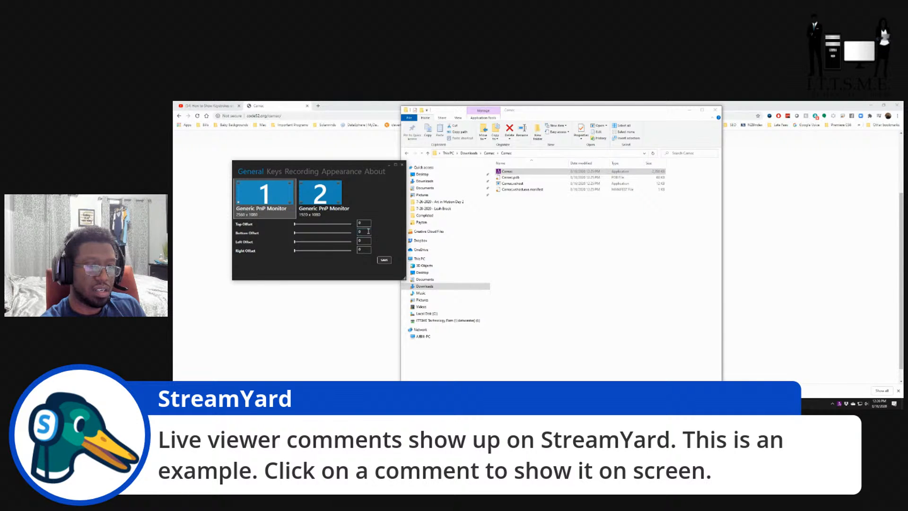
- Try a small top offset for the keystroke popup on monitor 1, save the general settings and dismiss the settings window
click(384, 260)
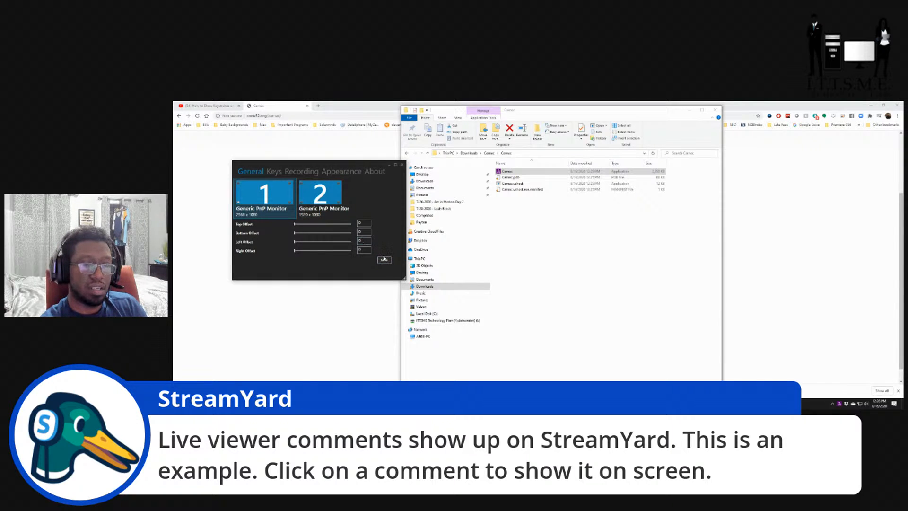
click(383, 260)
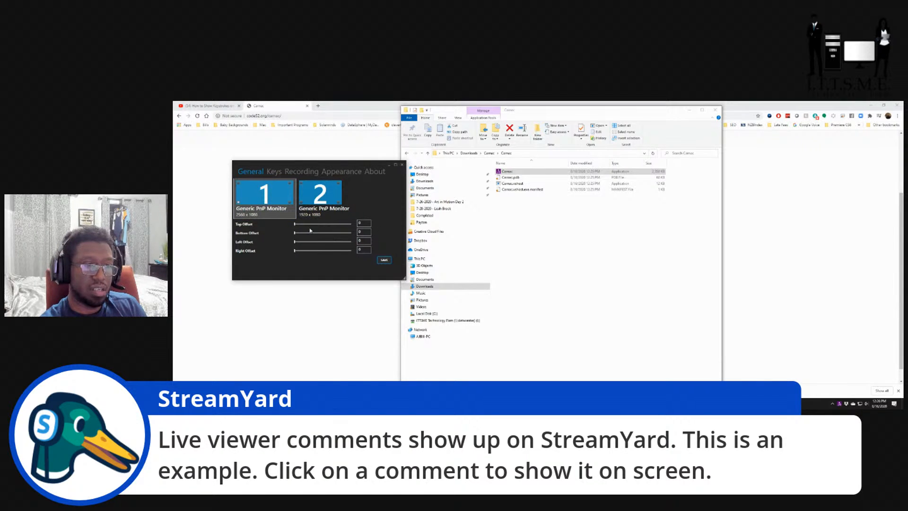
mouse_move(296, 224)
mouse_down()
mouse_move(306, 227)
mouse_move(295, 227)
mouse_up()
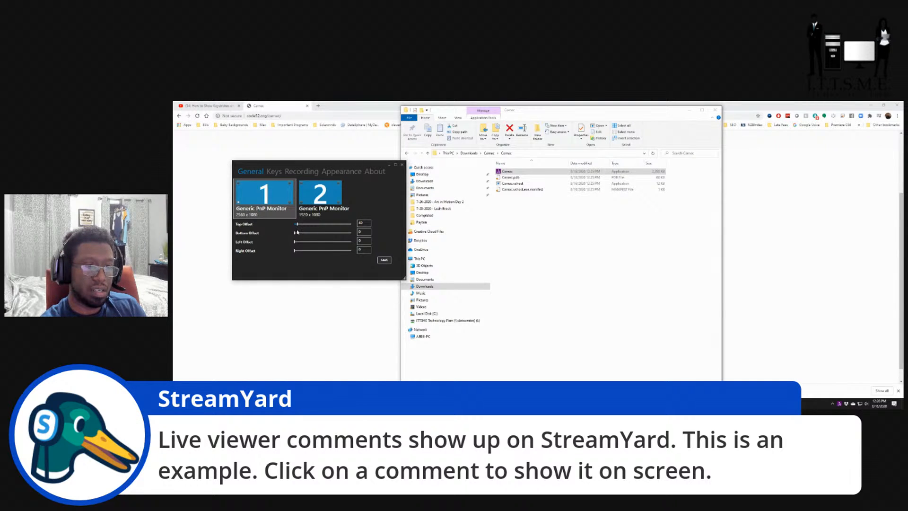
mouse_move(294, 234)
mouse_down()
mouse_move(319, 235)
mouse_move(298, 233)
mouse_move(304, 227)
mouse_up()
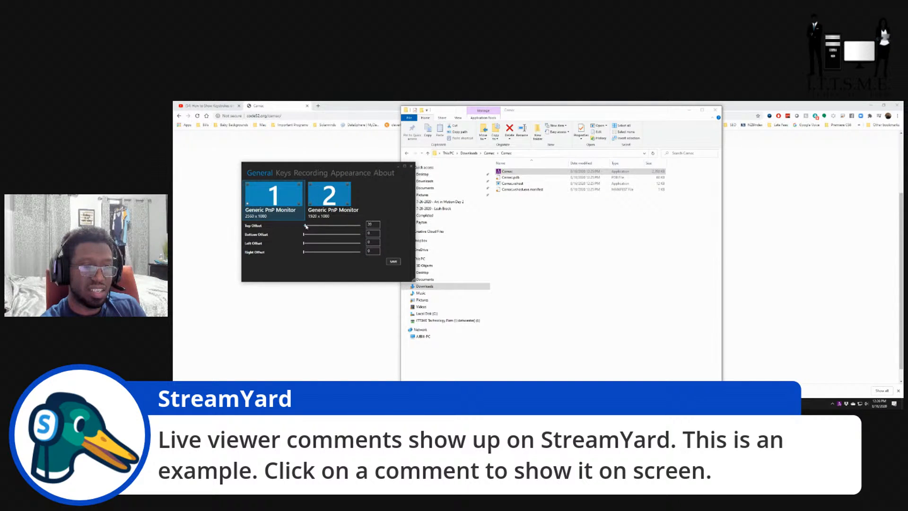
click(393, 261)
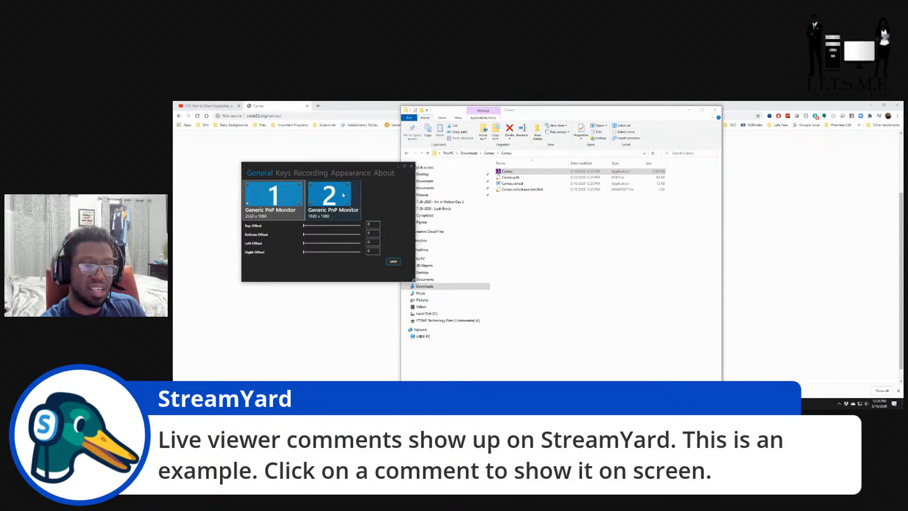
click(377, 235)
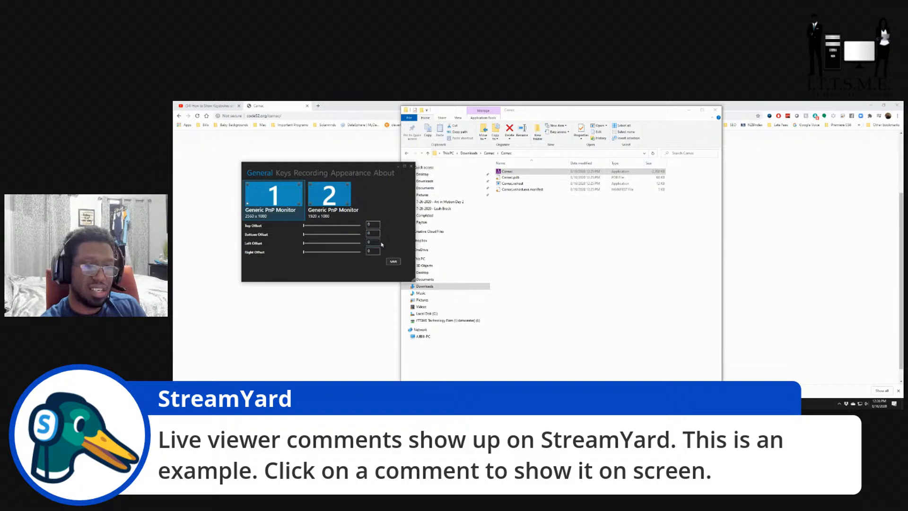
click(393, 262)
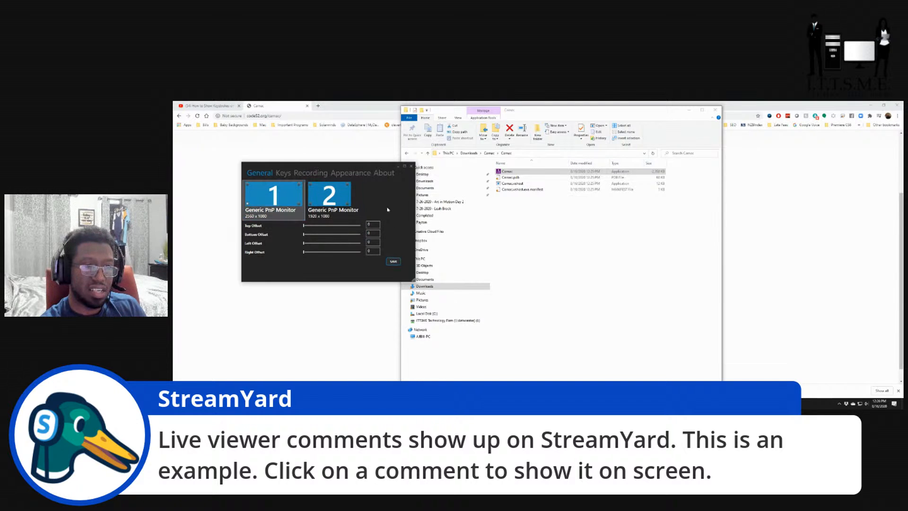
click(398, 166)
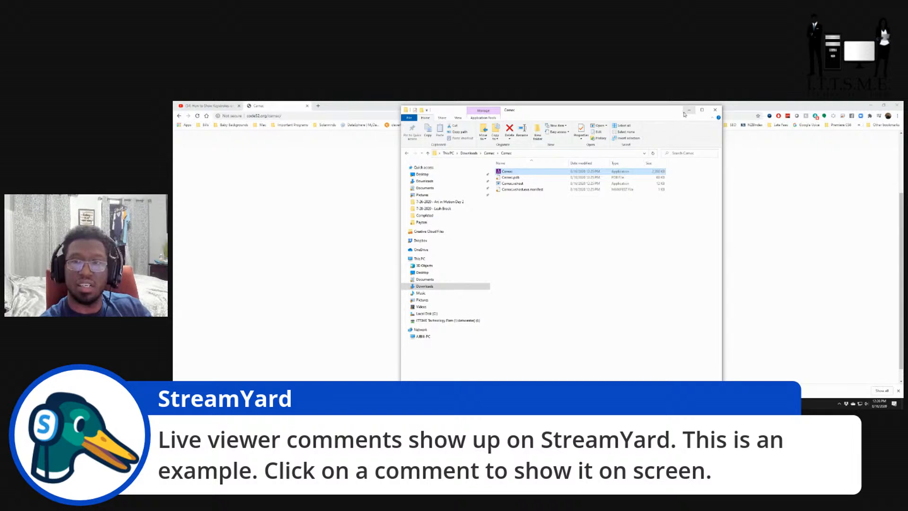
- Test the keystroke overlay by entering random letters in the Windows search
key(alt+Left)
key(super+s)
text(t)
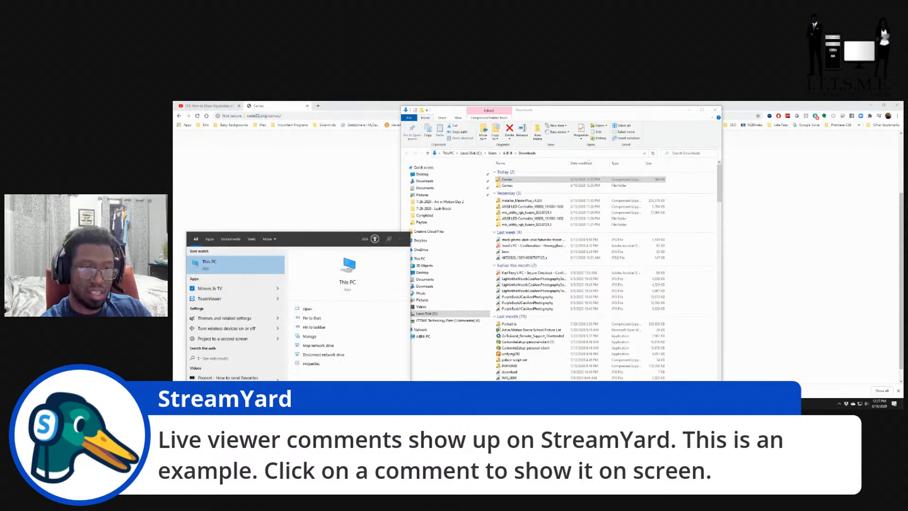
text(dgdg)
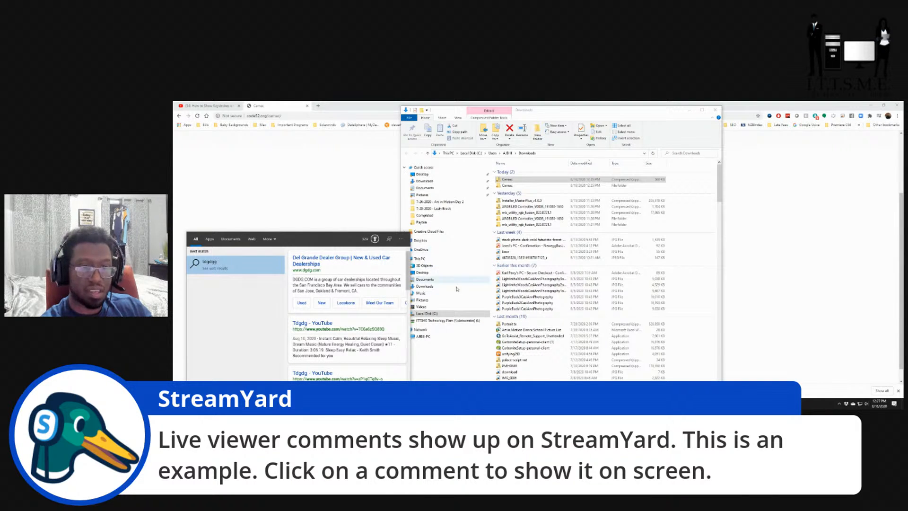
- Reopen Carnac's settings, place the keystroke popup in the upper-right corner of monitor 1 and save
click(838, 405)
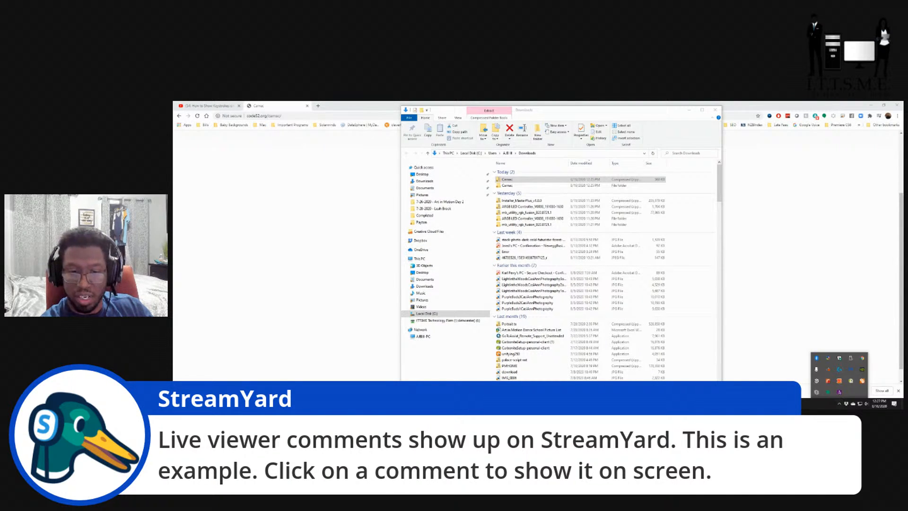
click(839, 392)
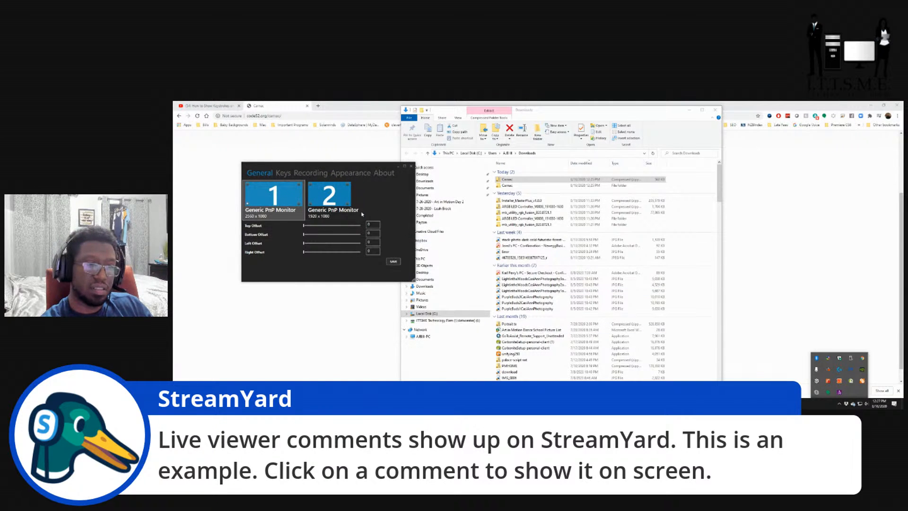
click(296, 192)
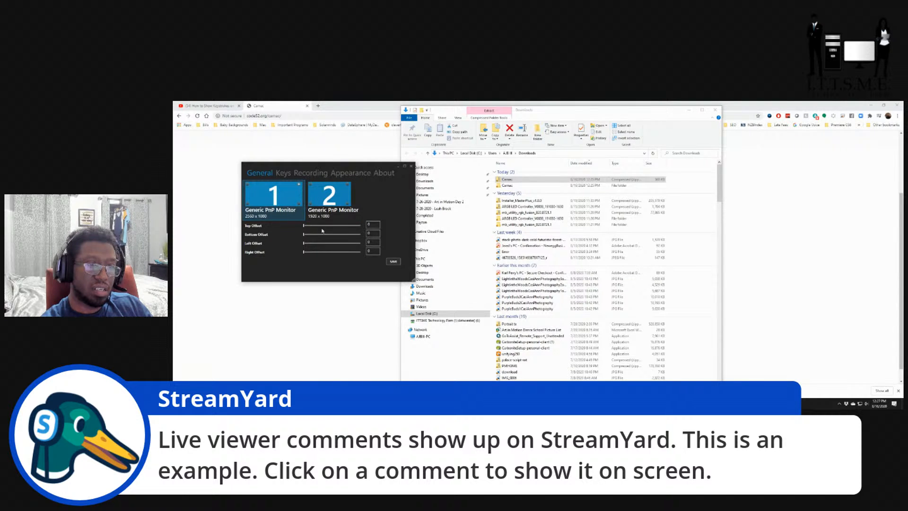
click(390, 261)
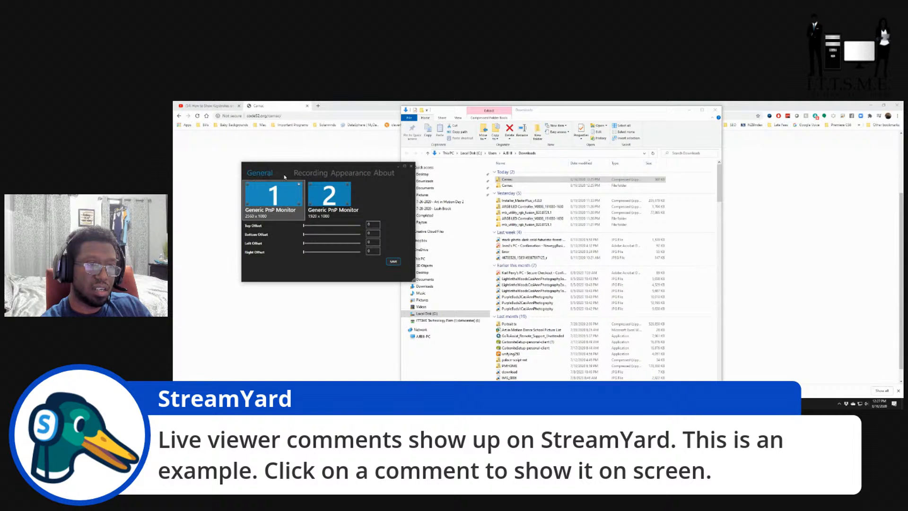
- Check Carnac's Appearance and Keys settings, save the general settings for monitor 1 and close the settings window
click(340, 176)
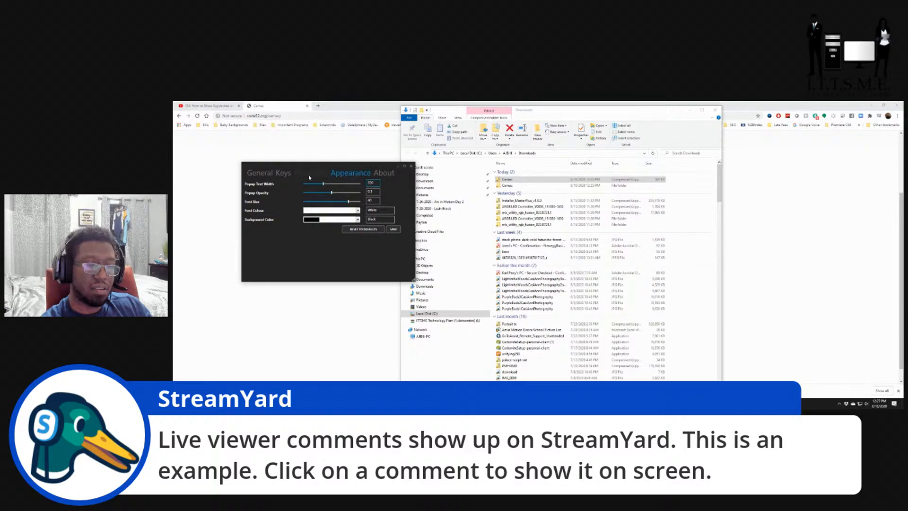
click(264, 174)
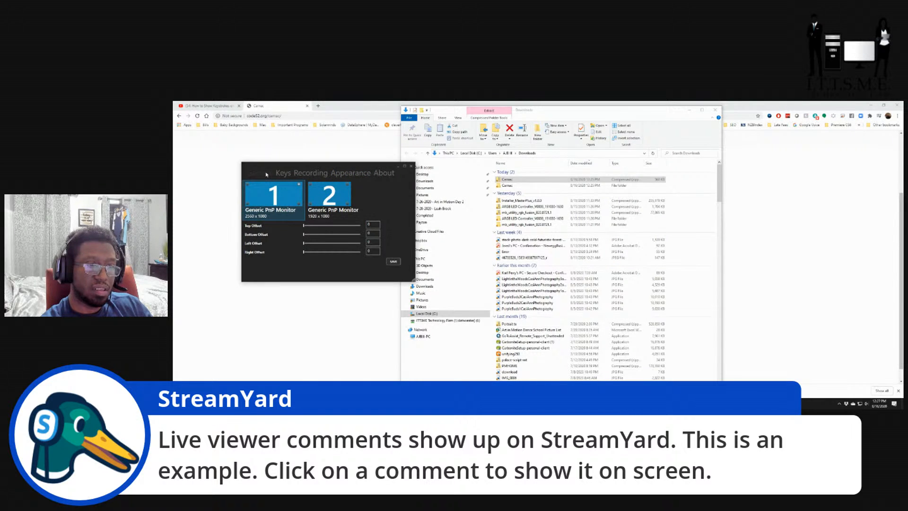
click(287, 175)
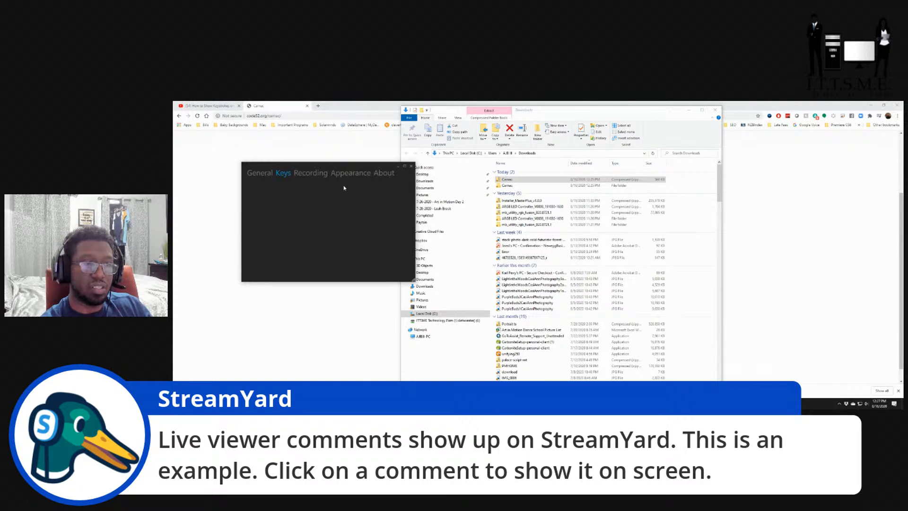
click(262, 173)
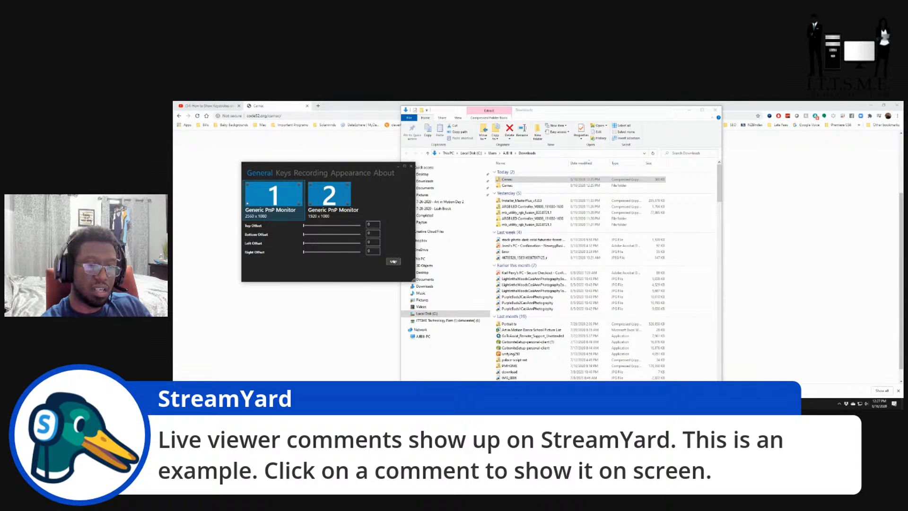
click(393, 262)
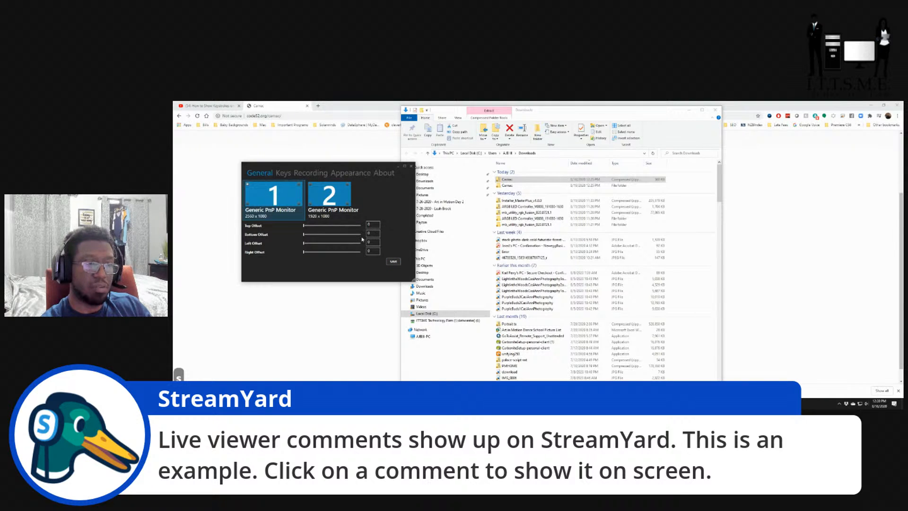
click(394, 262)
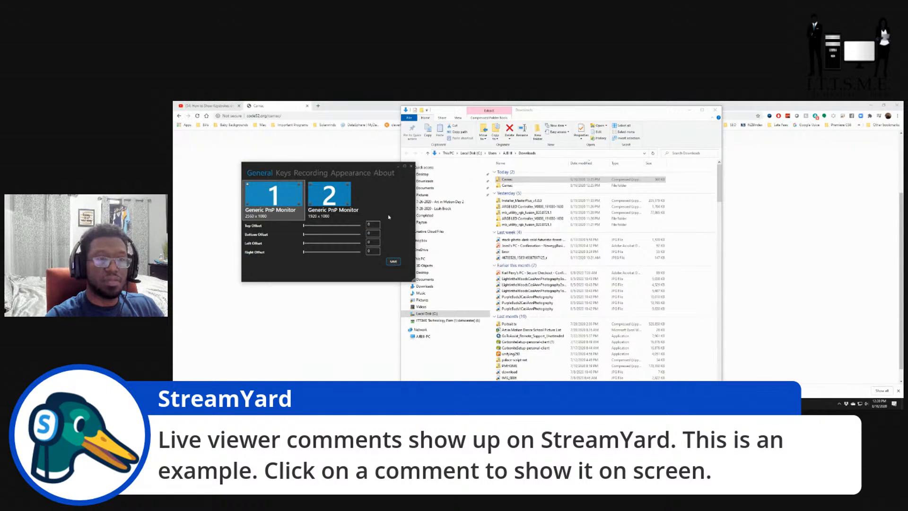
click(411, 166)
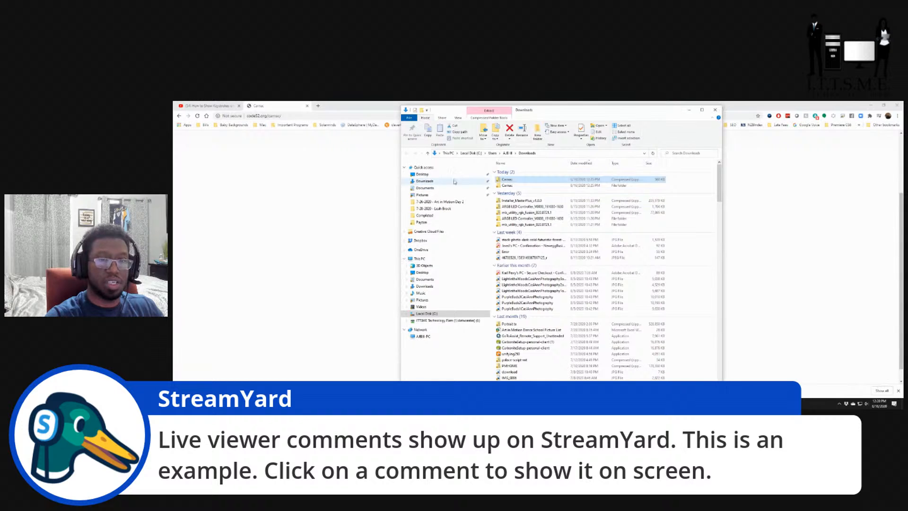
- Close the Downloads window and the Carnac and YouTube pages to get back to Lightroom Classic
click(715, 110)
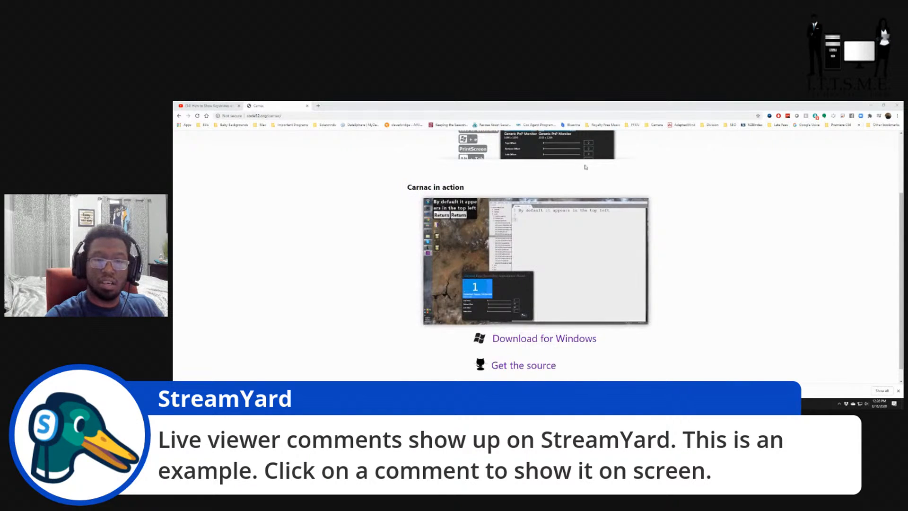
click(308, 106)
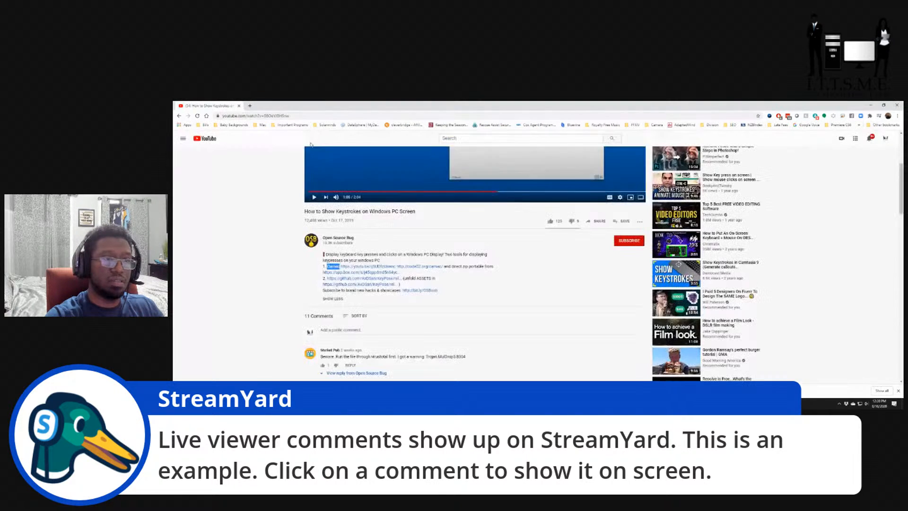
click(239, 106)
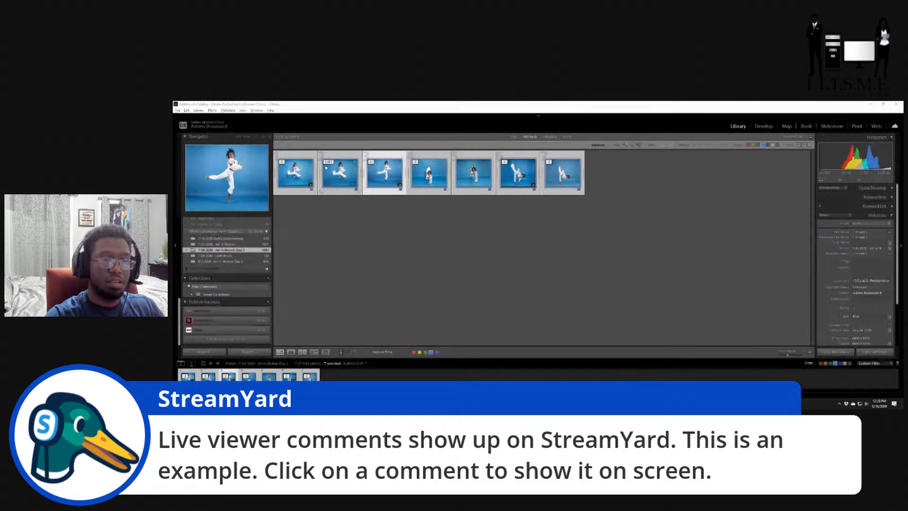
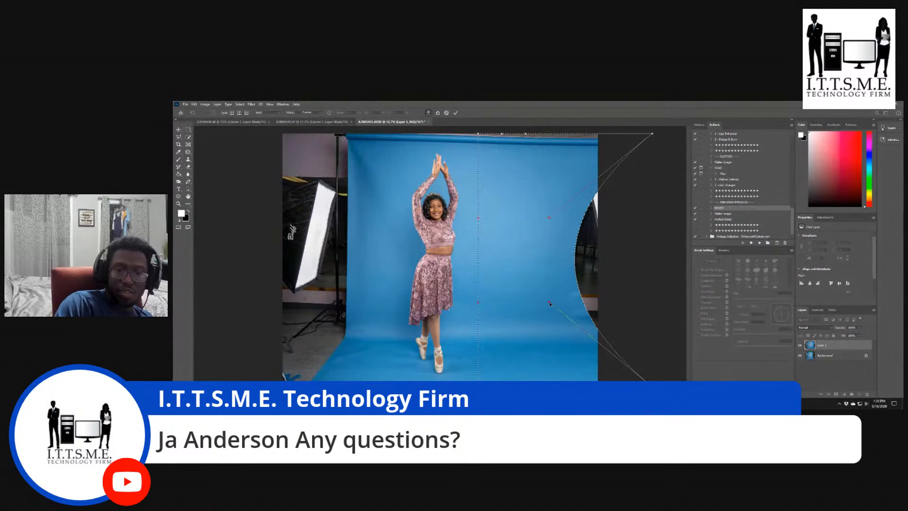
- In Photoshop, warp the selected right side of the photo outward until the blue backdrop covers the canvas edge, apply it and deselect
drag(551, 301, 652, 292)
drag(588, 226, 649, 233)
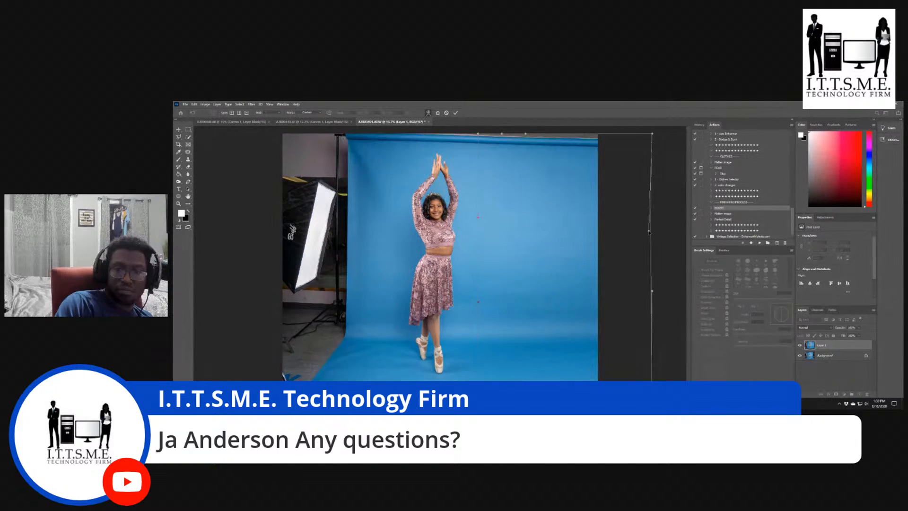
click(456, 113)
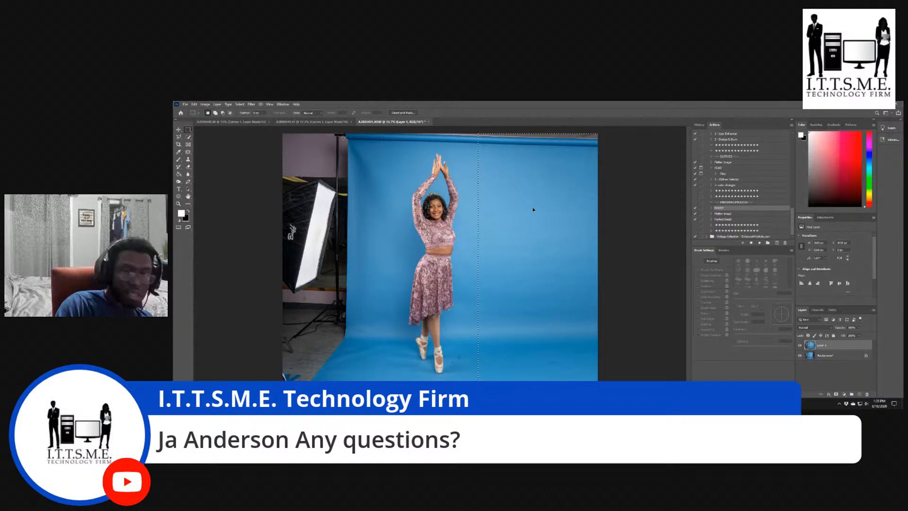
key(ctrl+d)
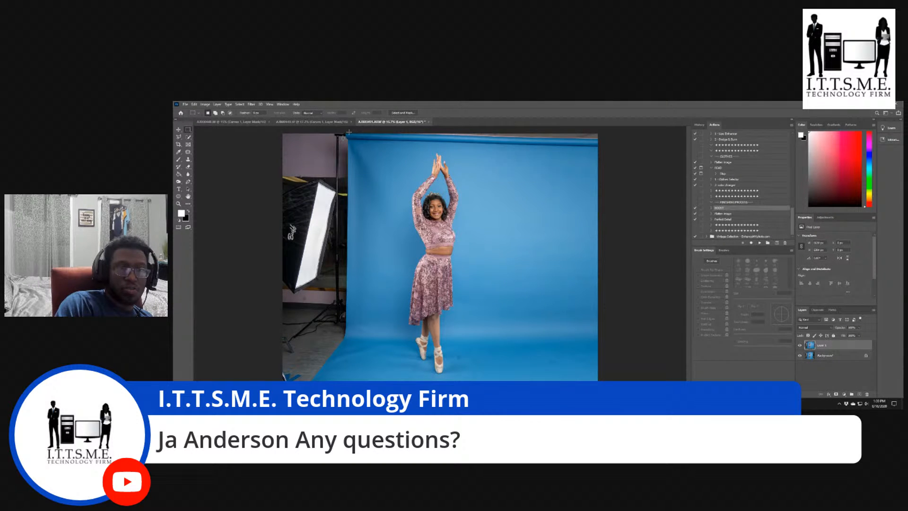
- Select the backdrop strip left of the dancer, warp it outward past the canvas edge to cover the studio gear, apply it and deselect
drag(349, 133, 407, 385)
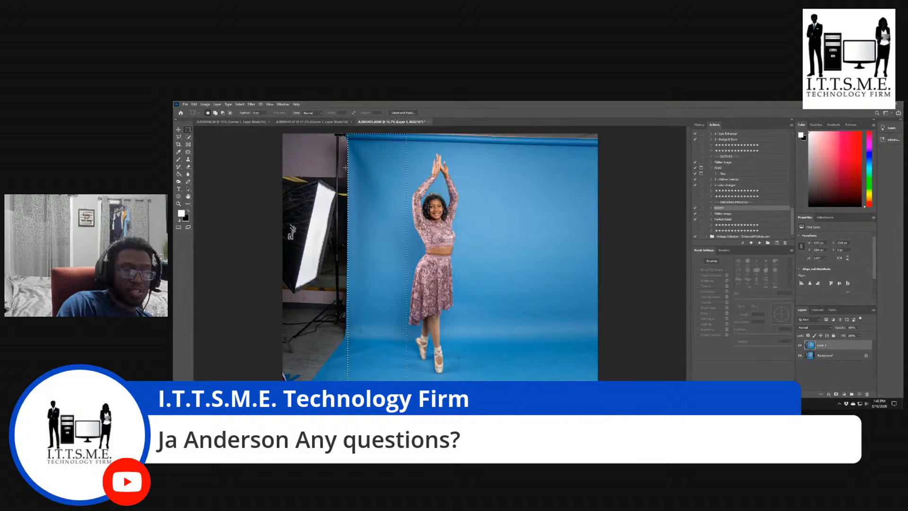
key(F2)
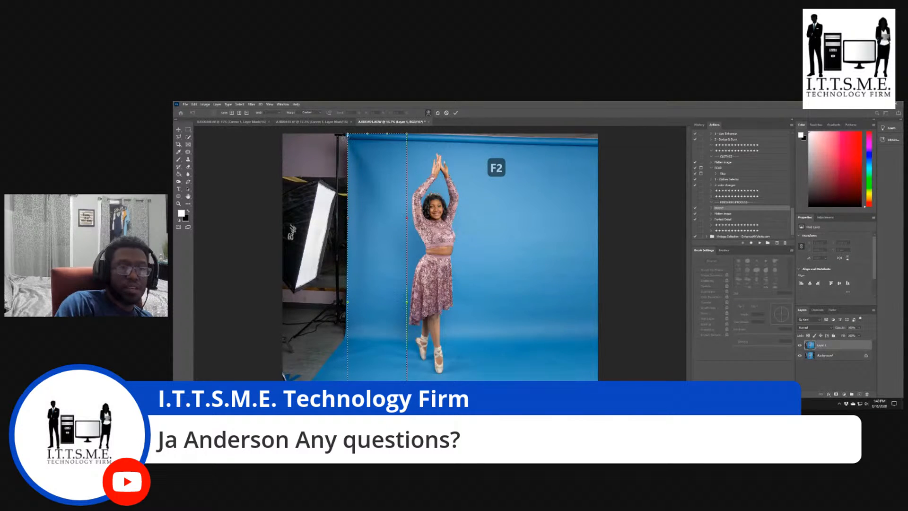
drag(349, 134, 229, 135)
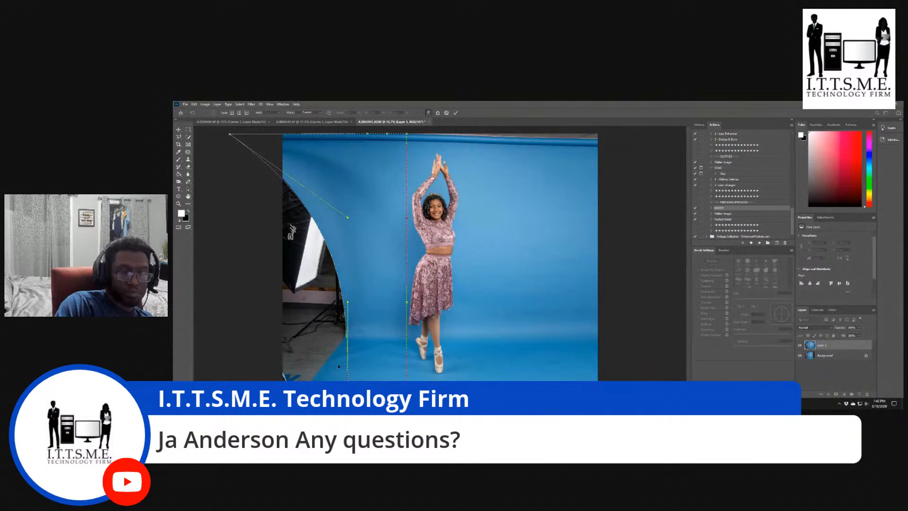
drag(350, 378, 259, 372)
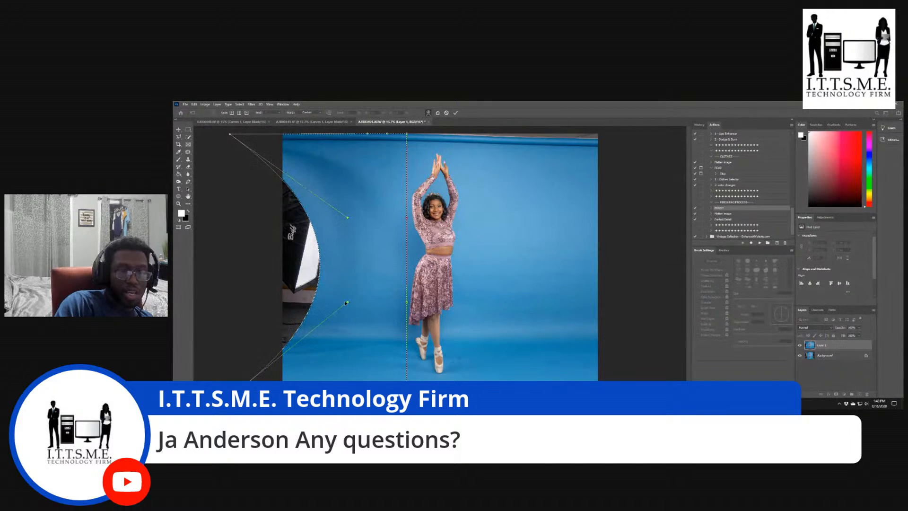
drag(348, 303, 244, 289)
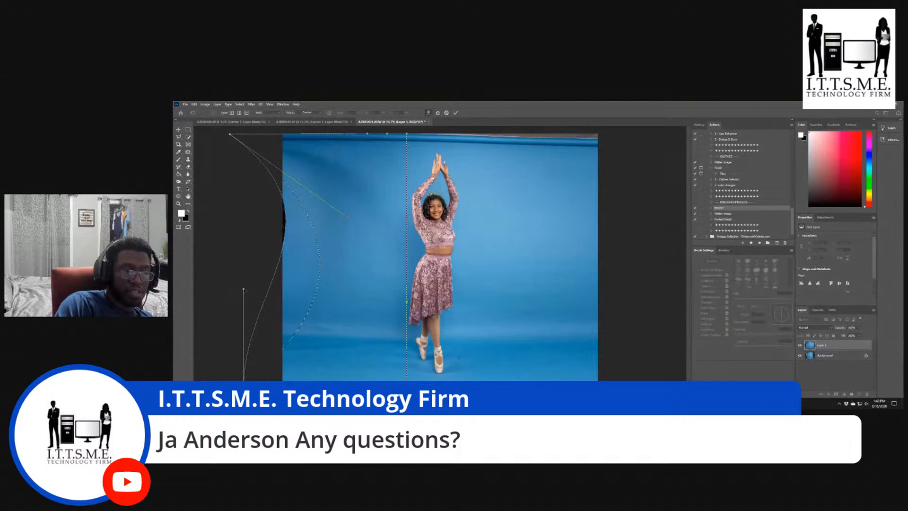
drag(346, 218, 239, 251)
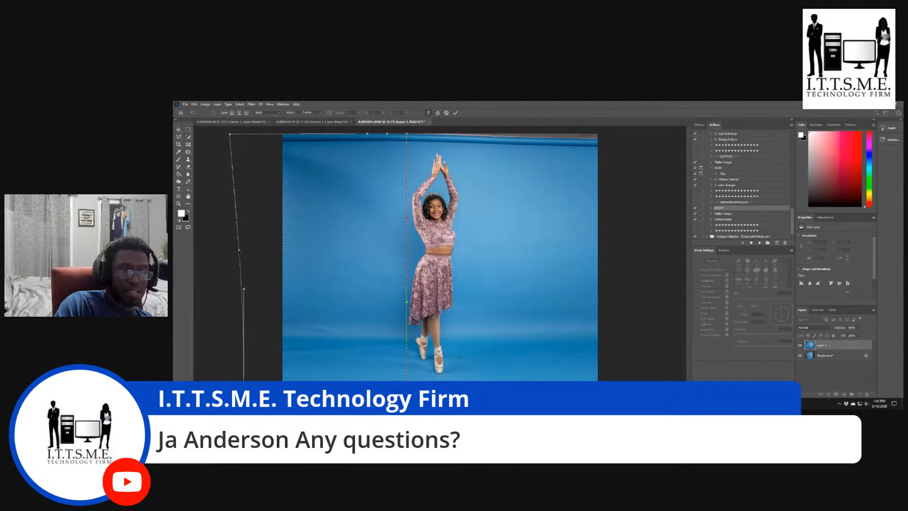
click(456, 113)
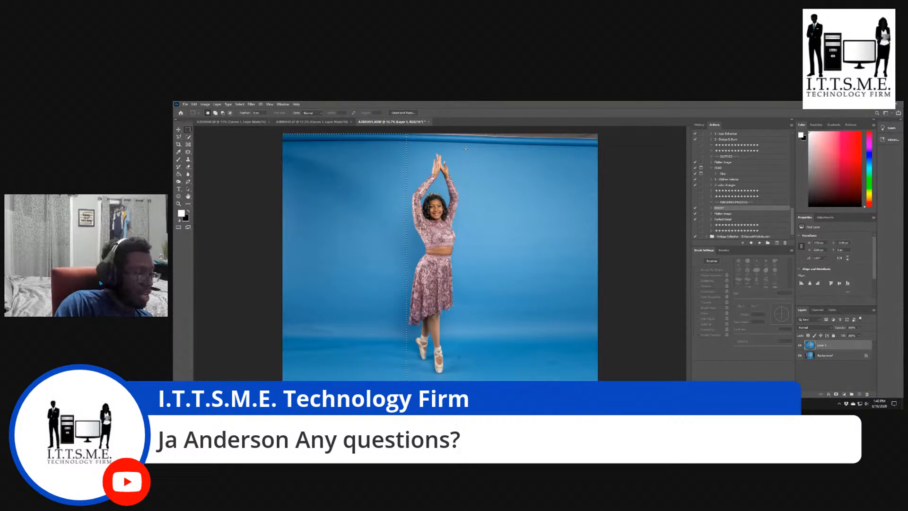
key(ctrl+d)
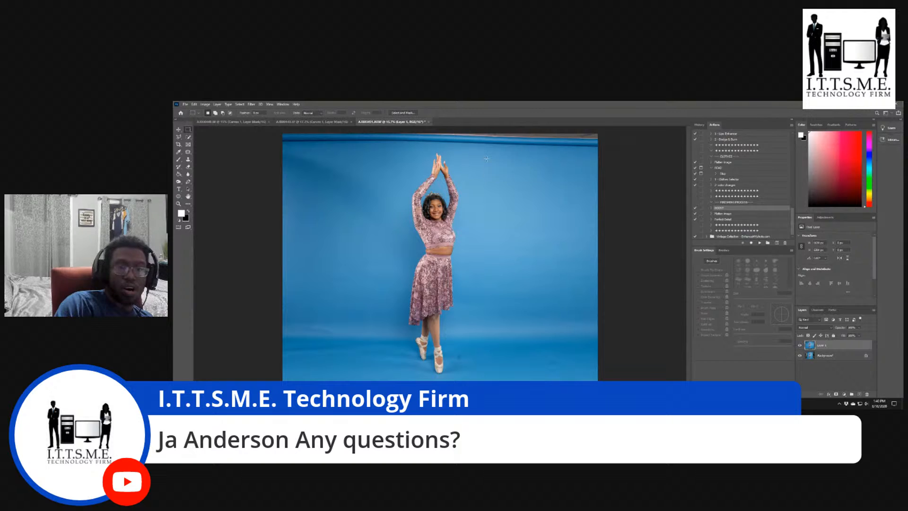
- Select the full-width strip above the dancer's hands and warp its upper edge upward beyond the canvas
key(ctrl+minus)
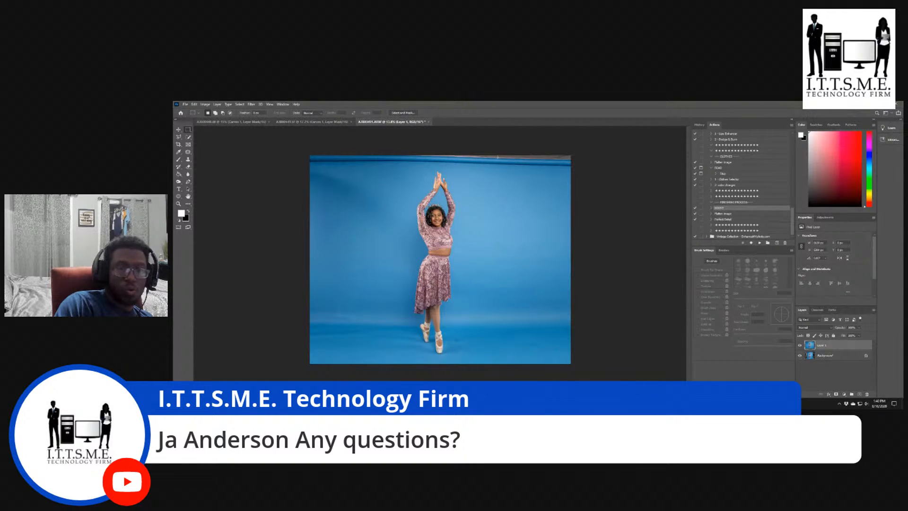
drag(309, 152, 572, 171)
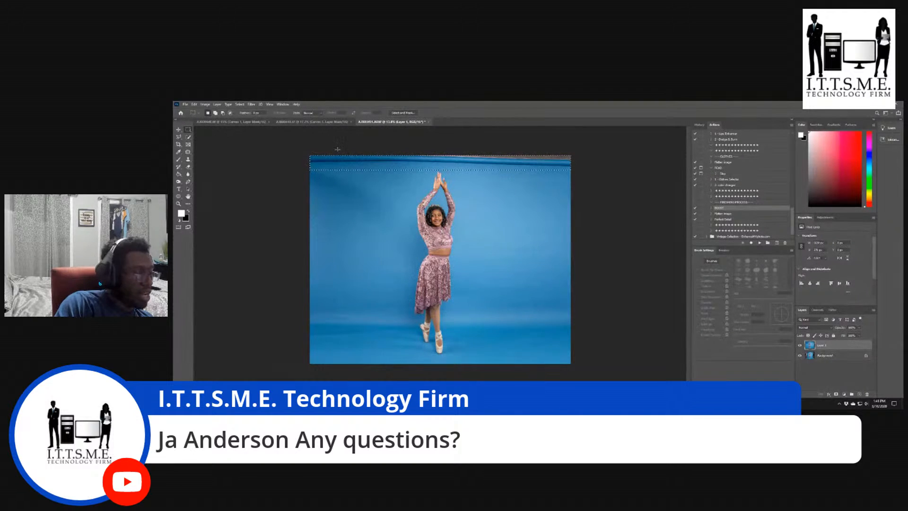
click(194, 105)
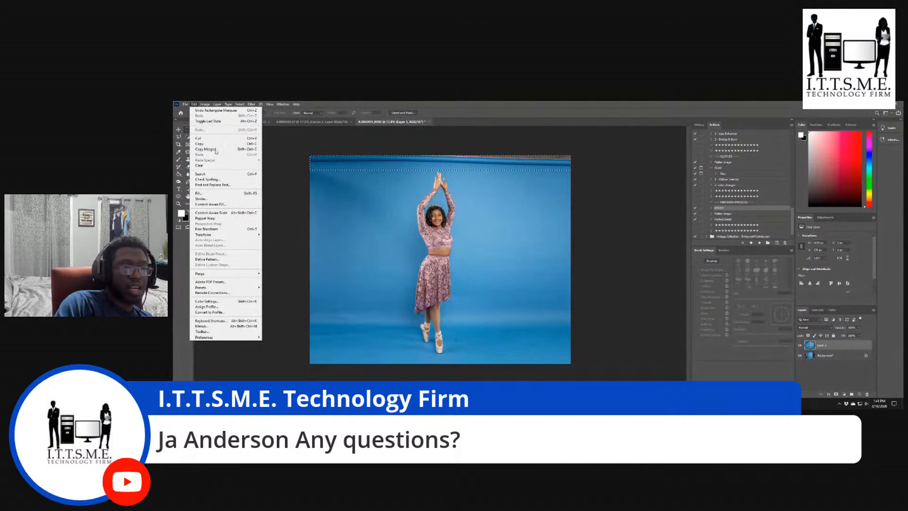
mouse_move(229, 236)
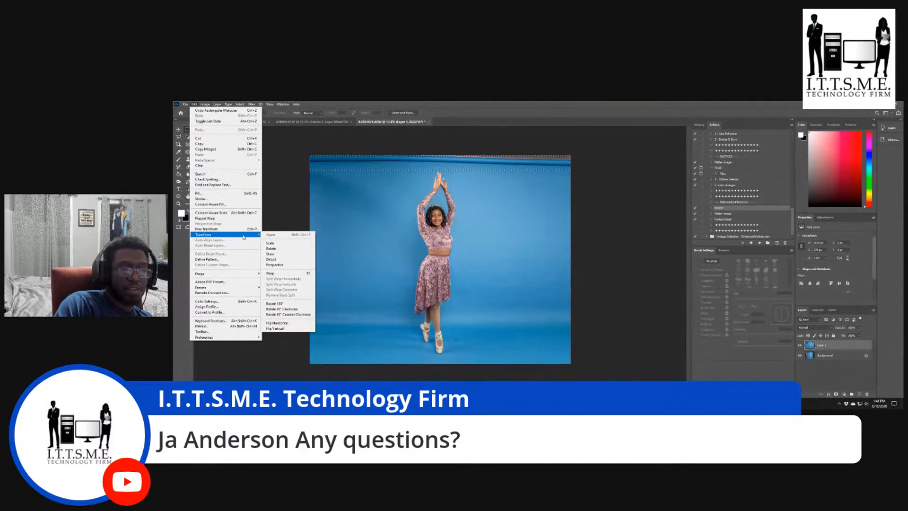
click(280, 275)
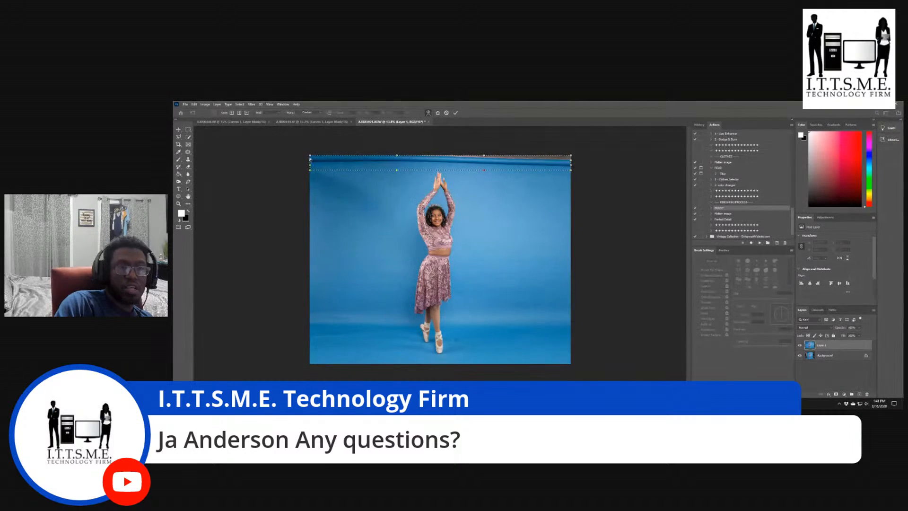
drag(310, 155, 311, 131)
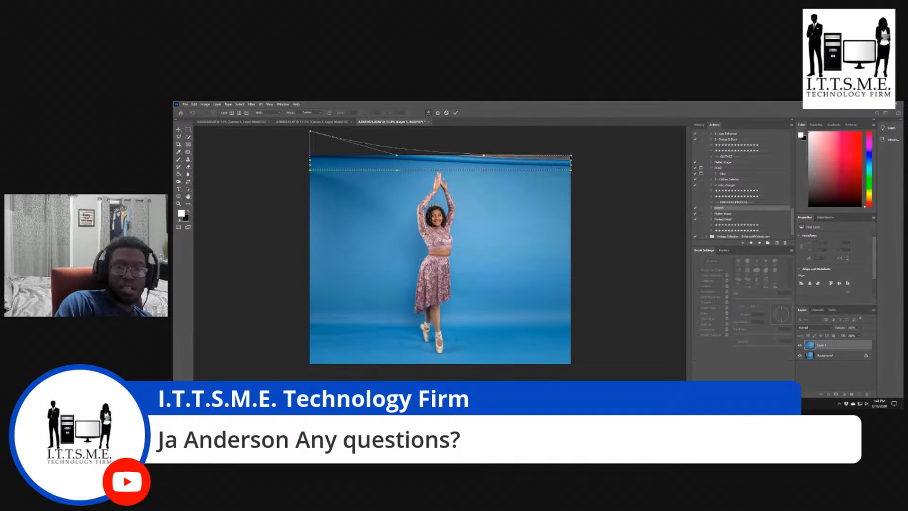
drag(571, 155, 572, 130)
drag(484, 156, 488, 134)
drag(397, 156, 407, 136)
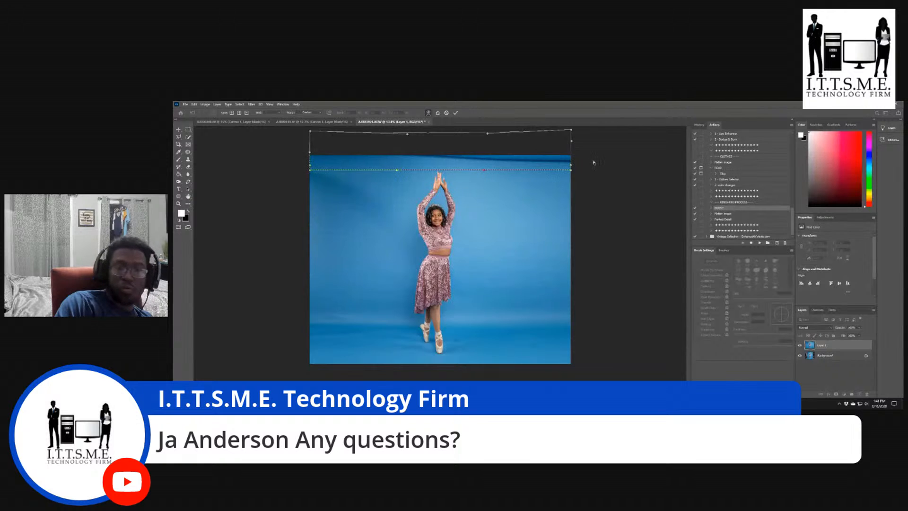
- Stretch the warp's upper-right corner higher to push the backdrop roll out of the canvas, apply the warp and deselect
scroll(591, 166, down, 4)
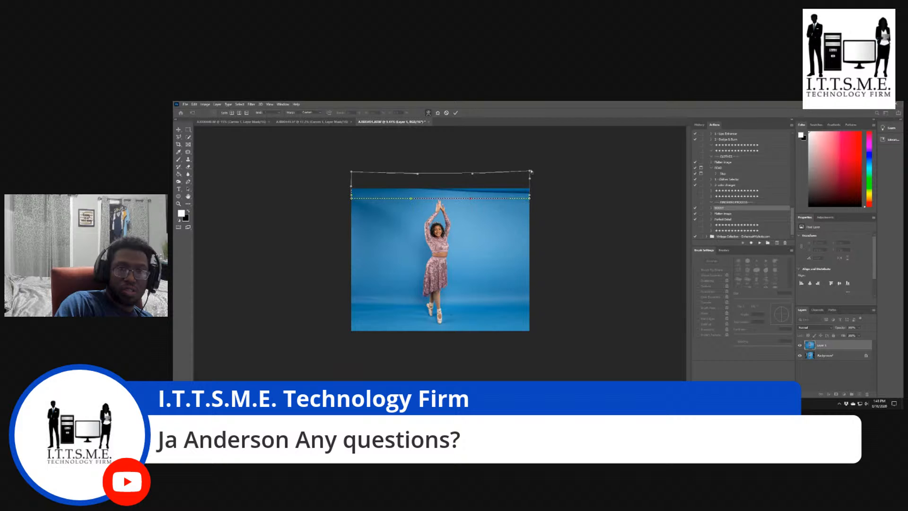
drag(529, 173, 530, 148)
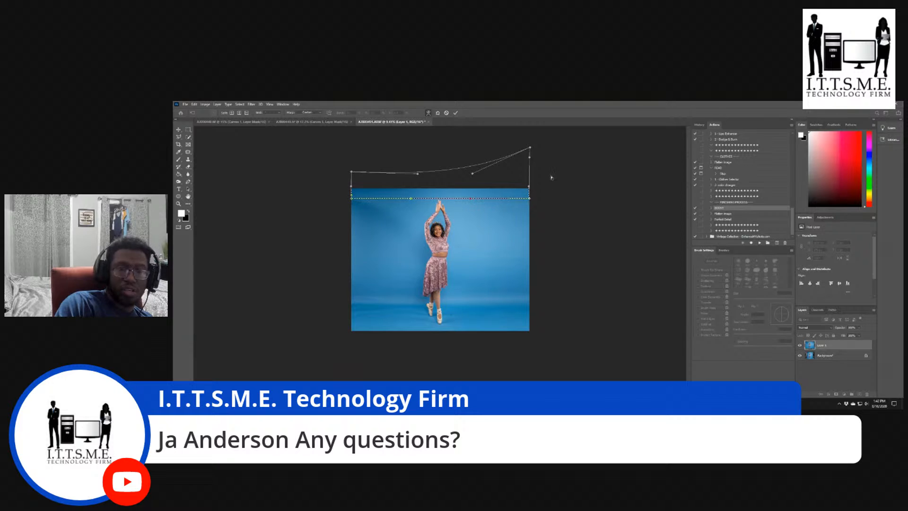
click(456, 112)
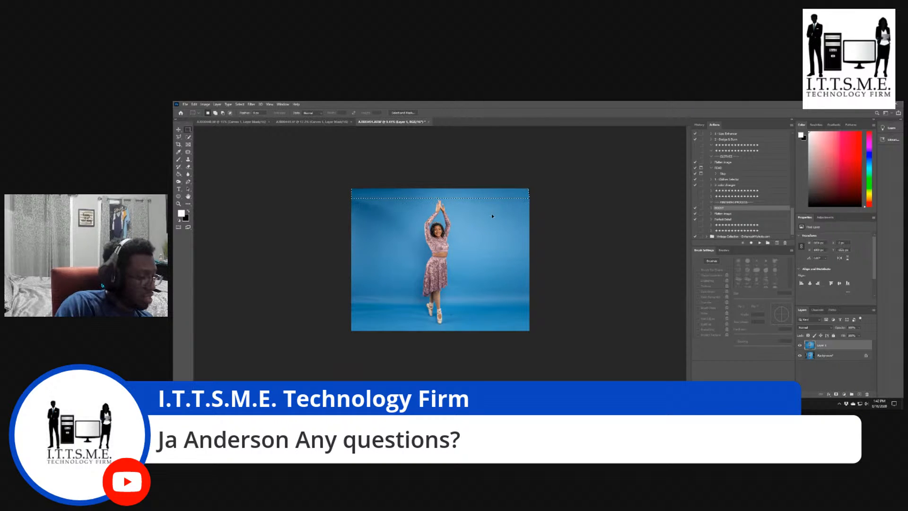
key(ctrl+d)
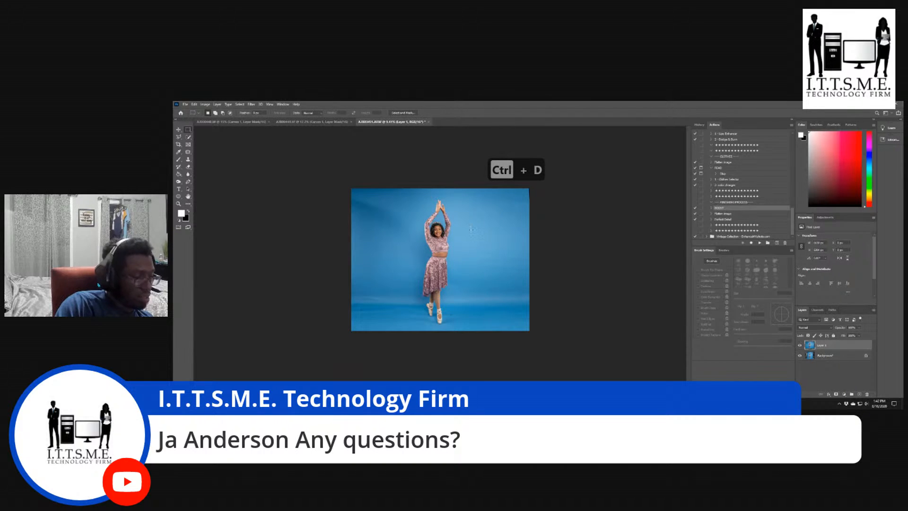
- Patch the dark crease in the upper-left backdrop with clean blue from just below it, and deselect
scroll(454, 246, up, 3)
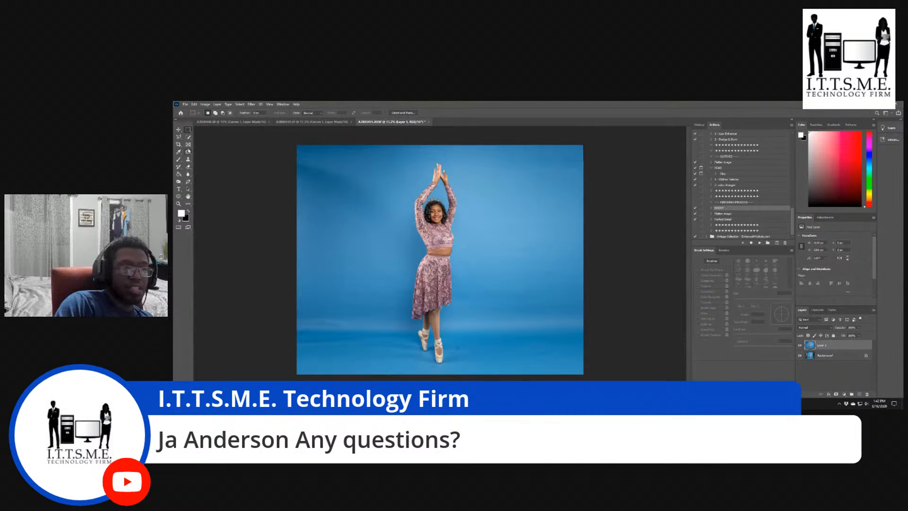
click(187, 153)
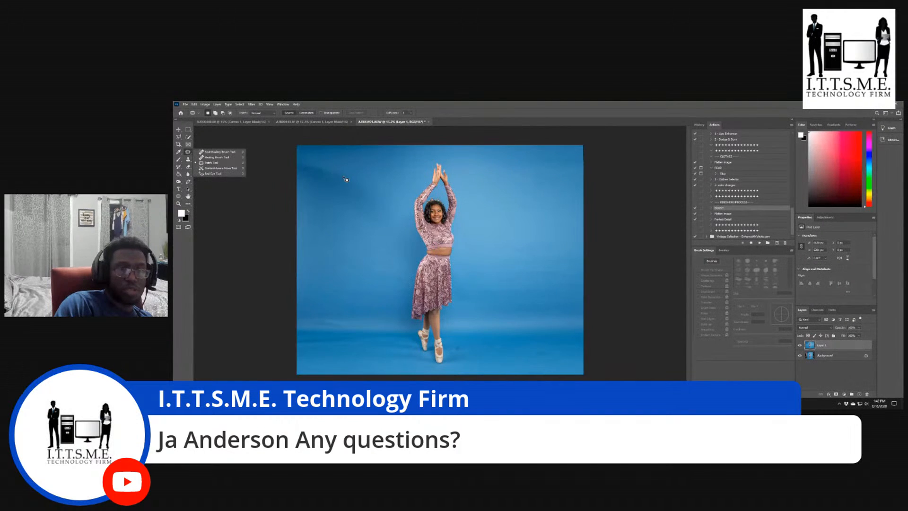
drag(303, 156, 359, 168)
mouse_move(377, 237)
mouse_down()
mouse_move(338, 228)
mouse_move(301, 204)
mouse_move(300, 161)
mouse_up()
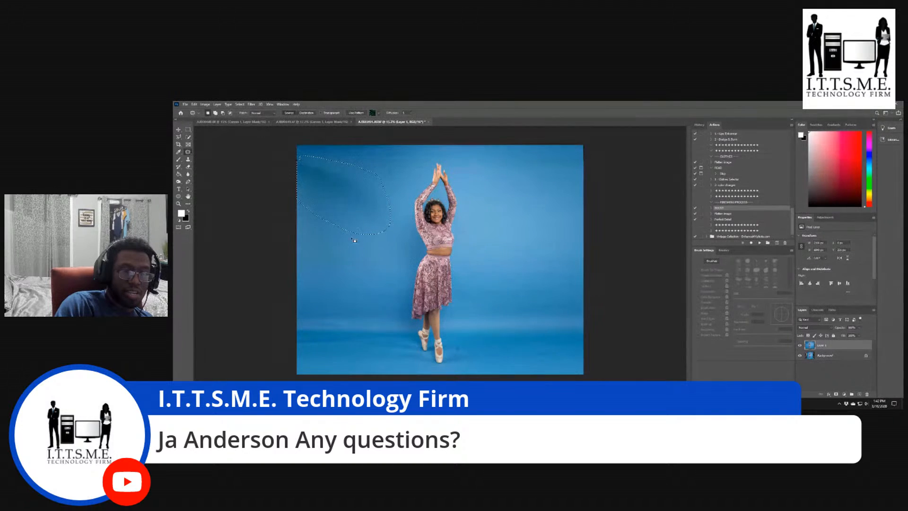
drag(336, 192, 340, 235)
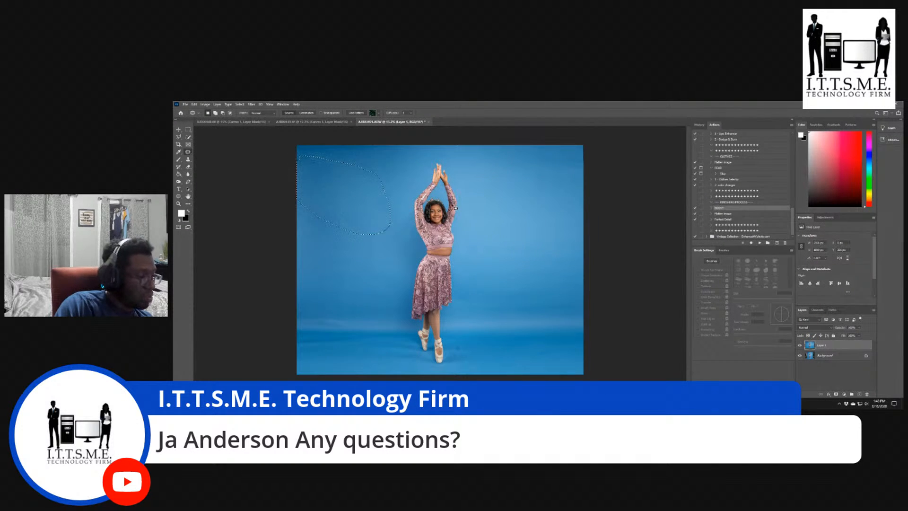
key(ctrl+d)
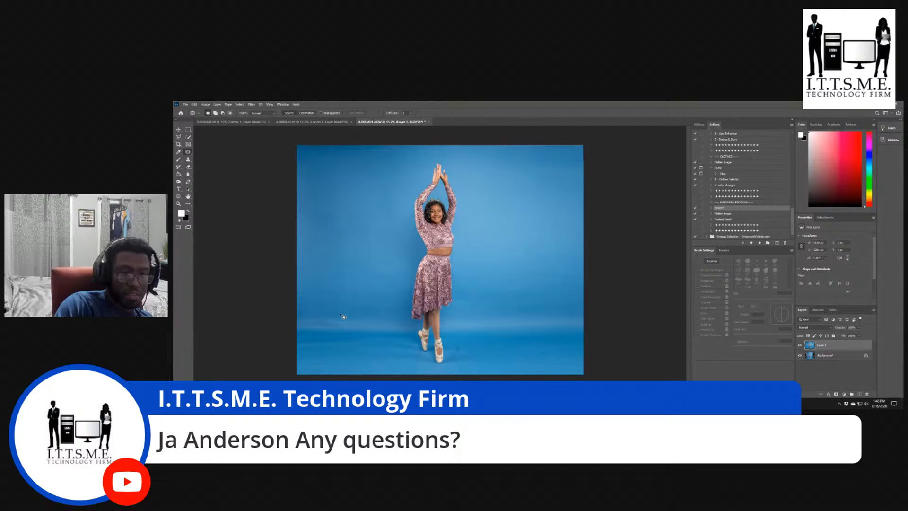
- Try to patch the floor line at the photo's lower-left edge with a neighbouring area, undo the patch and deselect
mouse_move(303, 302)
mouse_down()
mouse_move(341, 305)
mouse_move(348, 334)
mouse_move(336, 355)
mouse_move(298, 352)
mouse_move(297, 326)
mouse_move(368, 321)
mouse_up()
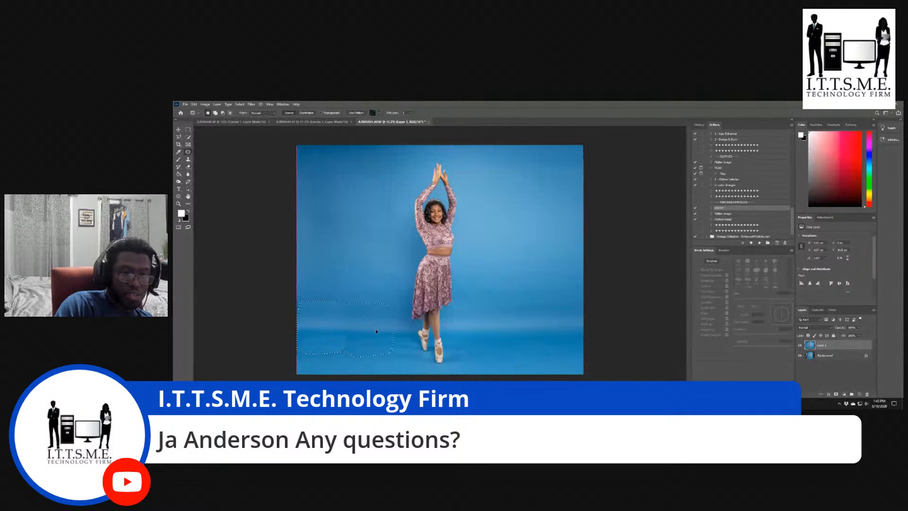
mouse_move(332, 322)
mouse_down()
mouse_move(384, 317)
mouse_move(380, 329)
mouse_up()
drag(378, 330, 380, 310)
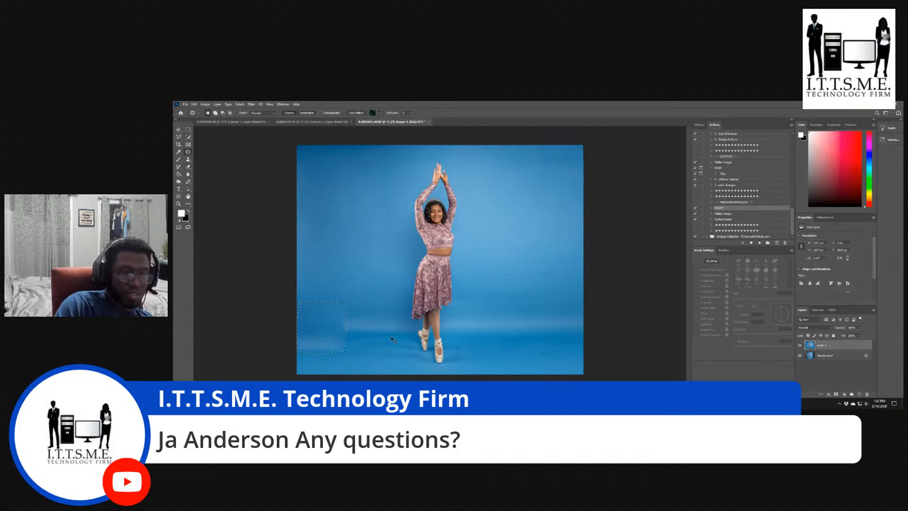
key(ctrl+z)
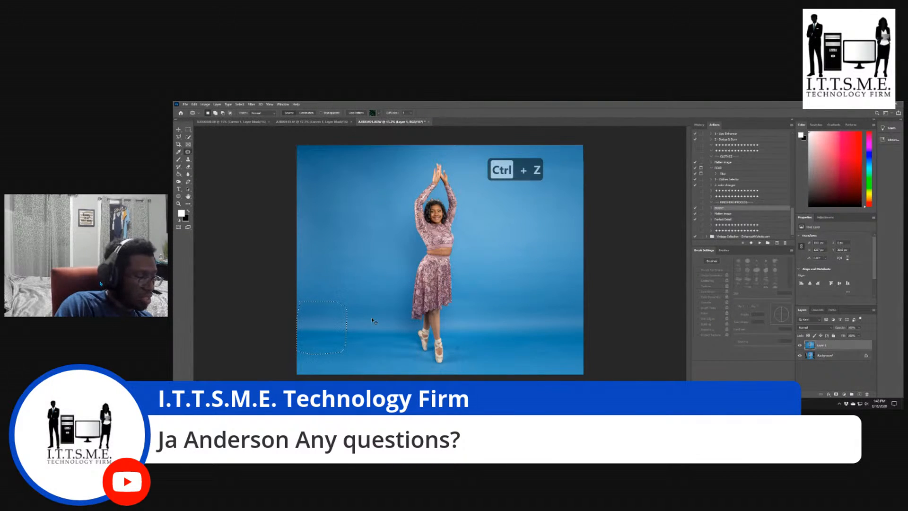
key(ctrl+d)
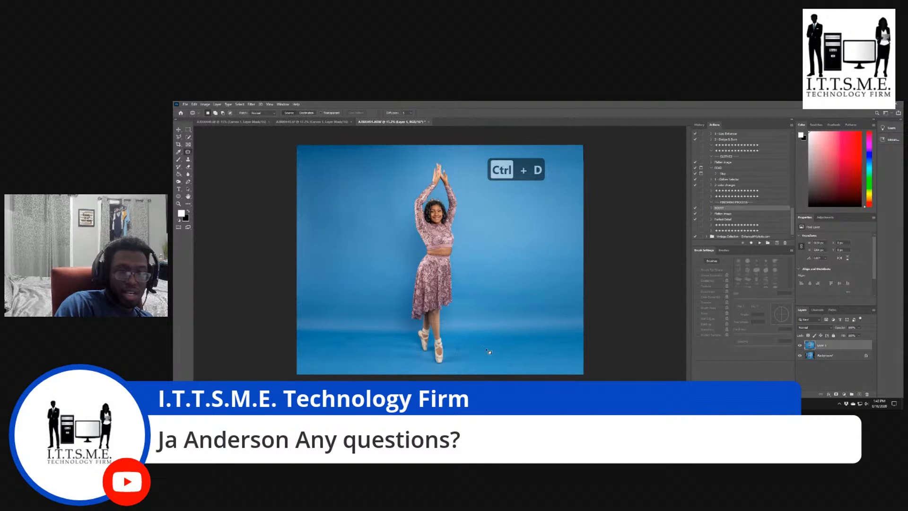
- Patch the two dark spots on the floor right of the front pointe shoe with clean backdrop, and deselect
scroll(466, 360, up, 5)
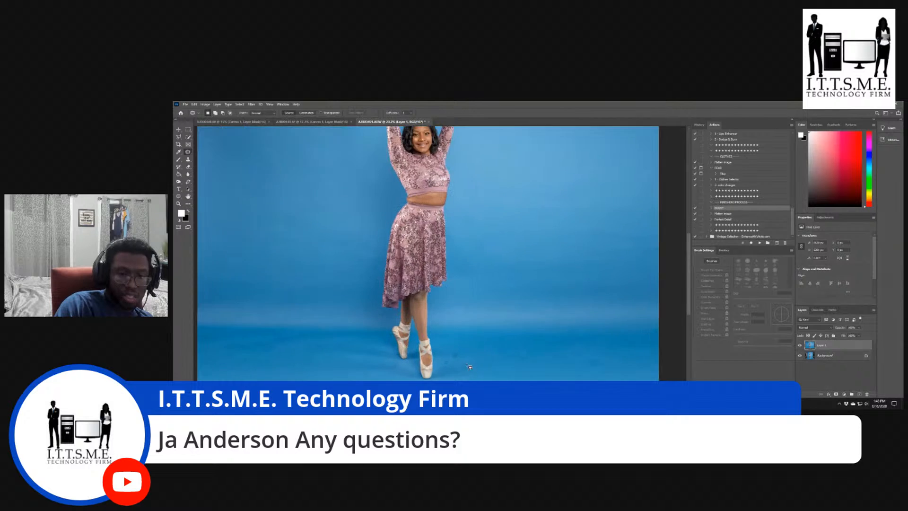
scroll(464, 363, up, 6)
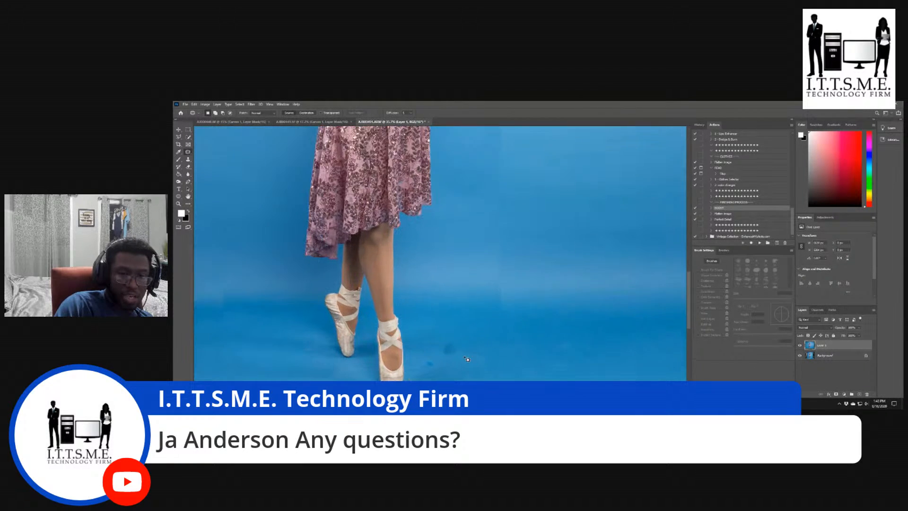
mouse_move(461, 345)
mouse_down()
mouse_move(441, 343)
mouse_move(443, 362)
mouse_move(461, 364)
mouse_move(465, 349)
mouse_move(507, 352)
mouse_up()
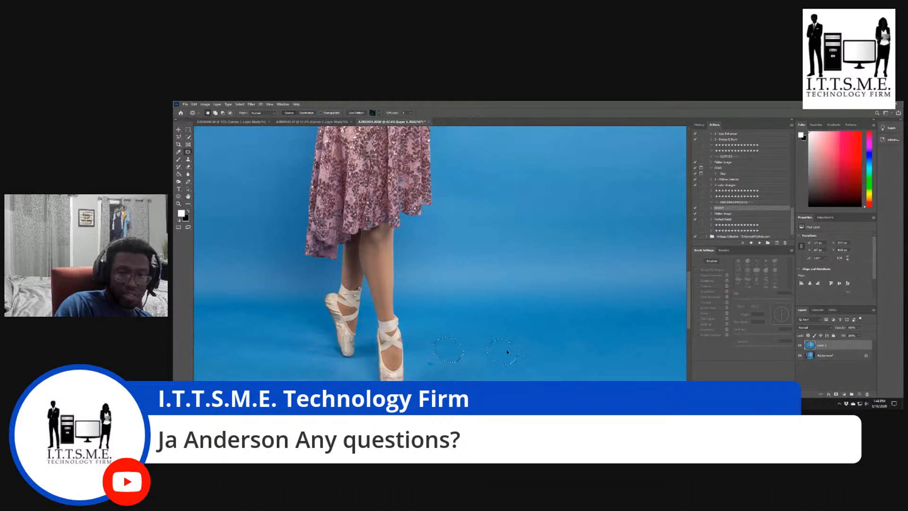
drag(499, 360, 499, 361)
key(ctrl+d)
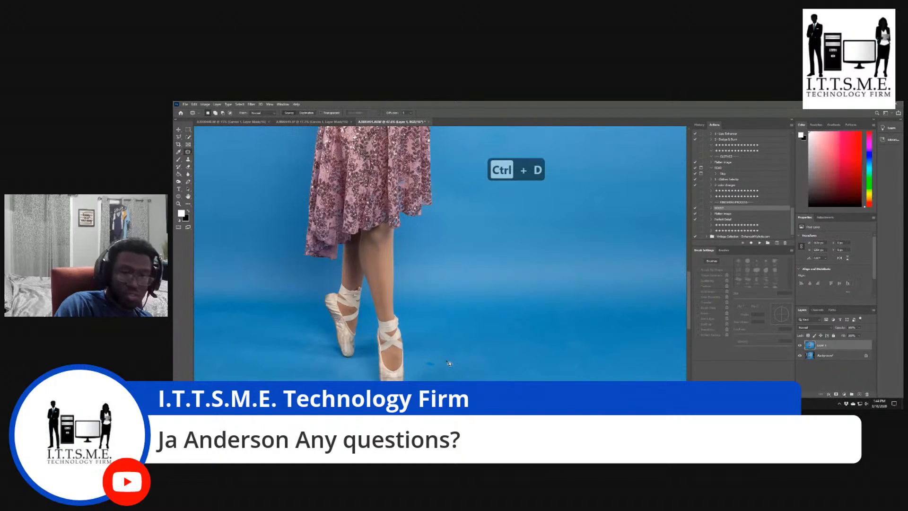
mouse_move(426, 362)
mouse_down()
mouse_move(436, 372)
mouse_move(477, 366)
mouse_up()
key(ctrl+d)
- Patch the remaining marks and the shadowed floor area beside the front pointe shoe with clean blue from further right
scroll(461, 362, down, 4)
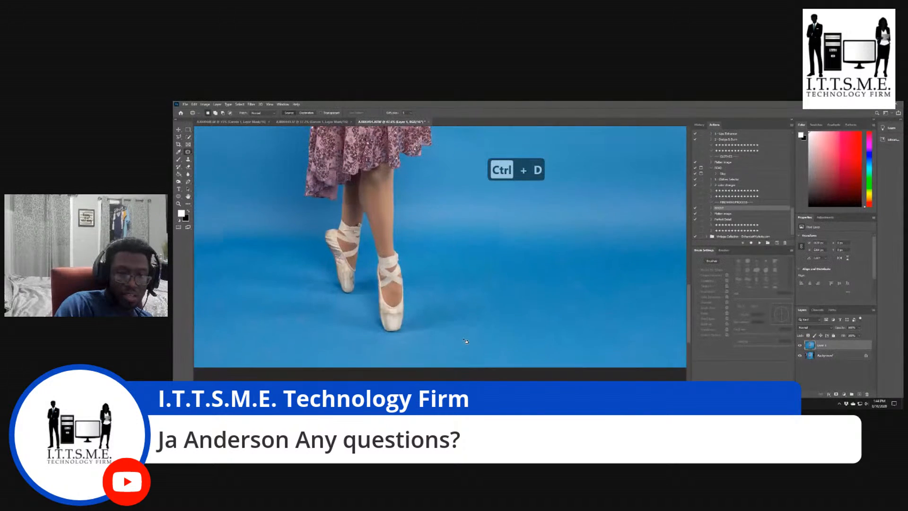
mouse_move(459, 313)
mouse_down()
mouse_move(440, 320)
mouse_move(458, 316)
mouse_up()
drag(487, 308, 503, 314)
key(ctrl+d)
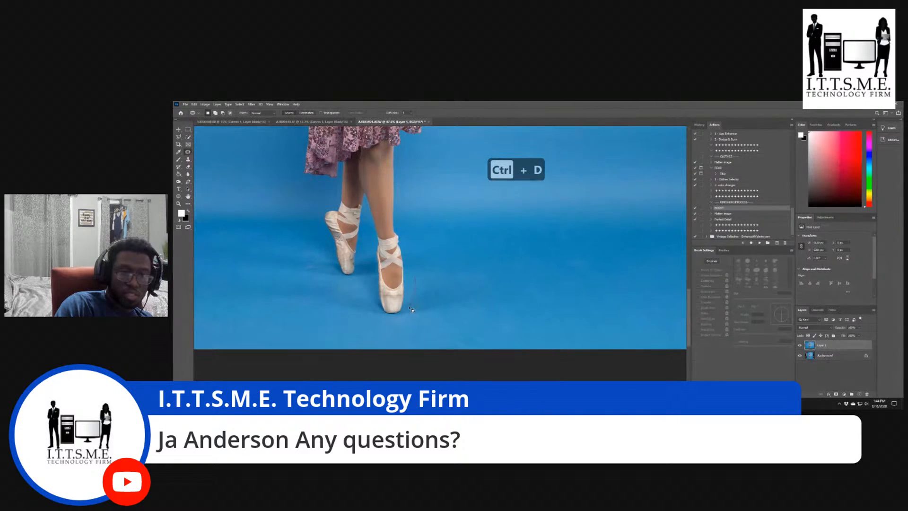
drag(423, 273, 421, 272)
drag(525, 289, 526, 290)
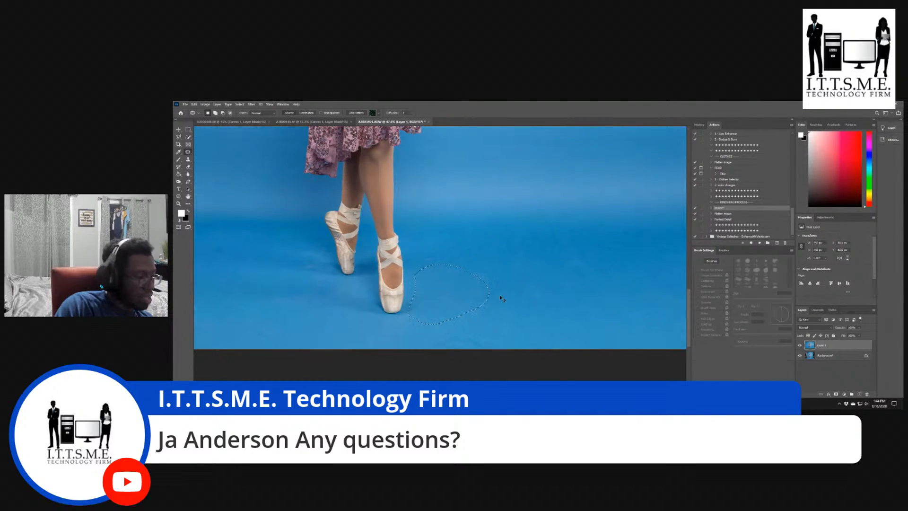
- Undo the last patch beside the front pointe shoe, patch the shadowed floor there again with clean blue from the upper right, and deselect
key(ctrl+z)
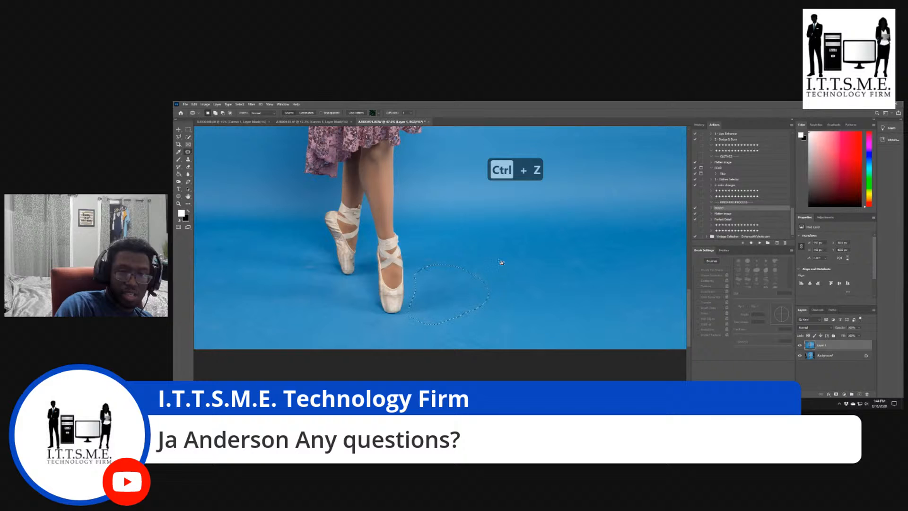
key(ctrl+d)
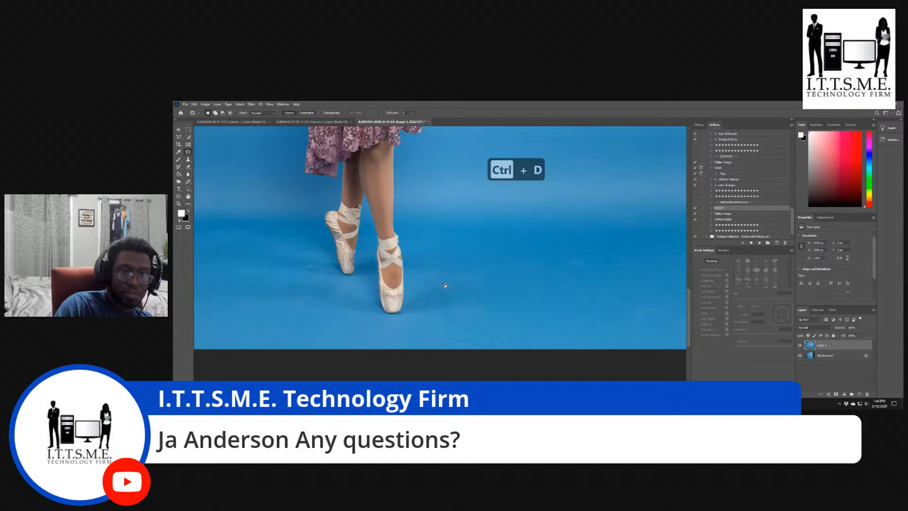
drag(438, 283, 414, 313)
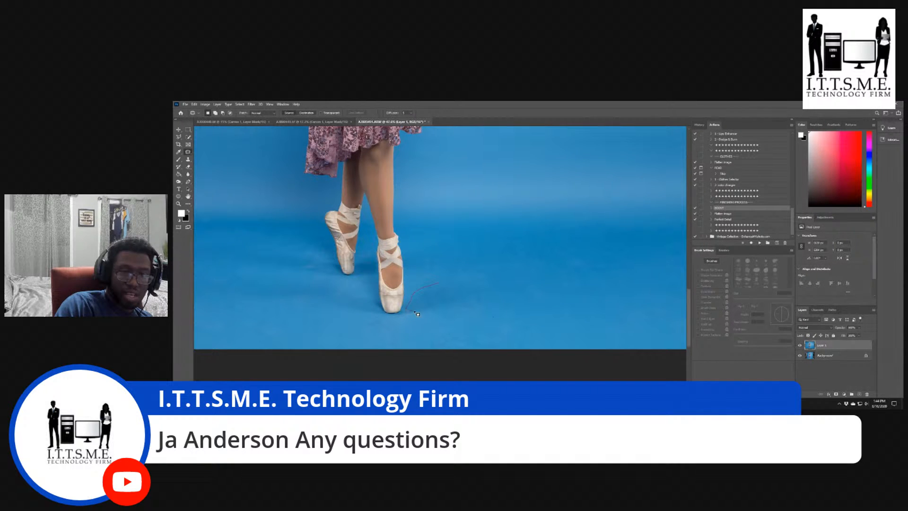
mouse_move(465, 300)
mouse_down()
mouse_move(478, 292)
mouse_move(447, 283)
mouse_move(524, 239)
mouse_up()
key(ctrl+d)
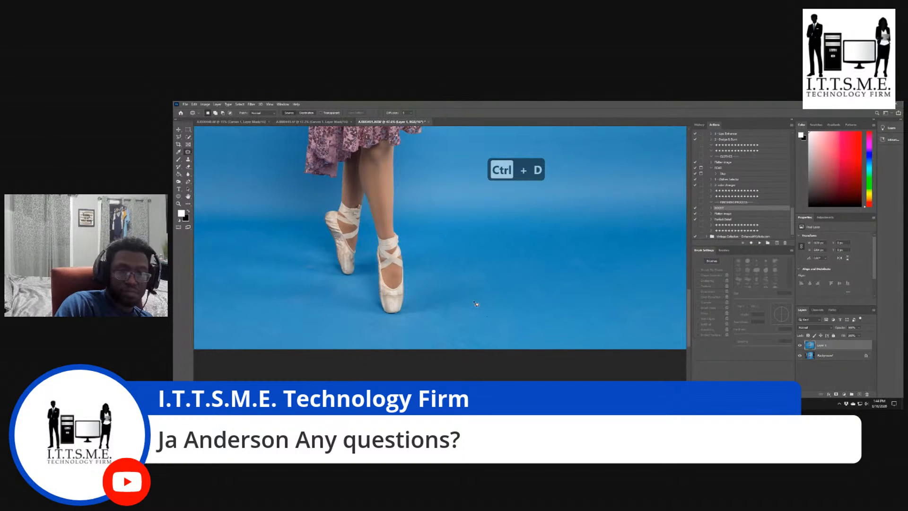
- Patch the marks on the floor near the photo's lower edge, left of and just below the front pointe shoe, and deselect
mouse_move(285, 333)
mouse_down()
mouse_move(251, 335)
mouse_move(267, 337)
mouse_up()
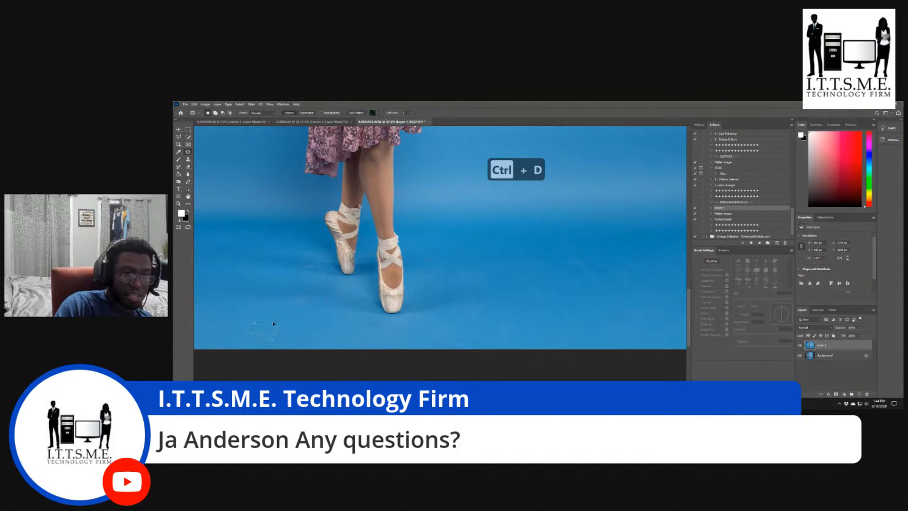
key(ctrl+d)
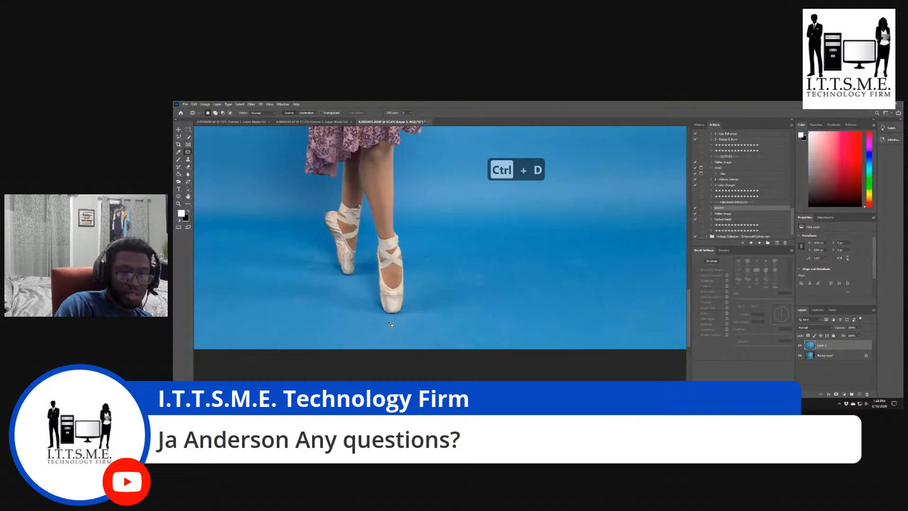
mouse_move(359, 328)
mouse_down()
mouse_move(382, 327)
mouse_move(354, 325)
mouse_up()
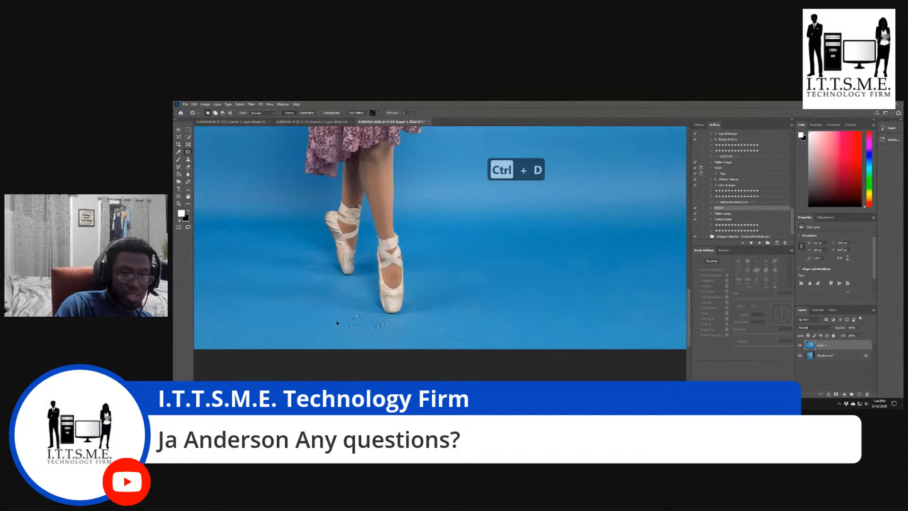
key(ctrl+d)
mouse_move(407, 332)
mouse_down()
mouse_move(384, 332)
mouse_move(381, 345)
mouse_move(408, 351)
mouse_move(406, 333)
mouse_move(352, 336)
mouse_up()
key(ctrl+d)
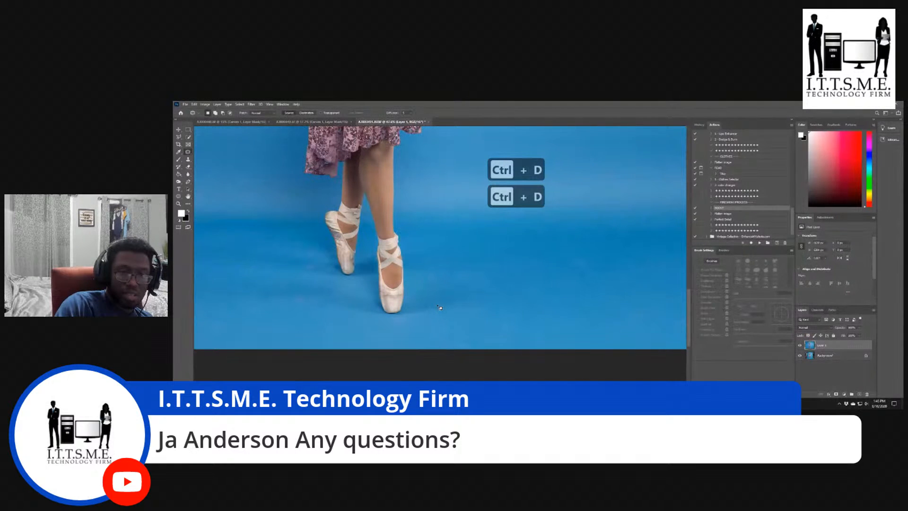
- Patch the small blotches to the lower right of the front pointe shoe's toe with clean floor areas, and deselect
mouse_move(438, 309)
mouse_down()
mouse_move(412, 316)
mouse_move(420, 329)
mouse_move(438, 315)
mouse_move(470, 325)
mouse_up()
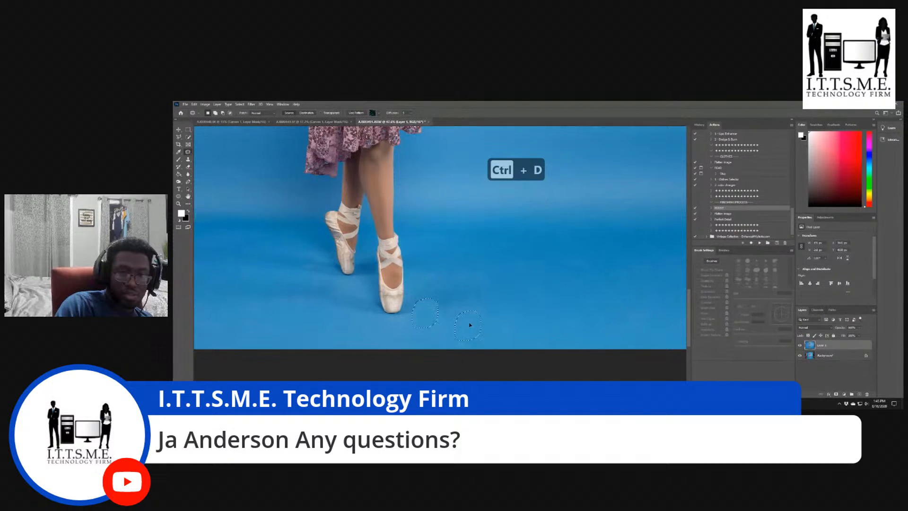
drag(567, 317, 544, 324)
key(ctrl+d)
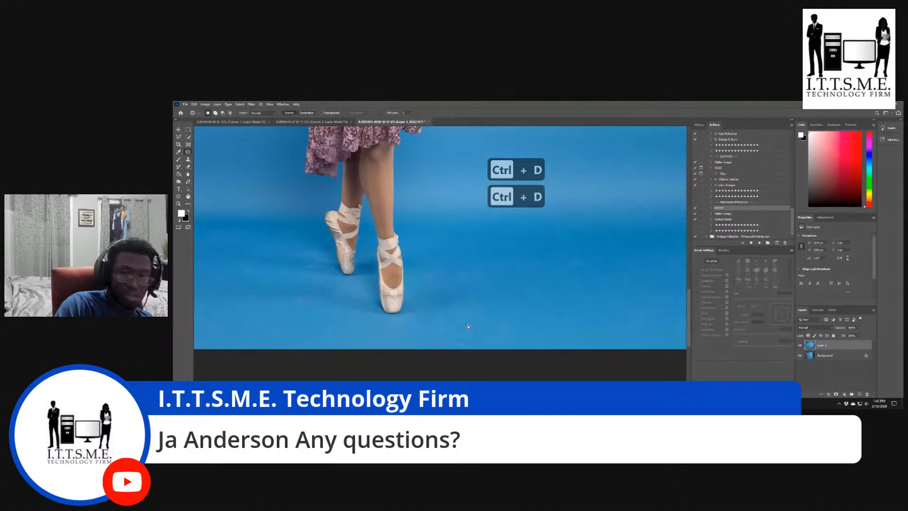
drag(454, 332, 461, 342)
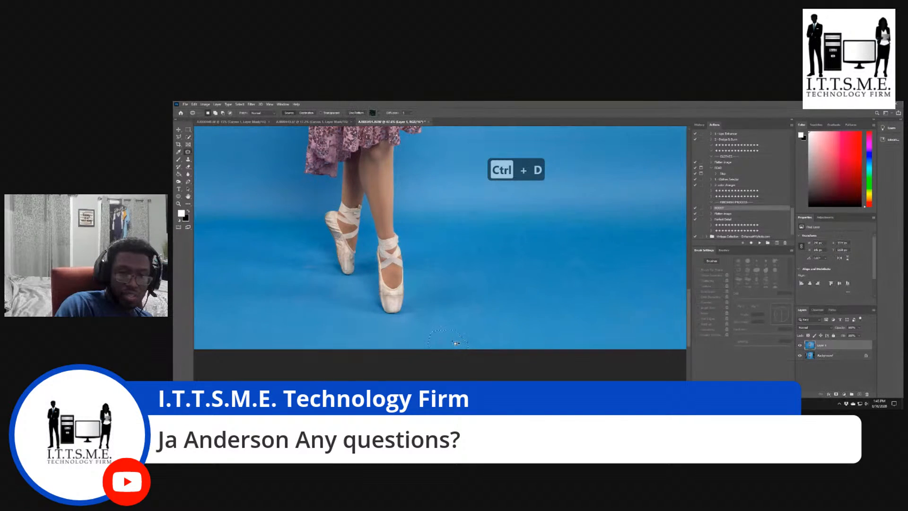
drag(405, 340, 406, 339)
key(ctrl+d)
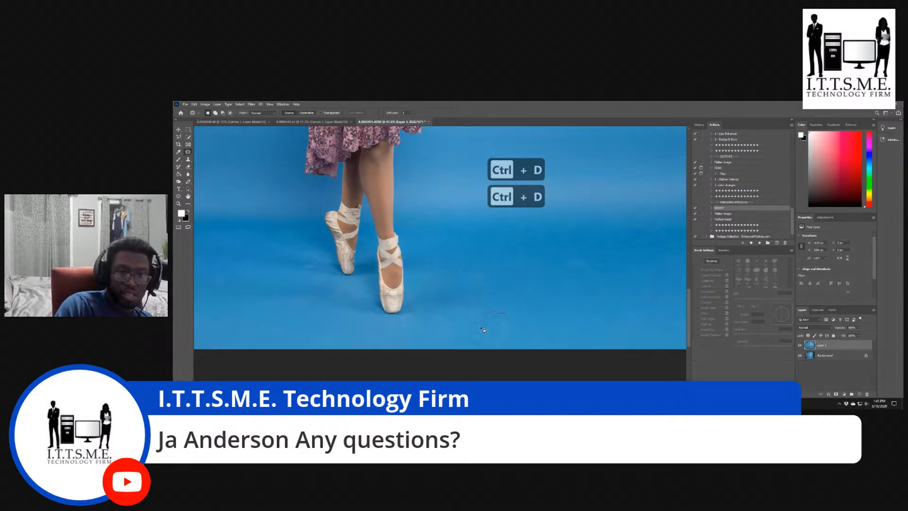
- Patch the two faint uneven floor areas further right of the front pointe shoe with clean blue, and deselect
drag(484, 327, 505, 315)
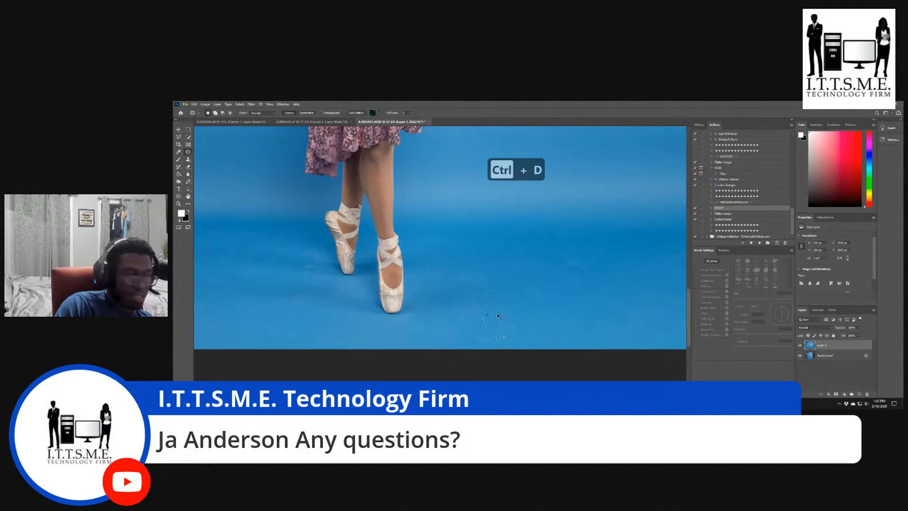
key(ctrl+d)
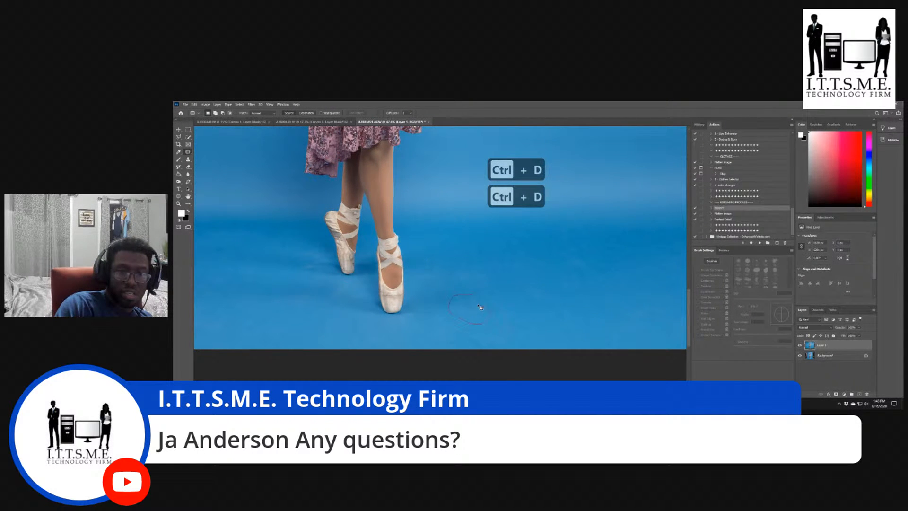
drag(482, 308, 477, 304)
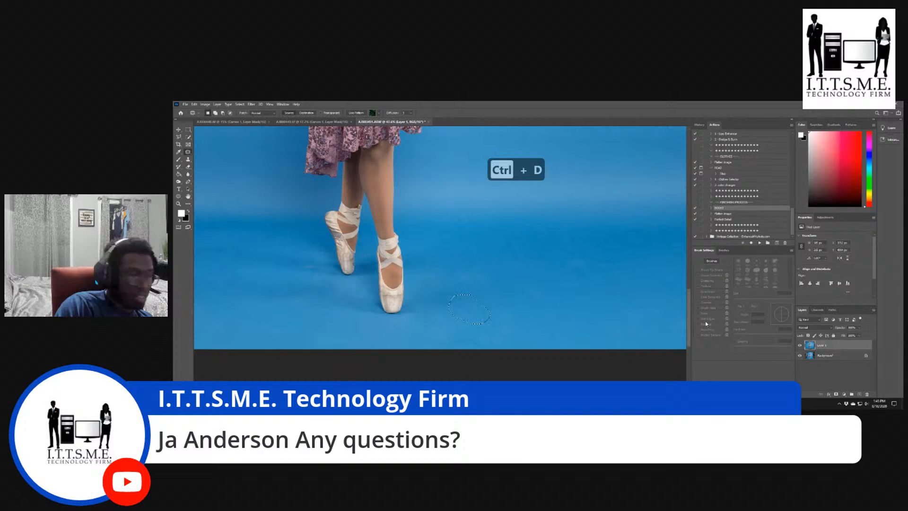
key(ctrl+d)
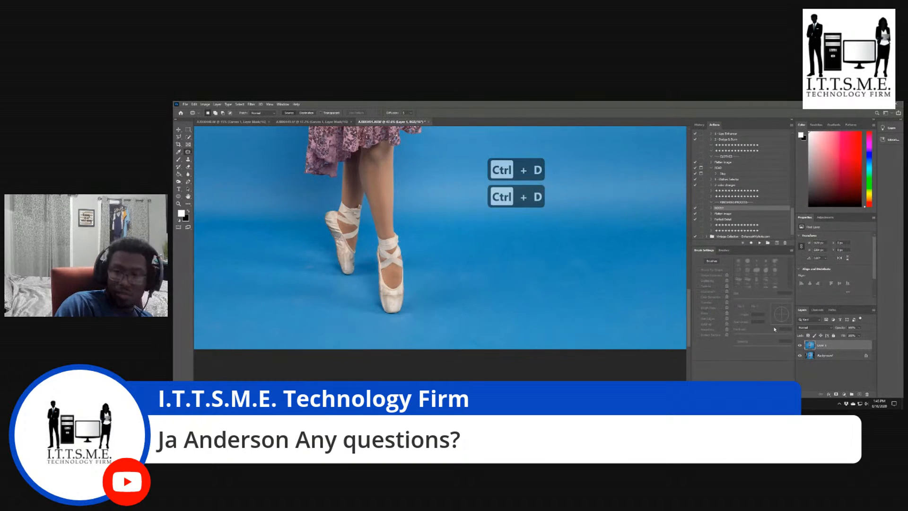
- Toggle the retouched layer's visibility to compare the cleaned floor with the original photo
click(801, 347)
click(801, 347)
click(800, 347)
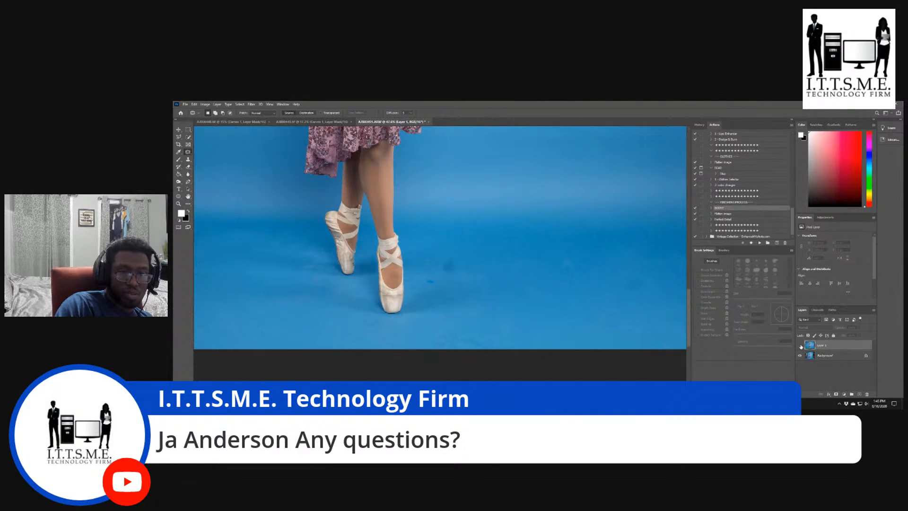
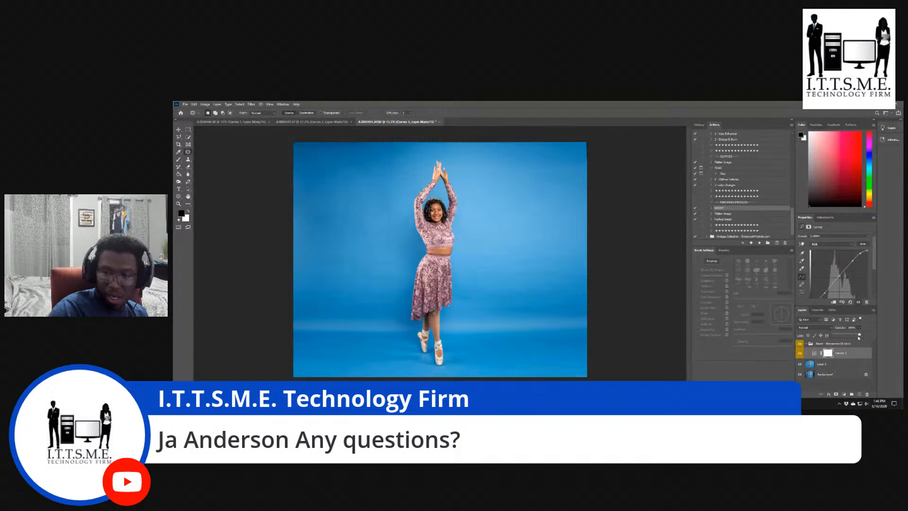
- Try a lower opacity on the Curves 1 adjustment, and toggle its group's visibility to compare the photo with and without it
mouse_move(860, 336)
mouse_down()
mouse_move(845, 335)
mouse_move(853, 335)
mouse_up()
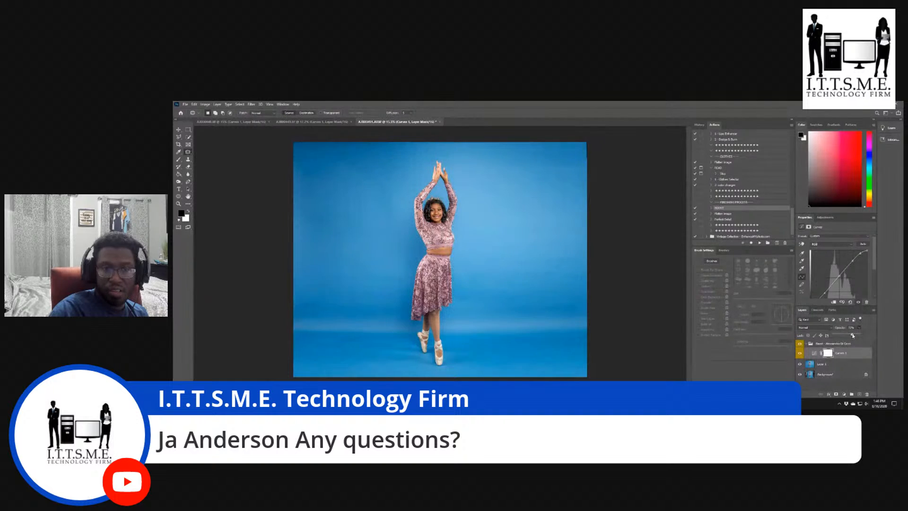
click(855, 327)
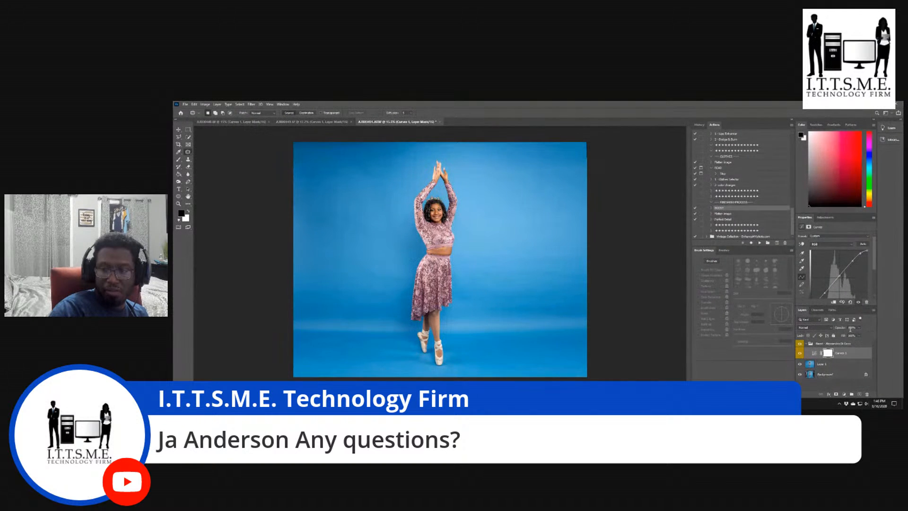
click(801, 344)
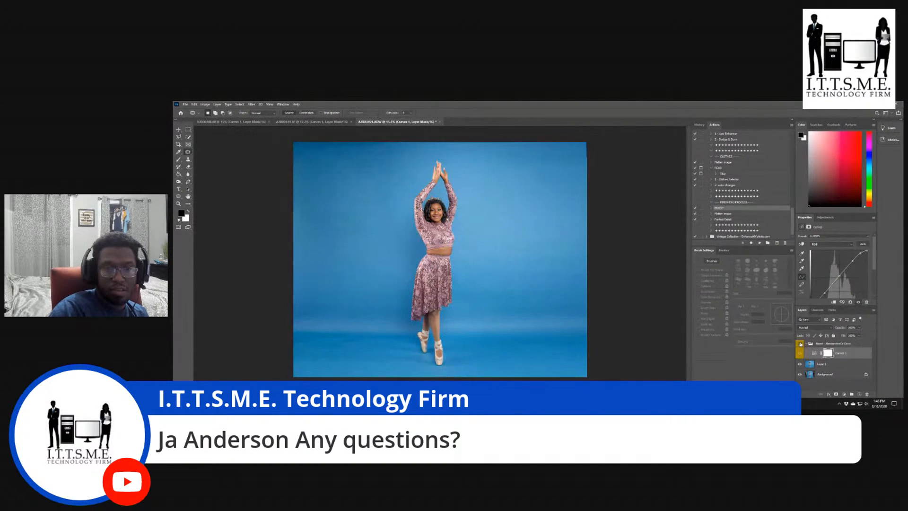
click(801, 344)
click(800, 344)
click(800, 344)
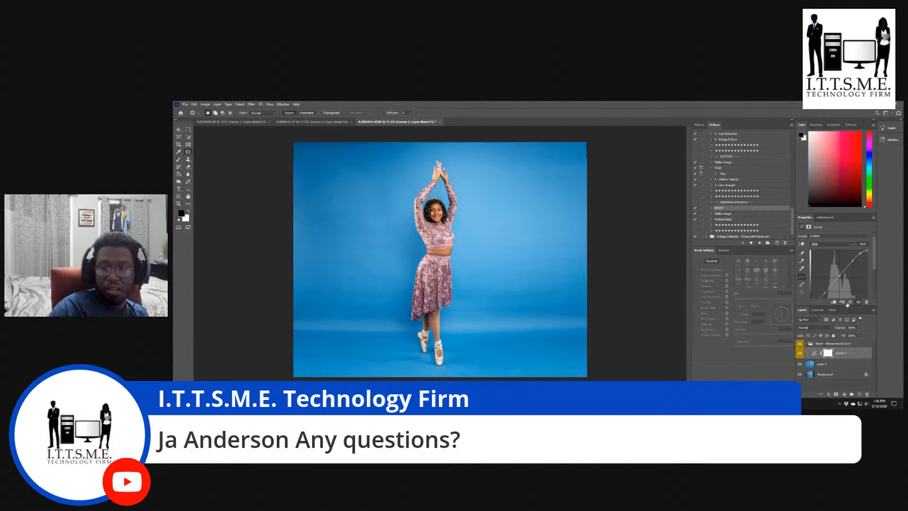
- Hide the color adjustment group and add a new Curves adjustment layer above Curves 1
click(800, 346)
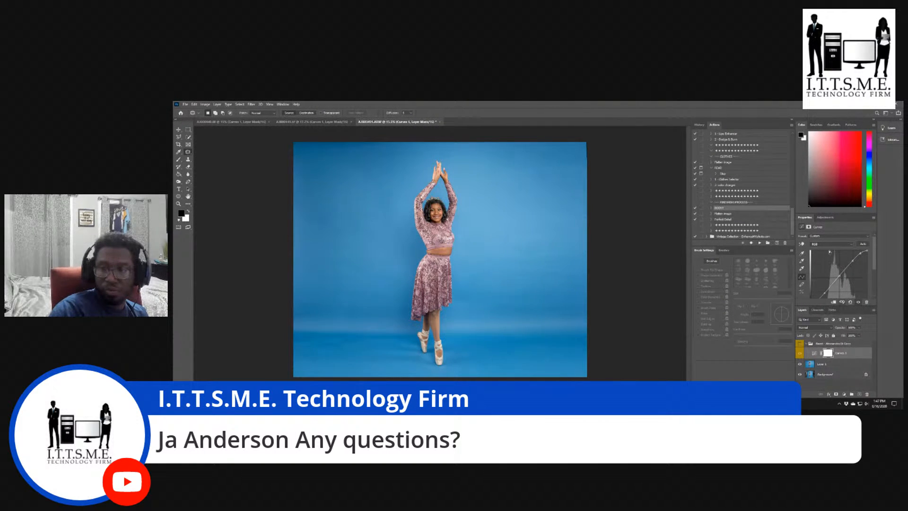
click(825, 218)
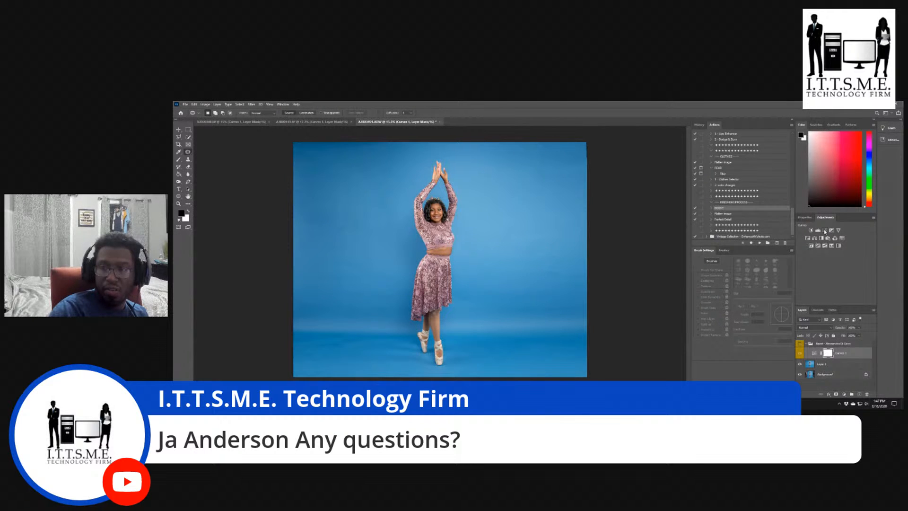
click(825, 231)
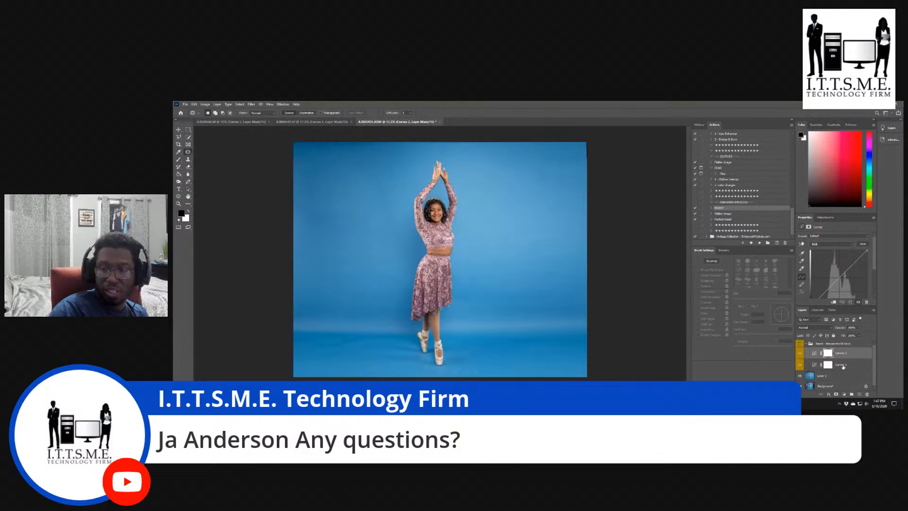
- Try moving the Curves 1 layer out above its group and hiding it, and undo these changes
drag(841, 365, 839, 341)
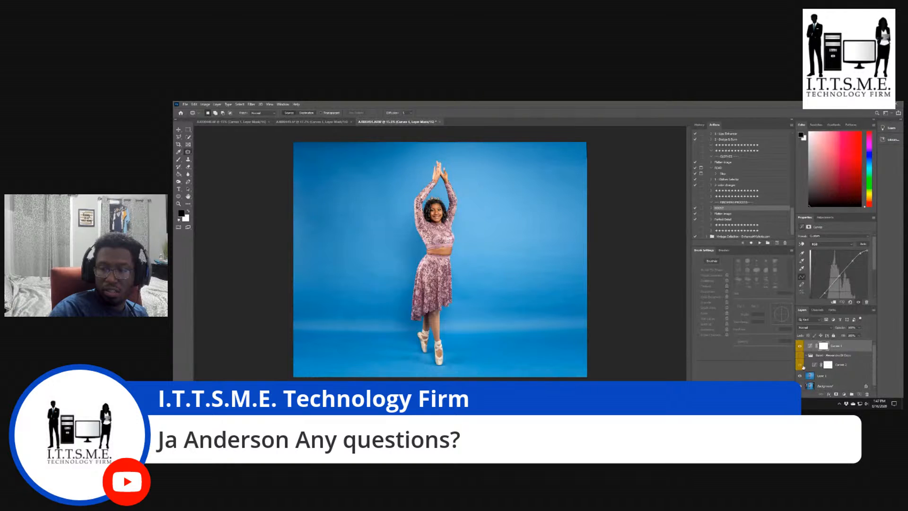
click(800, 347)
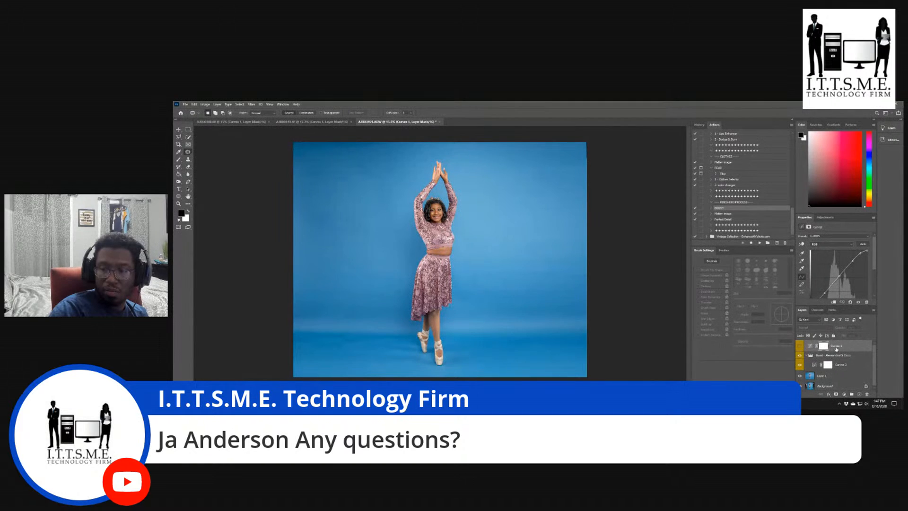
key(ctrl+z)
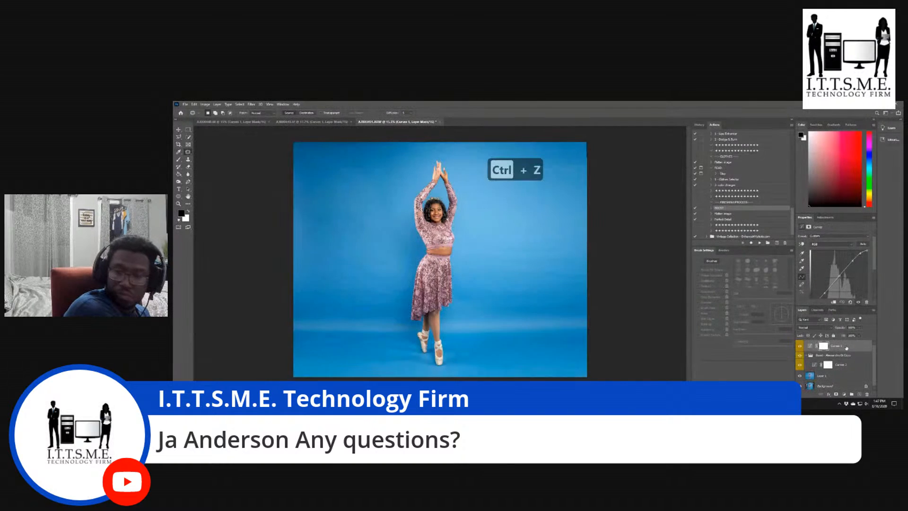
key(ctrl+z)
key(ctrl+z)
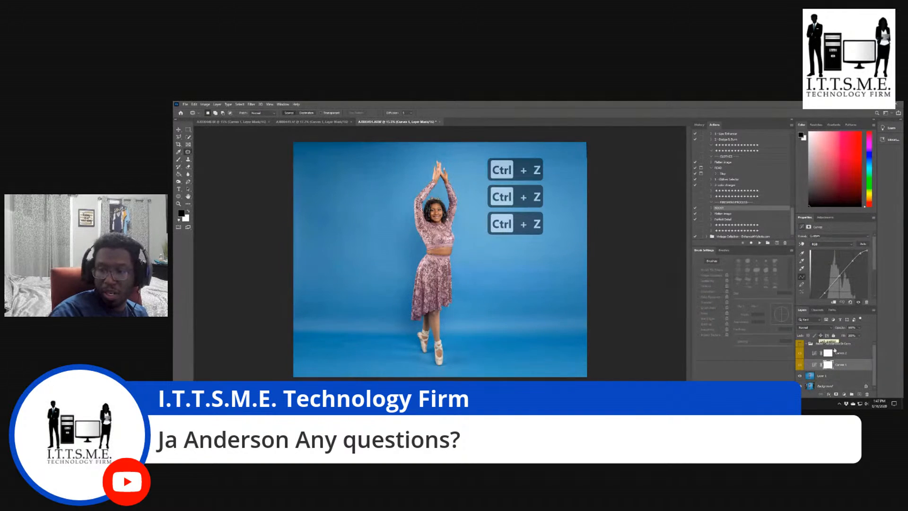
- Toggle the visibility of the Curves 2 and Curves 1 layers to compare their effect on the photo
click(801, 354)
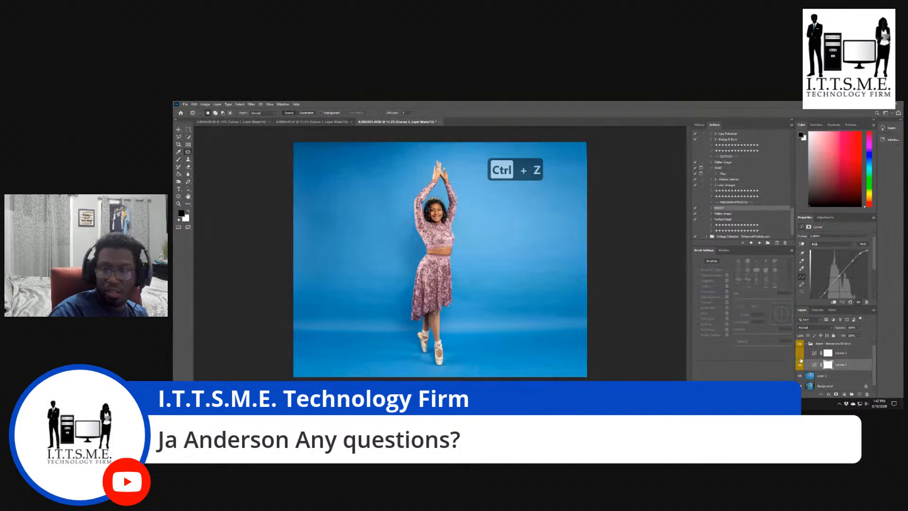
click(800, 366)
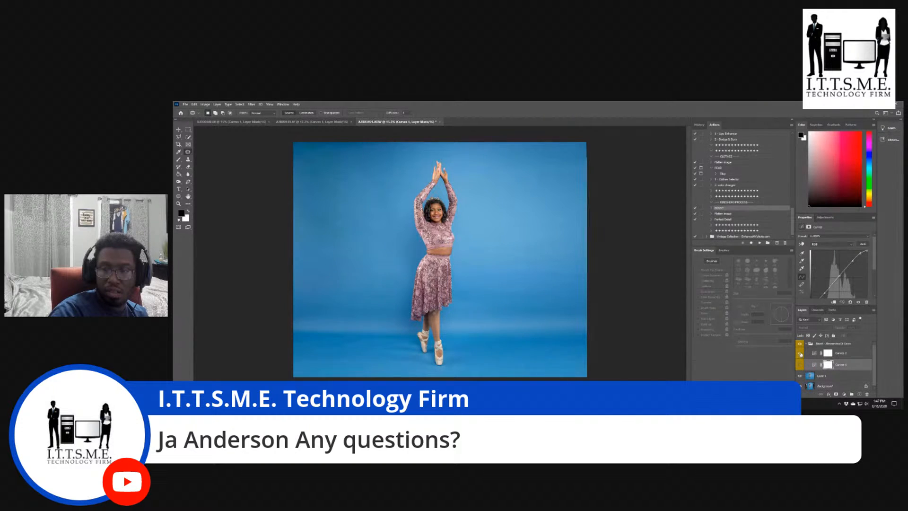
click(800, 366)
click(801, 365)
- Move the Curves 2 layer out of the group to the top of the layer stack, and show its curve settings
double_click(841, 353)
click(840, 355)
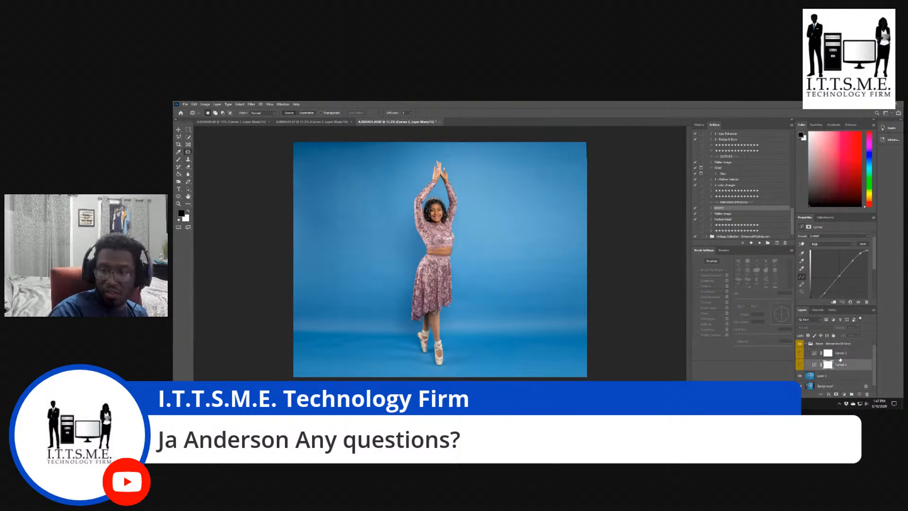
drag(840, 354, 839, 341)
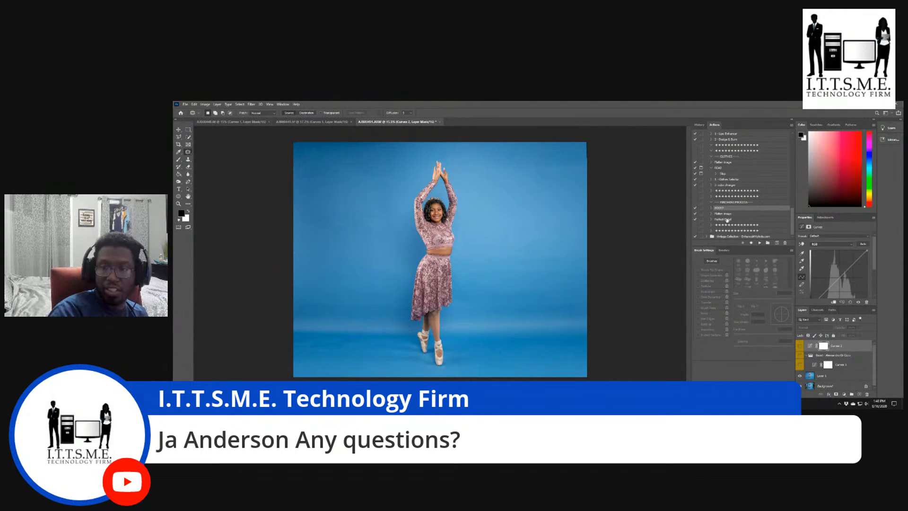
click(825, 217)
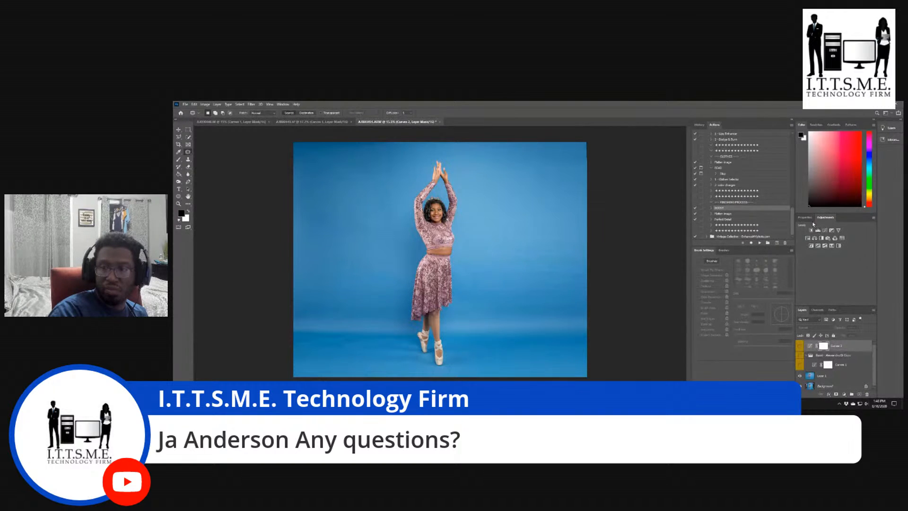
click(810, 219)
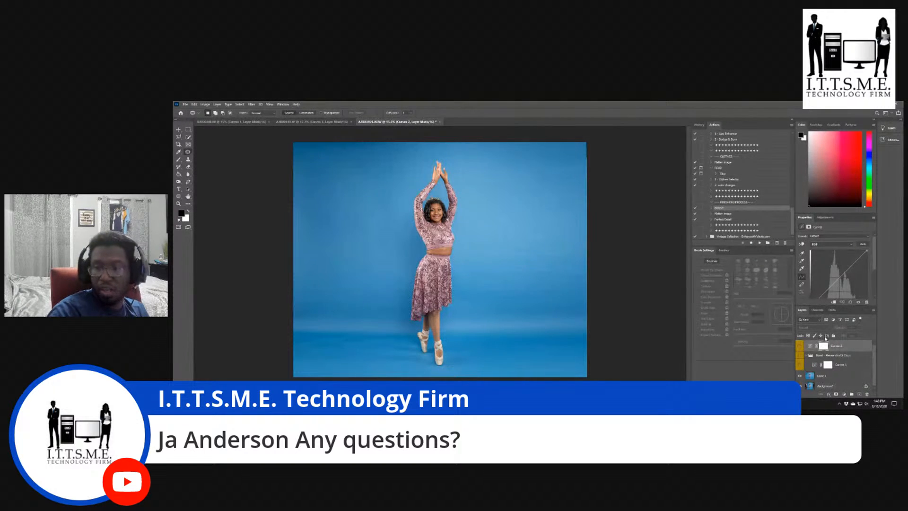
- Show the Curves 2 layer and try a gentle S-curve on it, raising the highlights and lowering the shadows
click(799, 347)
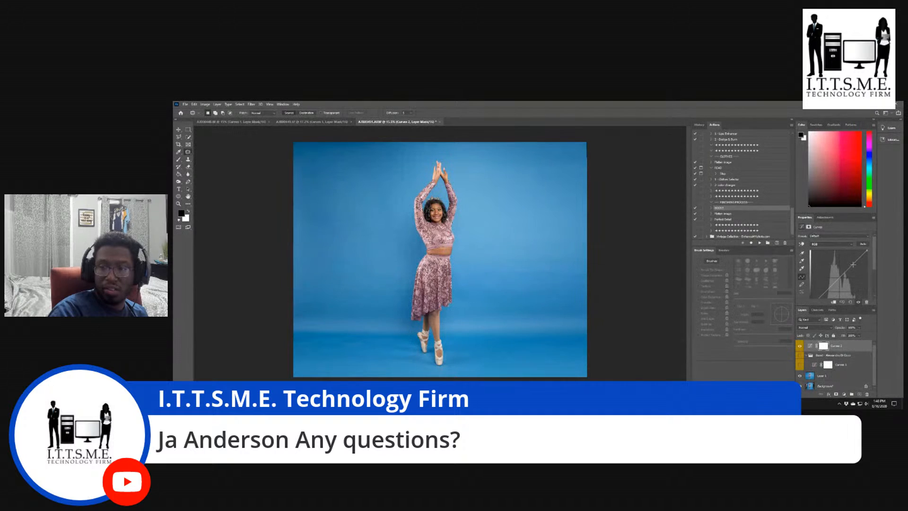
mouse_move(853, 264)
mouse_down()
mouse_move(846, 261)
mouse_move(853, 263)
mouse_up()
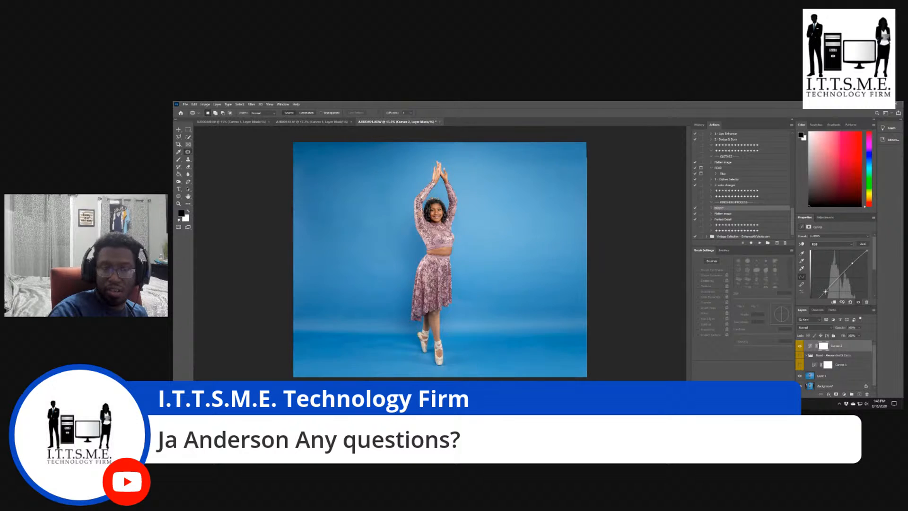
drag(825, 291, 827, 294)
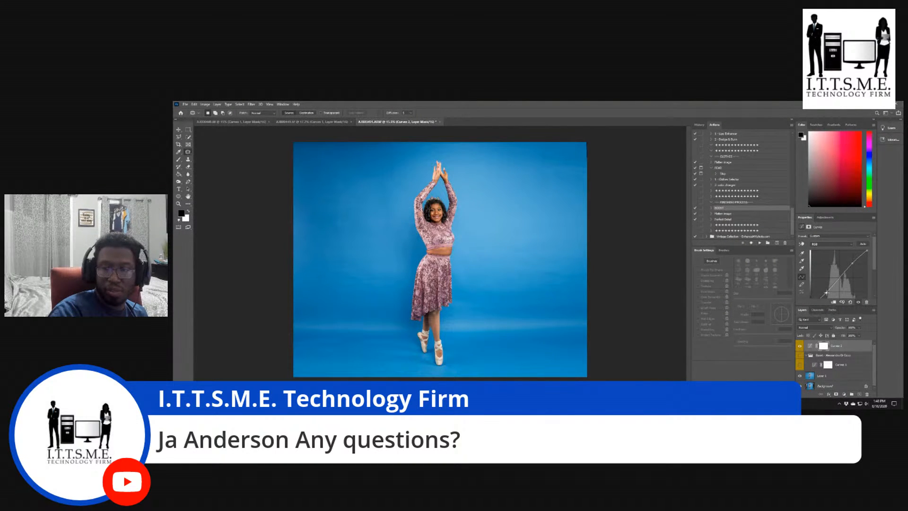
drag(826, 294, 825, 291)
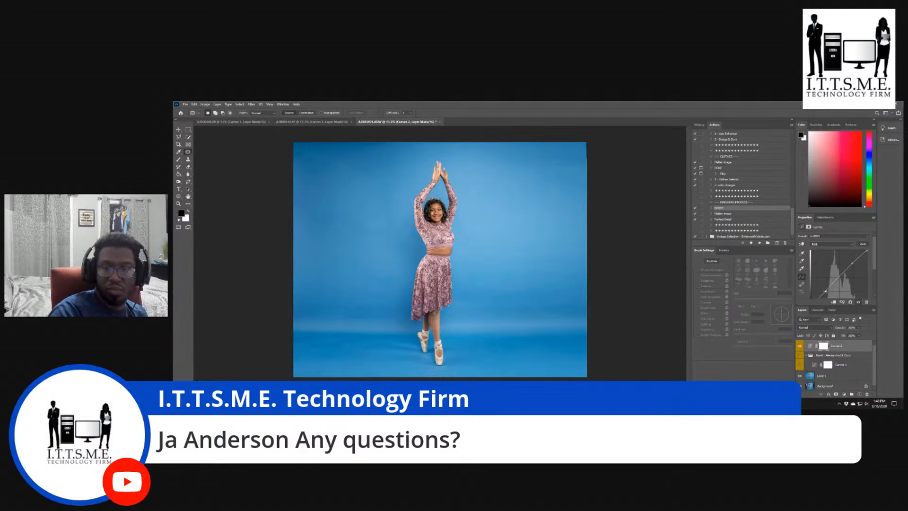
drag(826, 290, 826, 292)
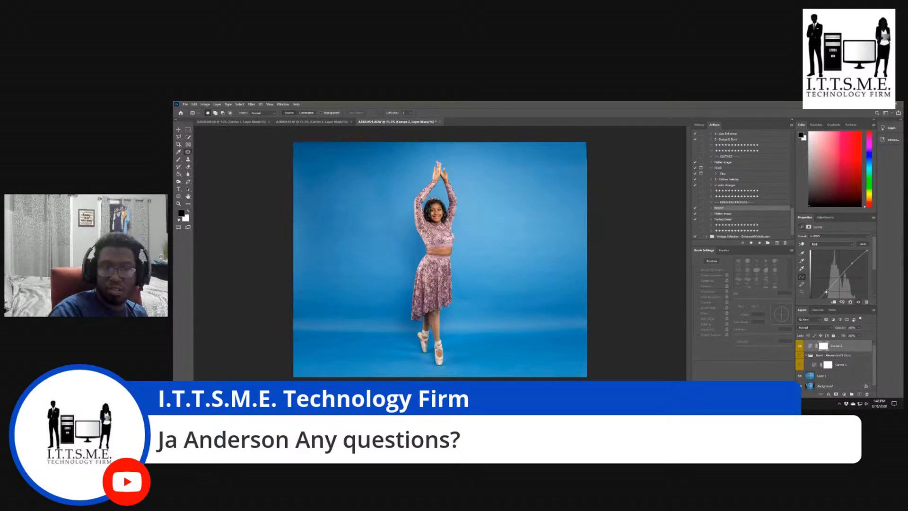
- Toggle the visibility of the adjusted Curves 2 layer to compare the photo with and without its contrast curve
click(801, 346)
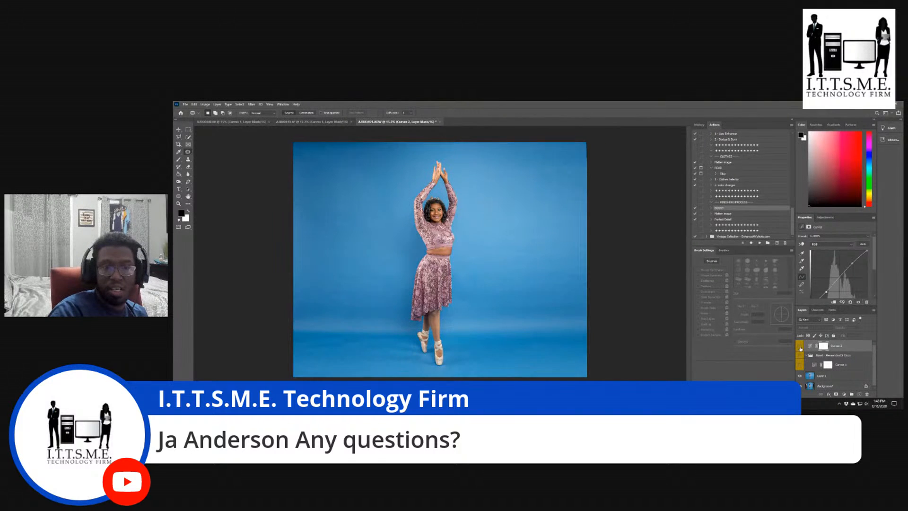
click(800, 347)
click(801, 347)
click(800, 347)
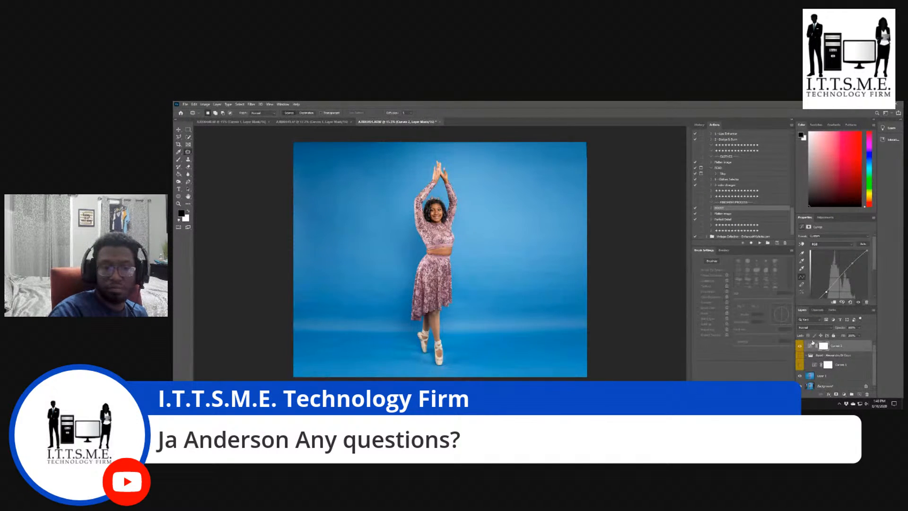
click(801, 347)
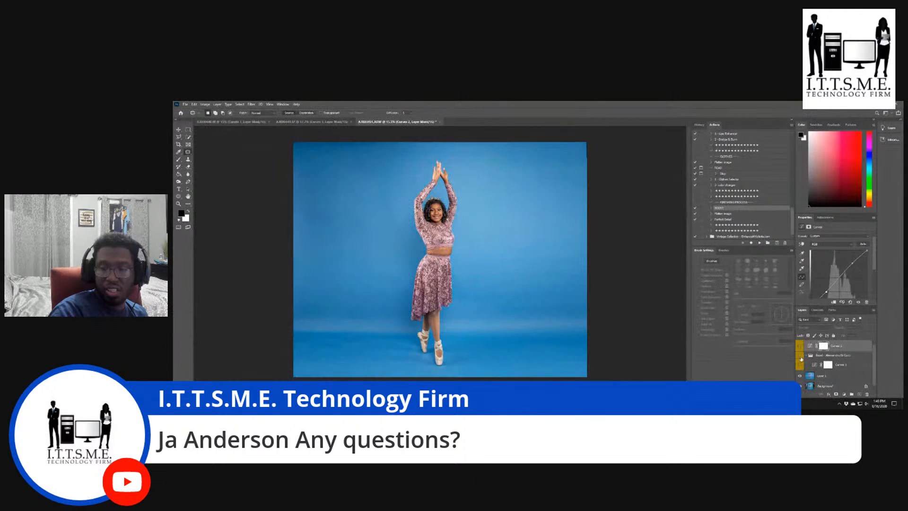
- Show the color adjustment group with its Curves 1 layer, and delete the Curves 2 layer
click(800, 365)
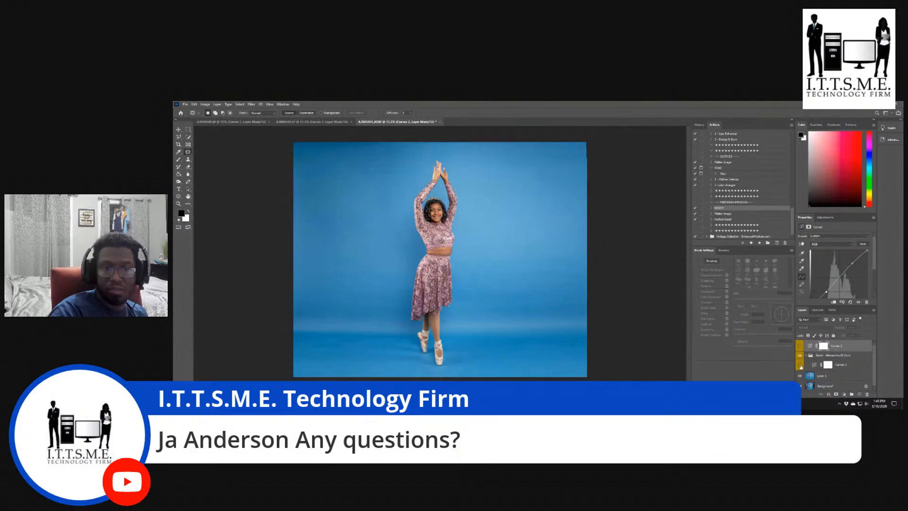
click(846, 351)
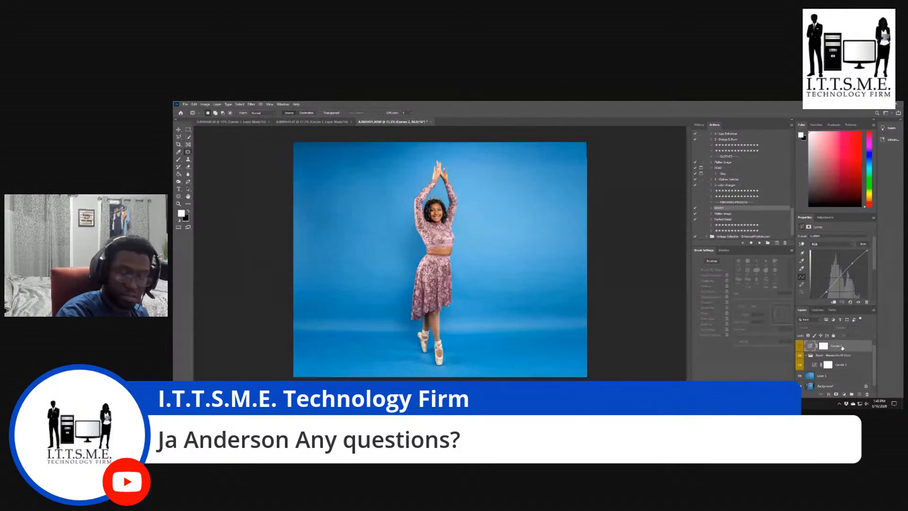
key(Delete)
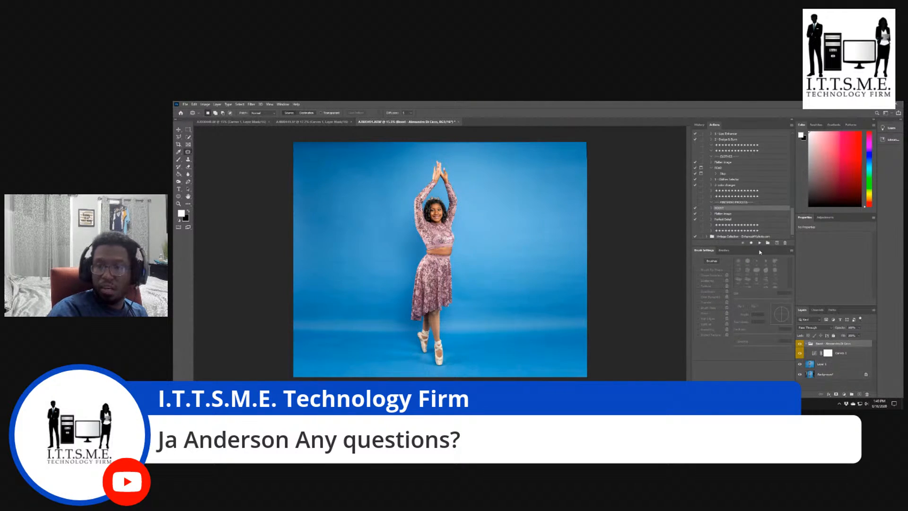
- Save the edited dancer photo as a layered TIFF with ZIP compression in the Art in Motion folder
click(186, 105)
click(194, 173)
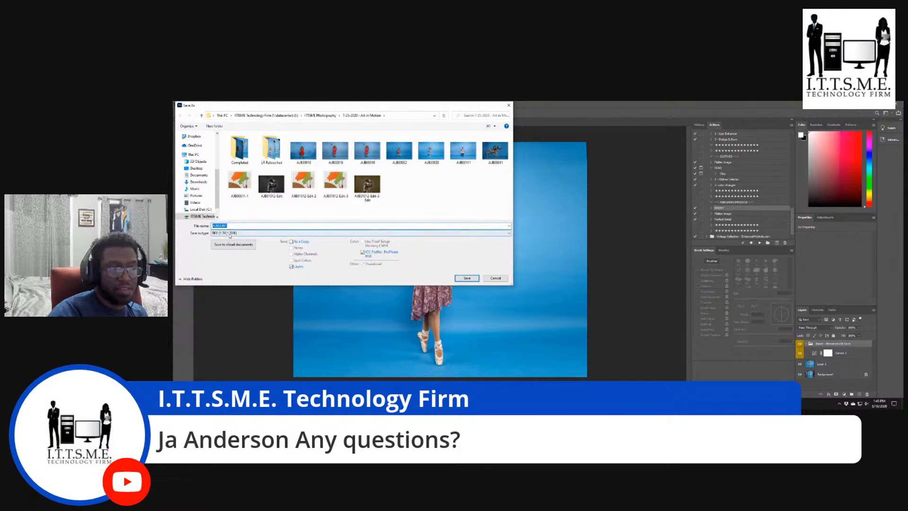
click(466, 278)
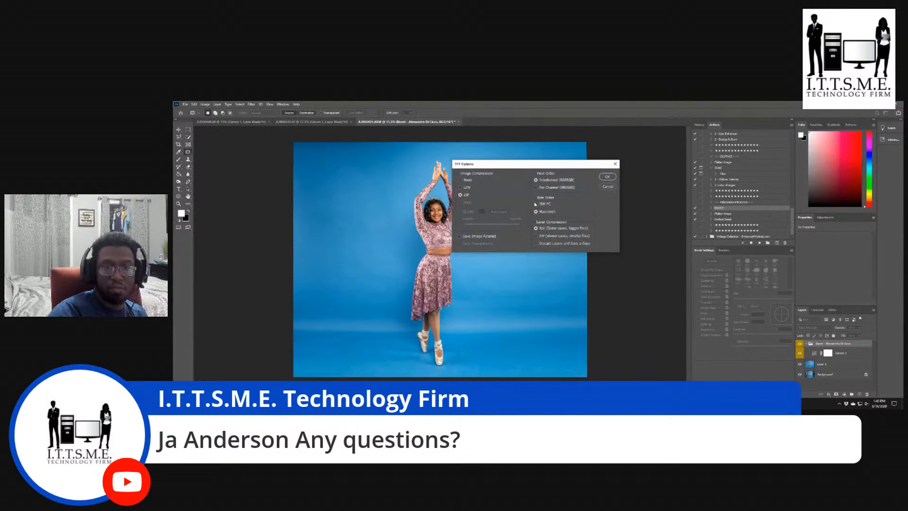
click(606, 179)
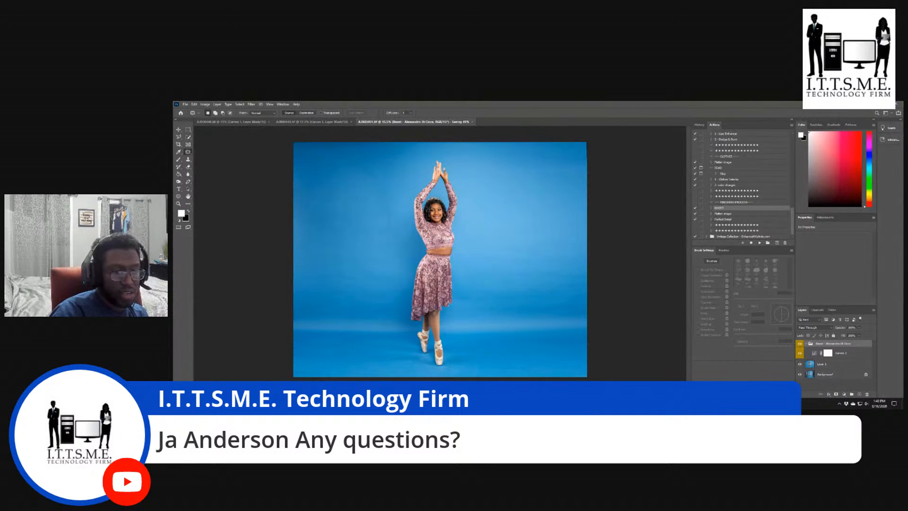
- Switch to Lightroom Classic, compare the finished photo with the third photo in the filmstrip, and select that third photo
key(alt+Tab)
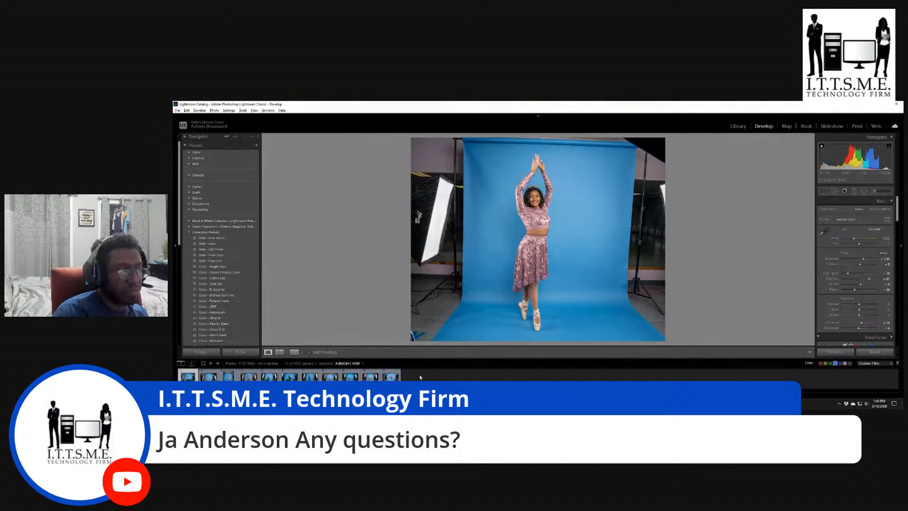
key(ctrl+e)
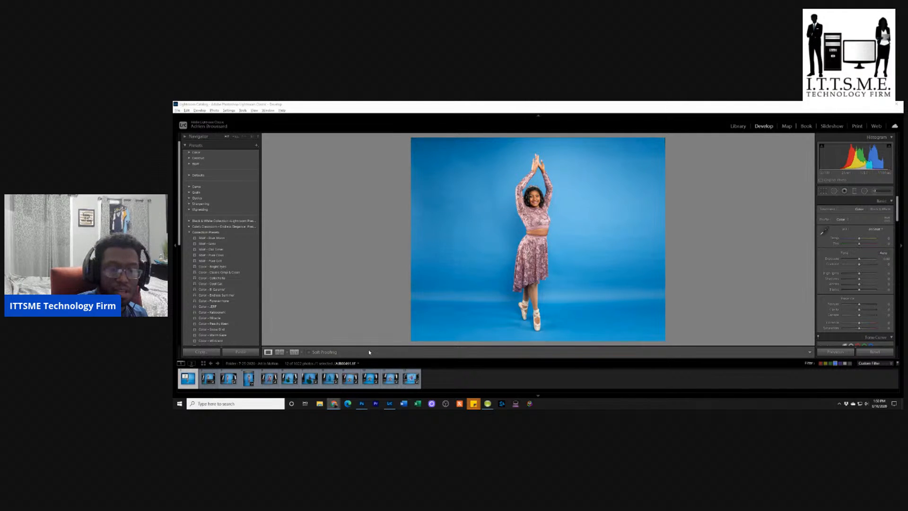
click(226, 381)
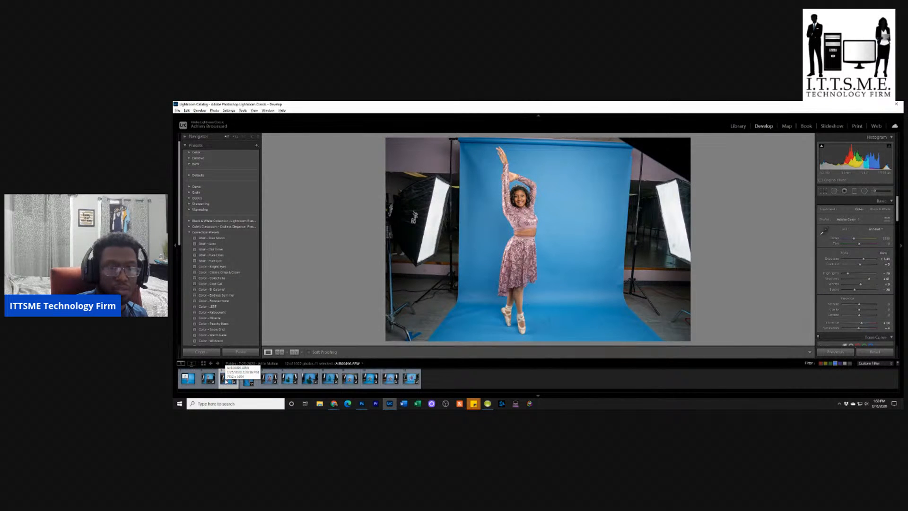
click(191, 383)
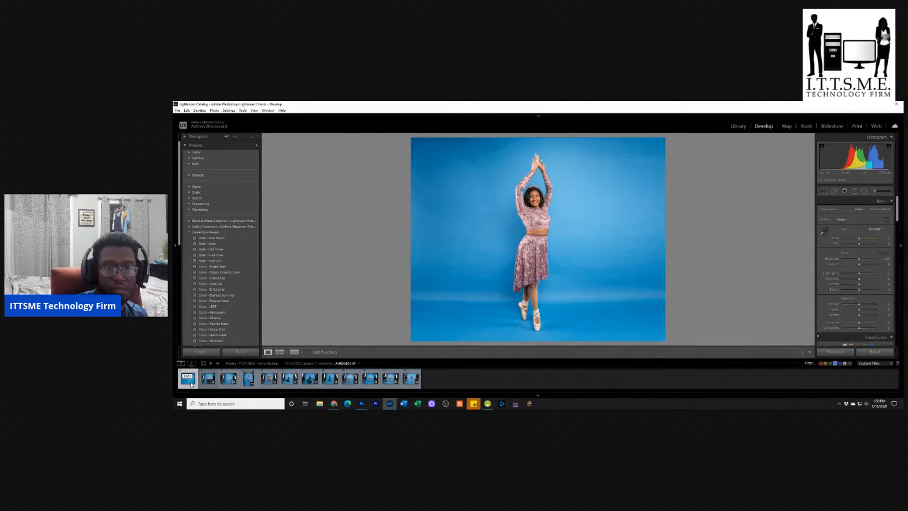
click(229, 383)
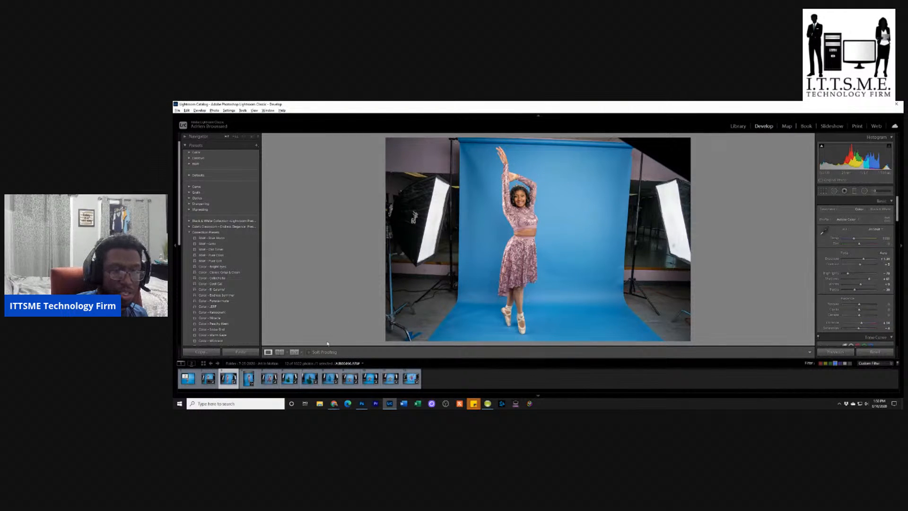
right_click(229, 379)
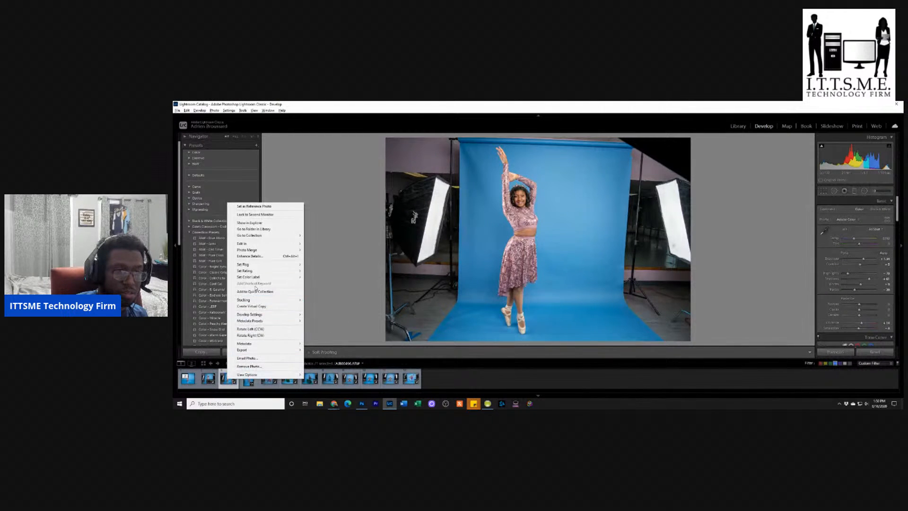
mouse_move(254, 244)
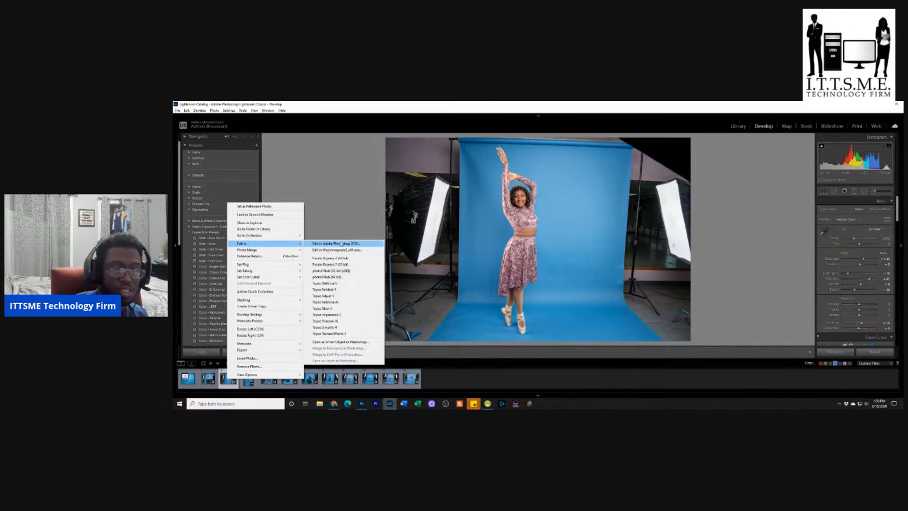
click(450, 378)
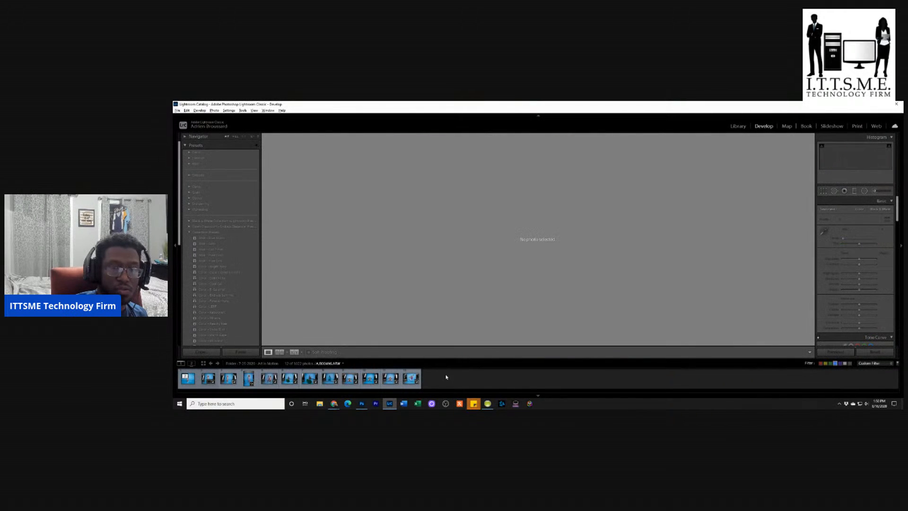
click(228, 379)
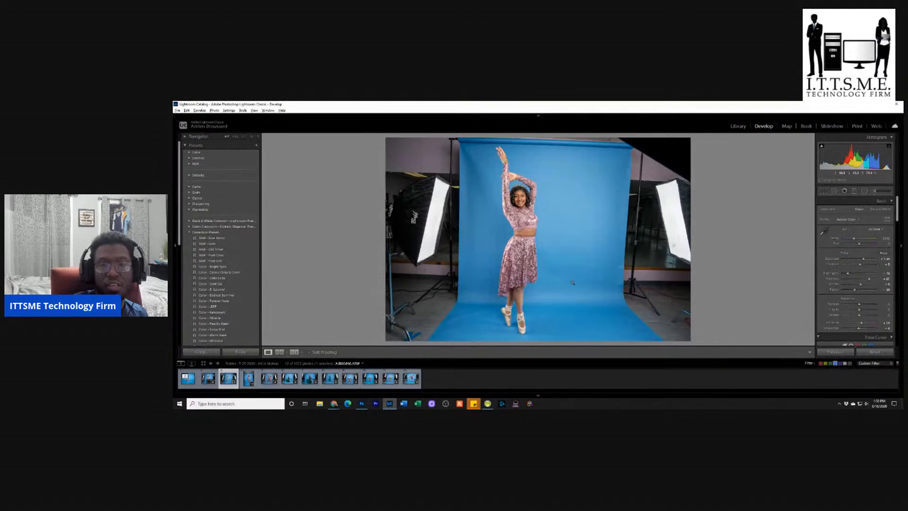
- Try nudging the exposure of the selected dancer photo up and back down, and inspect her face up close
click(884, 259)
key(Up)
key(Up)
key(Down)
key(Down)
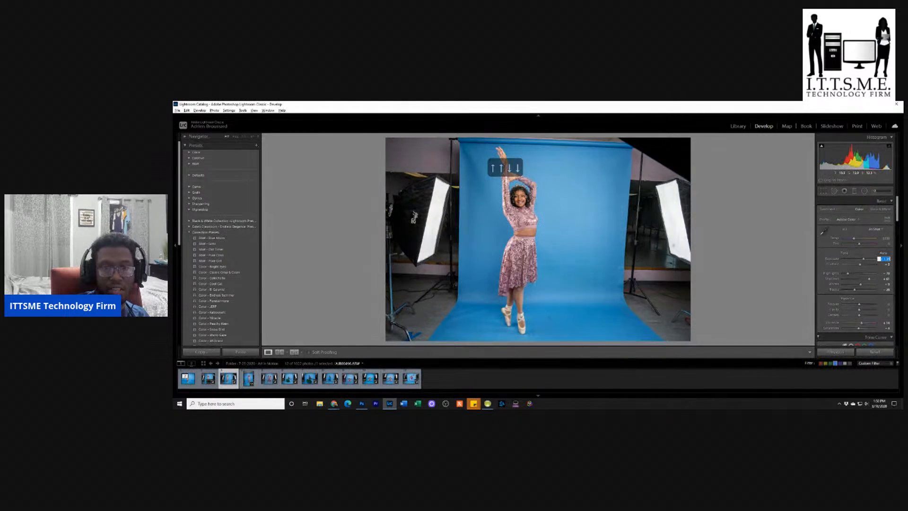
click(516, 204)
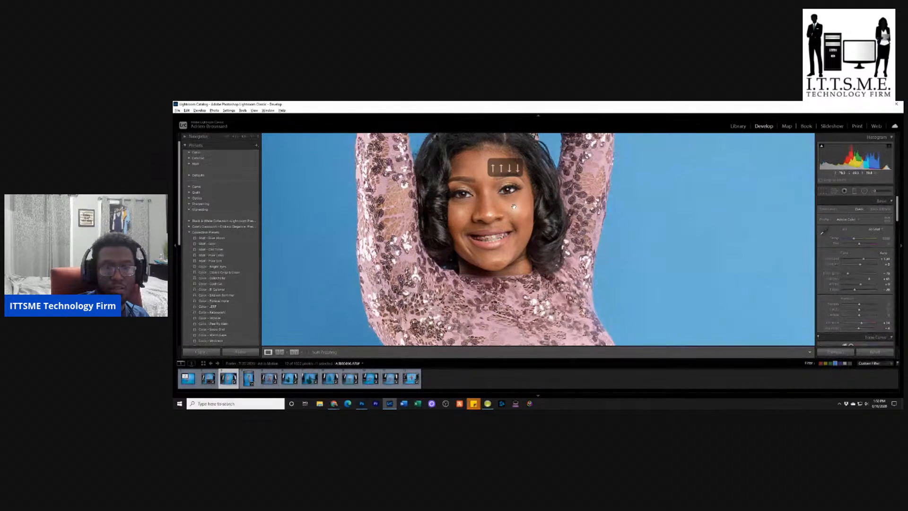
click(515, 204)
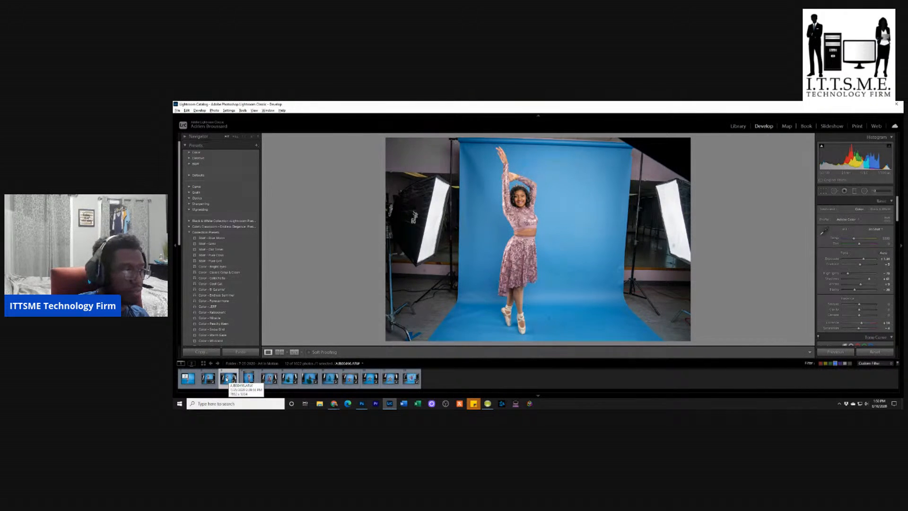
- Send the selected dancer photo from Lightroom to Adobe Photoshop 2020 for editing, and switch to Photoshop
right_click(227, 377)
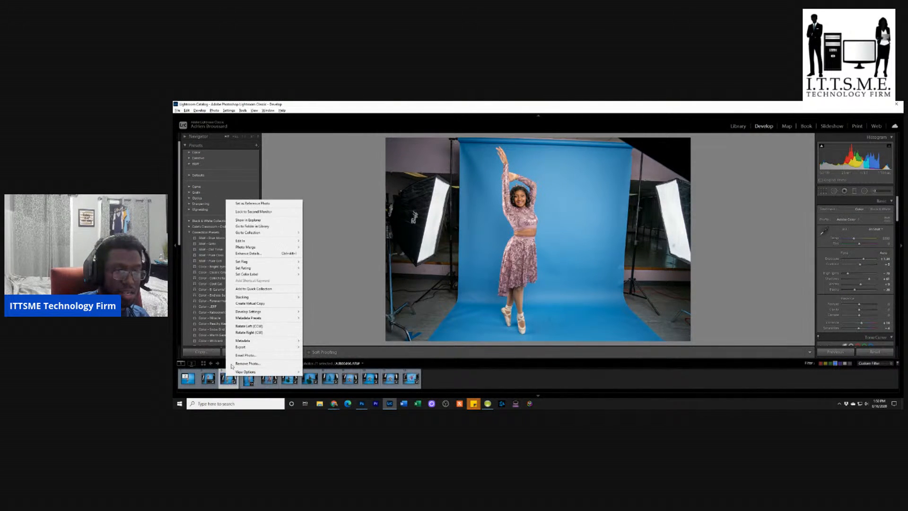
mouse_move(260, 244)
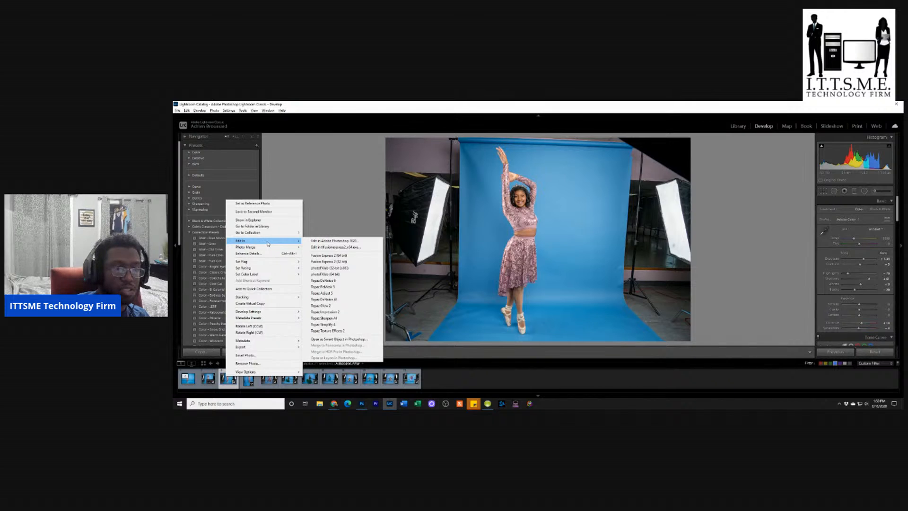
click(333, 242)
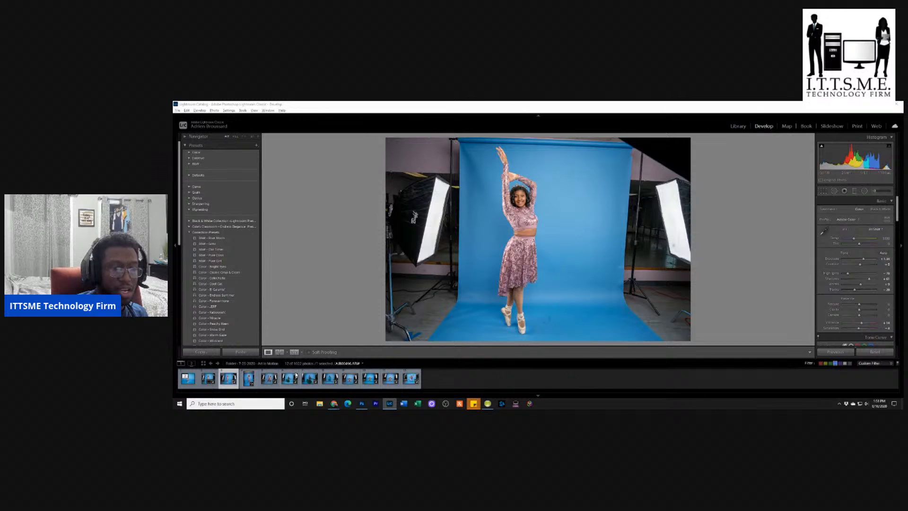
click(361, 403)
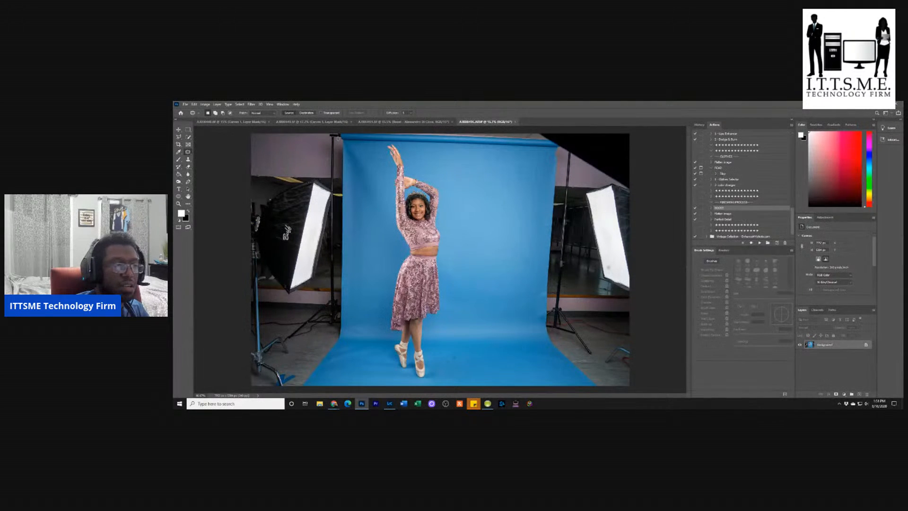
key(alt+Tab)
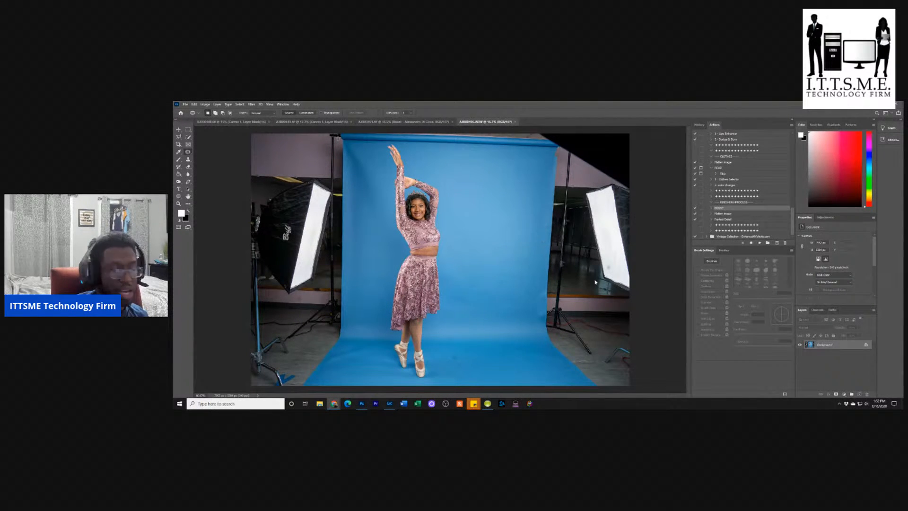
- Duplicate the Background layer and marquee-select a full-height strip of blue backdrop between the dancer and the right softbox
click(824, 355)
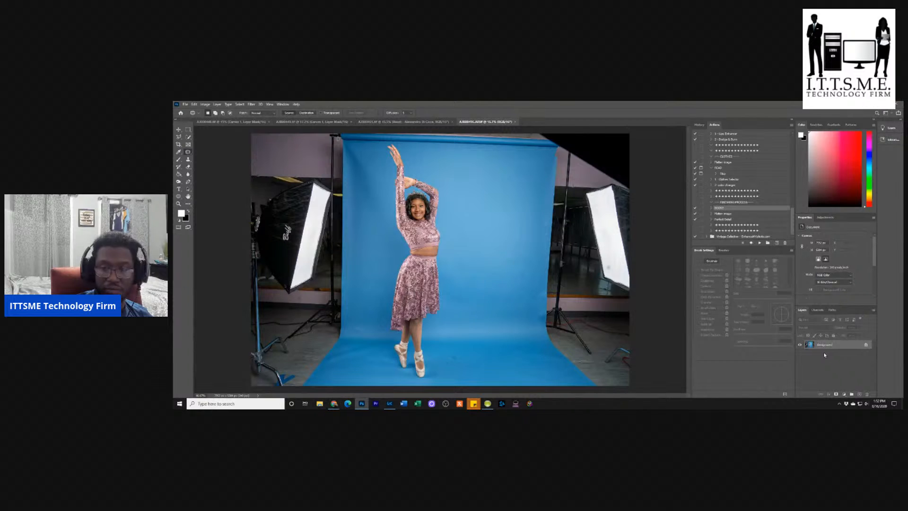
key(ctrl+j)
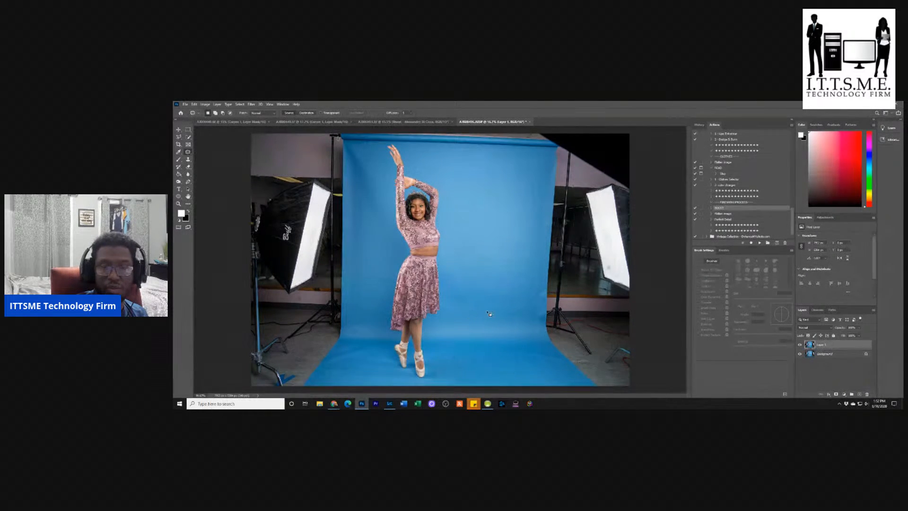
click(188, 130)
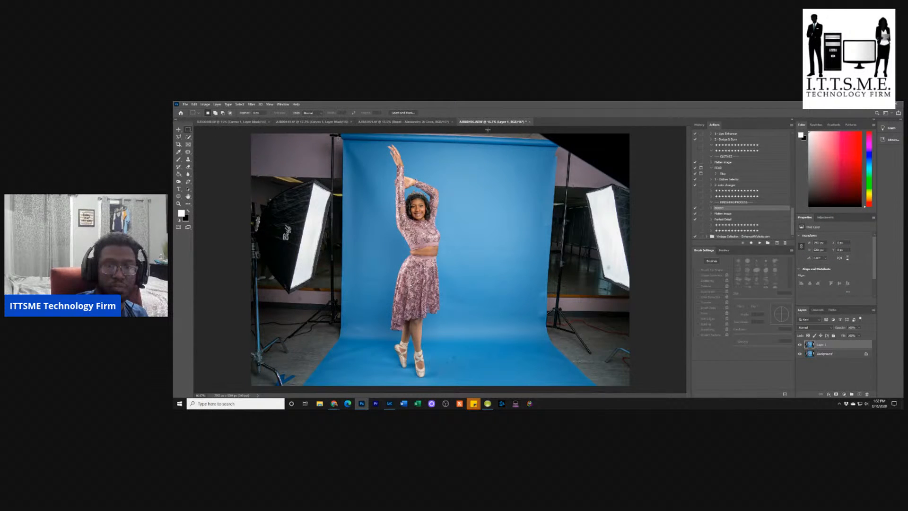
drag(487, 130, 546, 399)
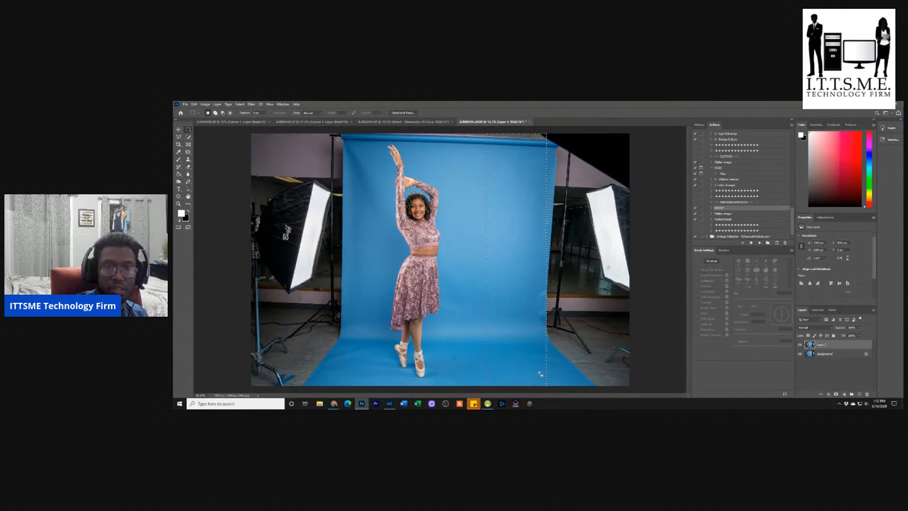
- Reselect a wider full-height backdrop strip between the dancer and the right softbox, and warp it outward past the photo's right edge
key(ctrl+d)
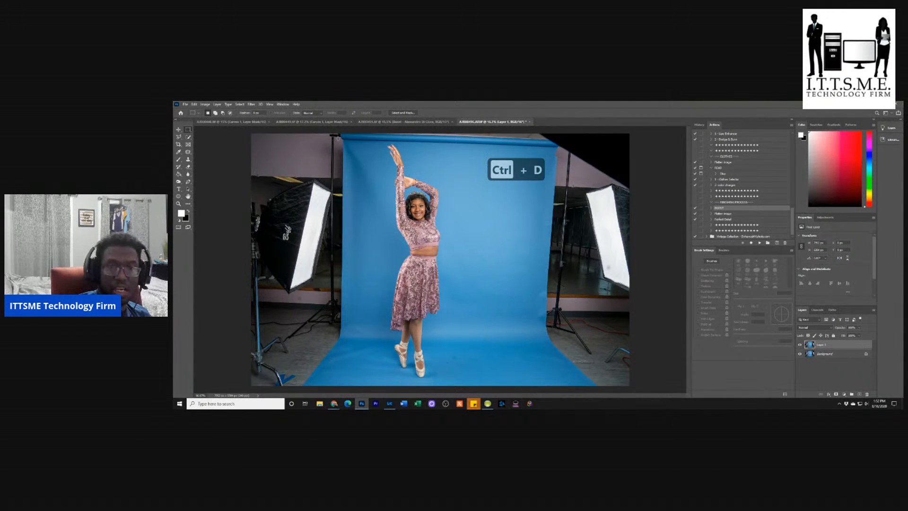
drag(445, 133, 546, 394)
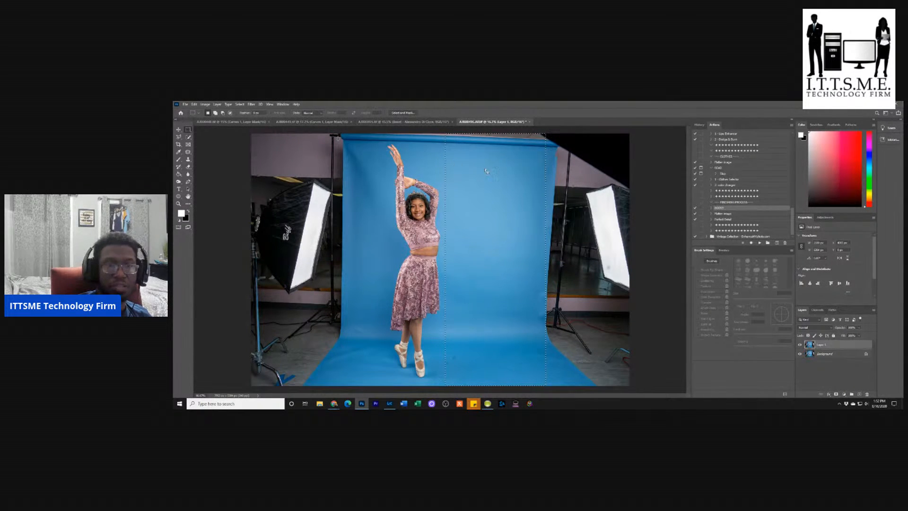
click(194, 104)
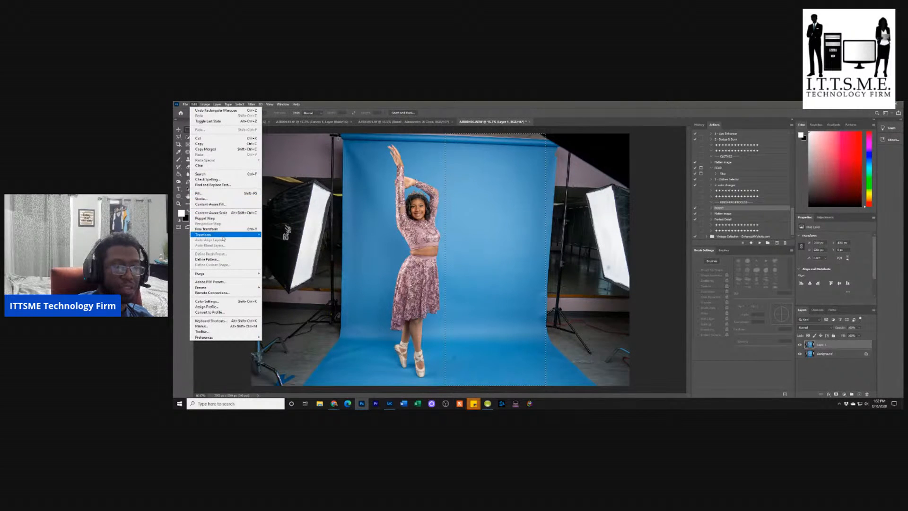
mouse_move(222, 235)
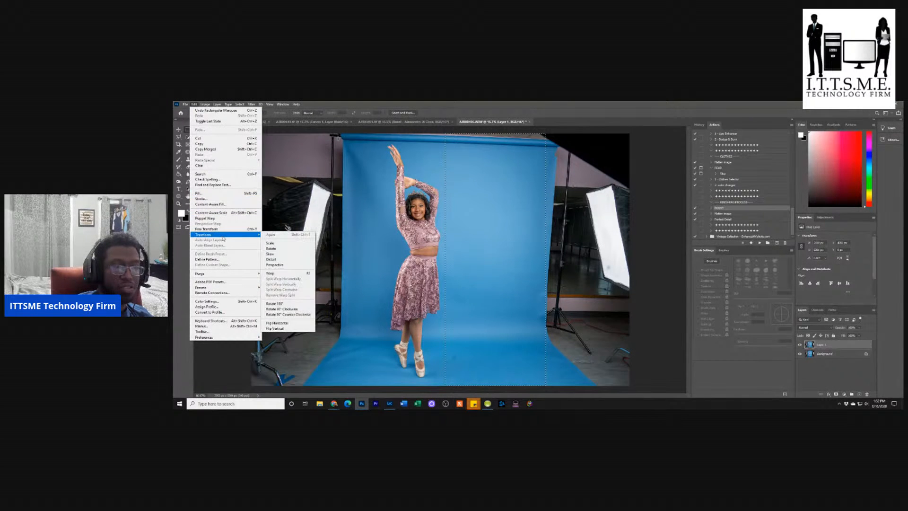
click(292, 274)
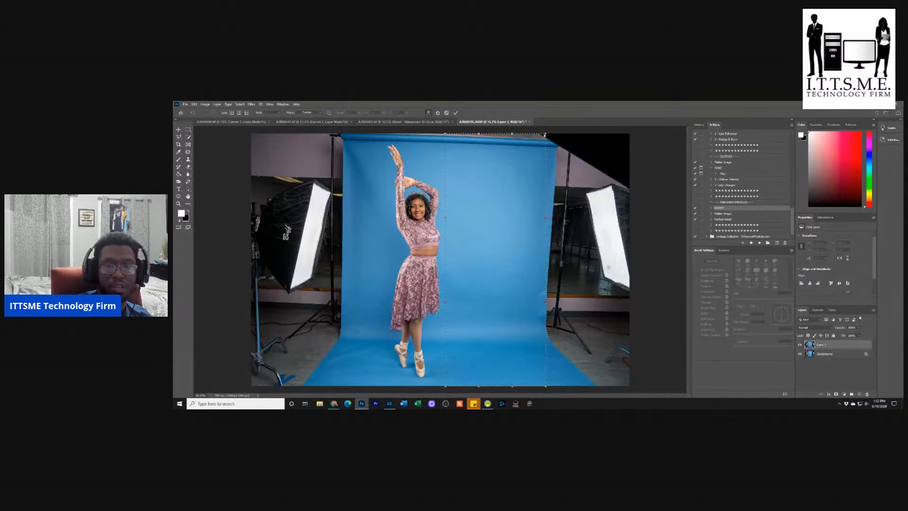
drag(545, 134, 659, 134)
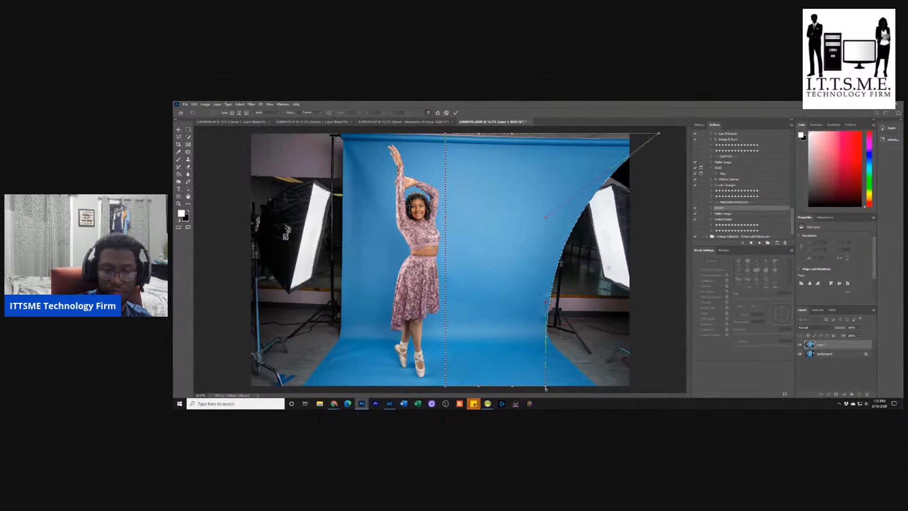
drag(546, 387, 673, 387)
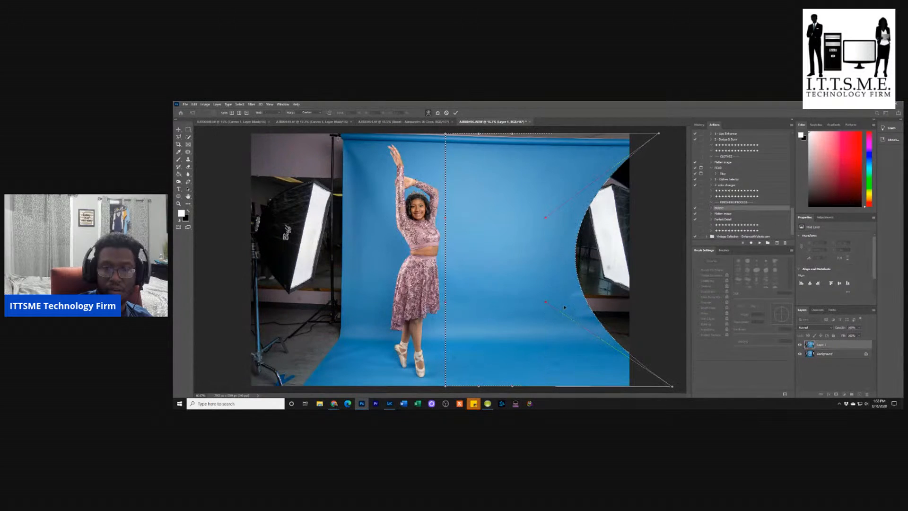
drag(545, 303, 672, 275)
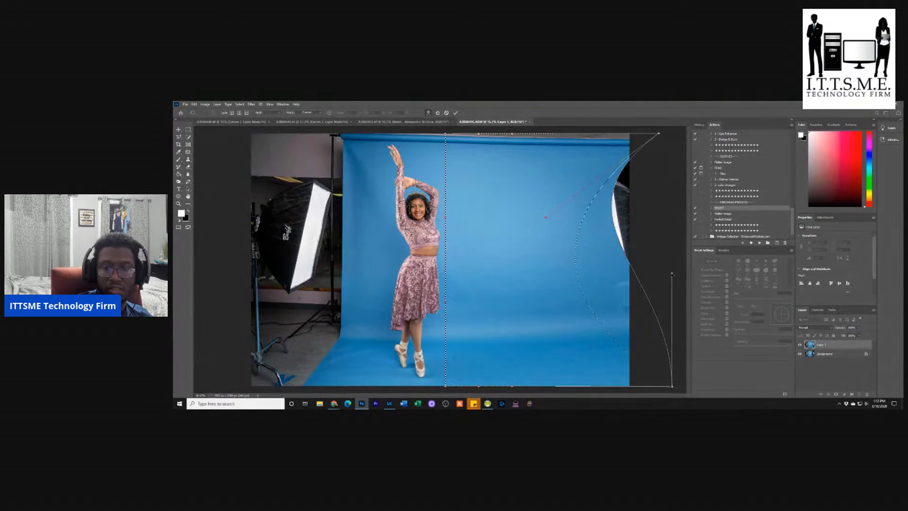
drag(546, 219, 664, 234)
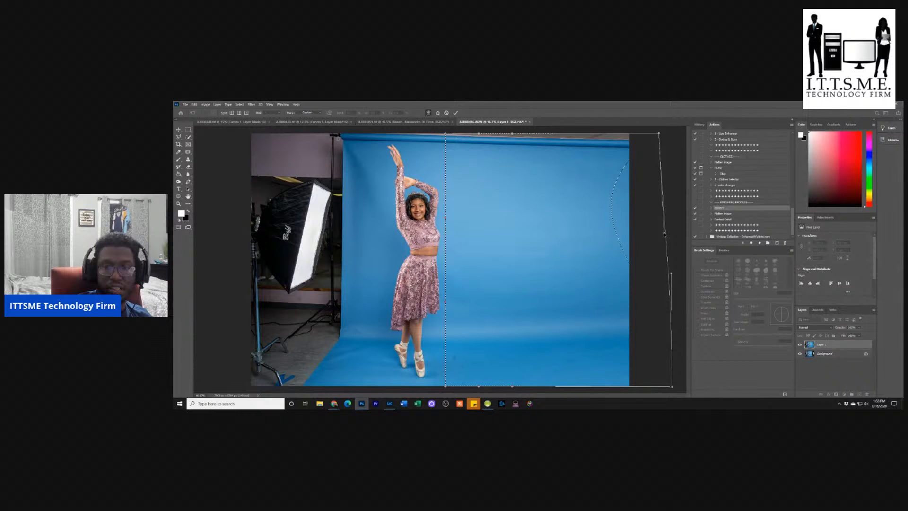
click(456, 112)
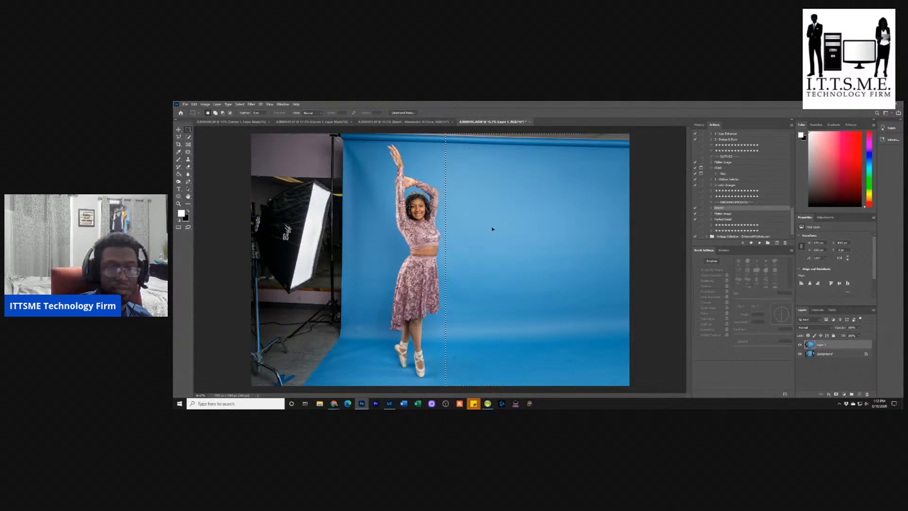
key(ctrl+d)
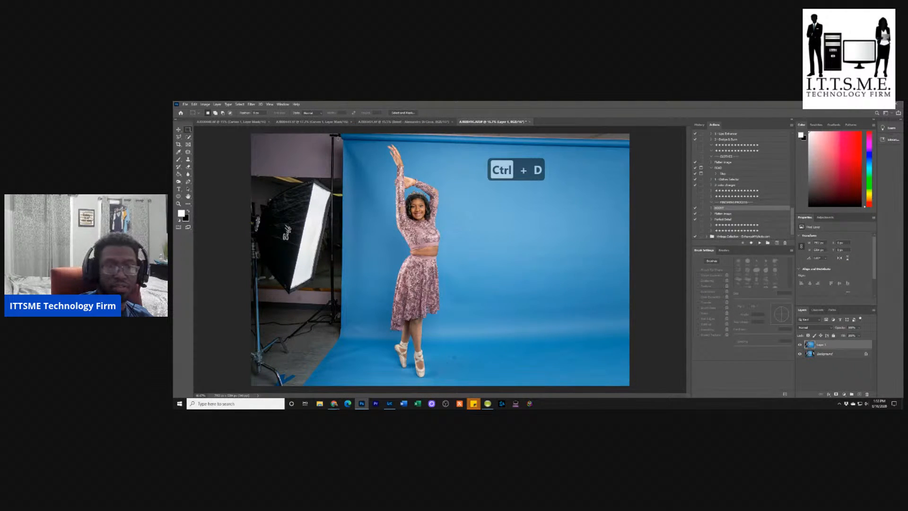
- Select the full-height backdrop strip to the left of the dancer and warp it outward over the left softbox past the photo's edge
drag(344, 135, 387, 392)
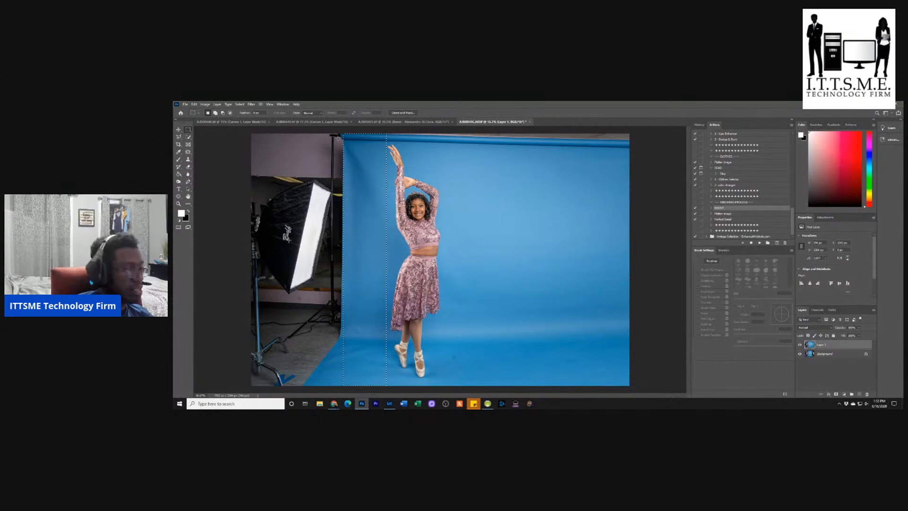
key(F2)
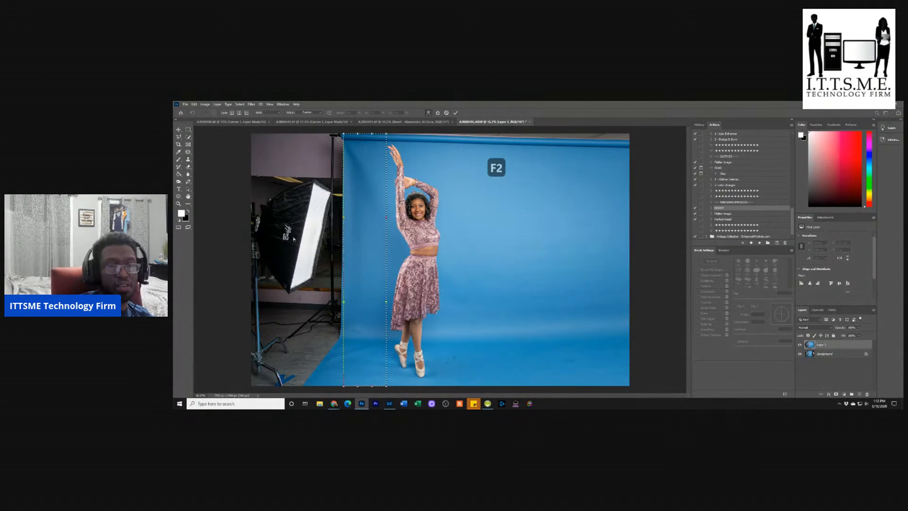
drag(344, 134, 201, 135)
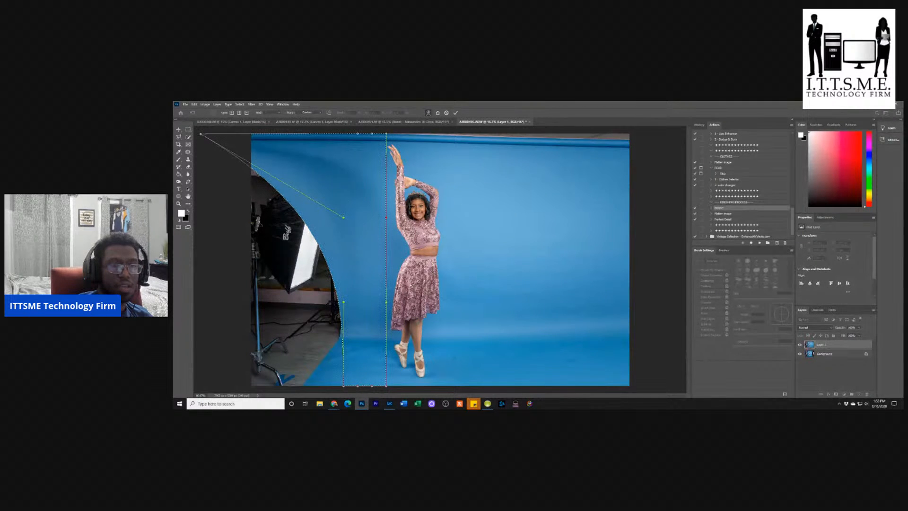
drag(344, 385, 203, 387)
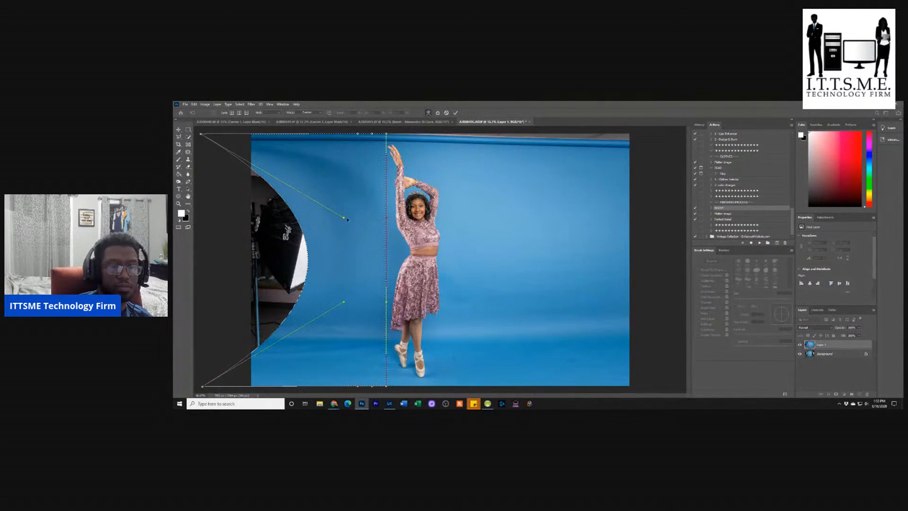
drag(342, 216, 203, 227)
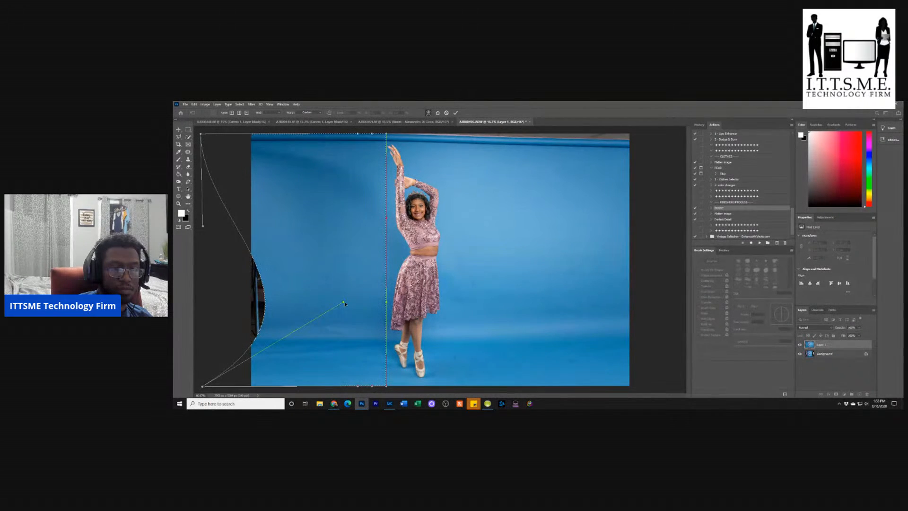
drag(343, 303, 206, 287)
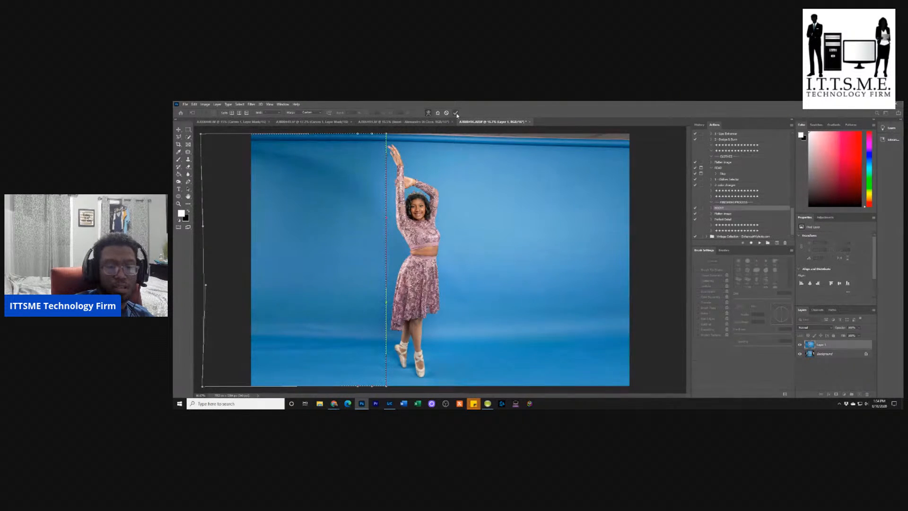
click(455, 113)
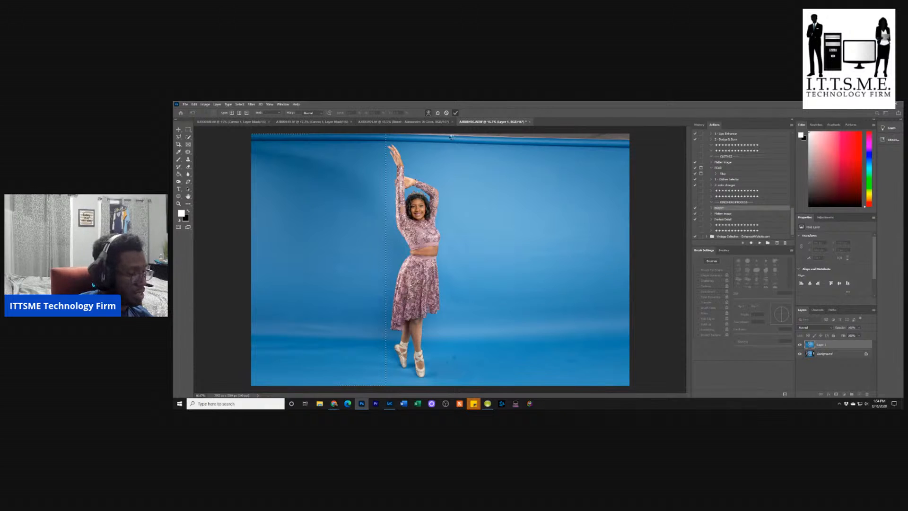
key(ctrl+d)
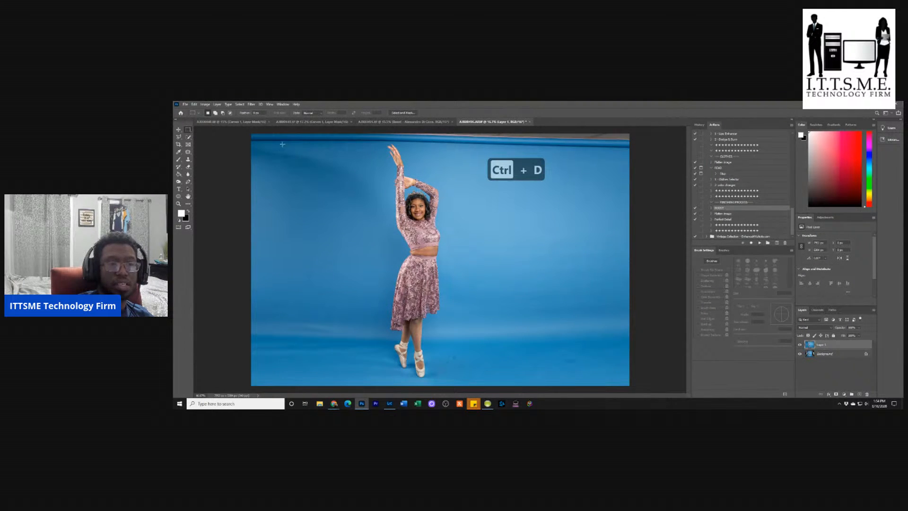
- Select the thin backdrop roller strip along the photo's top-left edge and warp its upper side above the canvas
drag(247, 133, 428, 141)
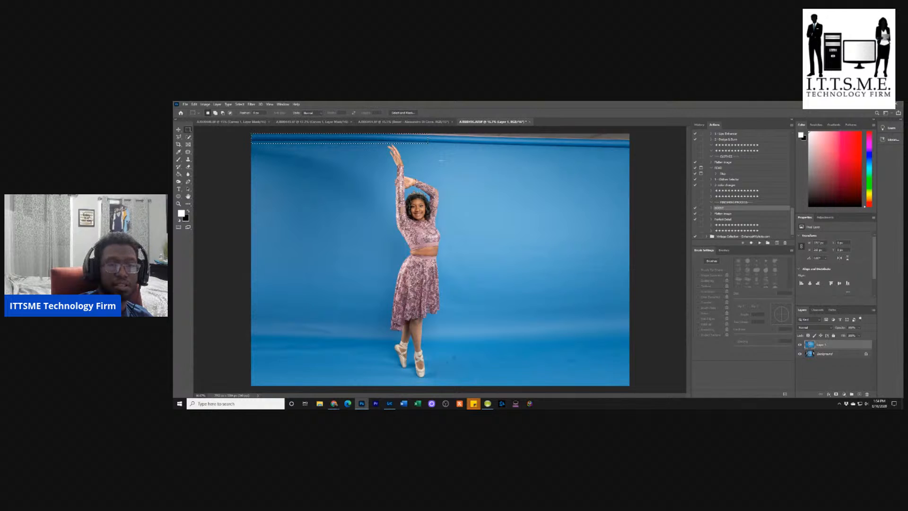
scroll(440, 161, down, 2)
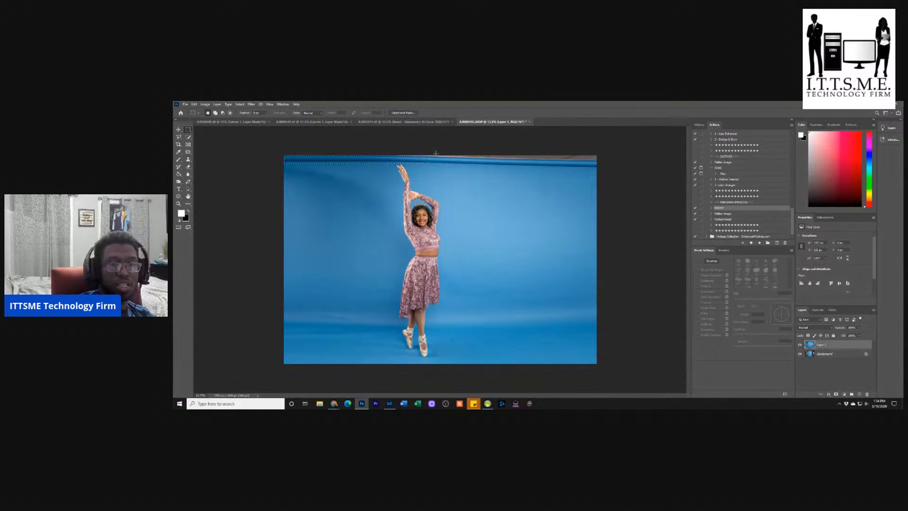
key(F2)
drag(429, 155, 430, 128)
drag(284, 156, 283, 129)
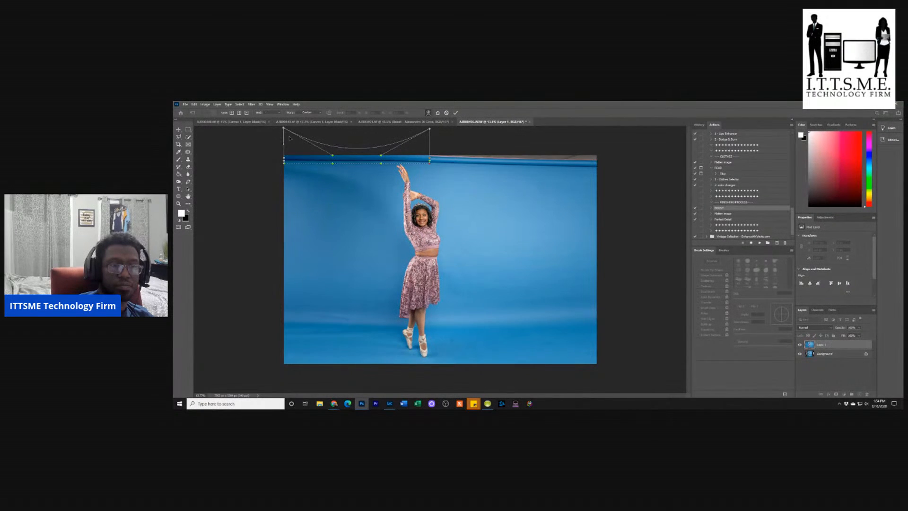
drag(381, 157, 374, 133)
drag(333, 156, 351, 129)
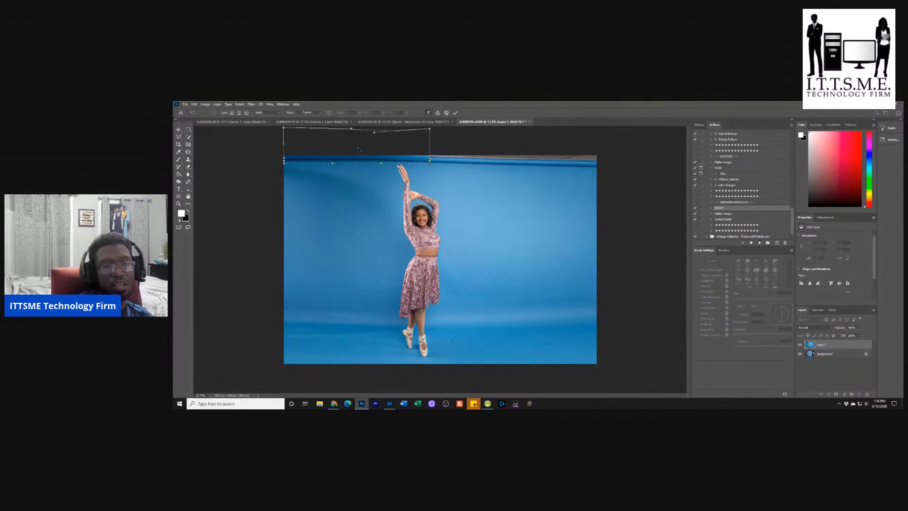
key(Return)
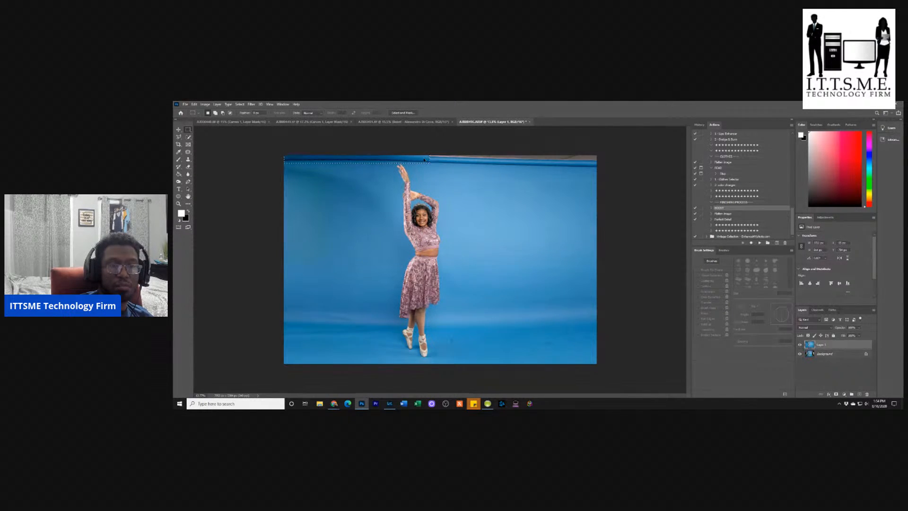
key(ctrl+d)
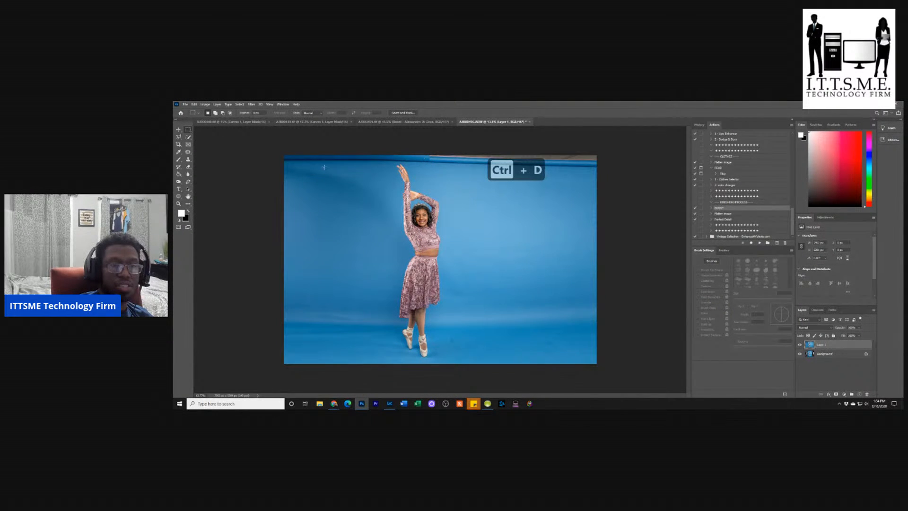
- Select a taller strip from the photo's top-left corner to the dancer's raised hand and warp it upward to push the roller out of frame
drag(281, 147, 395, 178)
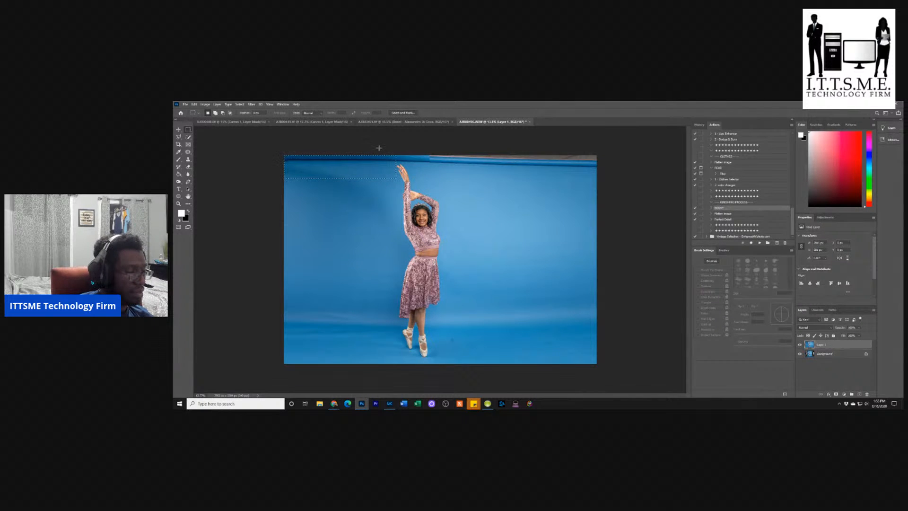
key(F2)
mouse_move(396, 156)
mouse_down()
mouse_move(398, 128)
mouse_move(396, 138)
mouse_up()
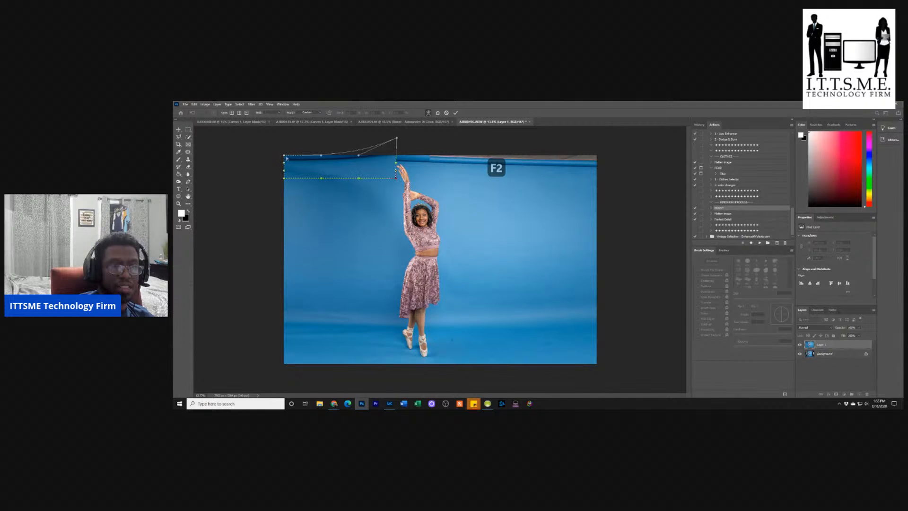
drag(284, 156, 355, 145)
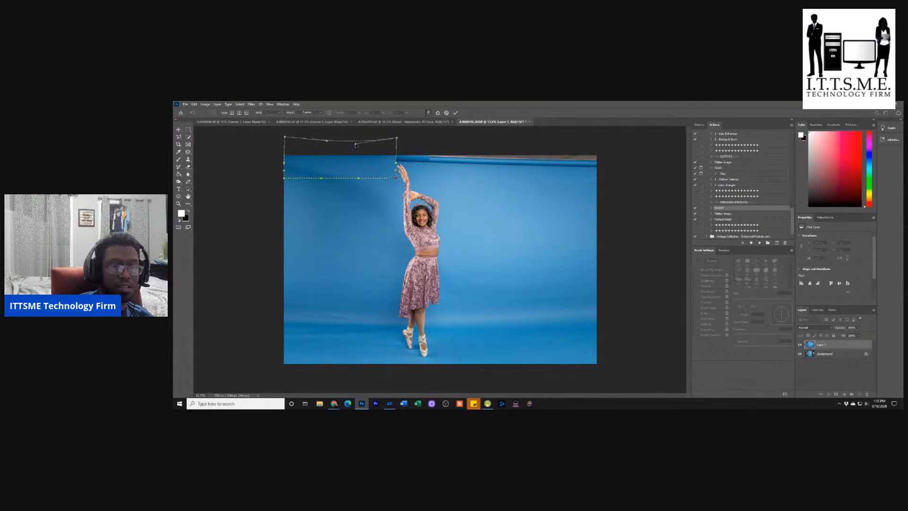
drag(357, 145, 355, 140)
click(456, 113)
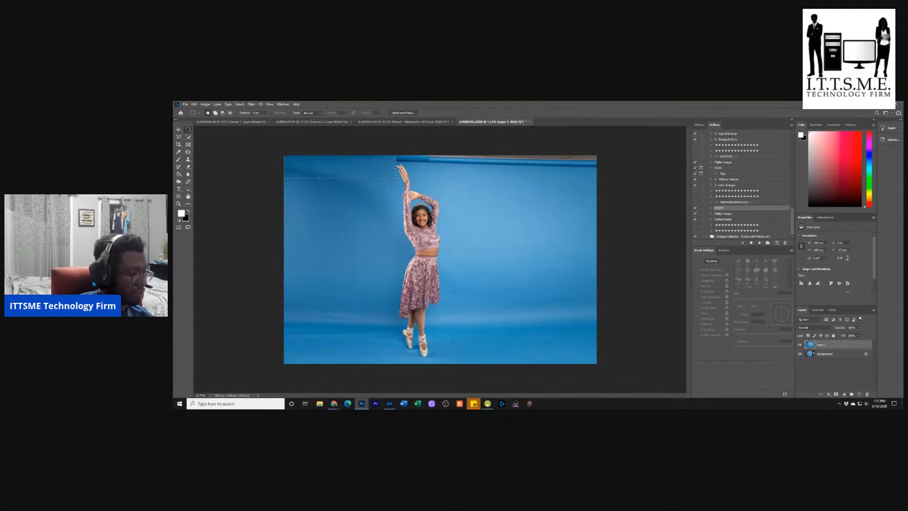
key(ctrl+d)
drag(411, 151, 418, 172)
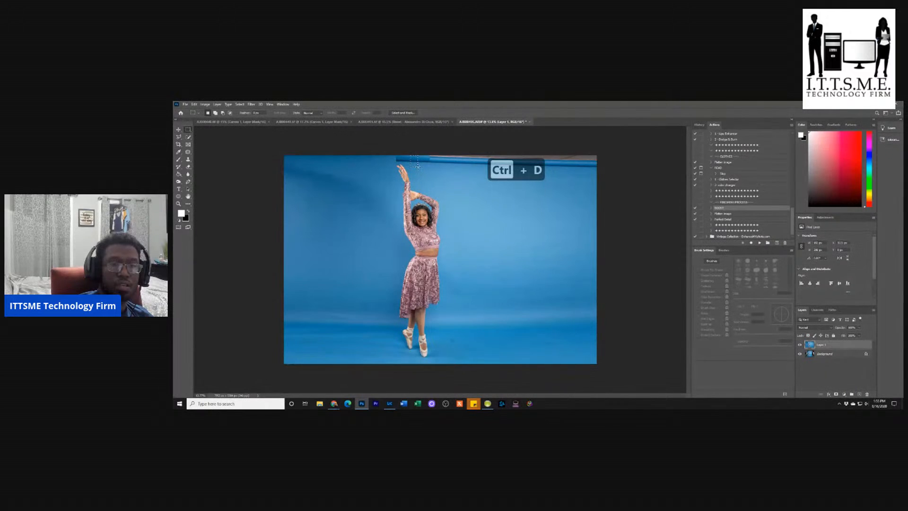
key(ctrl+d)
drag(407, 152, 596, 169)
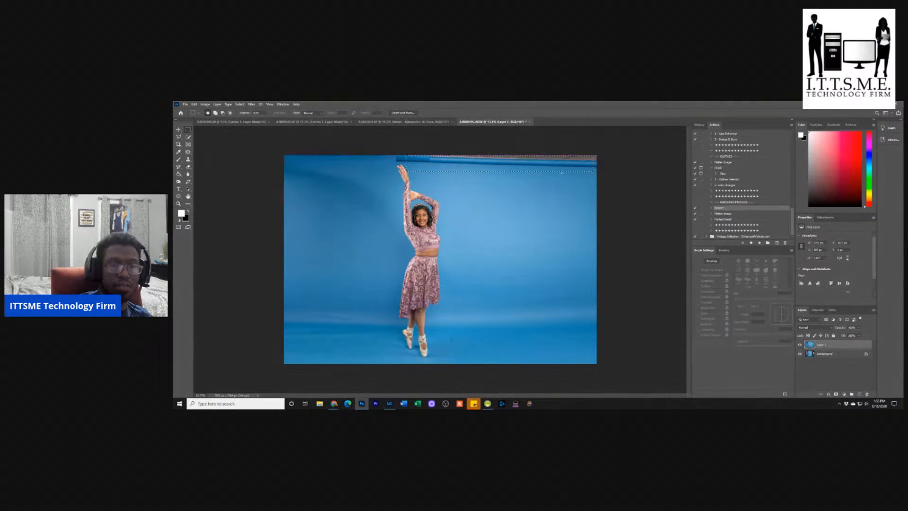
key(ctrl+d)
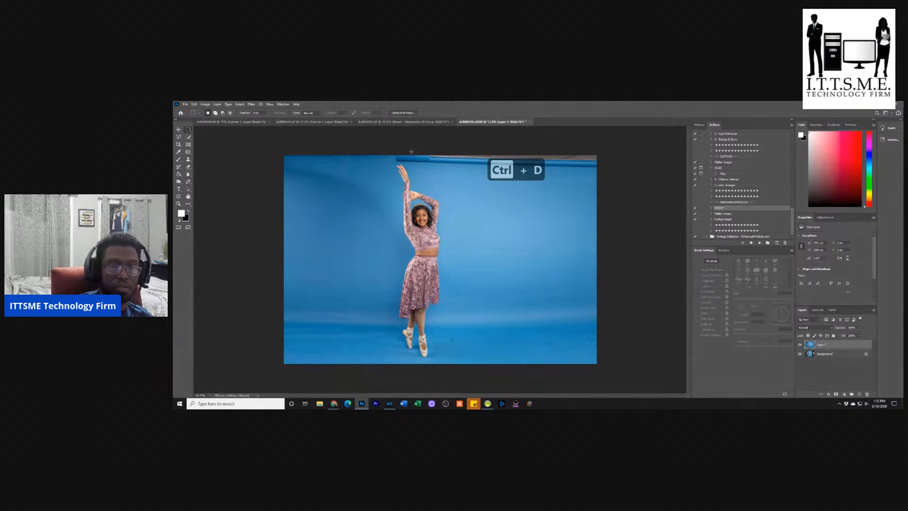
- Select the upper backdrop strip from the dancer's raised hand to the photo's right edge and warp its top above the canvas, pushing the roller out
drag(412, 151, 598, 189)
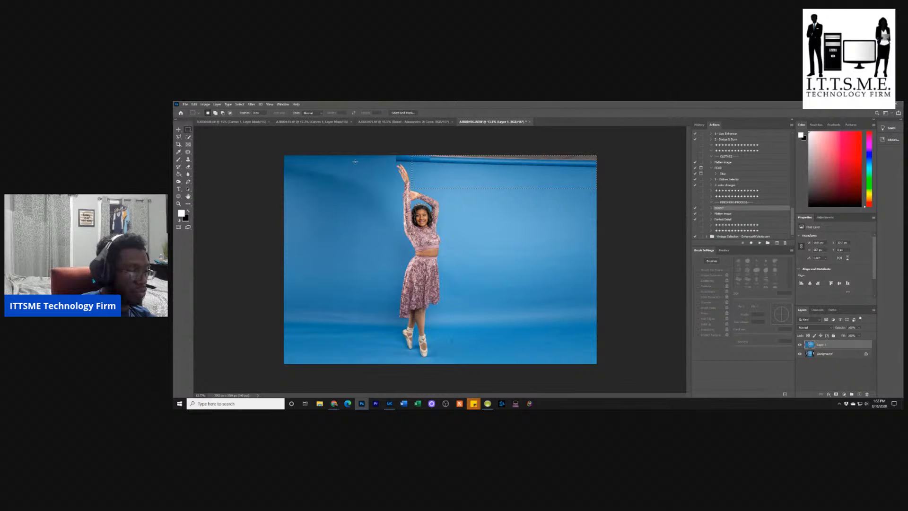
key(F2)
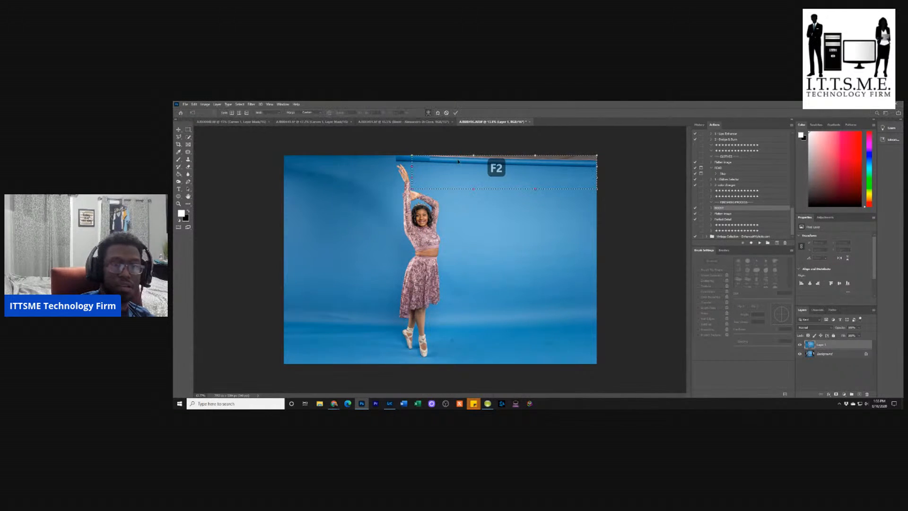
drag(597, 156, 598, 122)
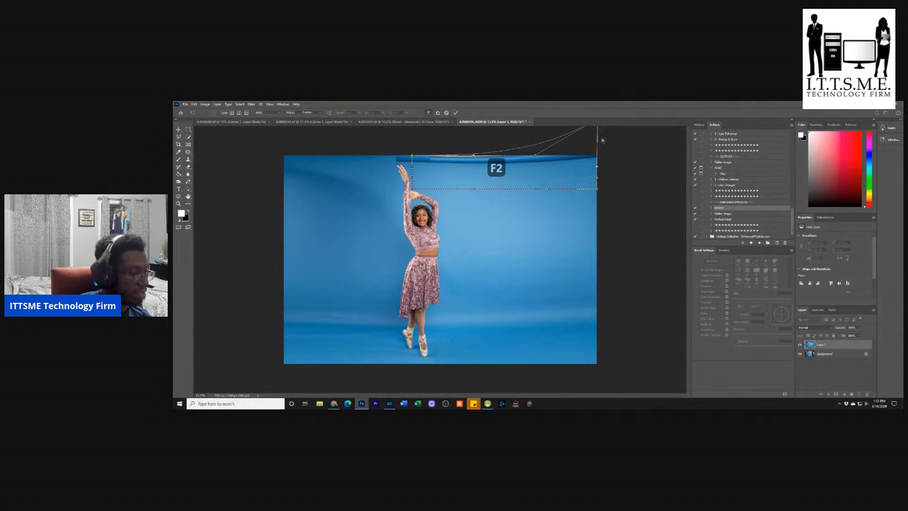
key(ctrl+minus)
key(ctrl+minus)
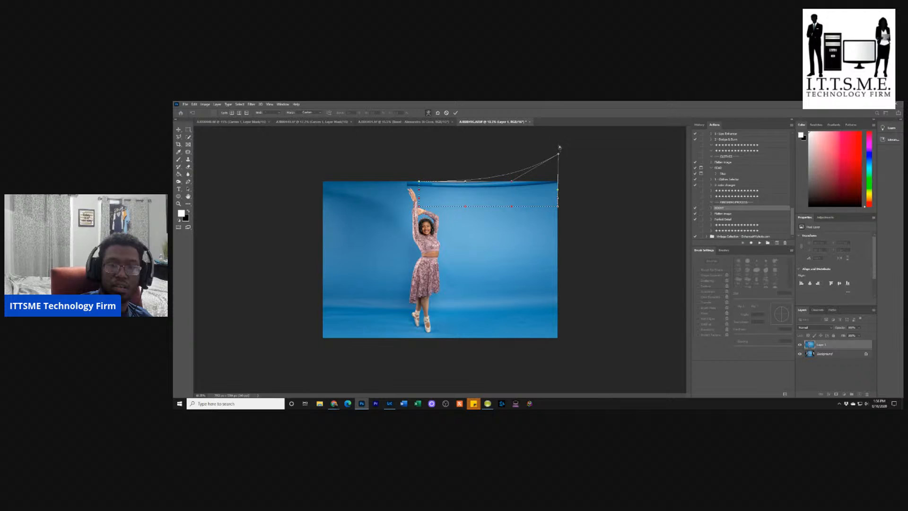
drag(419, 182, 418, 148)
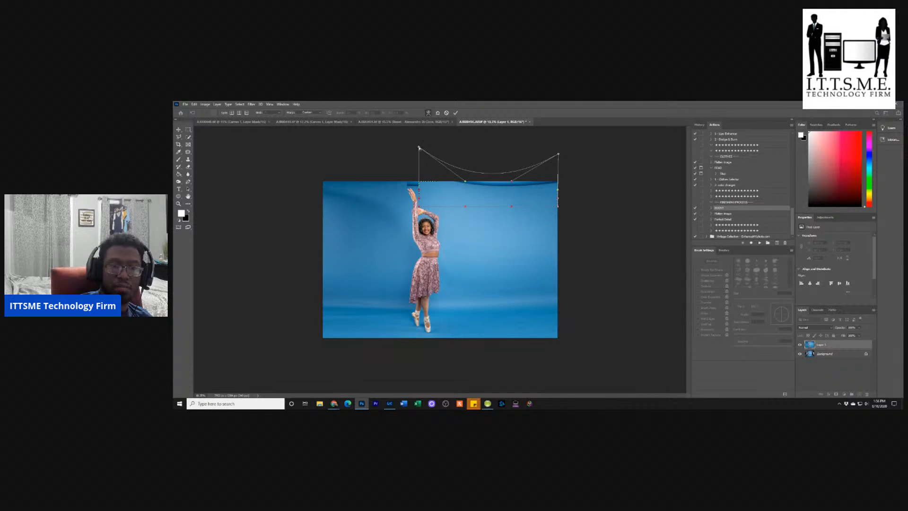
drag(470, 177, 475, 153)
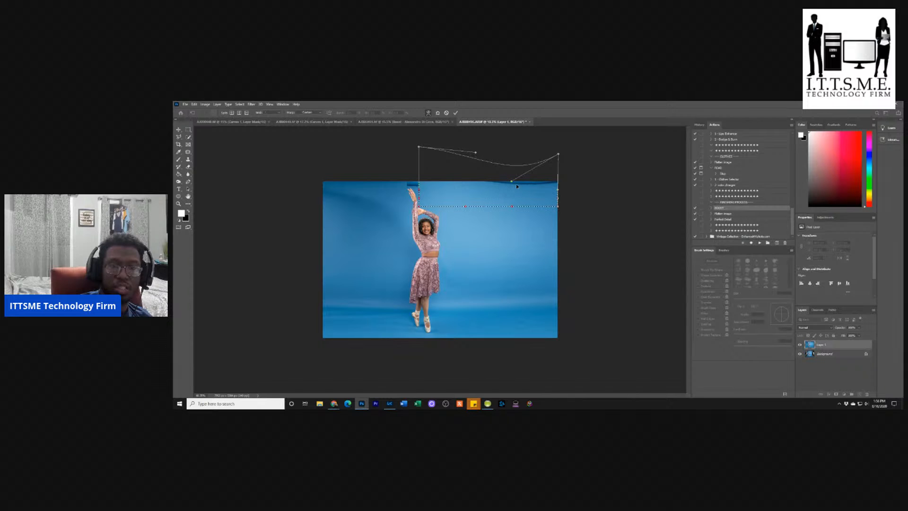
drag(512, 182, 505, 149)
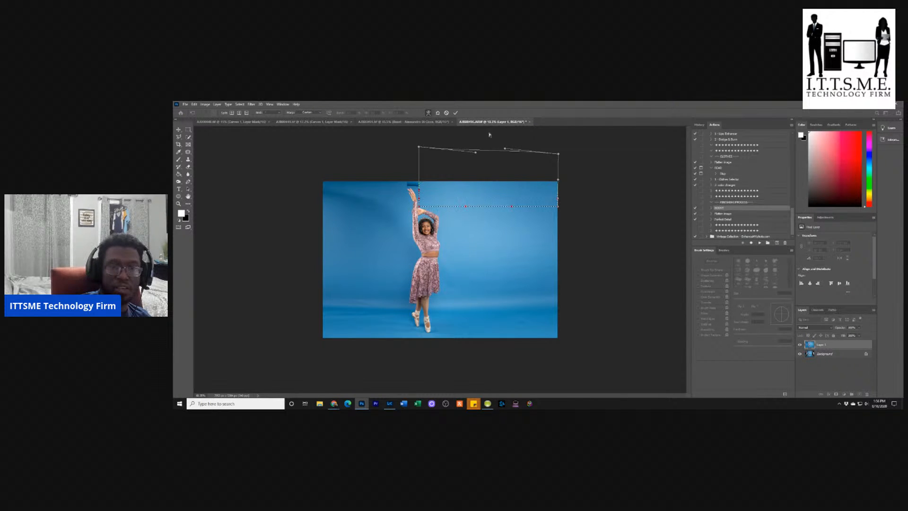
click(456, 112)
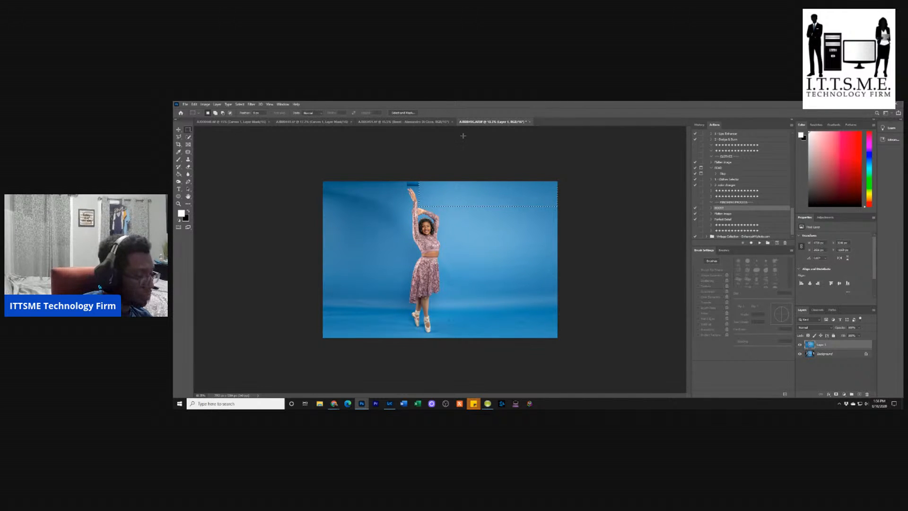
key(ctrl+d)
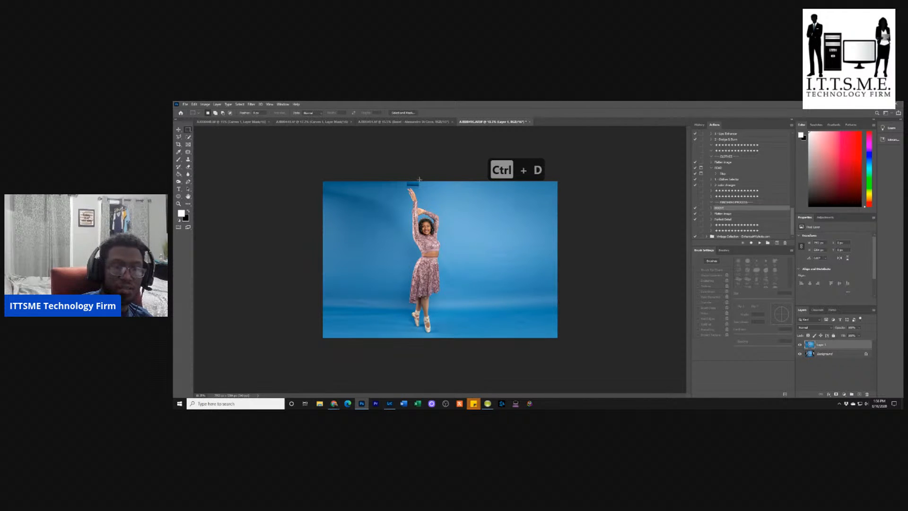
- Set up the Clone Stamp with a soft brush sized for the leftover roller patch above the raised hand, and duplicate Layer 1
key(ctrl+plus)
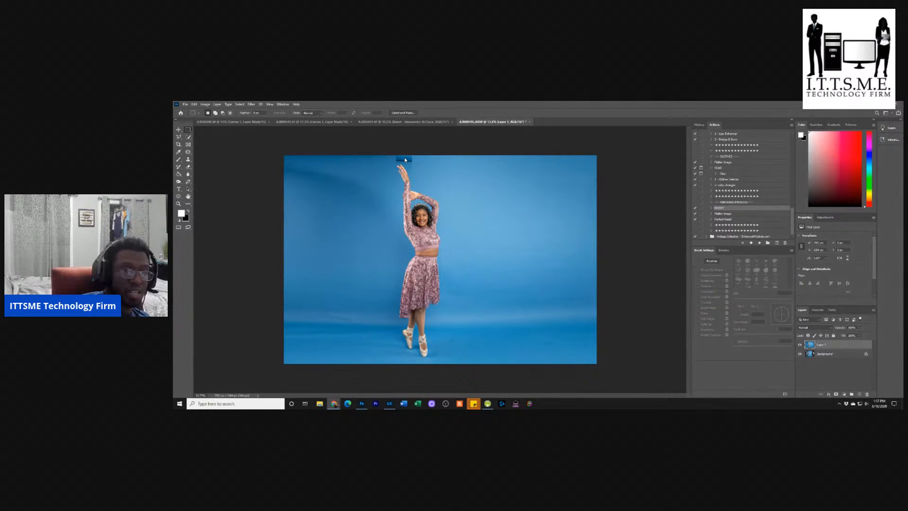
click(189, 160)
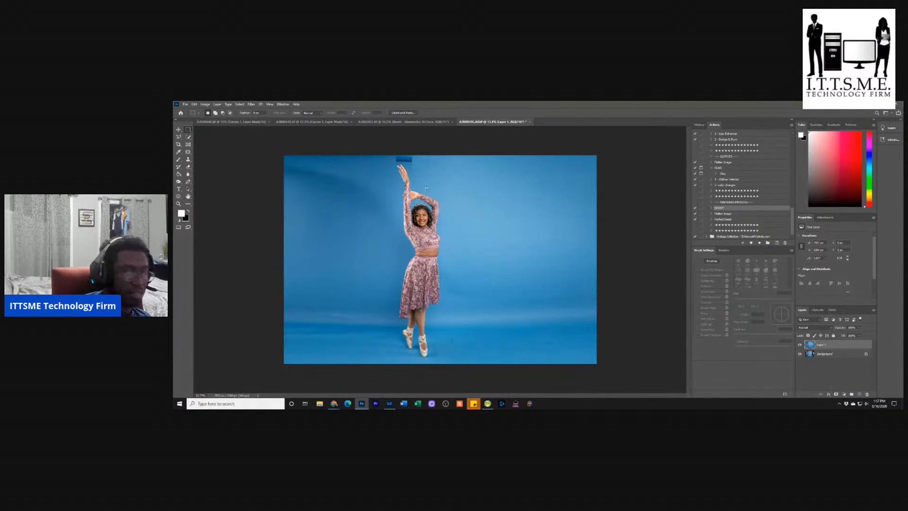
key(bracketright)
key(bracketright)
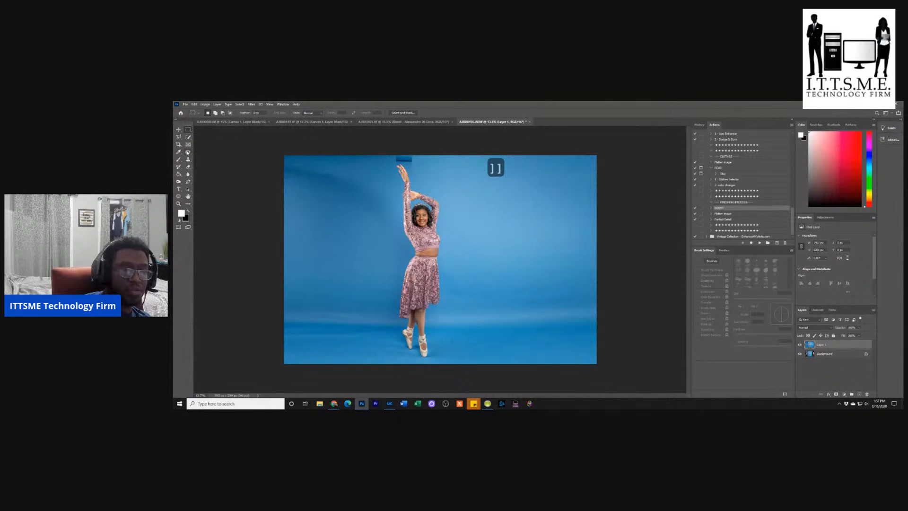
click(188, 160)
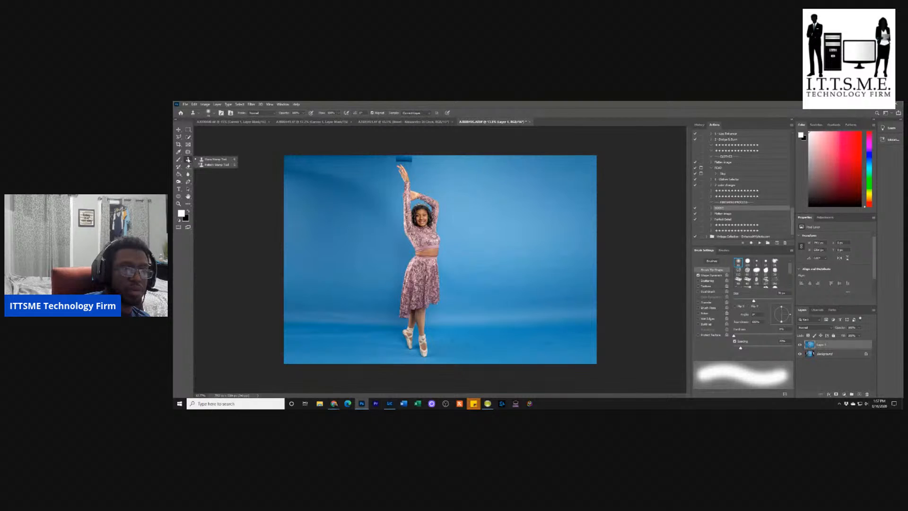
key(bracketright)
key(bracketright)
key(bracketright)
key(bracketright)
key(bracketright)
key(bracketright)
key(bracketright)
key(bracketright)
key(bracketright)
key(bracketright)
key(bracketright)
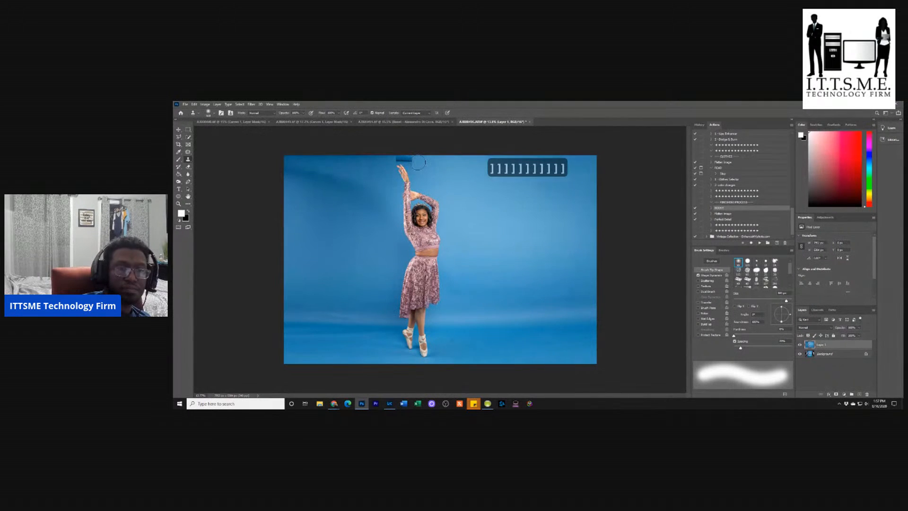
key(ctrl+equal)
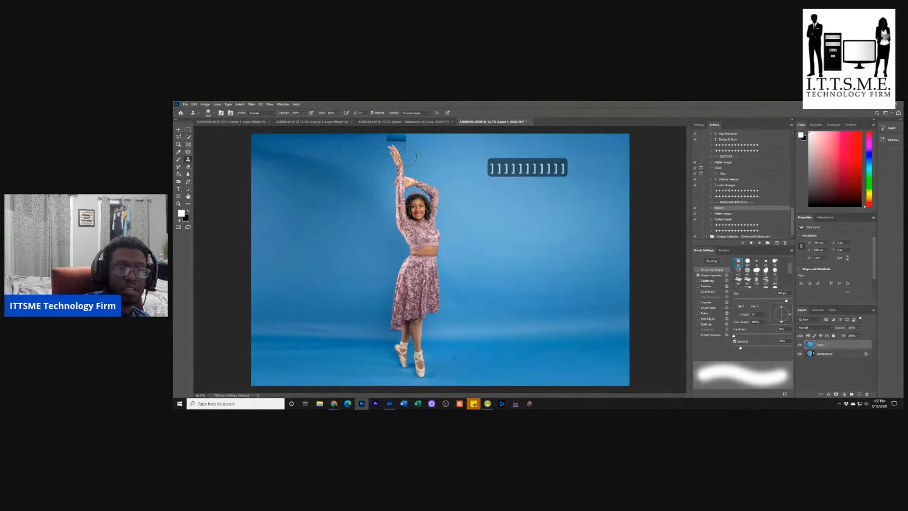
scroll(402, 141, up, 3)
scroll(402, 141, up, 2)
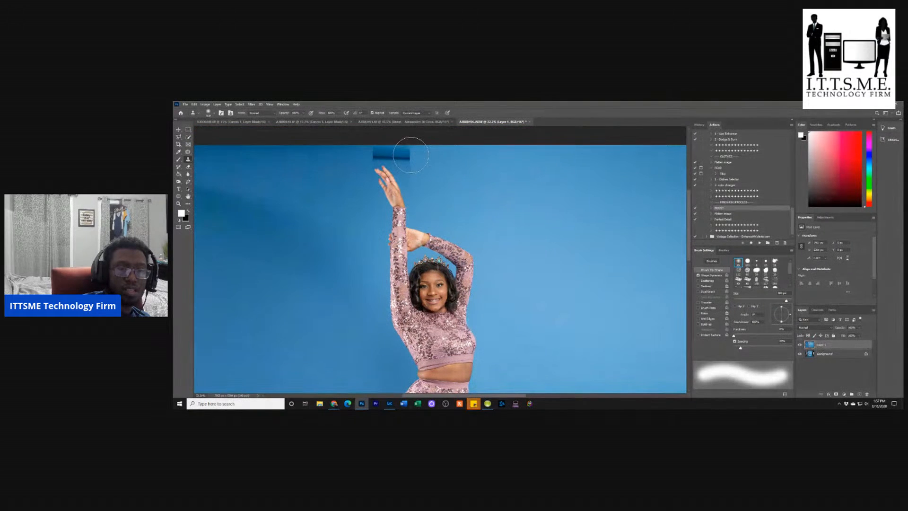
scroll(423, 152, up, 2)
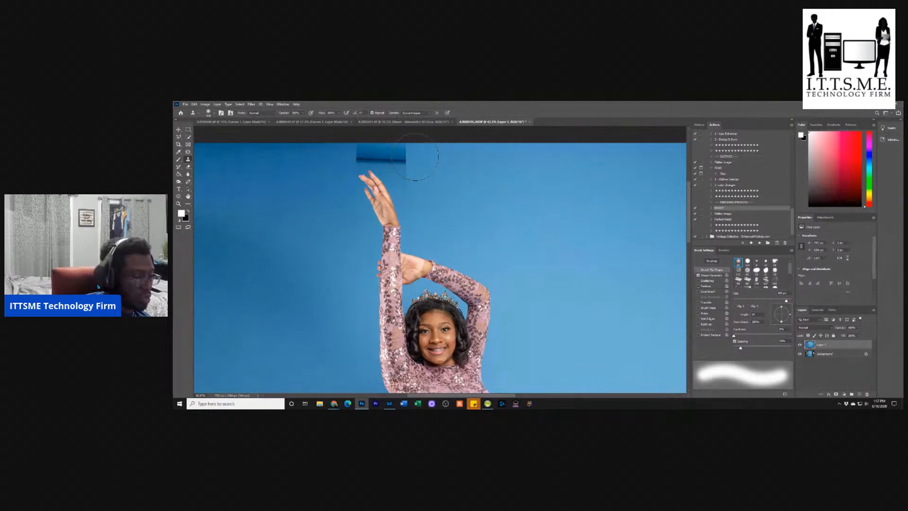
key(bracketleft)
key(bracketleft)
key(bracketleft)
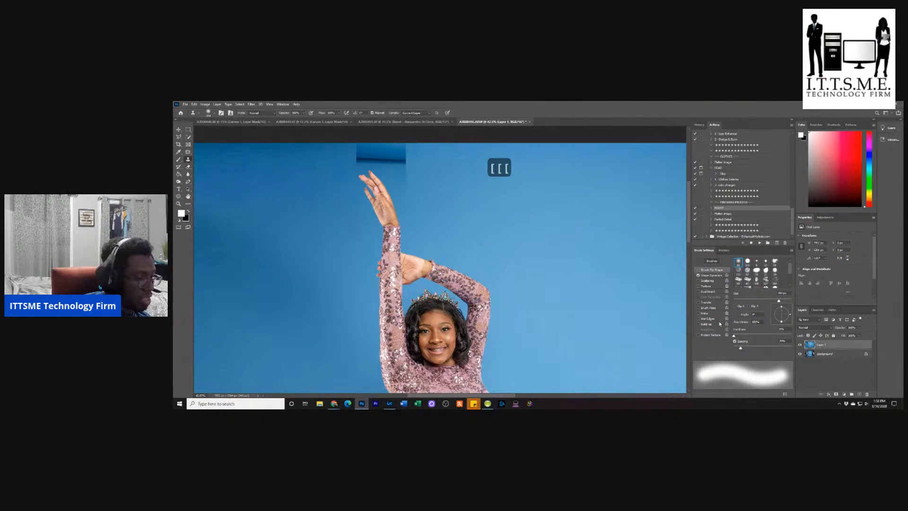
key(ctrl+j)
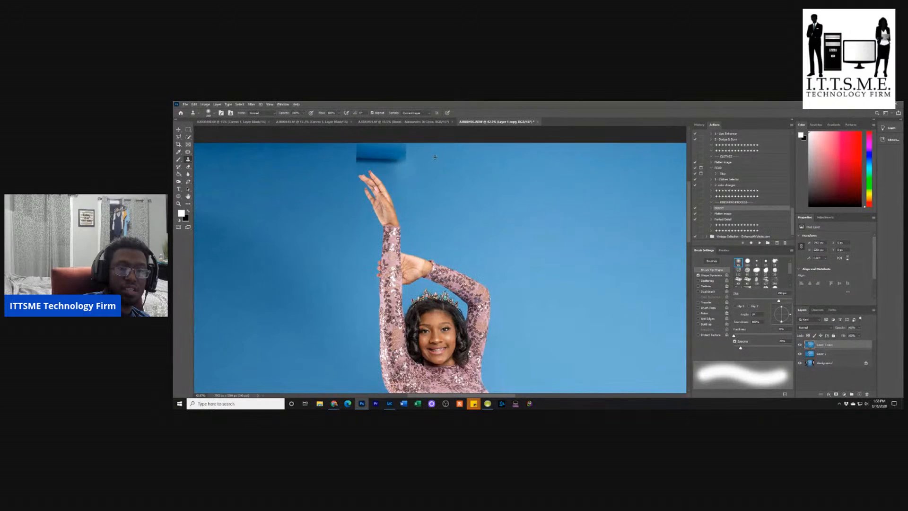
- Clone clean blue backdrop over the leftover roller patch above the raised hand, and compare the result with the layer hidden and shown
drag(411, 160, 404, 152)
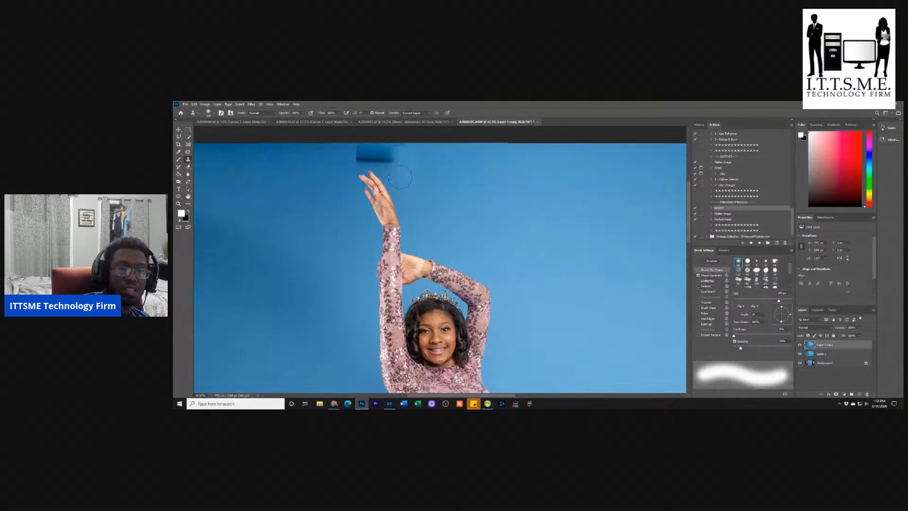
drag(398, 163, 378, 153)
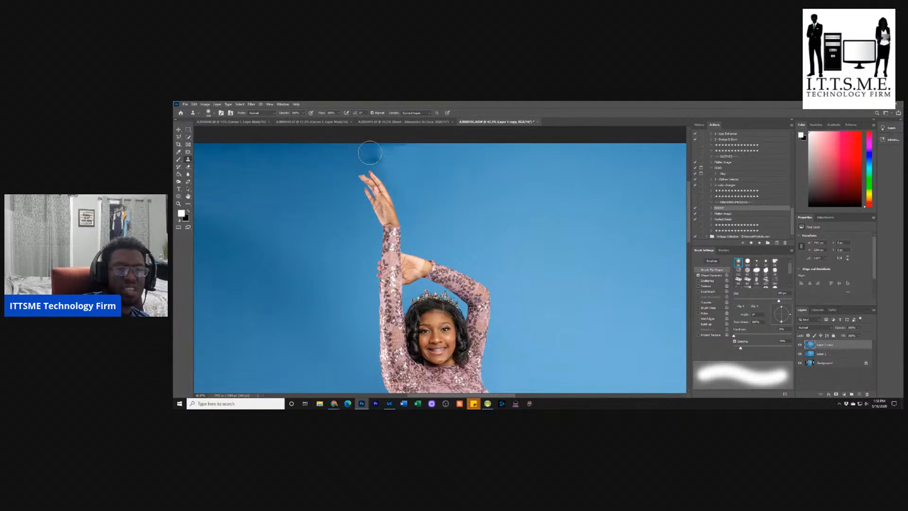
alt+click(324, 168)
mouse_move(362, 150)
mouse_down()
mouse_move(443, 163)
mouse_move(435, 188)
mouse_up()
key(ctrl+z)
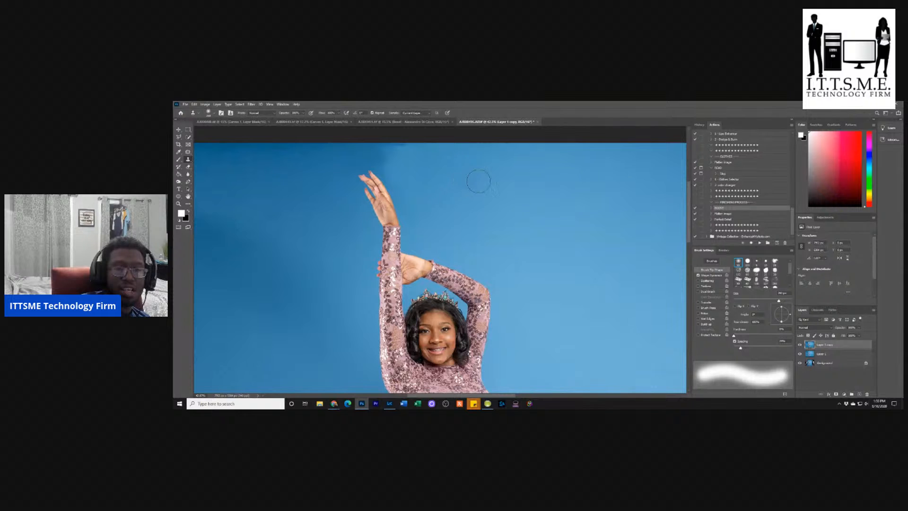
mouse_move(432, 191)
mouse_down()
mouse_move(429, 173)
mouse_move(411, 168)
mouse_move(431, 166)
mouse_move(390, 156)
mouse_move(406, 172)
mouse_up()
click(800, 345)
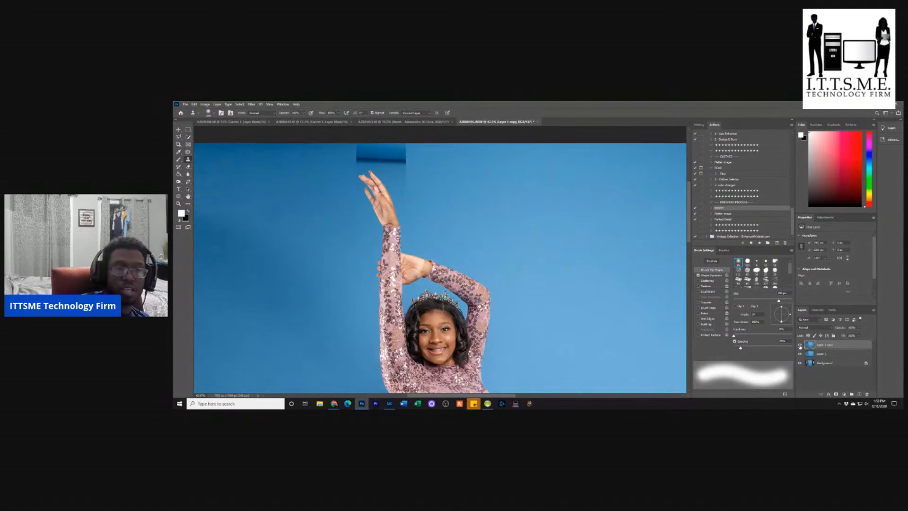
click(800, 345)
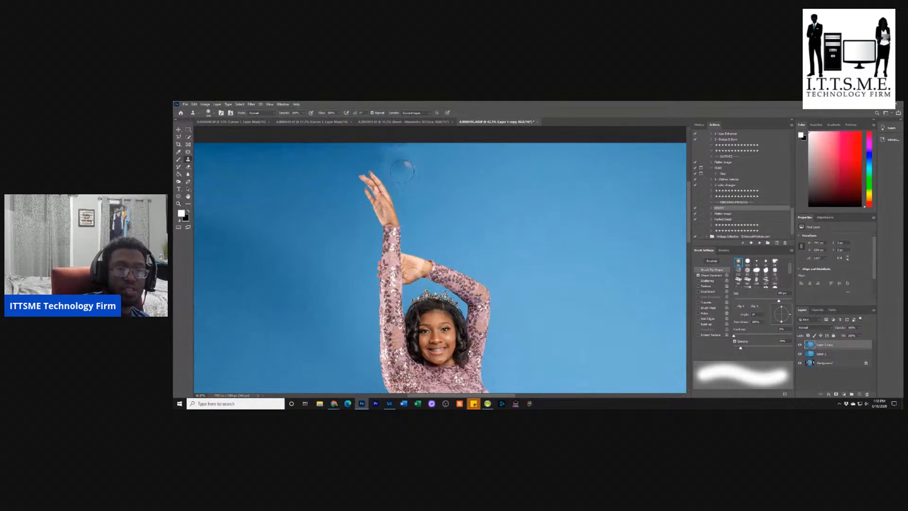
- Patch the uneven dark area beside the raised hand with clean backdrop from either side of the hand, and clear the selection
click(188, 152)
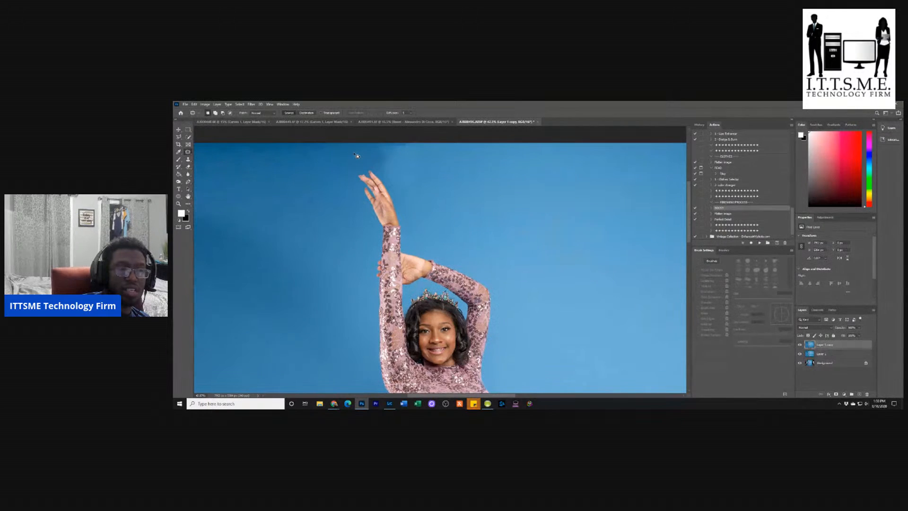
drag(374, 146, 402, 194)
mouse_move(438, 169)
mouse_down()
mouse_move(430, 139)
mouse_move(374, 142)
mouse_up()
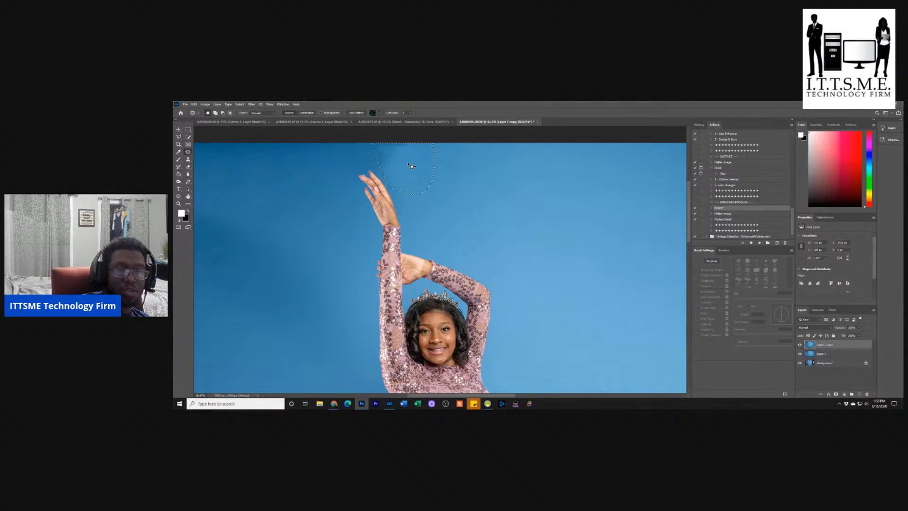
drag(412, 165, 333, 209)
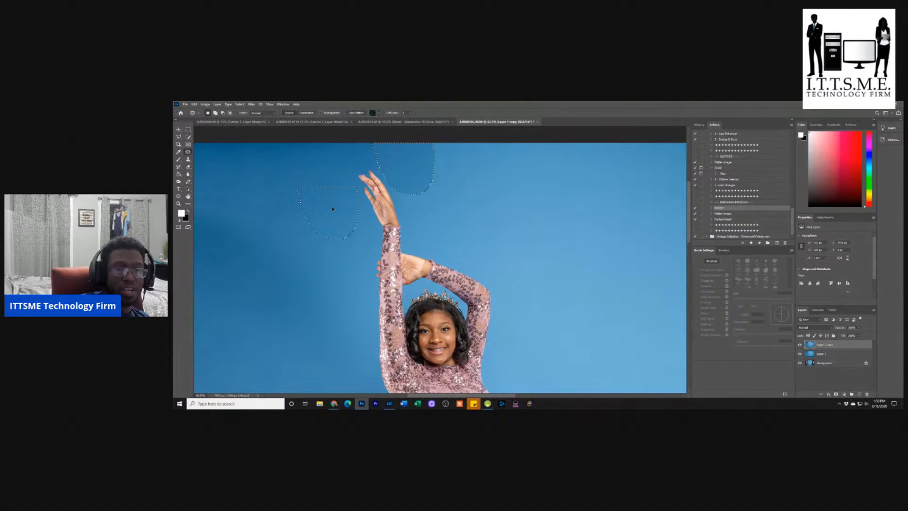
drag(333, 208, 316, 217)
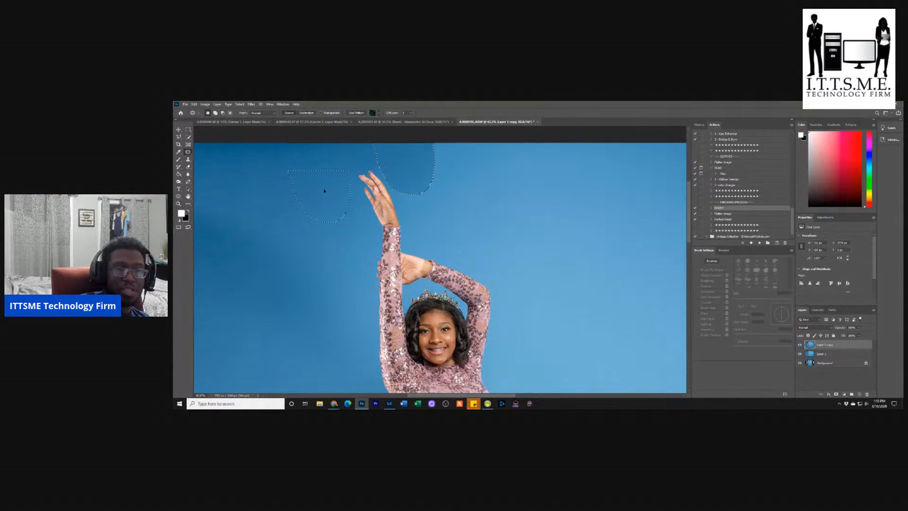
drag(325, 191, 326, 193)
drag(407, 167, 484, 201)
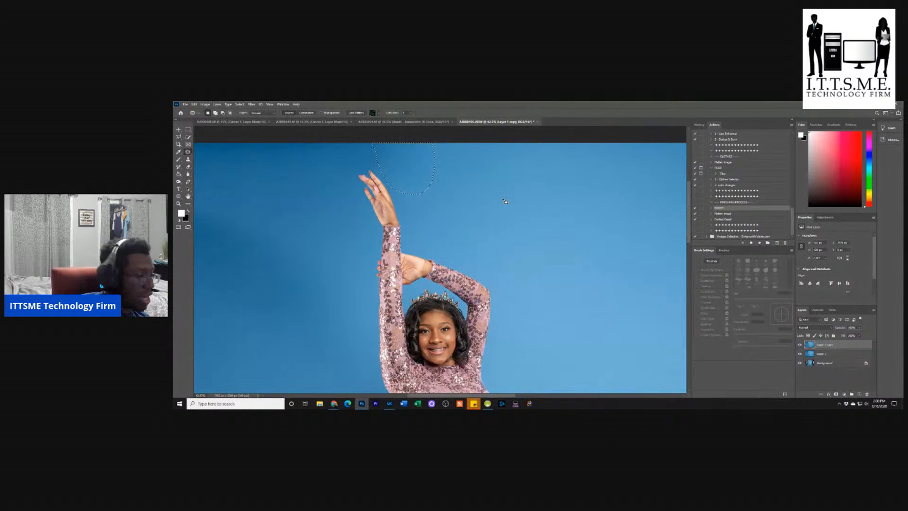
key(ctrl+d)
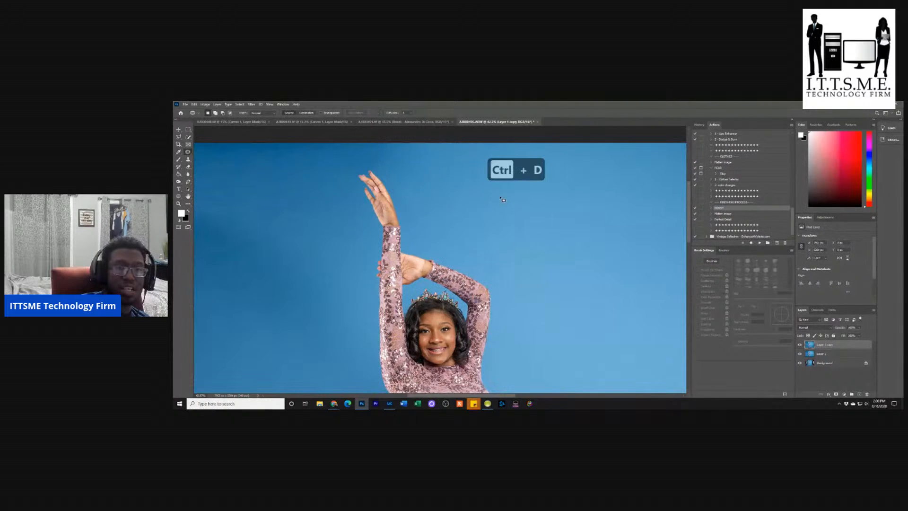
scroll(530, 241, down, 3)
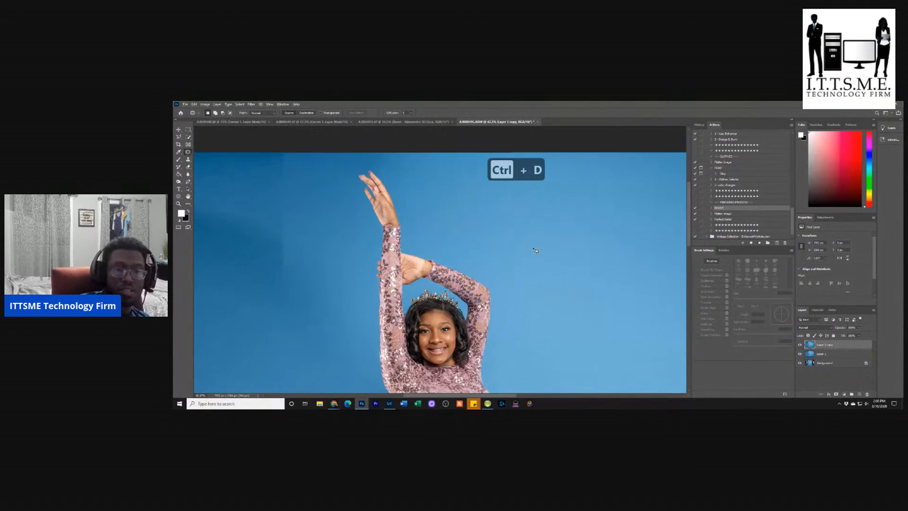
scroll(581, 311, down, 3)
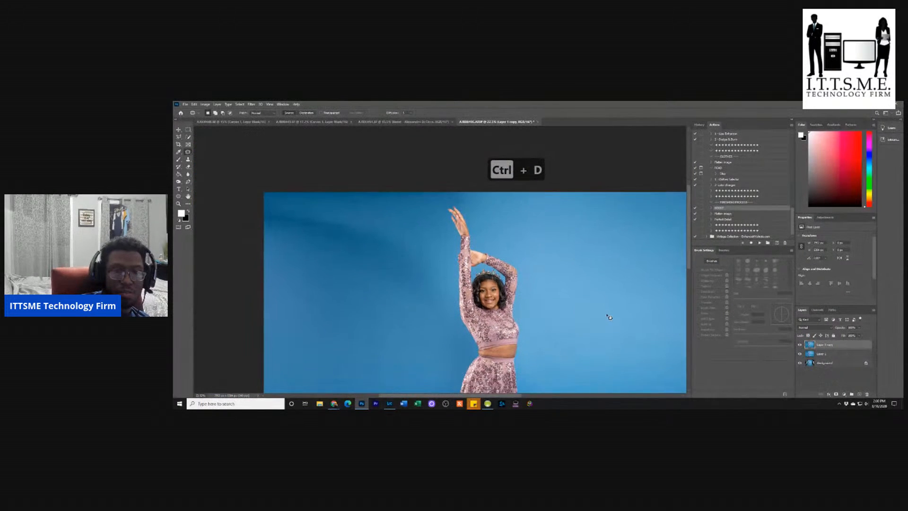
- Try to patch the dark shadow in the photo's upper-left backdrop with cleaner backdrop from below it, and clear the selection
scroll(625, 316, down, 3)
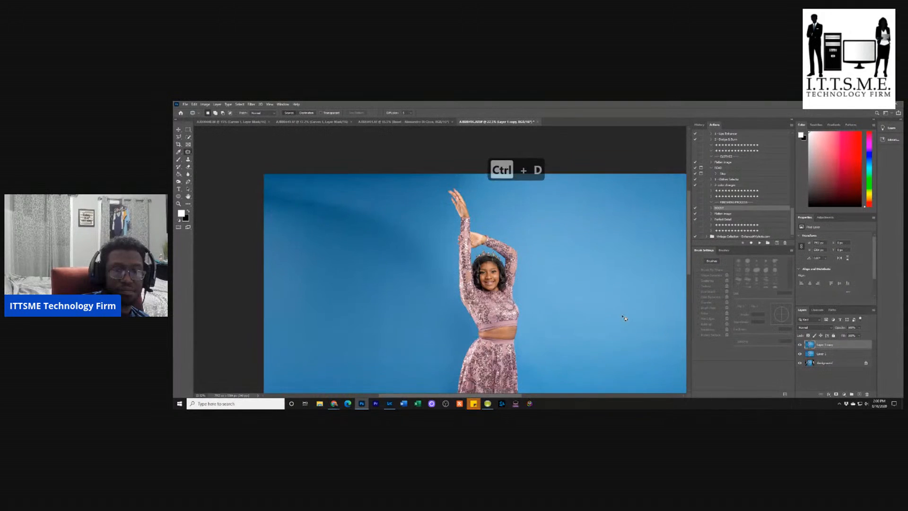
scroll(621, 313, down, 2)
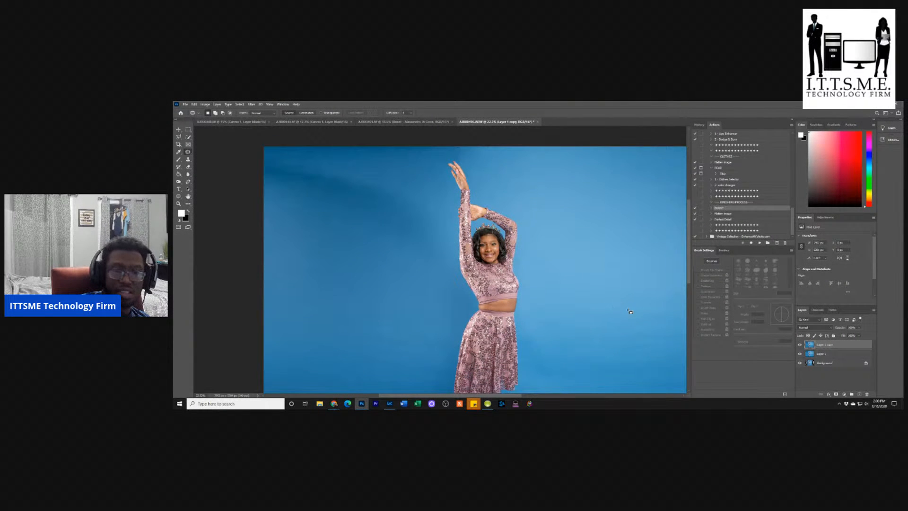
scroll(627, 310, down, 1)
key(ctrl+0)
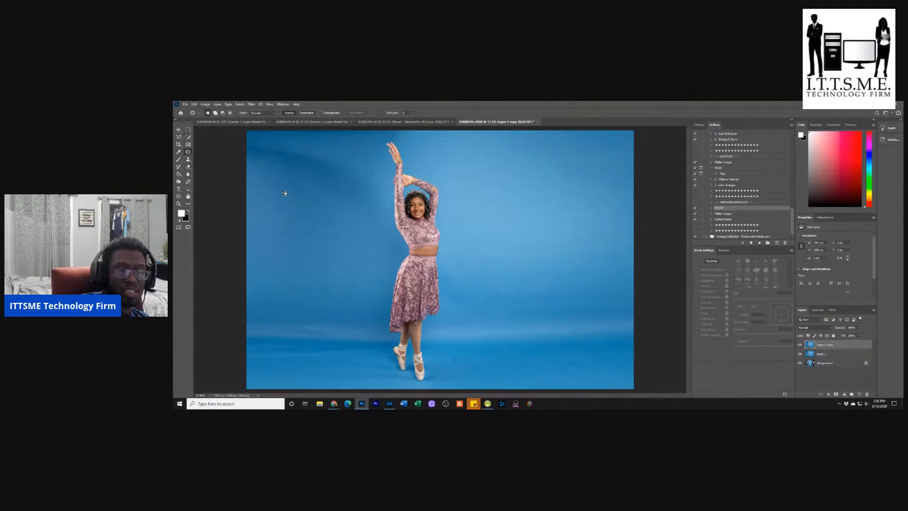
mouse_move(276, 143)
mouse_down()
mouse_move(348, 169)
mouse_move(320, 189)
mouse_move(286, 178)
mouse_move(275, 158)
mouse_move(326, 234)
mouse_up()
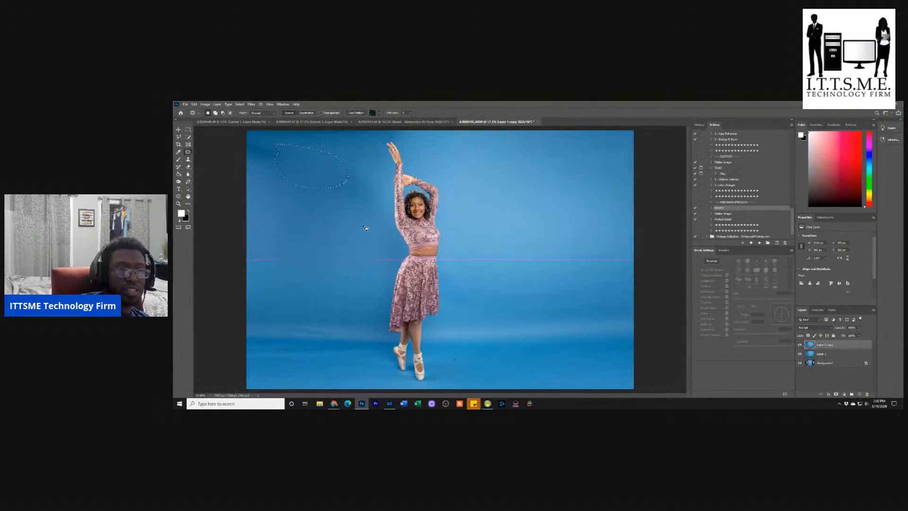
key(ctrl+d)
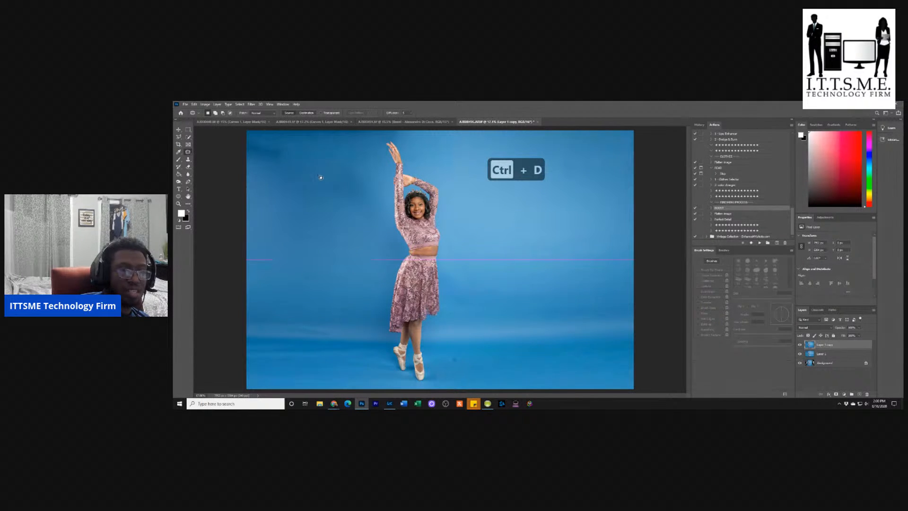
key(ctrl+z)
key(ctrl+z)
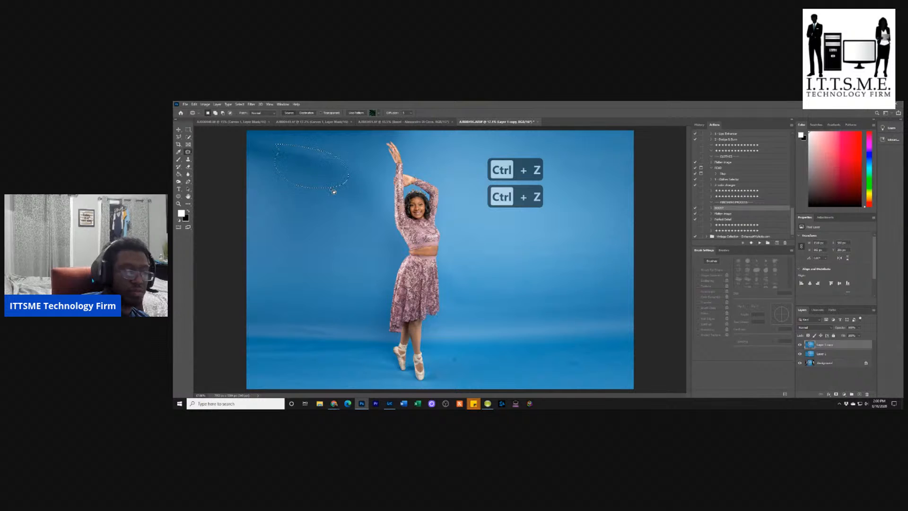
key(ctrl+d)
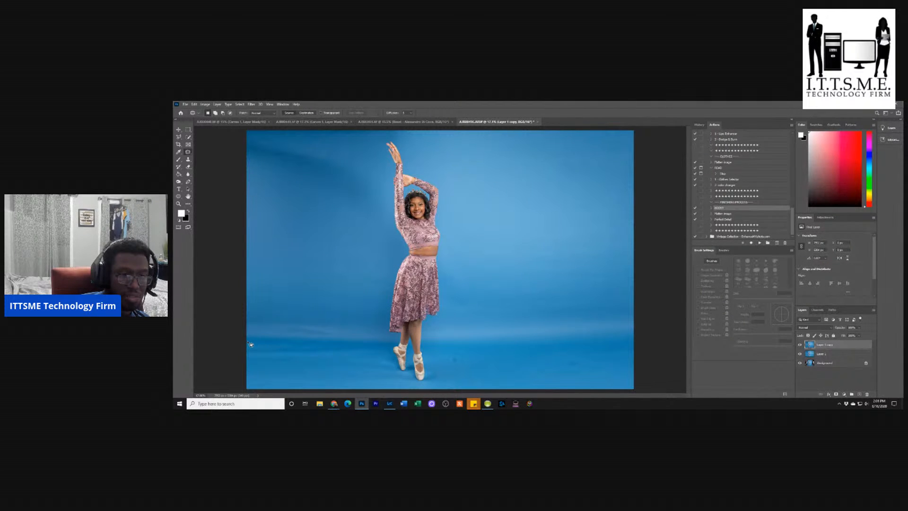
- Patch the dark floor band left of the dancer's feet and the small area at the photo's left edge with backdrop from above
mouse_move(250, 344)
mouse_down()
mouse_move(381, 349)
mouse_move(356, 363)
mouse_move(272, 367)
mouse_move(244, 360)
mouse_move(251, 345)
mouse_up()
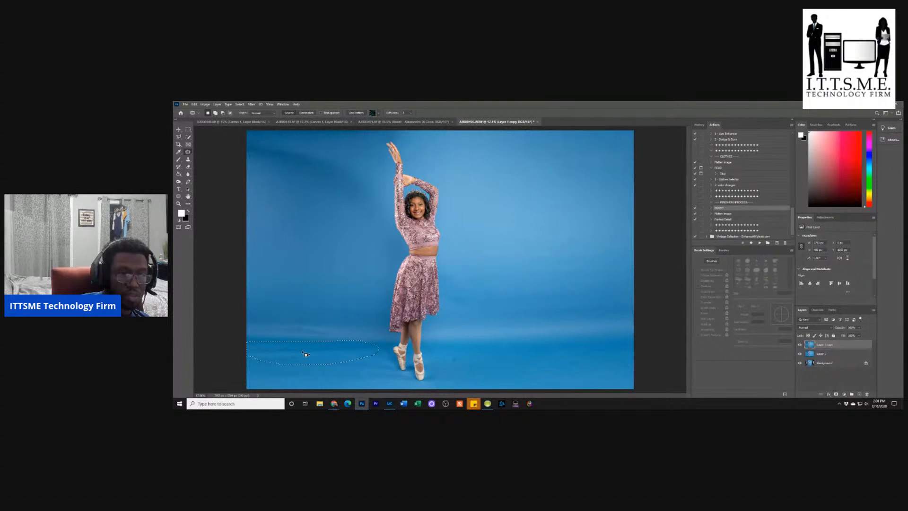
drag(307, 355, 299, 310)
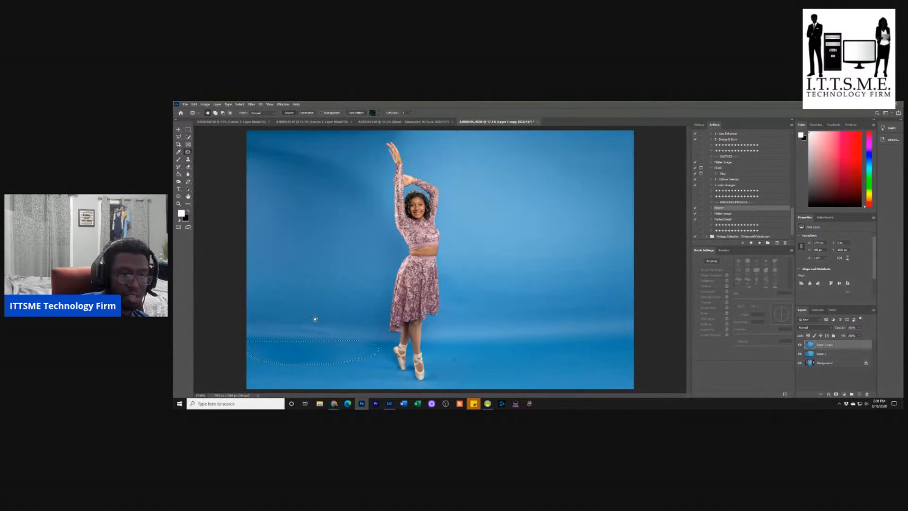
key(ctrl+d)
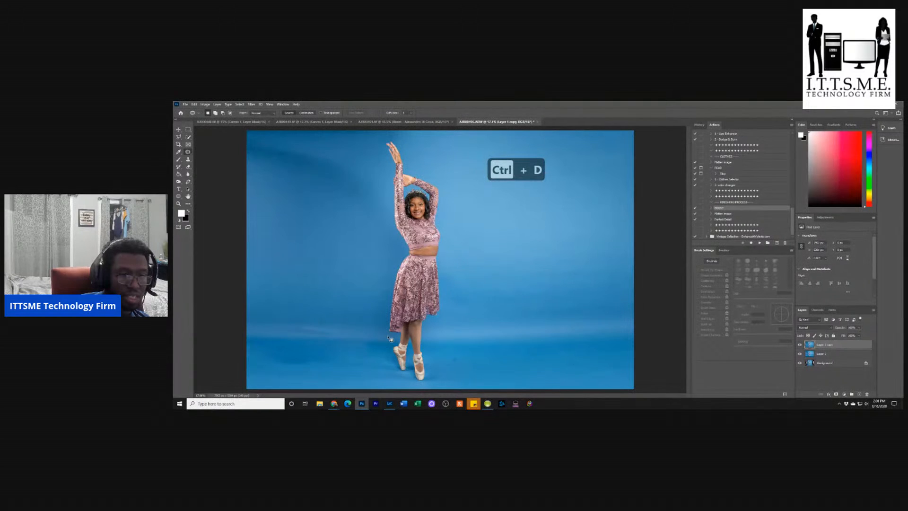
mouse_move(249, 355)
mouse_down()
mouse_move(242, 345)
mouse_move(253, 343)
mouse_move(261, 360)
mouse_move(244, 352)
mouse_move(276, 318)
mouse_up()
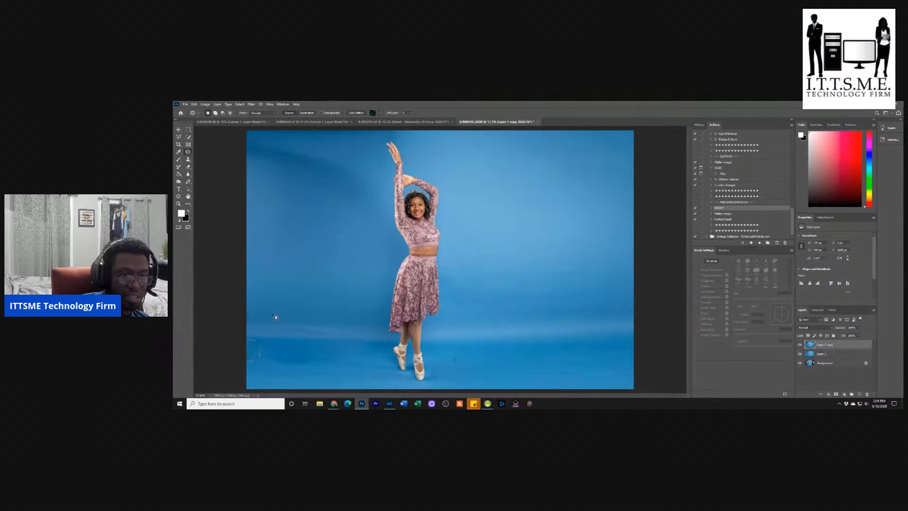
key(ctrl+d)
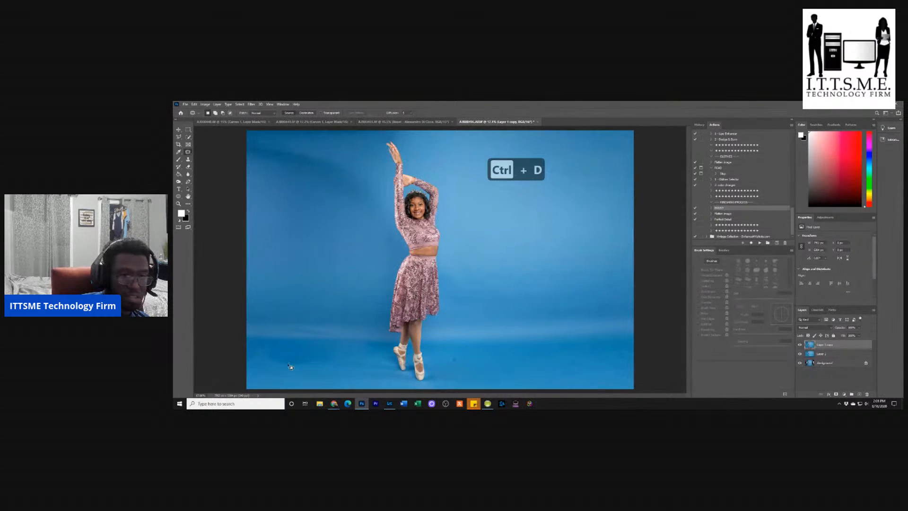
- Patch the remaining uneven floor area left of the dancer's feet with smoother floor just below it, and clear the selection
drag(265, 351, 346, 356)
mouse_move(294, 369)
mouse_down()
mouse_move(271, 353)
mouse_move(293, 377)
mouse_up()
key(ctrl+d)
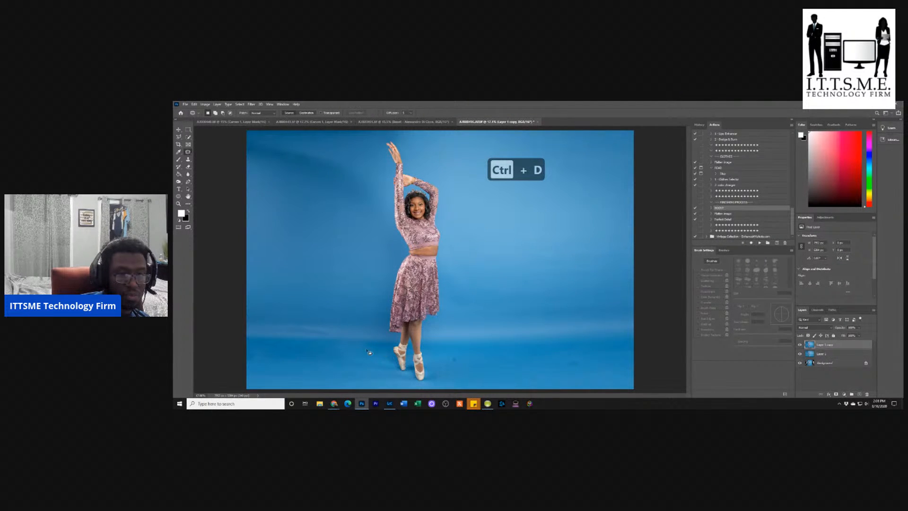
- Patch the blemishes on the lower blue backdrop on both sides of the dancer, using clean backdrop areas as sources
mouse_move(295, 314)
mouse_down()
mouse_move(303, 347)
mouse_move(339, 346)
mouse_move(337, 313)
mouse_move(297, 312)
mouse_up()
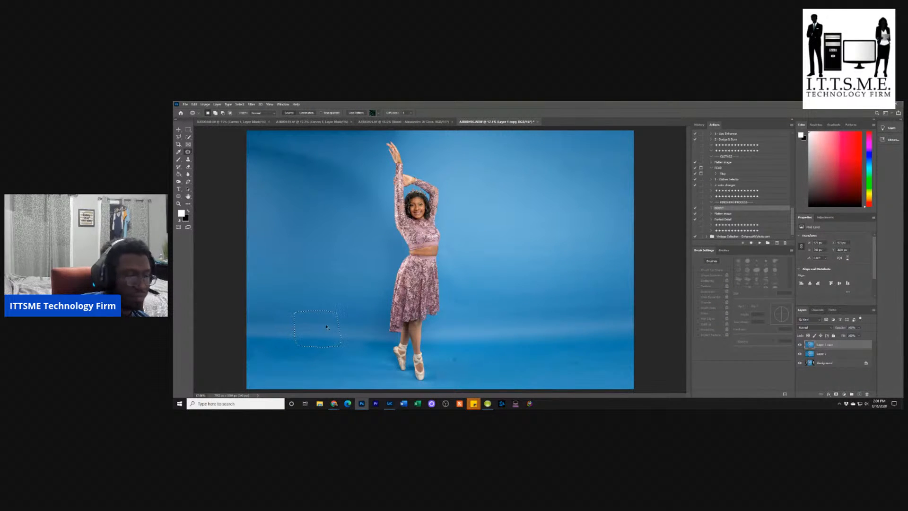
key(ctrl+d)
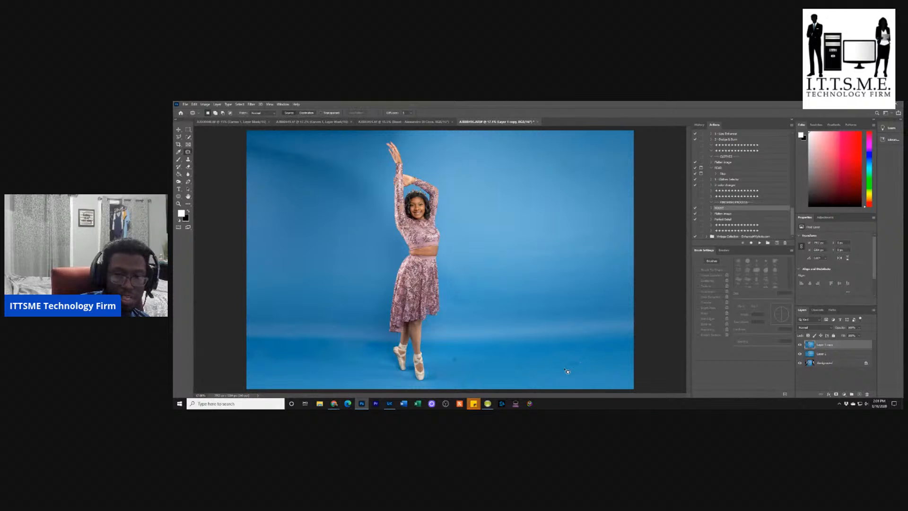
mouse_move(562, 374)
mouse_down()
mouse_move(576, 354)
mouse_move(595, 369)
mouse_up()
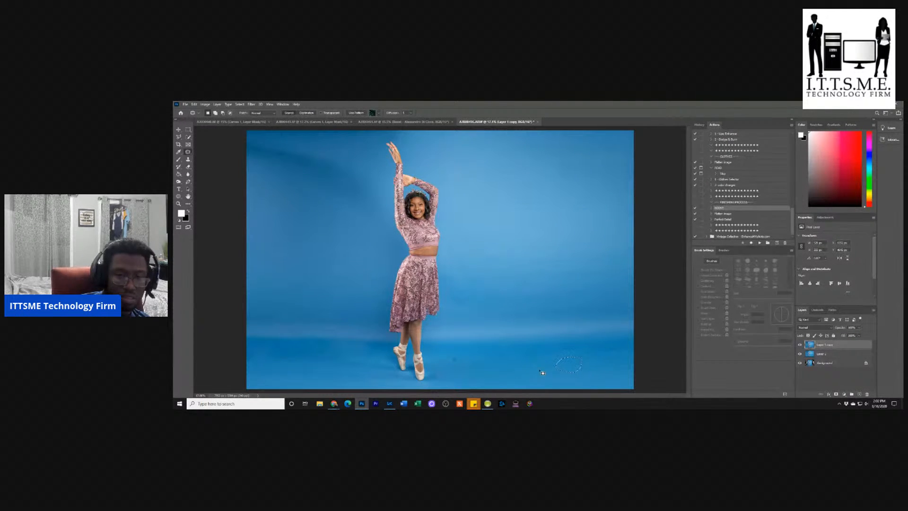
drag(457, 356, 492, 360)
key(ctrl+d)
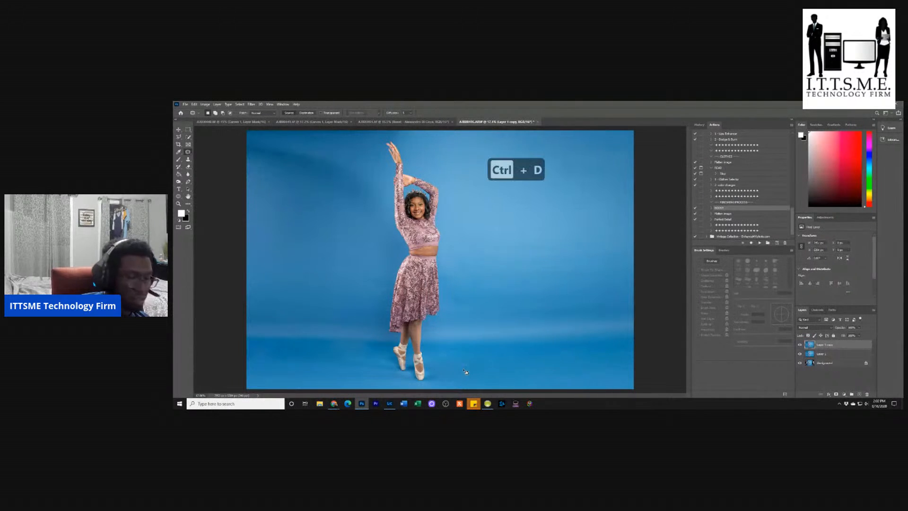
mouse_move(433, 373)
mouse_down()
mouse_move(471, 382)
mouse_move(466, 361)
mouse_move(443, 355)
mouse_move(514, 370)
mouse_up()
key(ctrl+d)
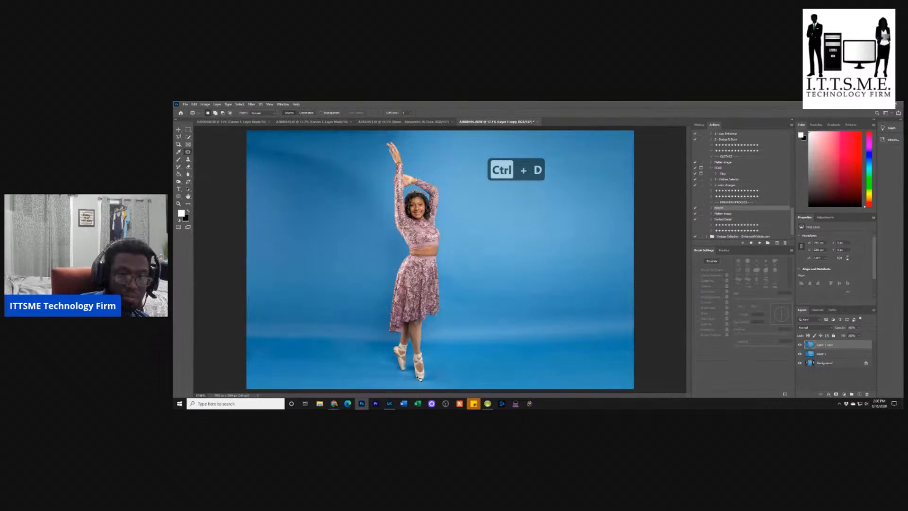
- Patch the remaining marks on the blue floor beside the dancer's front pointe shoe and clear the selection
scroll(429, 383, up, 5)
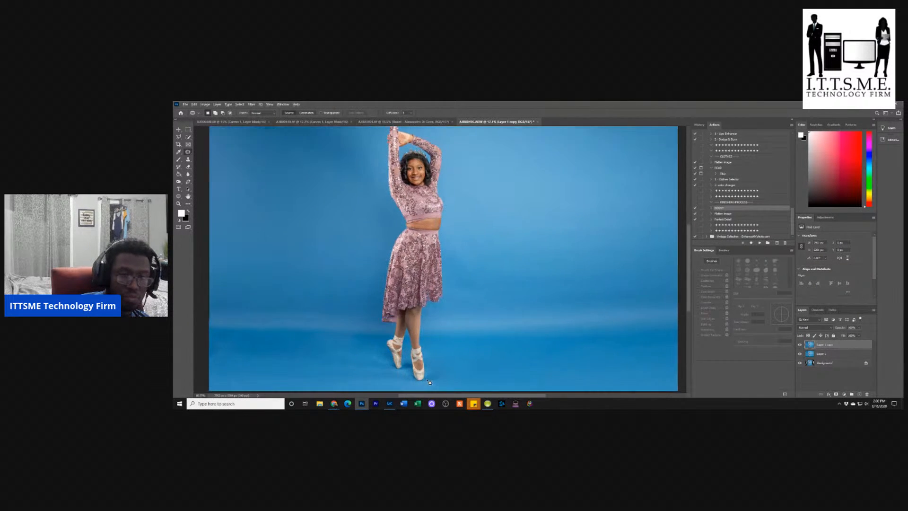
scroll(440, 379, down, 3)
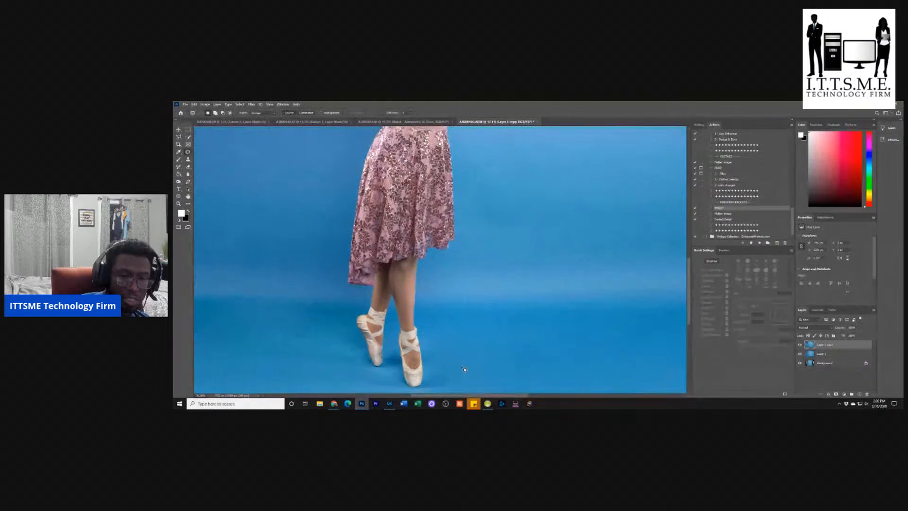
scroll(455, 374, down, 1)
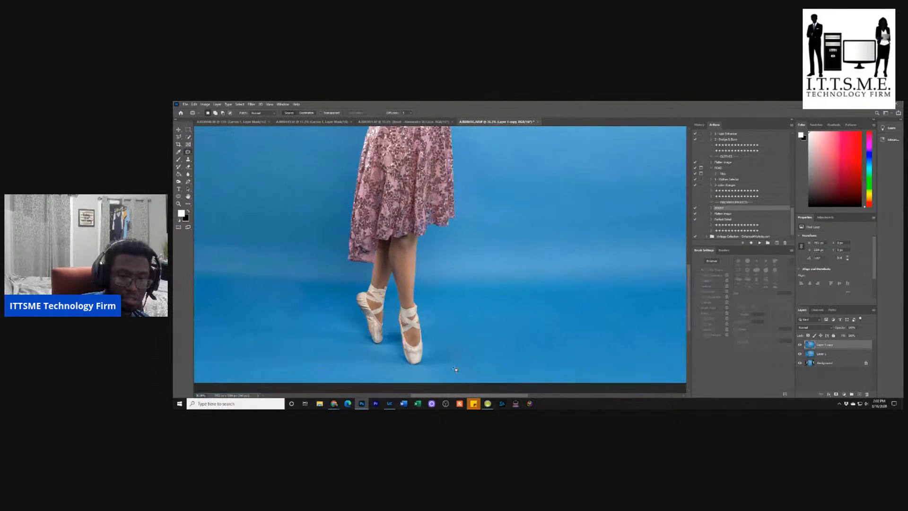
drag(456, 371, 448, 375)
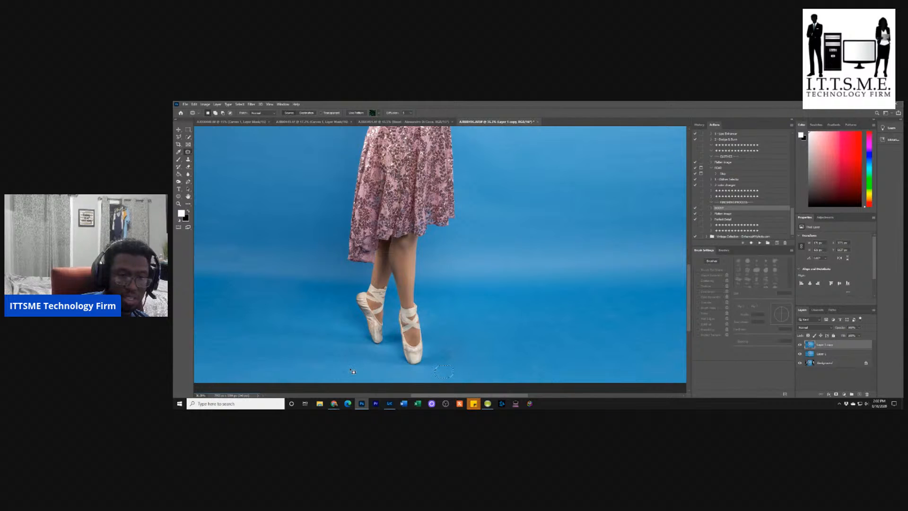
mouse_move(347, 367)
mouse_down()
mouse_move(355, 376)
mouse_move(328, 365)
mouse_up()
key(ctrl+d)
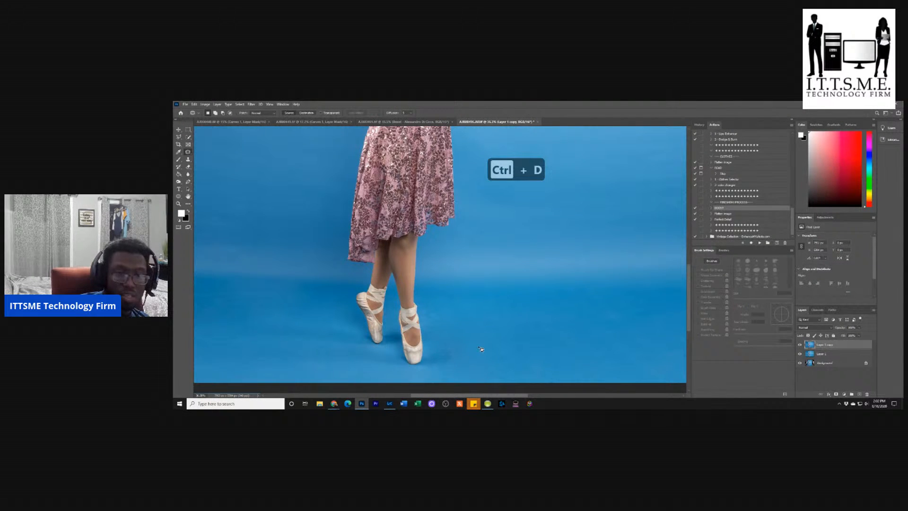
mouse_move(475, 379)
mouse_down()
mouse_move(485, 377)
mouse_move(440, 386)
mouse_move(454, 385)
mouse_move(445, 372)
mouse_up()
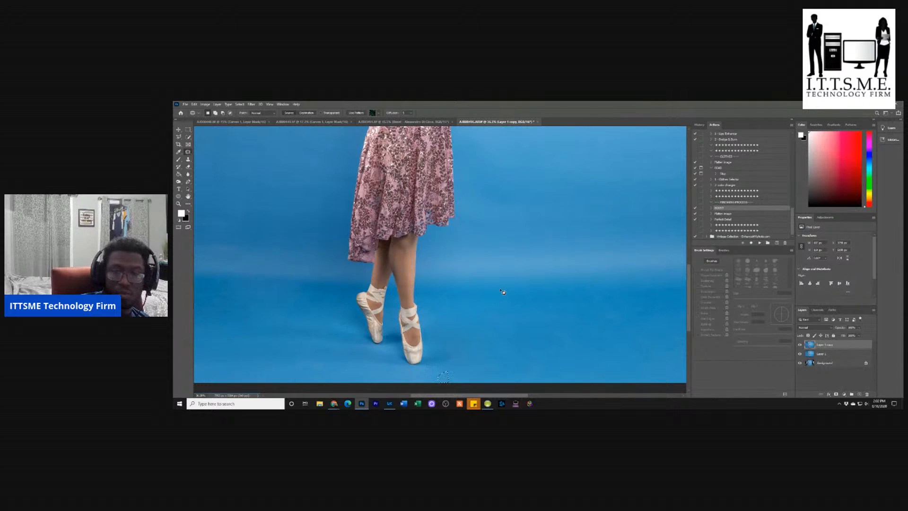
scroll(504, 284, down, 3)
scroll(506, 267, down, 2)
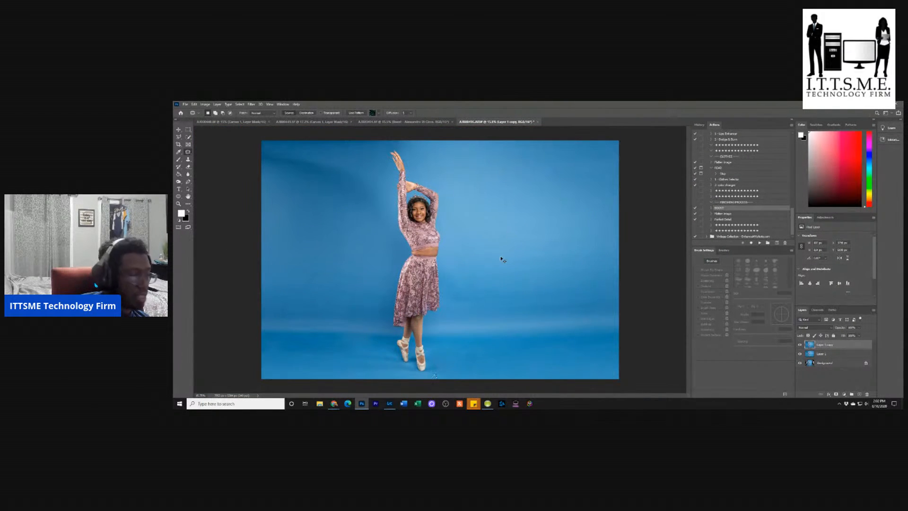
key(ctrl+d)
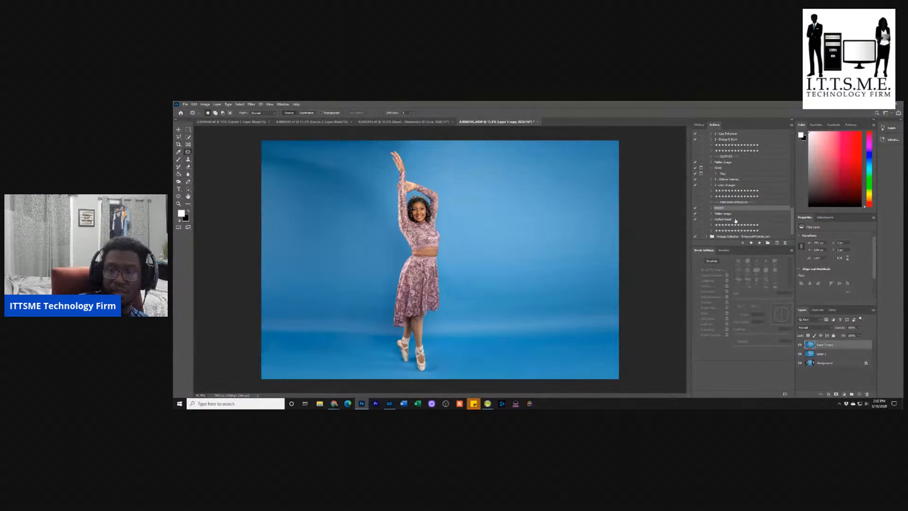
- Run the selected Boost action on the retouched photo and save the result as a layered TIFF
click(760, 245)
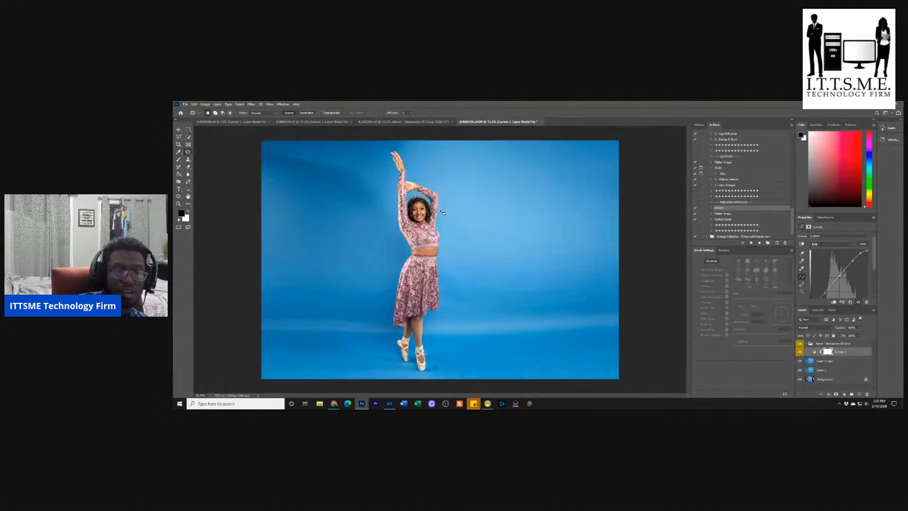
click(185, 104)
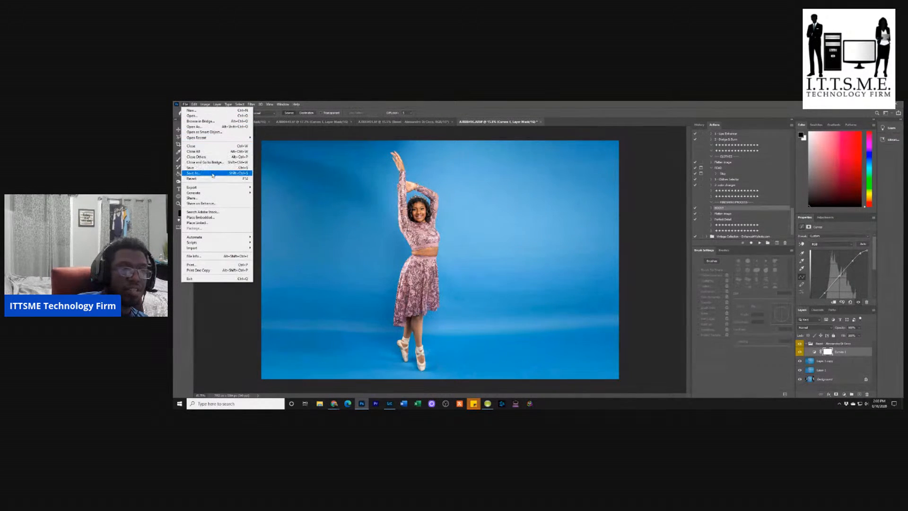
click(212, 174)
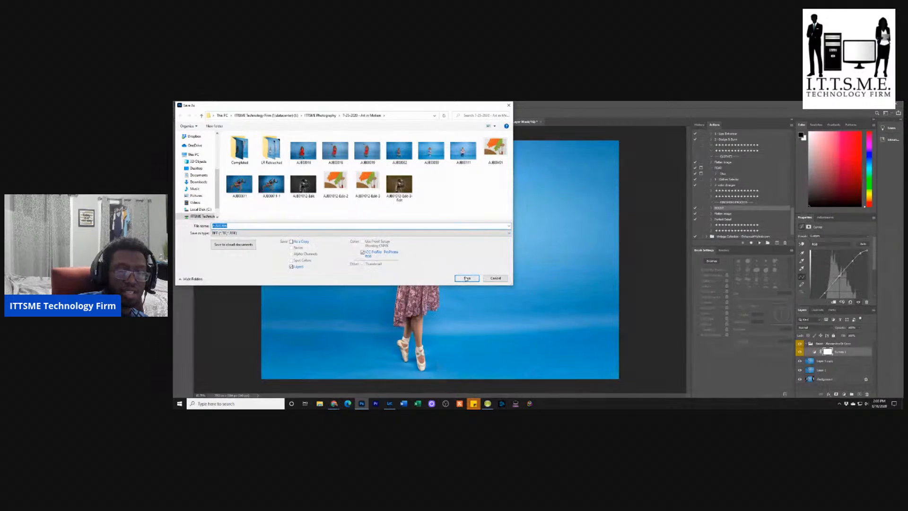
click(466, 277)
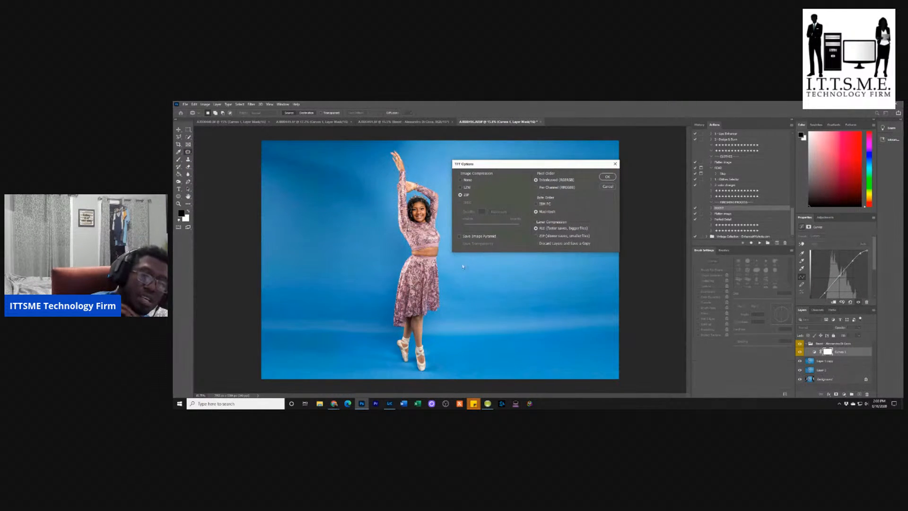
click(606, 178)
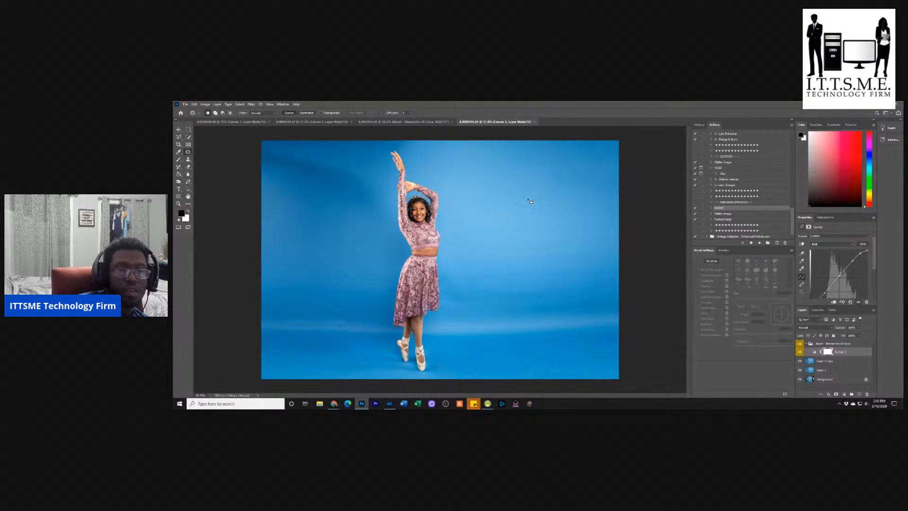
- Close all four open photo documents
click(535, 122)
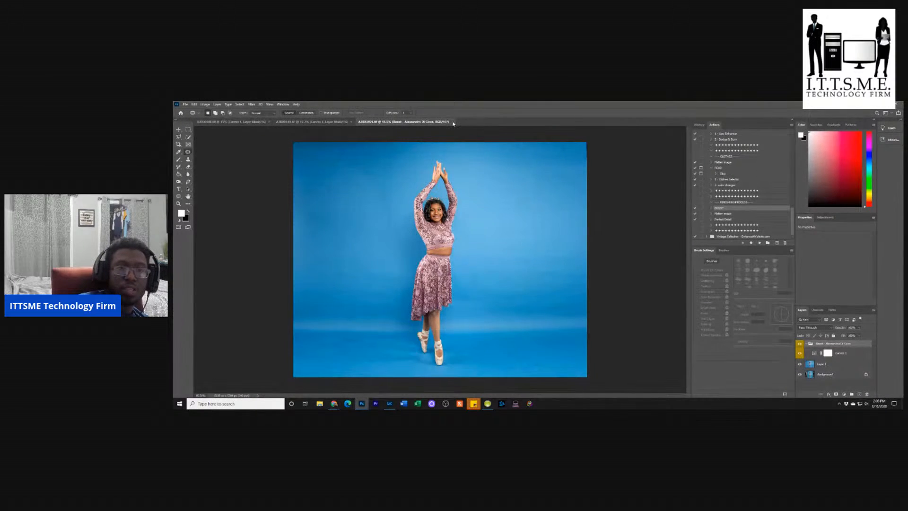
click(451, 122)
click(351, 122)
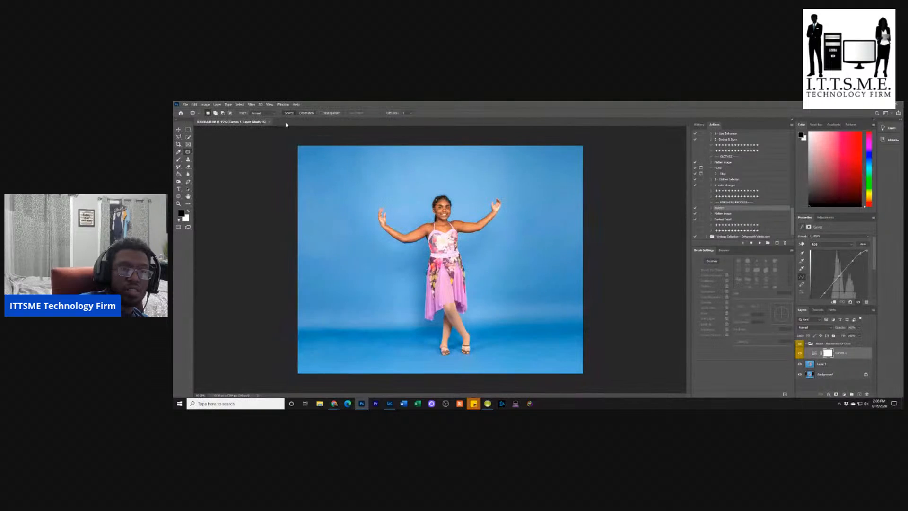
click(269, 123)
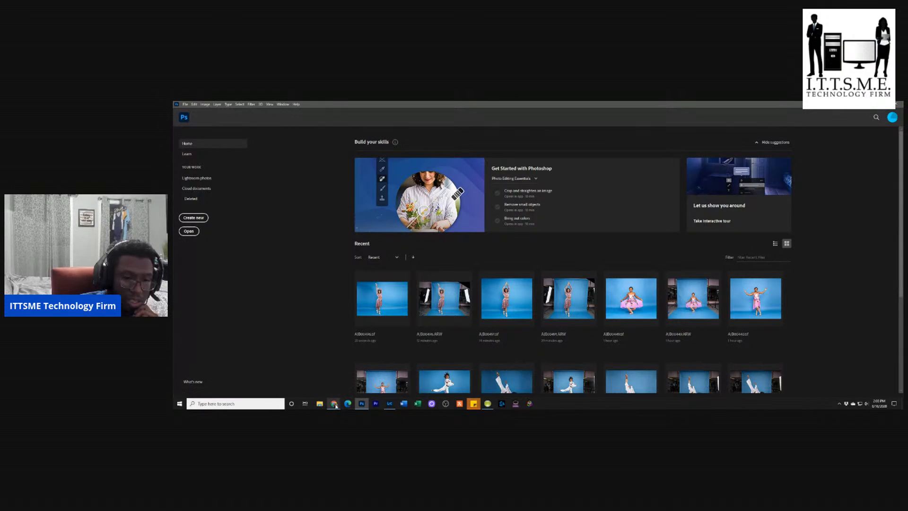
- Switch to Lightroom Classic and compare the retouched solo dancer photo with the original and the neighbouring portrait-format shot
mouse_move(383, 389)
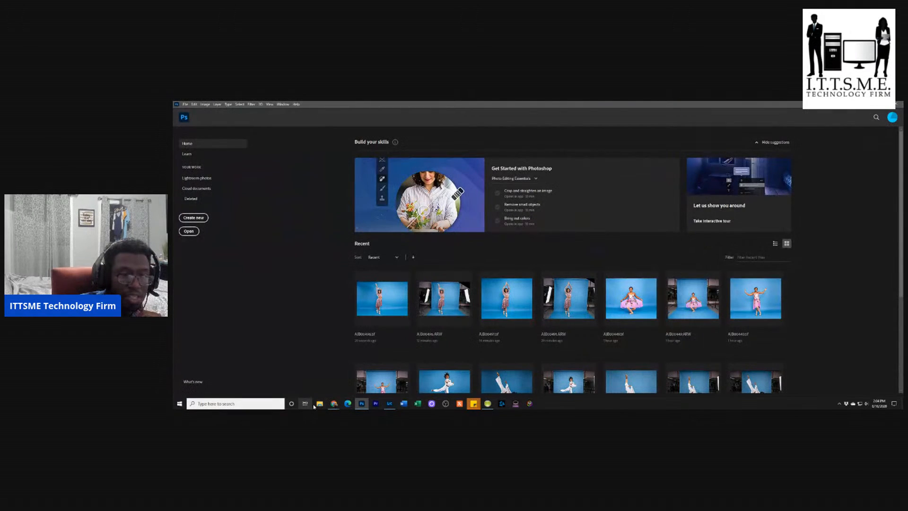
click(390, 404)
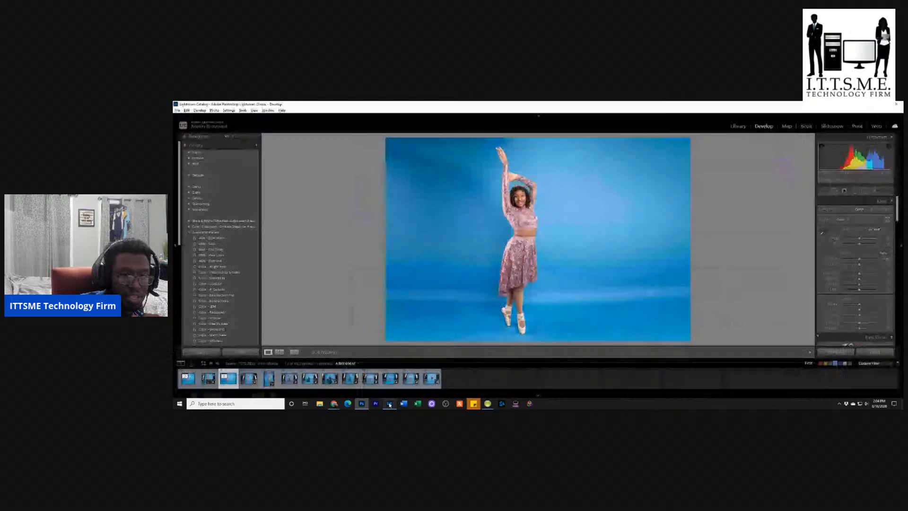
click(250, 381)
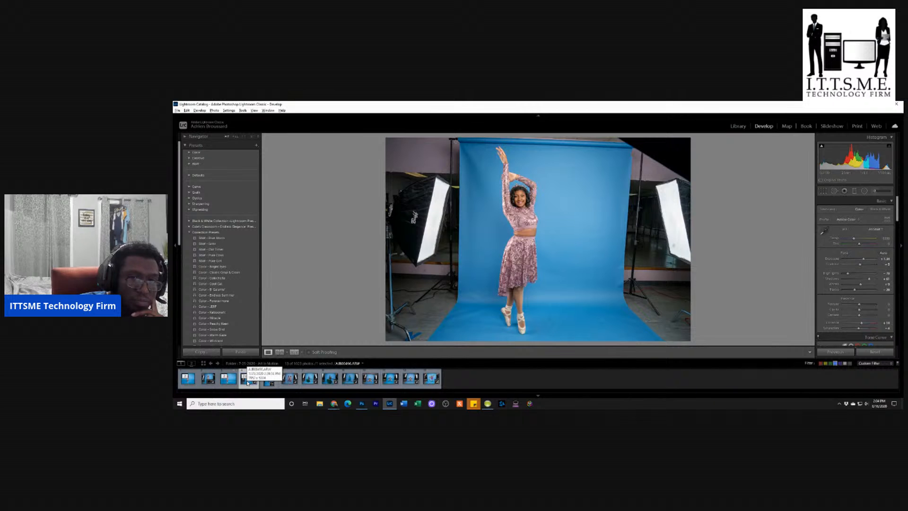
click(229, 381)
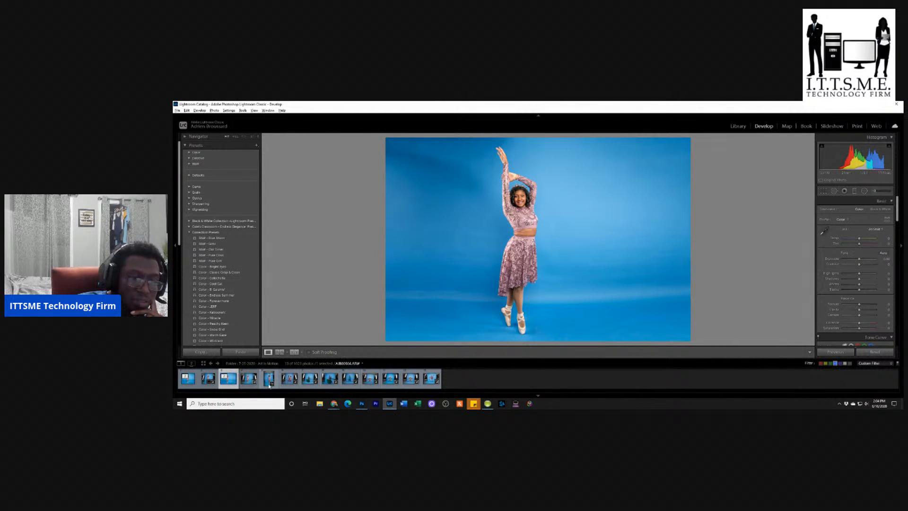
click(268, 382)
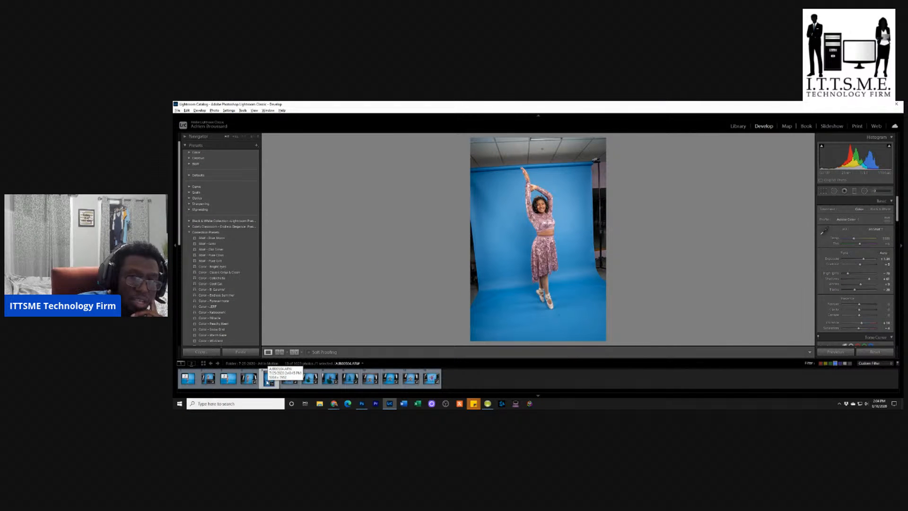
click(247, 380)
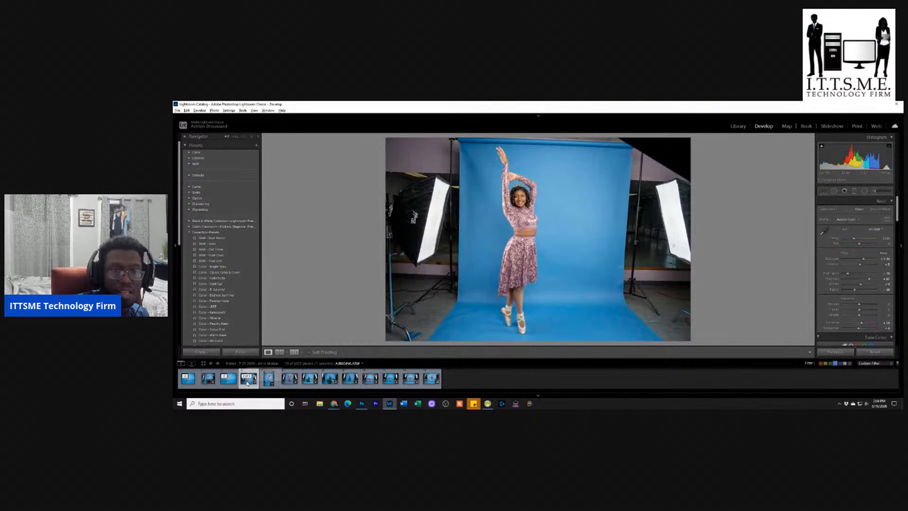
click(267, 381)
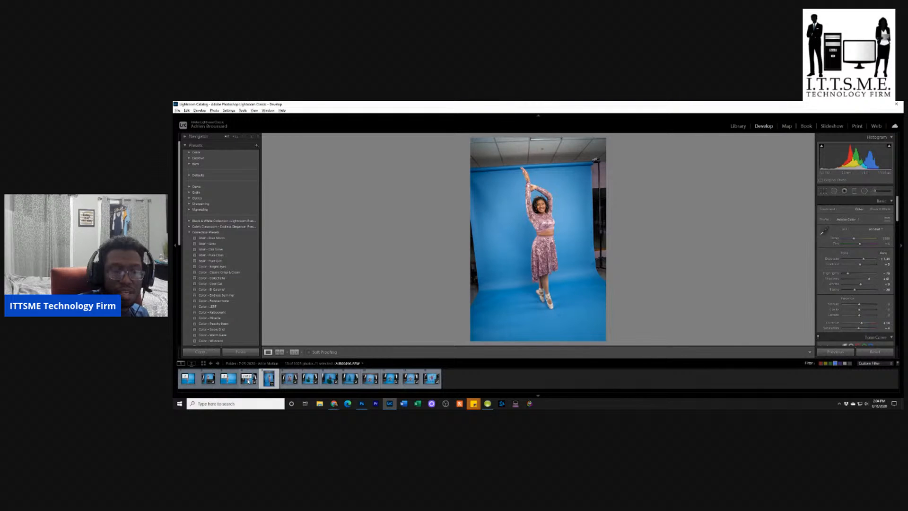
click(245, 381)
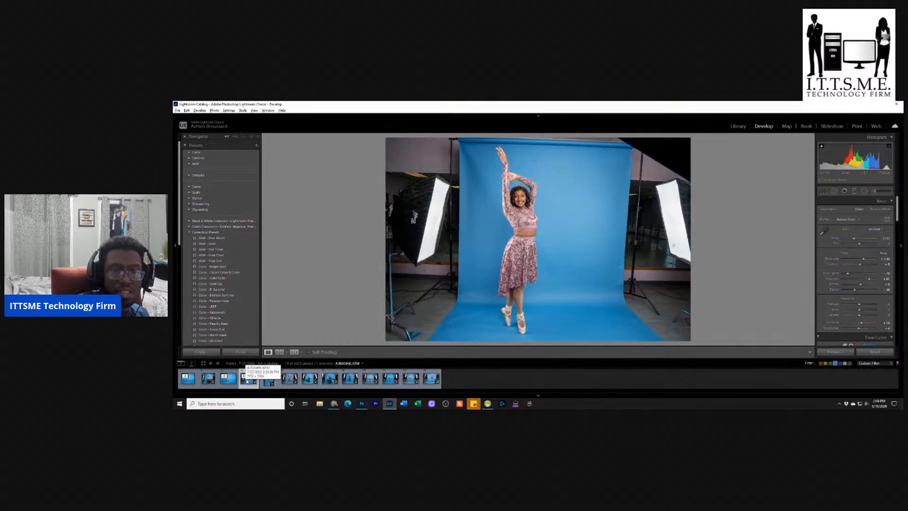
click(268, 381)
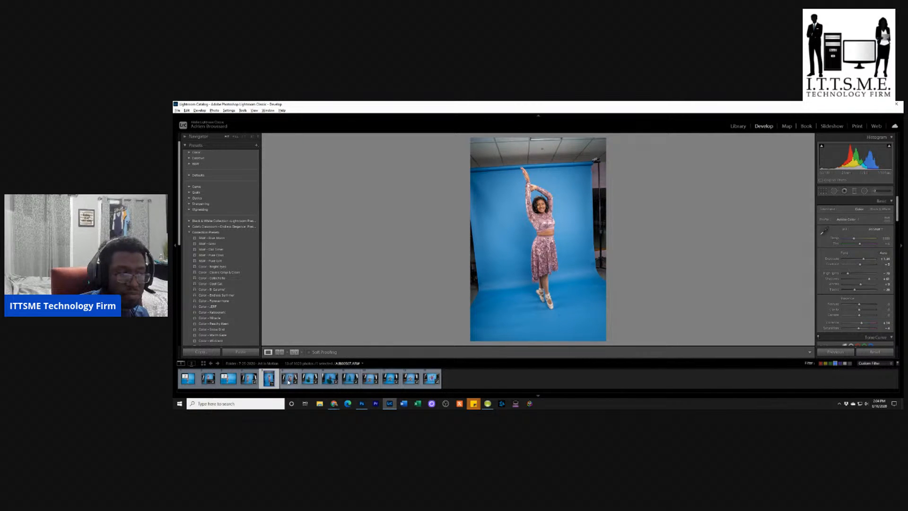
- Crop the photo of the two dancers to the 4 x 5 / 8 x 10 aspect ratio
click(288, 380)
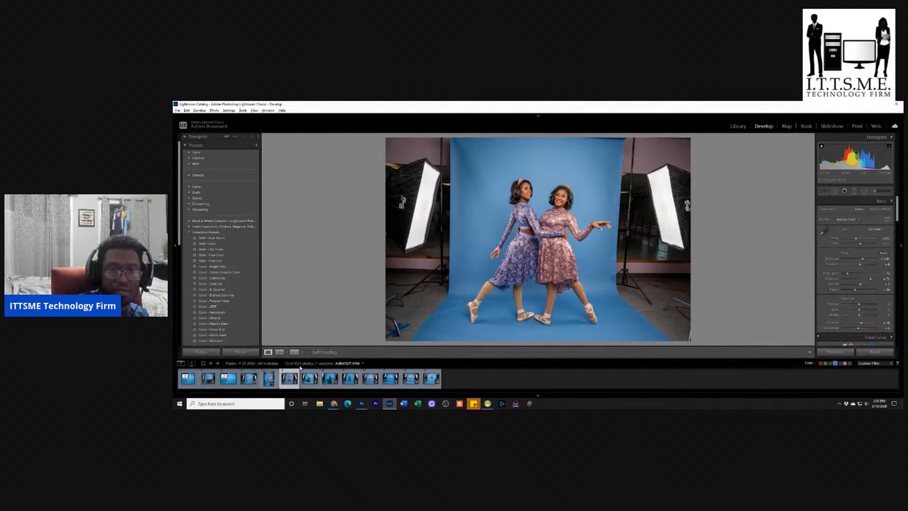
click(824, 192)
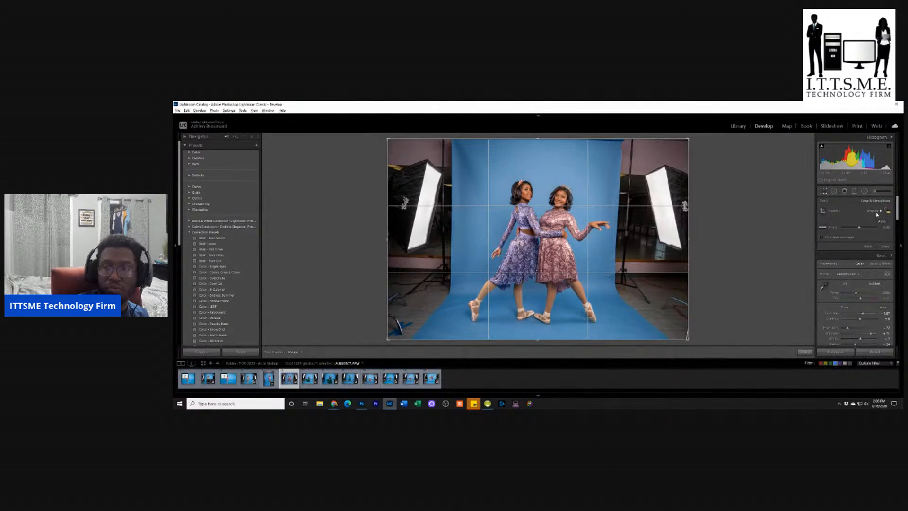
click(875, 212)
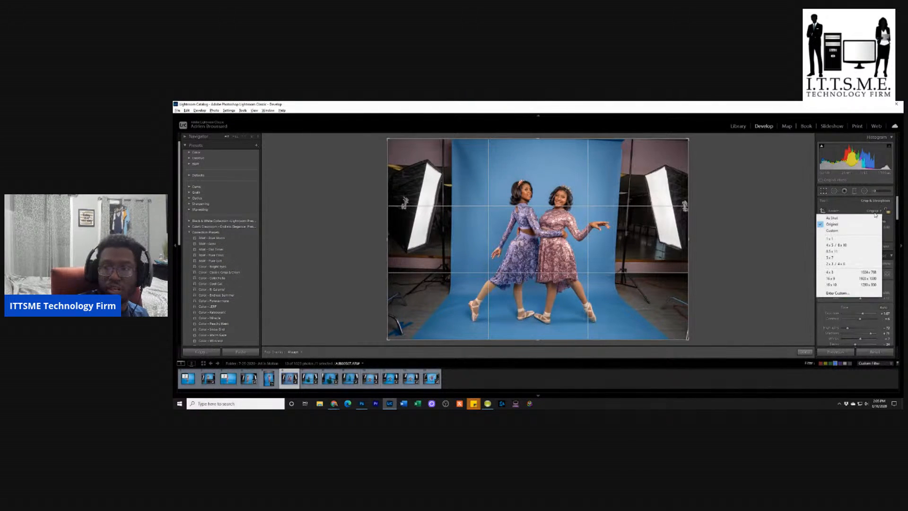
click(842, 246)
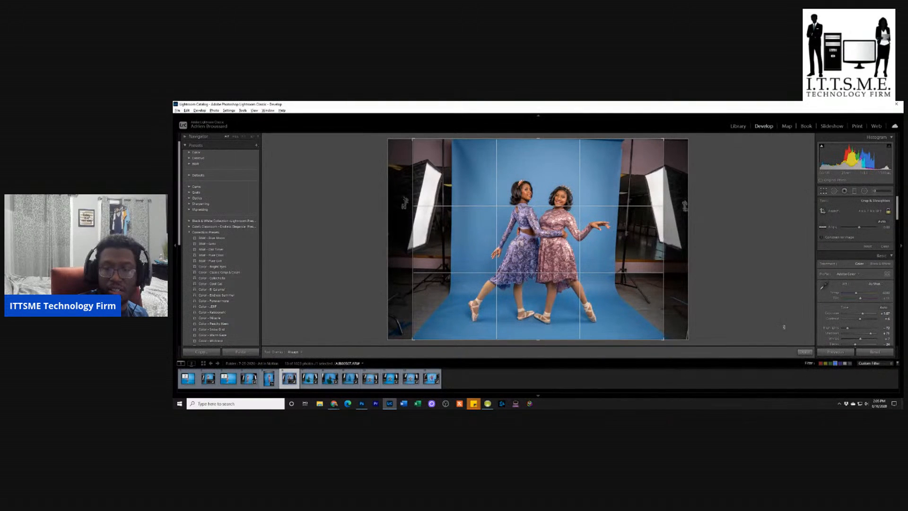
click(804, 352)
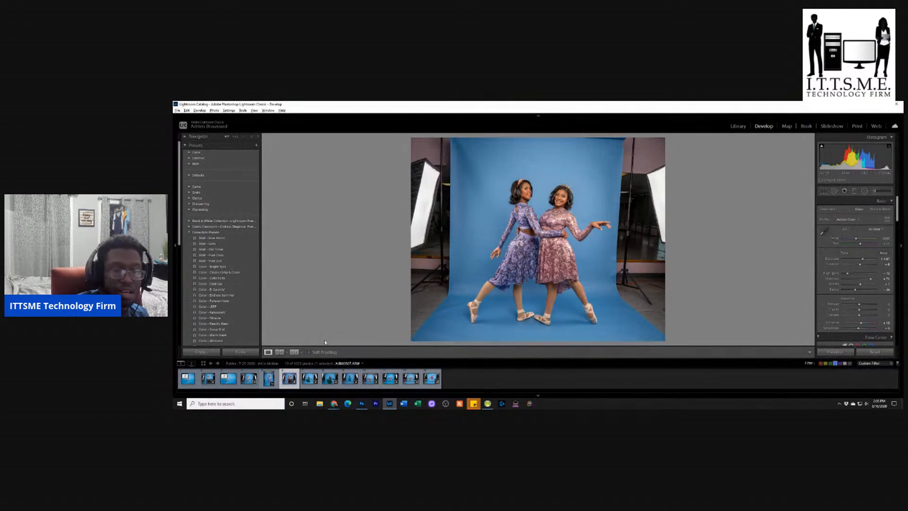
- Open the cropped photo of the two dancers in Photoshop from Lightroom and duplicate its background layer
right_click(287, 377)
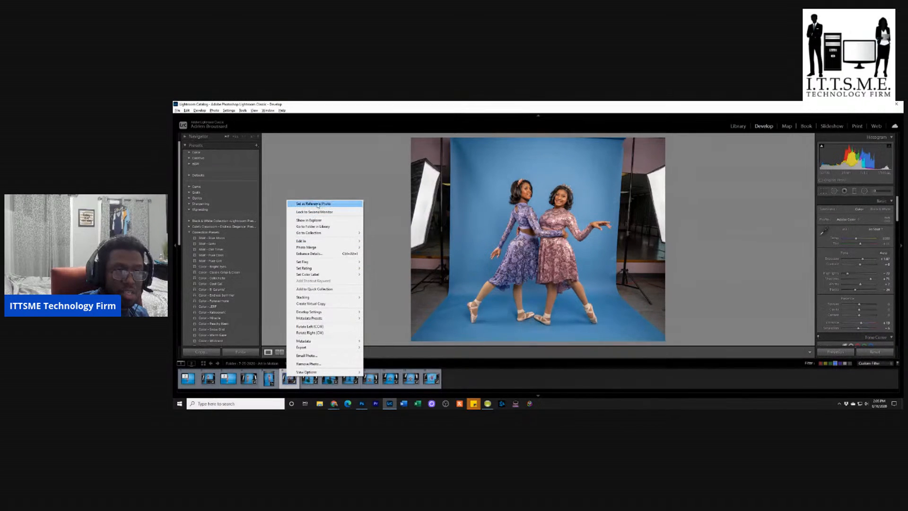
mouse_move(319, 241)
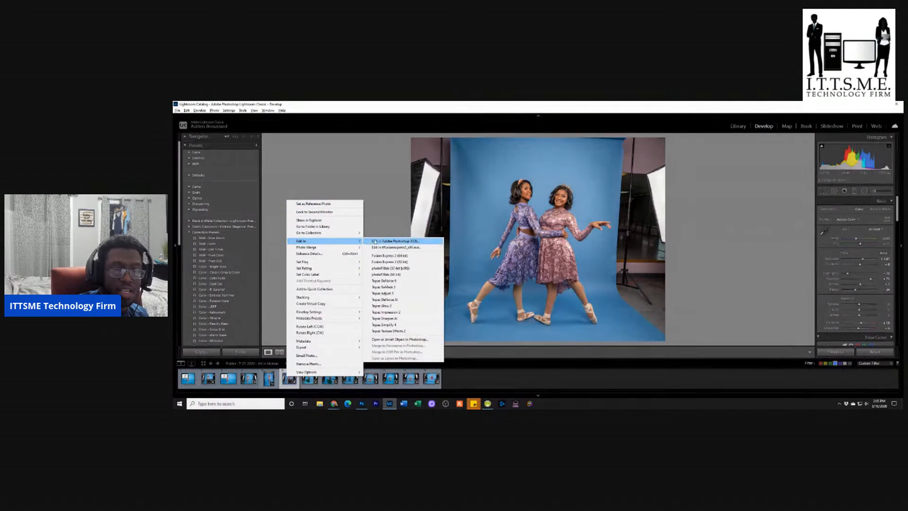
click(376, 241)
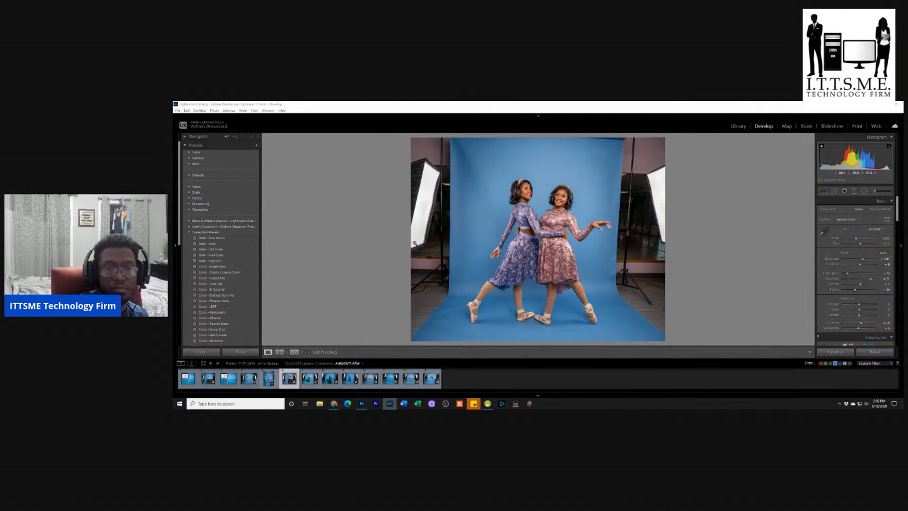
mouse_move(360, 404)
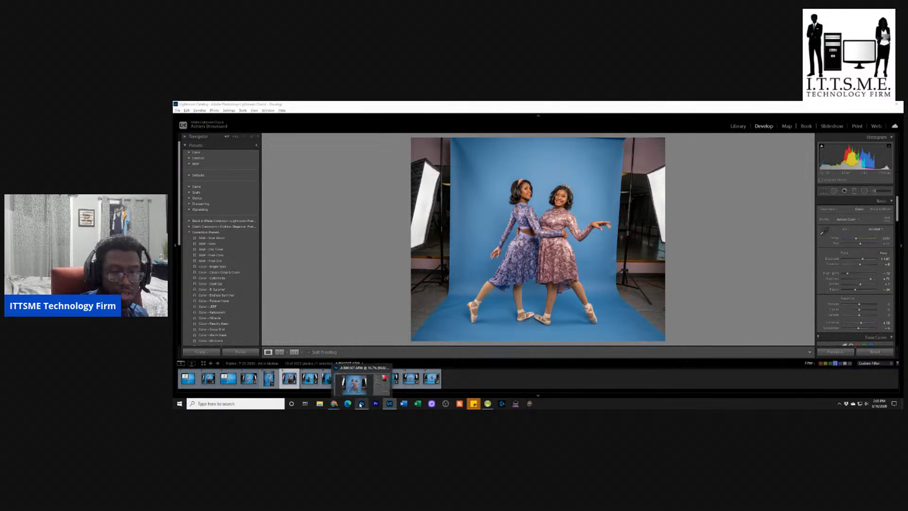
click(355, 382)
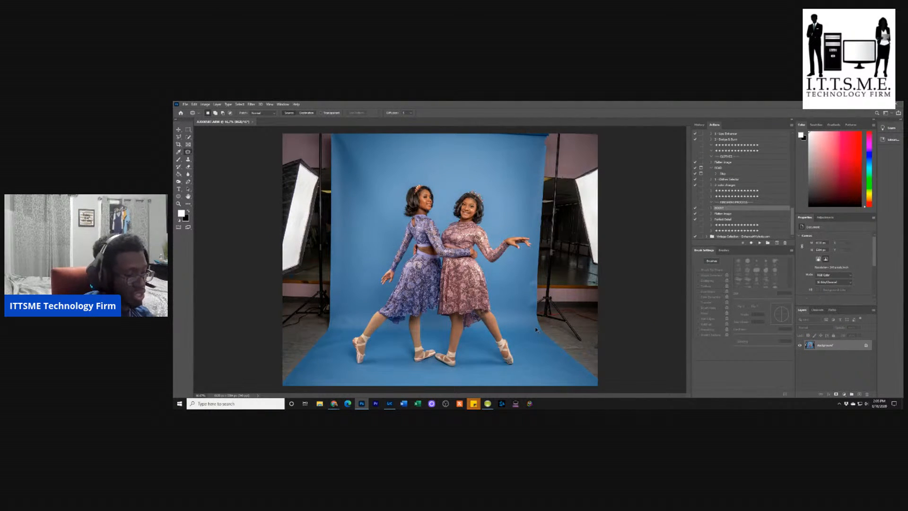
key(ctrl+j)
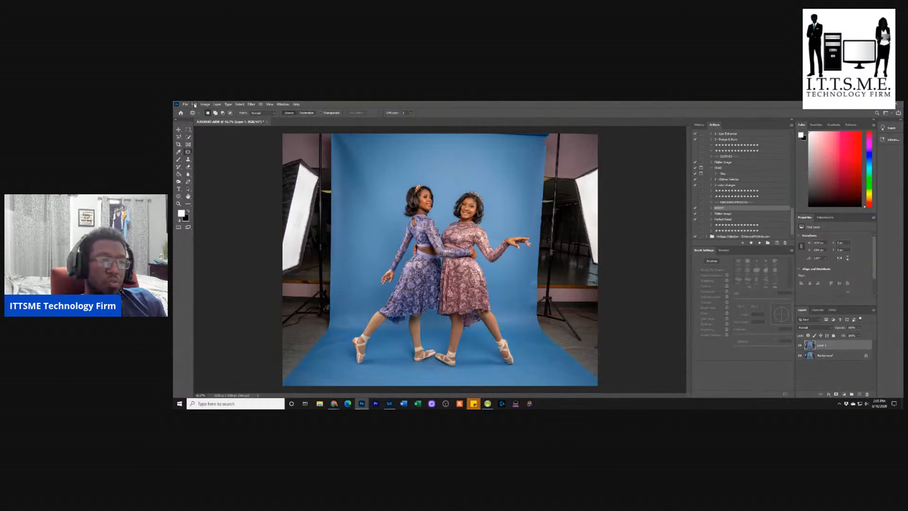
- Select the upper-right part of the blue backdrop with a rectangular marquee and warp it outward past the photo's right edge
click(188, 130)
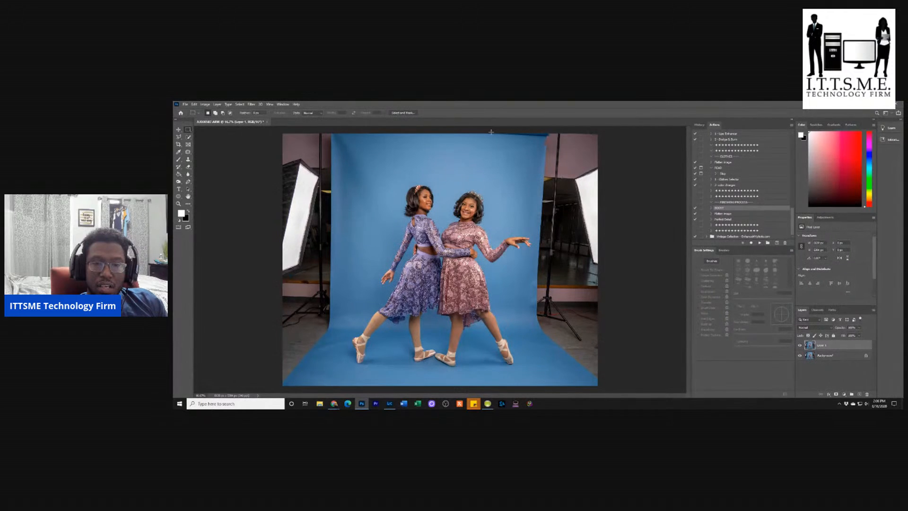
drag(489, 132, 541, 234)
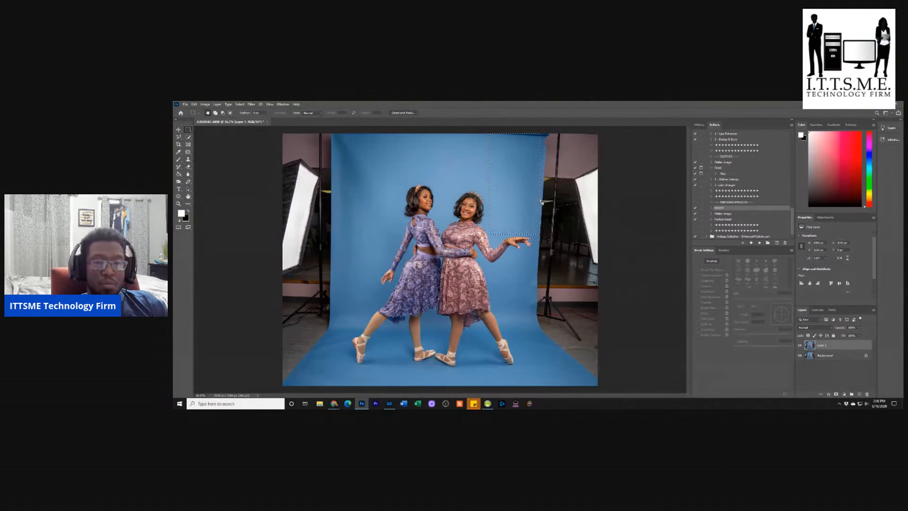
key(F2)
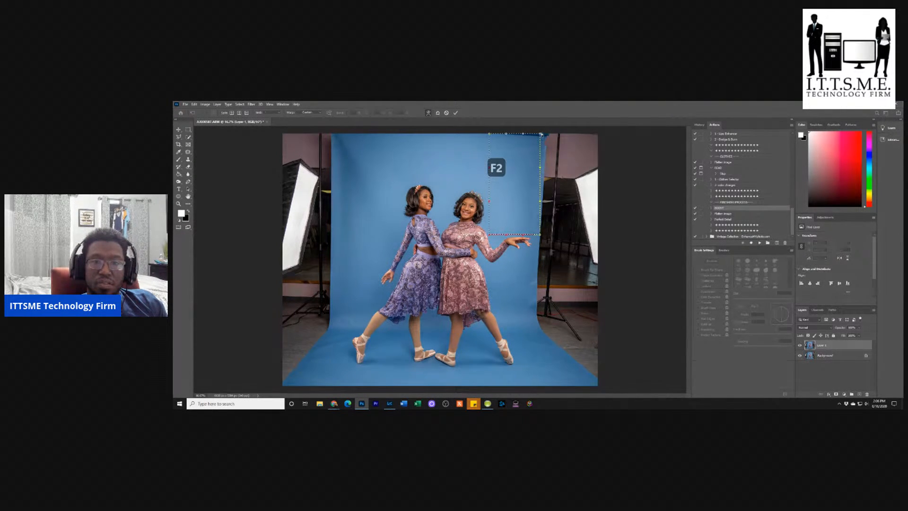
drag(541, 135, 644, 134)
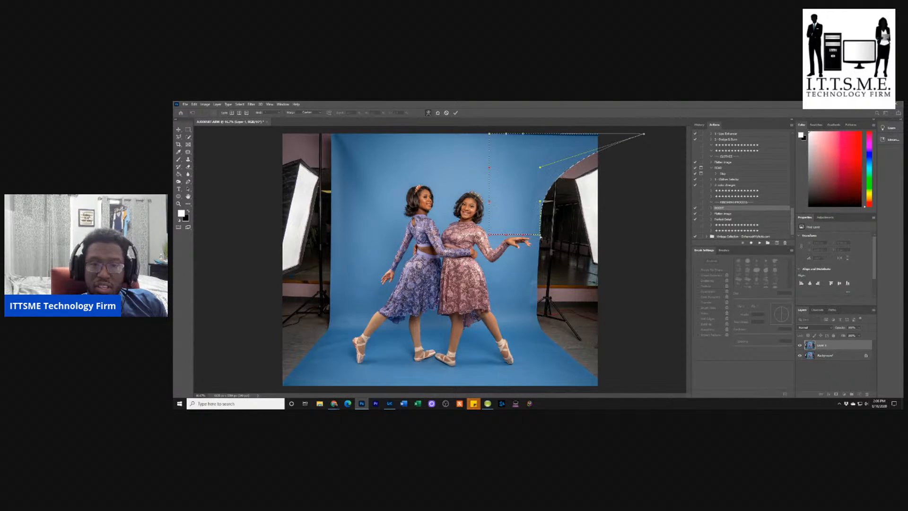
drag(541, 234, 653, 236)
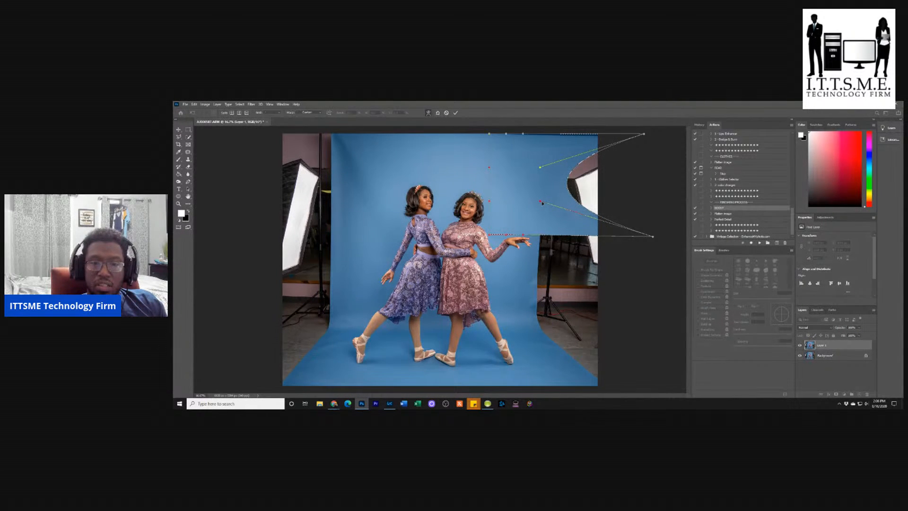
drag(632, 194, 647, 192)
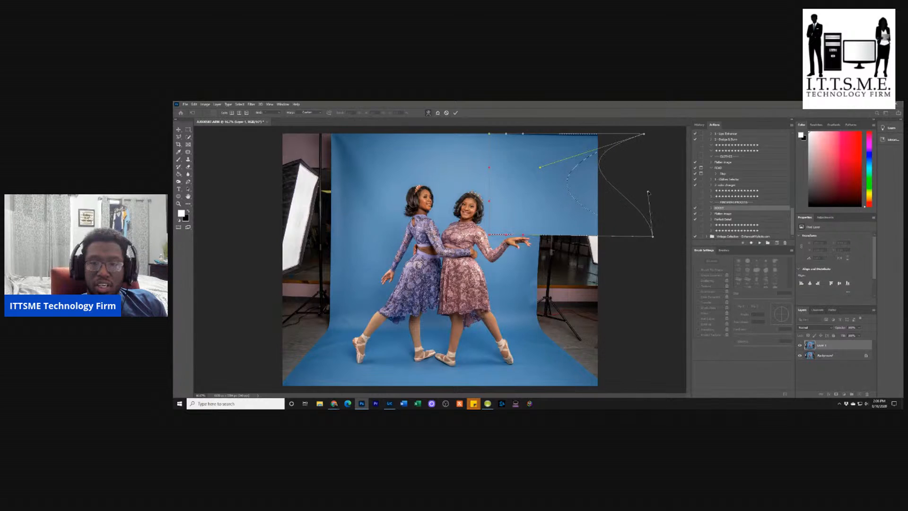
drag(540, 170, 644, 180)
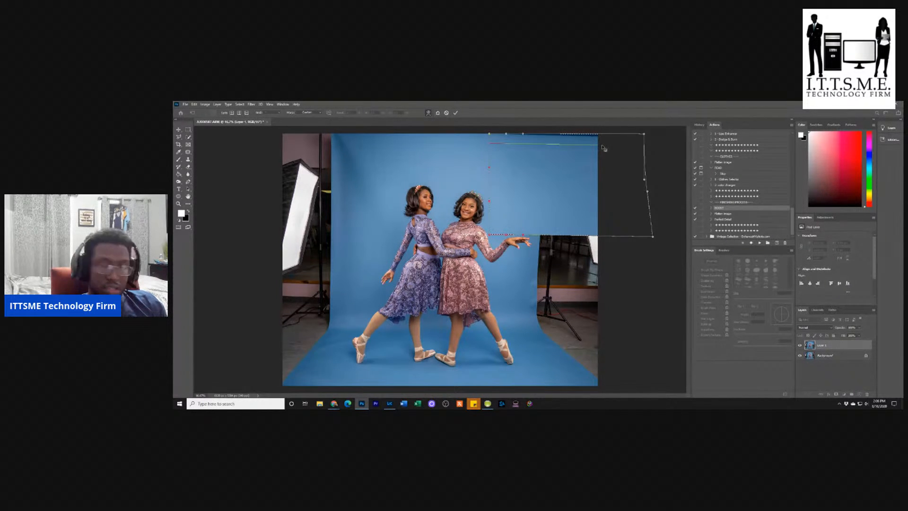
- Pull the top edge of the upper-right warp slightly above the photo, apply the warp and deselect
scroll(604, 149, down, 1)
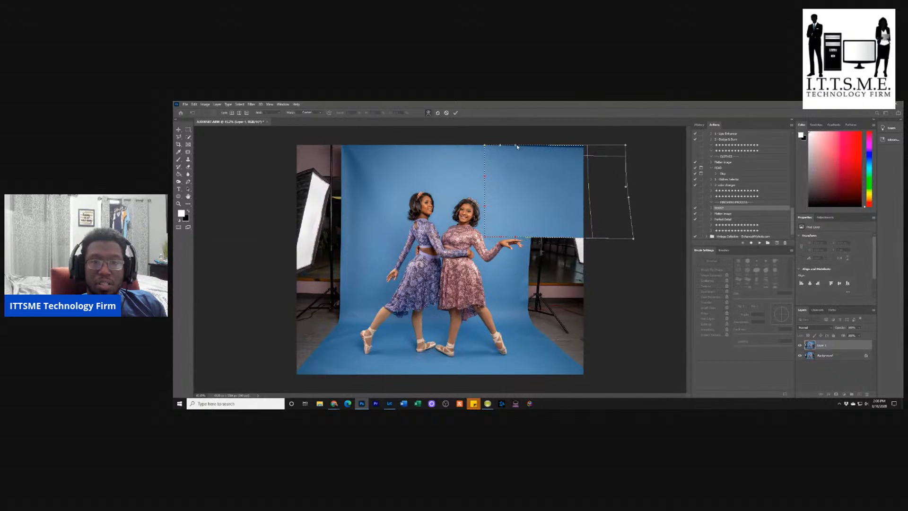
drag(516, 146, 519, 140)
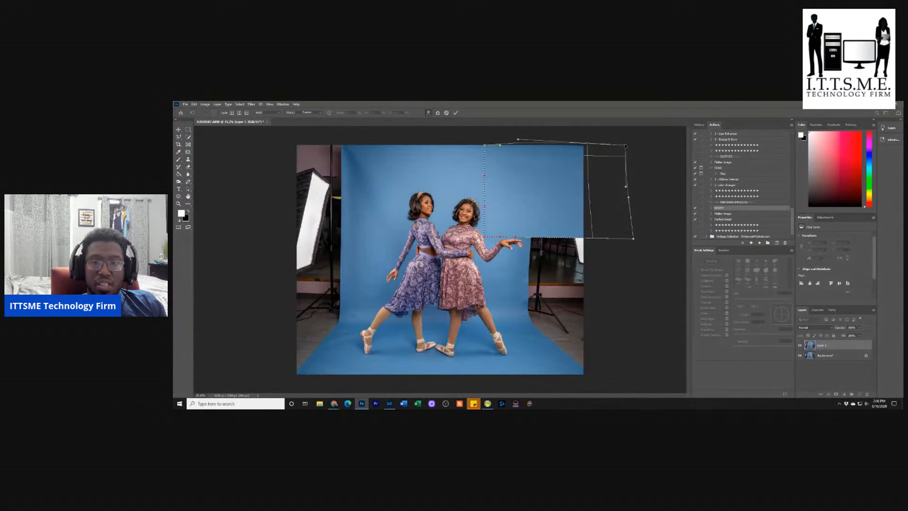
drag(626, 145, 624, 140)
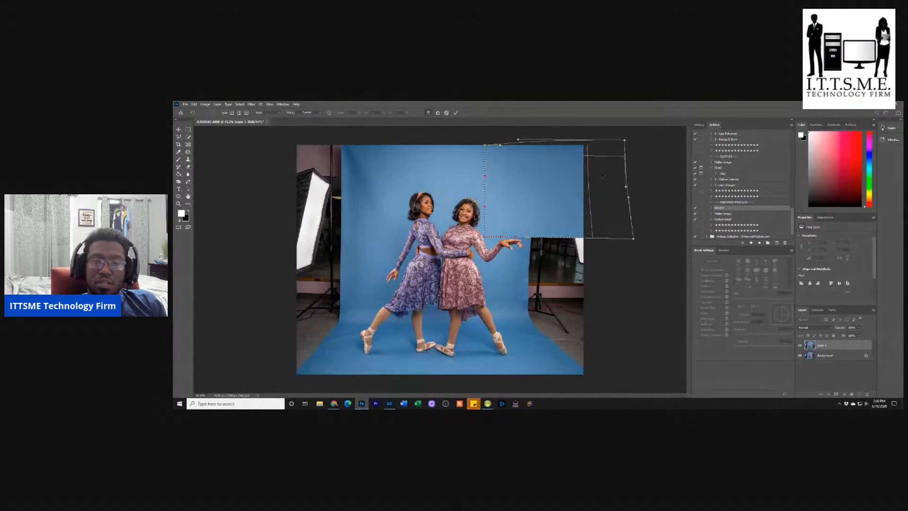
click(456, 112)
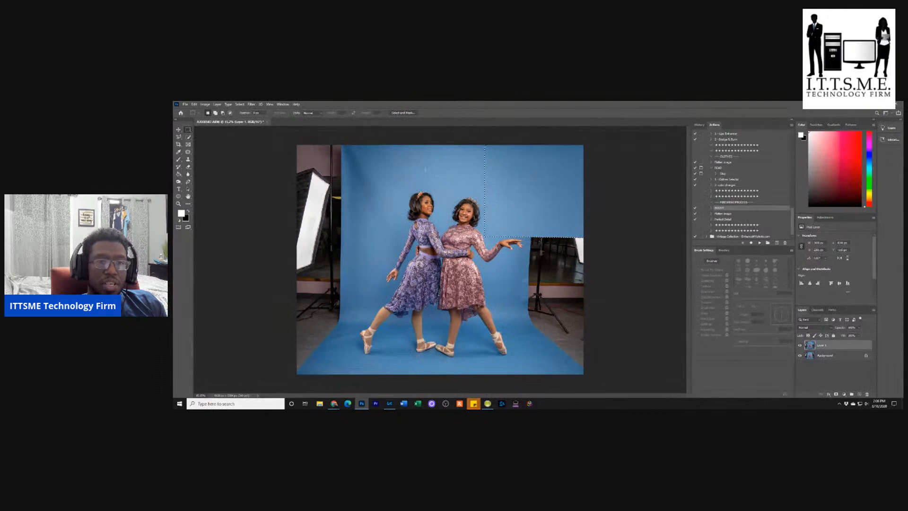
key(ctrl+d)
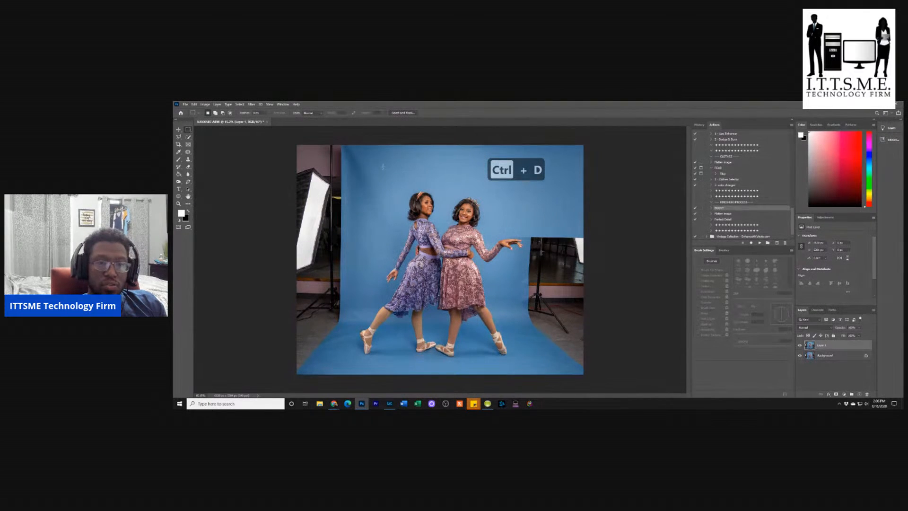
- Select the upper-left part of the backdrop, warp it outward past the photo's left edge, apply the warp and deselect
drag(342, 145, 404, 242)
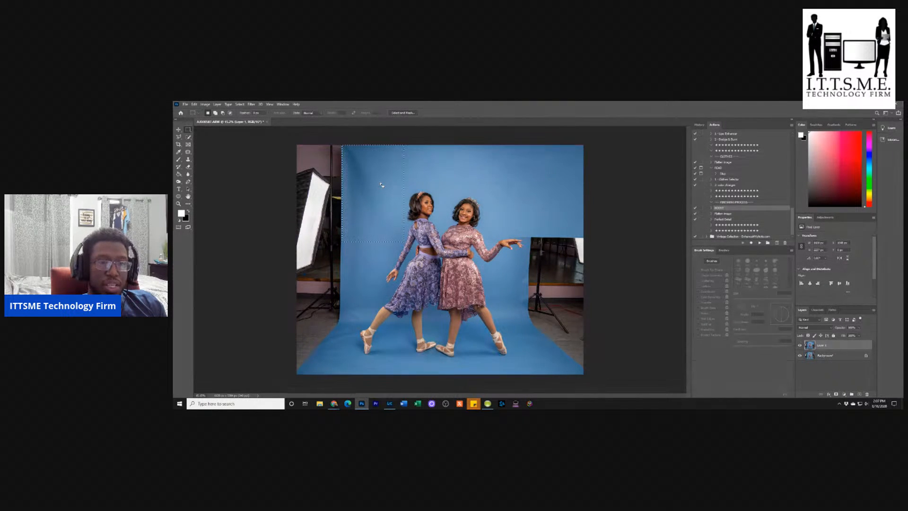
click(194, 105)
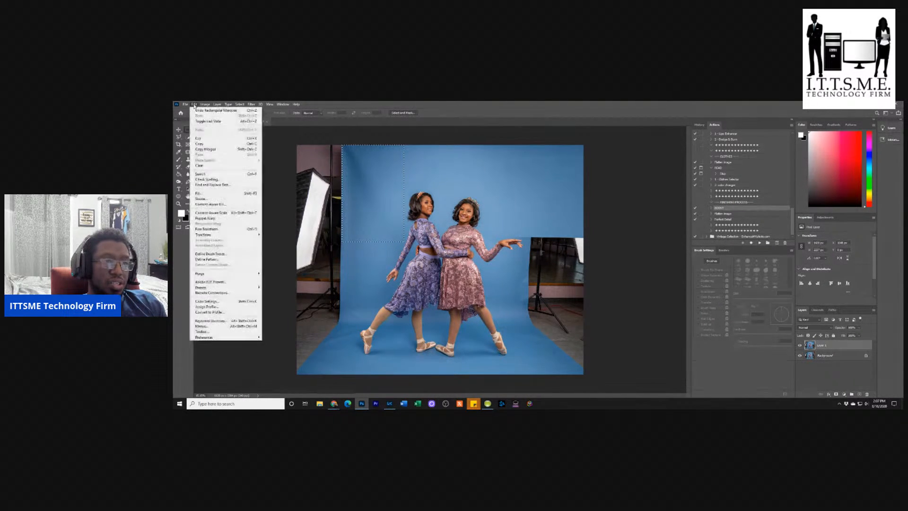
mouse_move(216, 235)
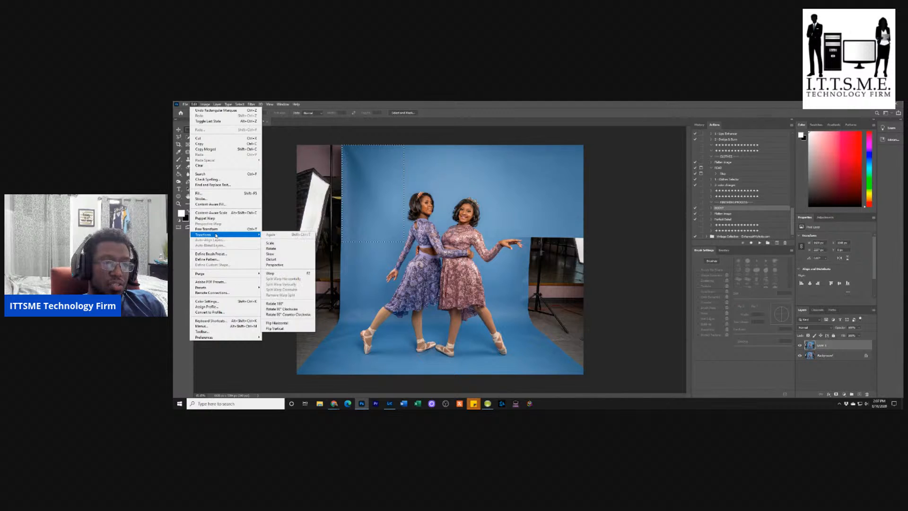
click(290, 274)
drag(297, 145, 233, 144)
drag(342, 242, 230, 242)
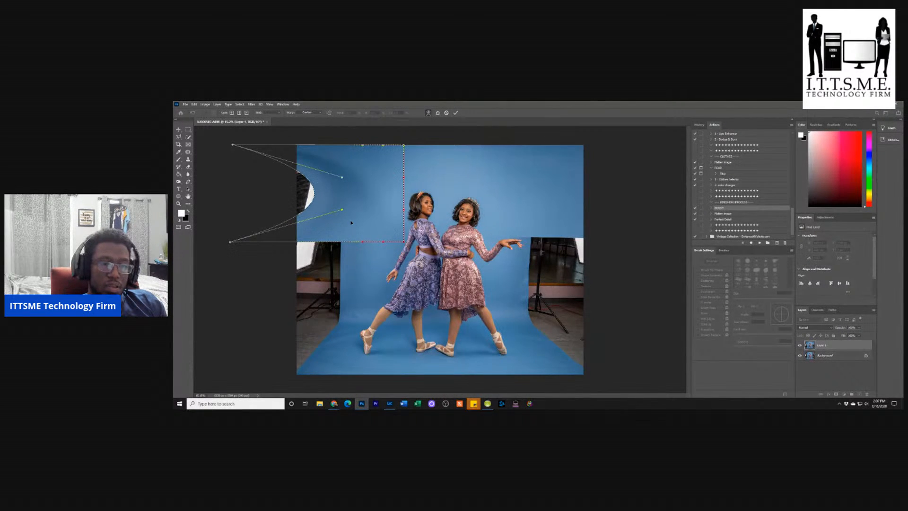
drag(342, 209, 230, 201)
drag(343, 179, 227, 197)
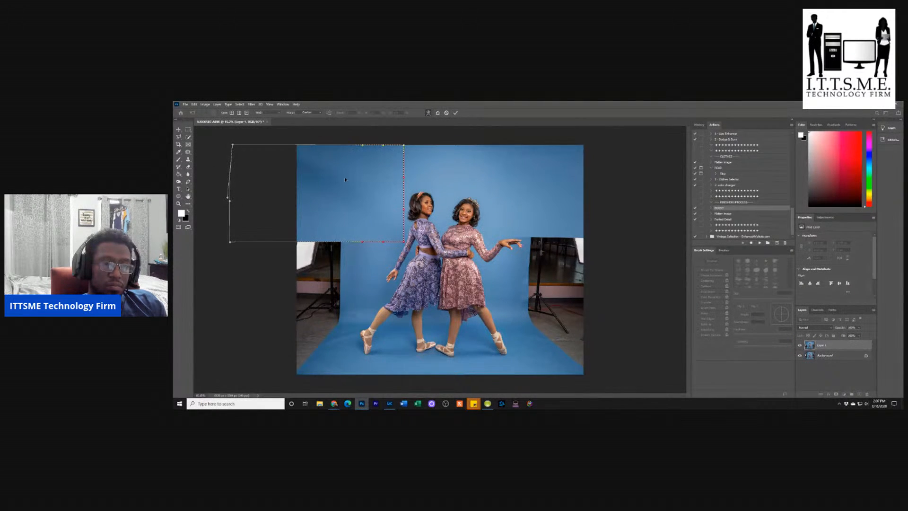
click(455, 113)
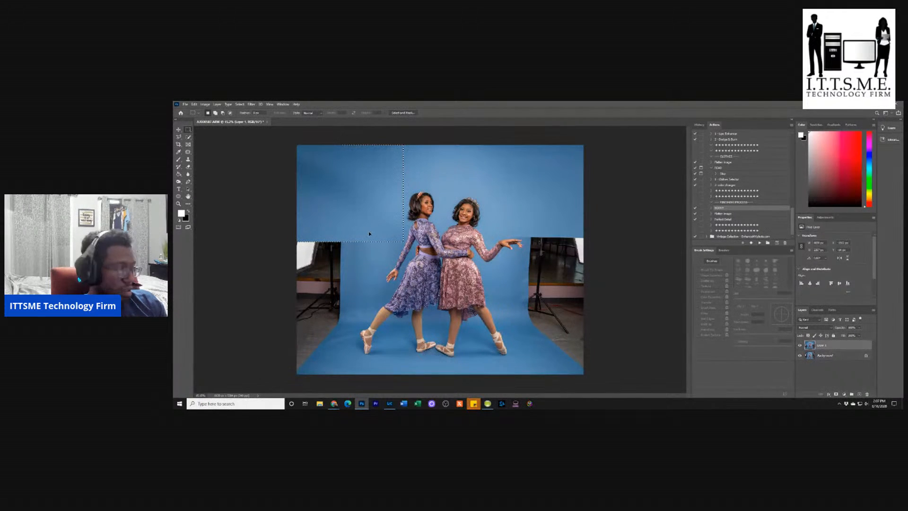
key(ctrl+d)
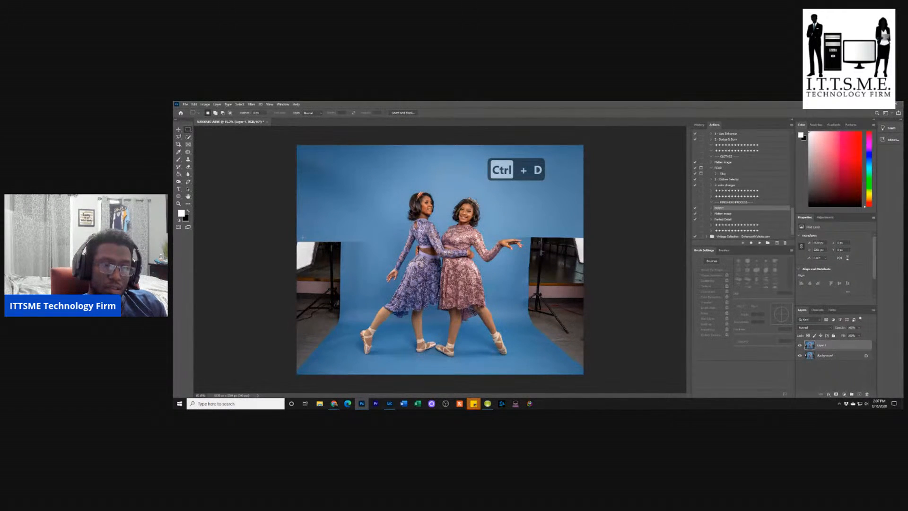
- Select the lower-left area including the studio equipment and floor, warp it outward past the left edge, apply and deselect
drag(296, 237, 358, 375)
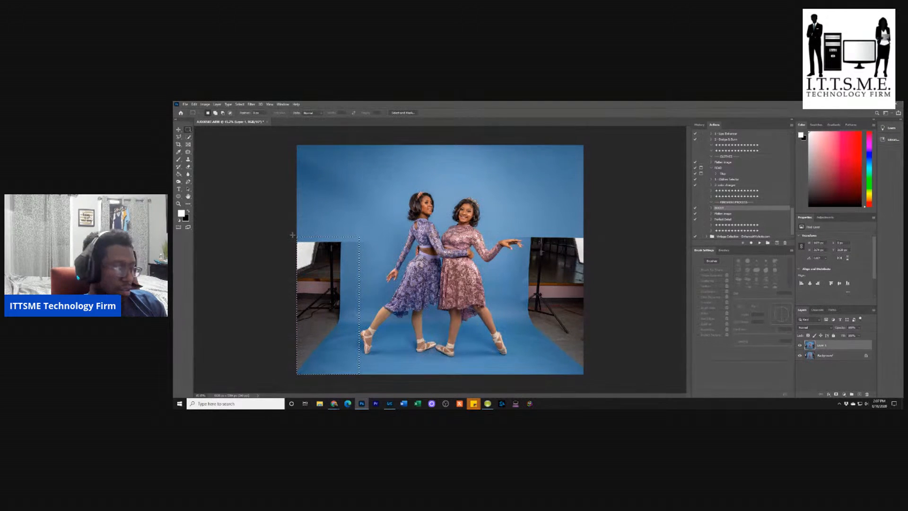
key(F2)
drag(297, 237, 214, 236)
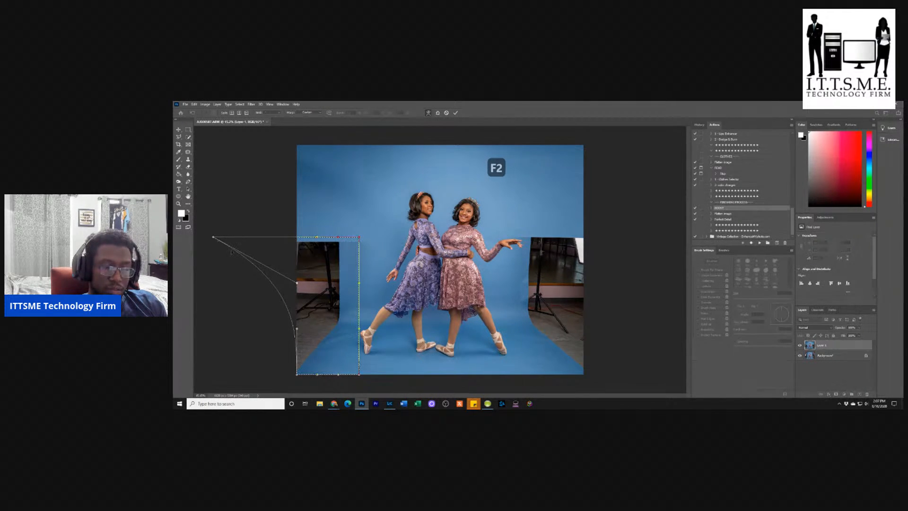
drag(296, 376, 190, 377)
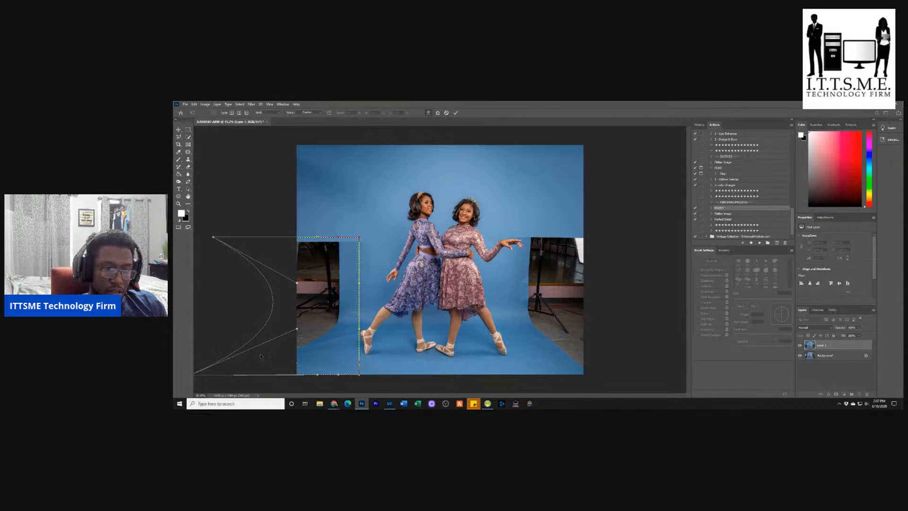
drag(297, 284, 199, 303)
drag(298, 330, 202, 319)
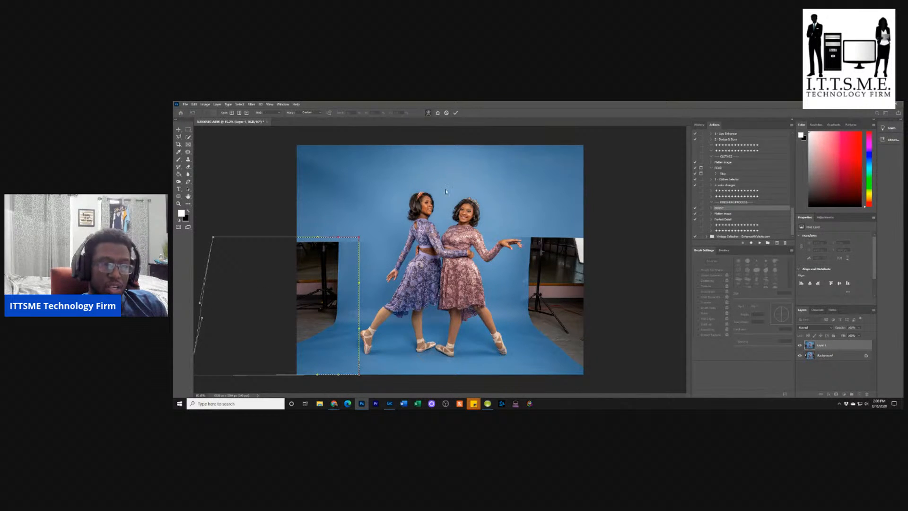
click(456, 113)
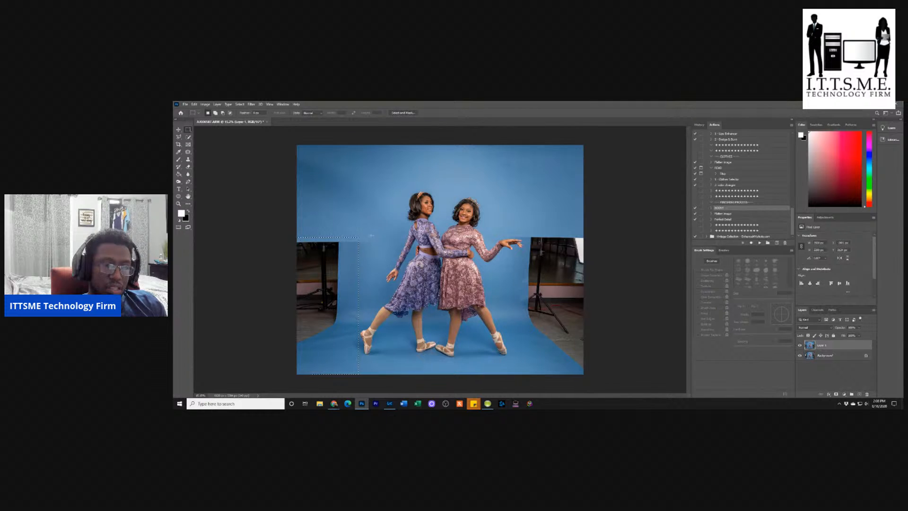
key(ctrl+d)
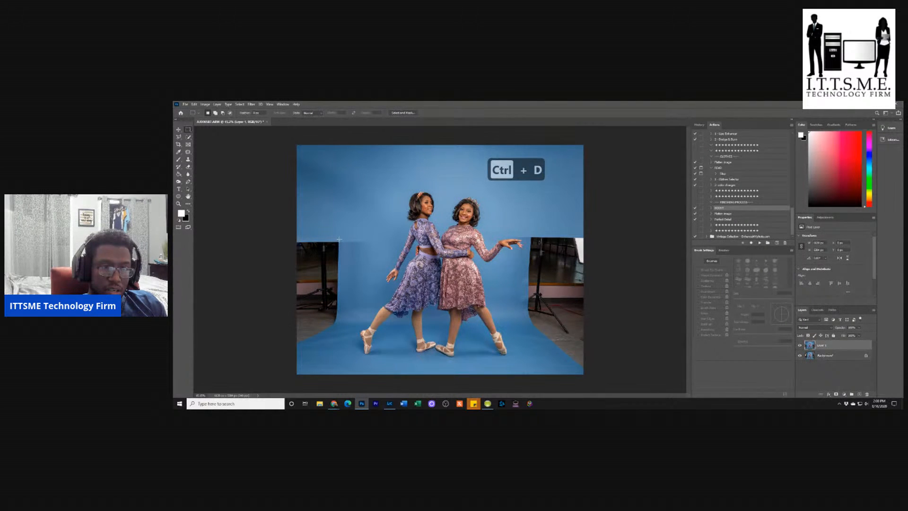
- Select a narrow backdrop strip beside the left-hand studio equipment, warp it over the equipment past the photo's left edge, apply and deselect
drag(339, 235, 359, 384)
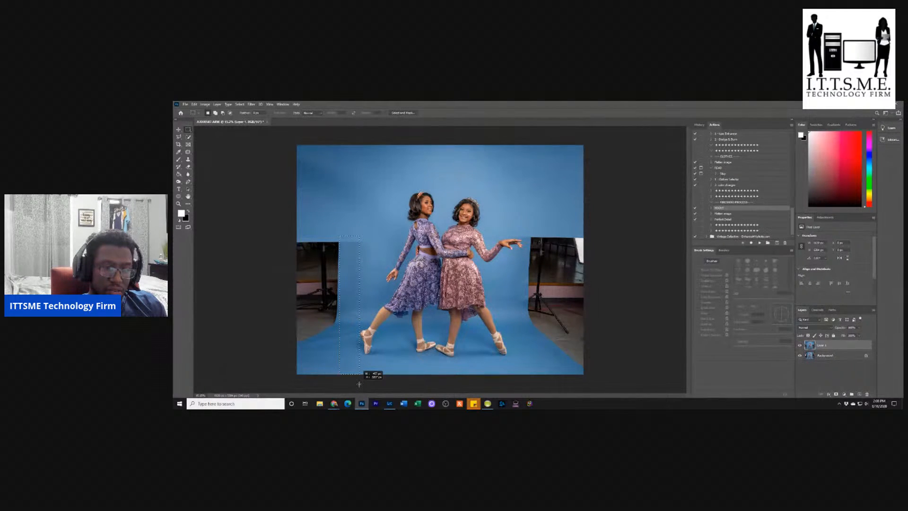
drag(359, 384, 359, 384)
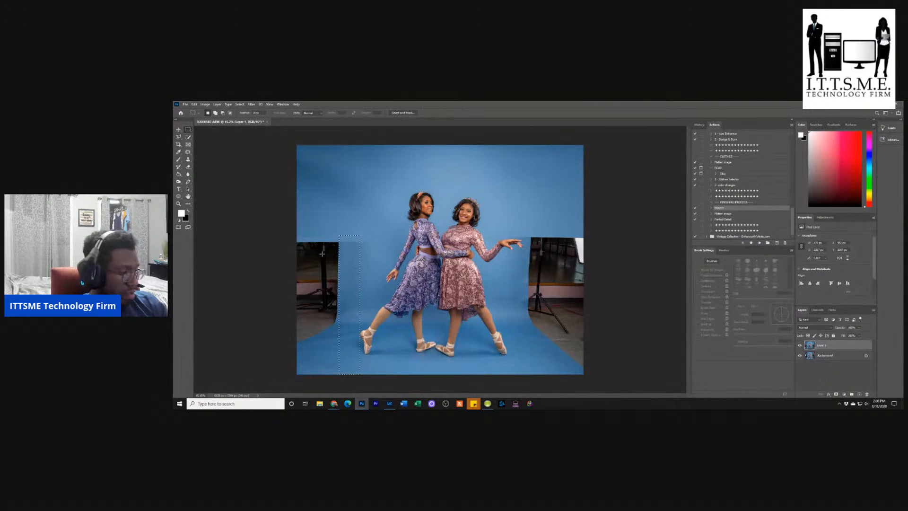
key(F2)
drag(339, 235, 250, 235)
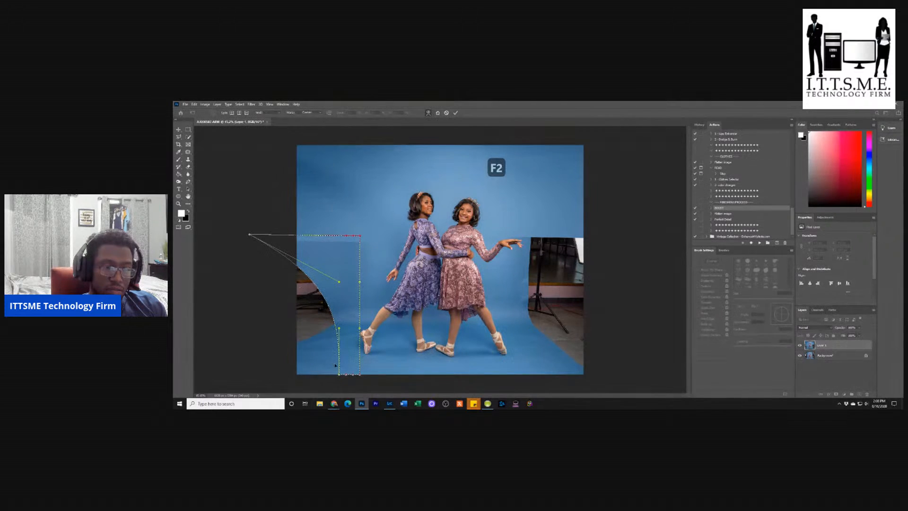
drag(339, 377, 235, 377)
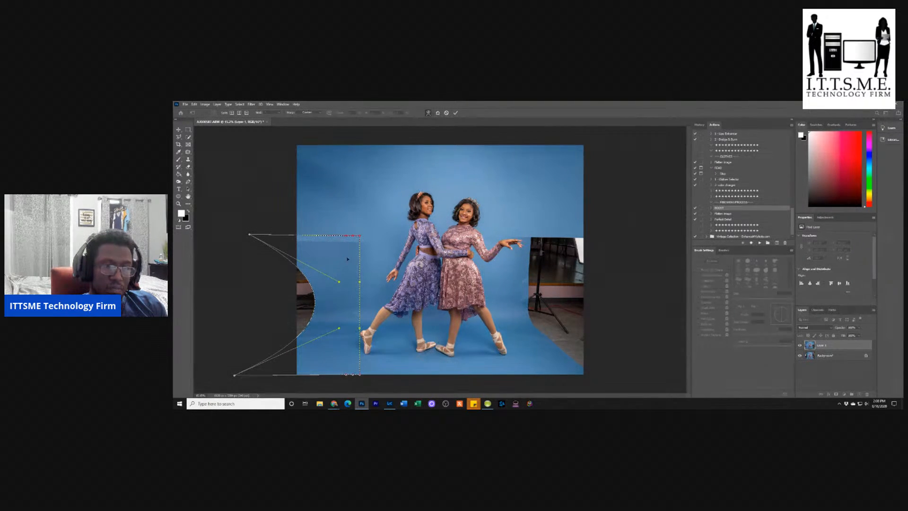
drag(339, 282, 216, 289)
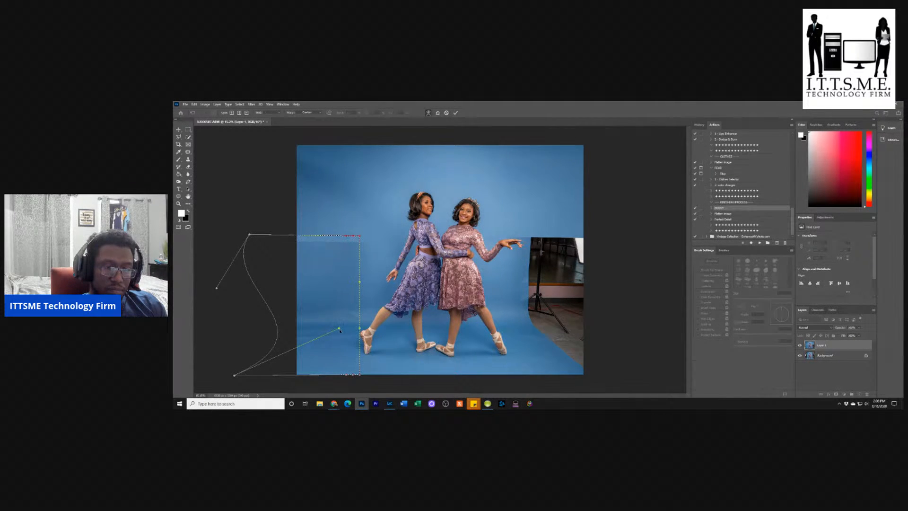
drag(338, 329, 217, 314)
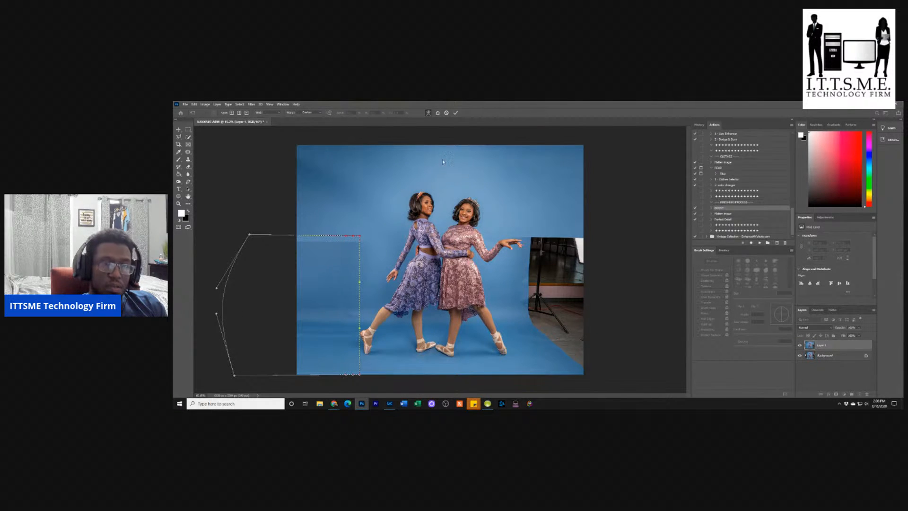
click(455, 112)
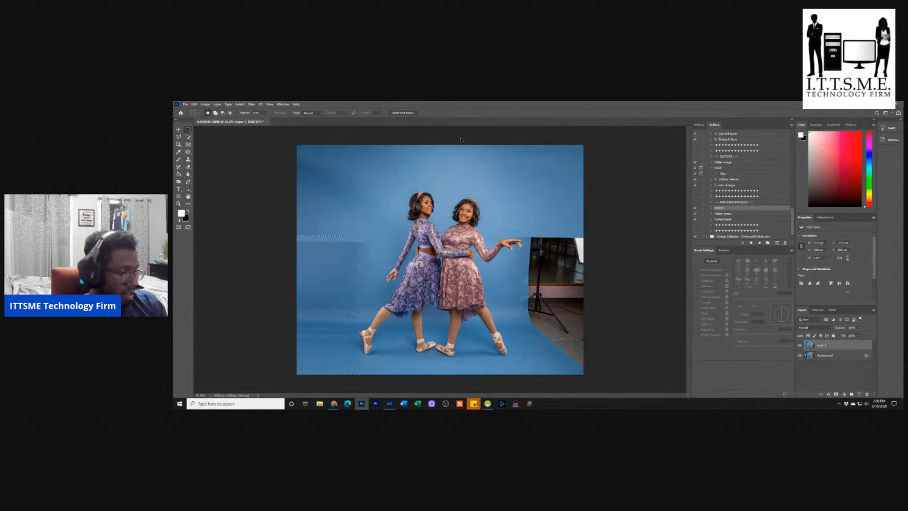
key(ctrl+d)
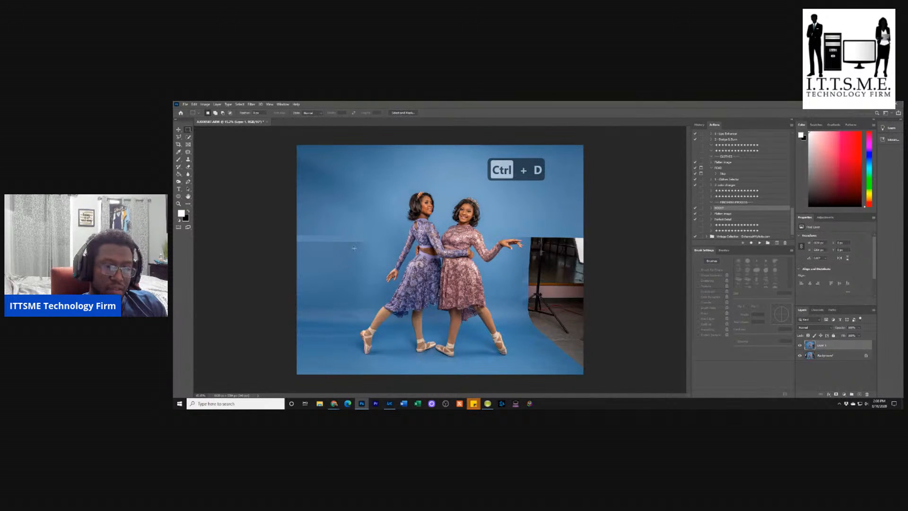
- Patch the horizontal seam on the left backdrop and the area beside the left dancer's arm with clean backdrop, deselecting after each patch
click(188, 152)
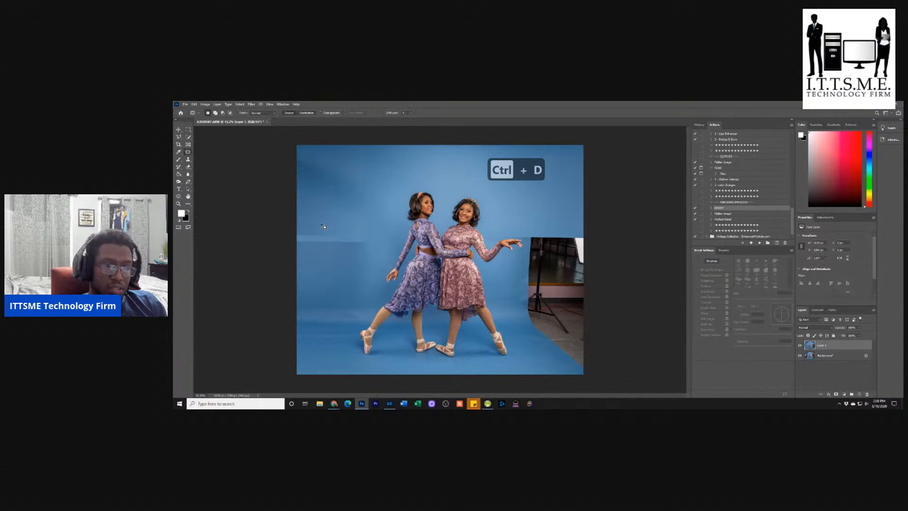
drag(298, 228, 312, 227)
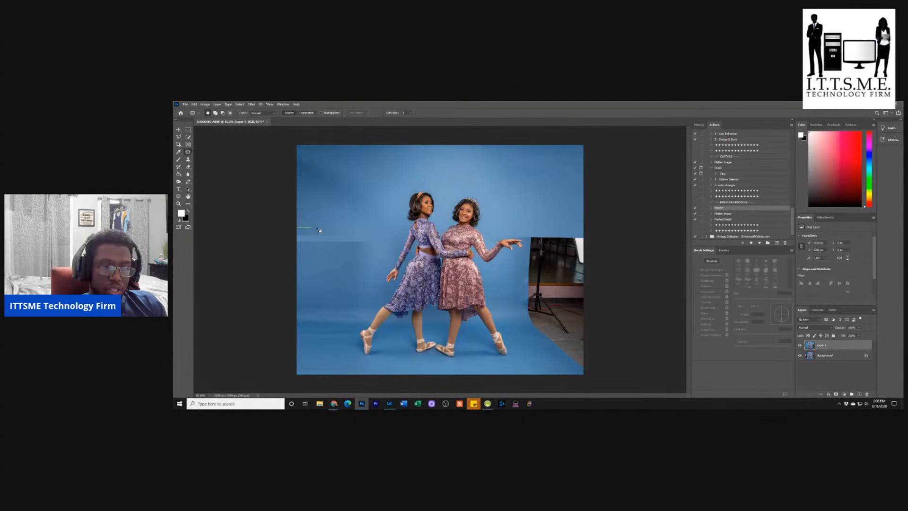
mouse_move(352, 254)
mouse_down()
mouse_move(291, 252)
mouse_move(292, 233)
mouse_move(324, 247)
mouse_move(327, 267)
mouse_up()
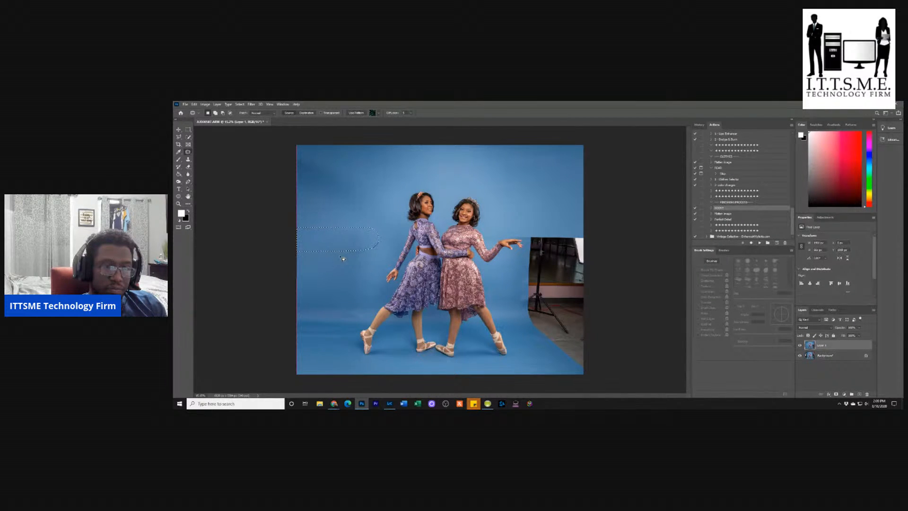
key(ctrl+d)
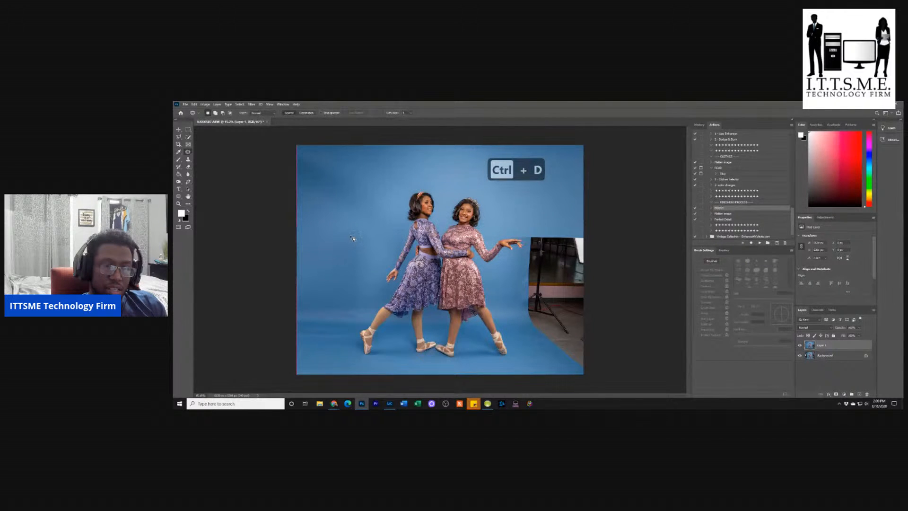
mouse_move(395, 251)
mouse_down()
mouse_move(381, 294)
mouse_move(354, 303)
mouse_move(347, 288)
mouse_move(352, 238)
mouse_move(378, 245)
mouse_move(325, 250)
mouse_up()
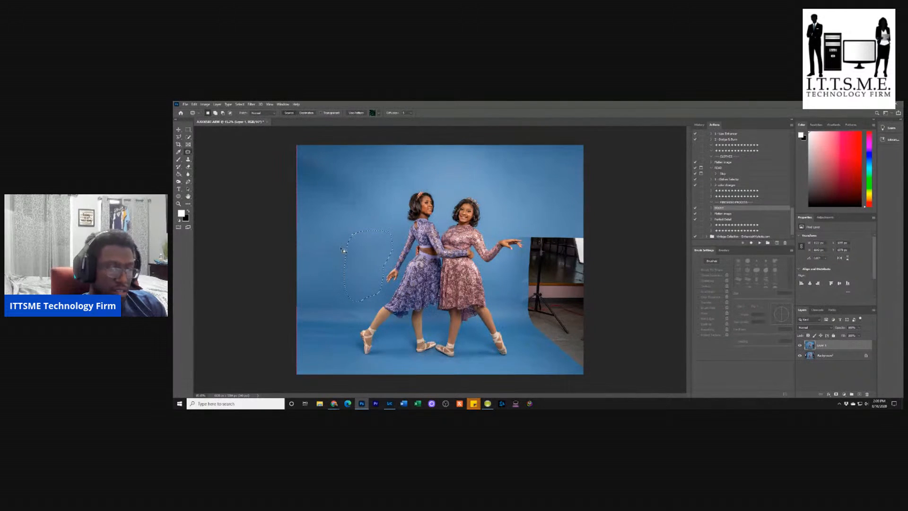
key(ctrl+d)
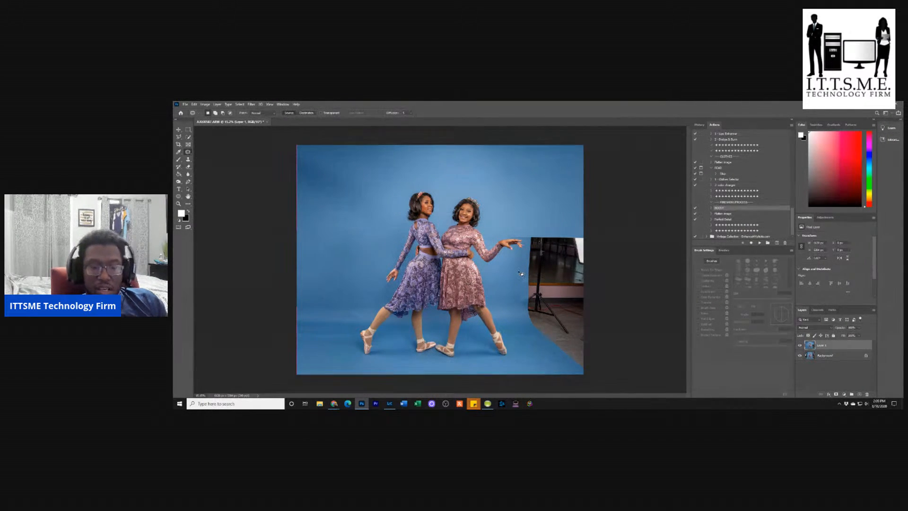
- Select a narrow backdrop strip below the right dancer's outstretched hand, warp it over the equipment past the photo's right edge, apply and deselect
click(188, 130)
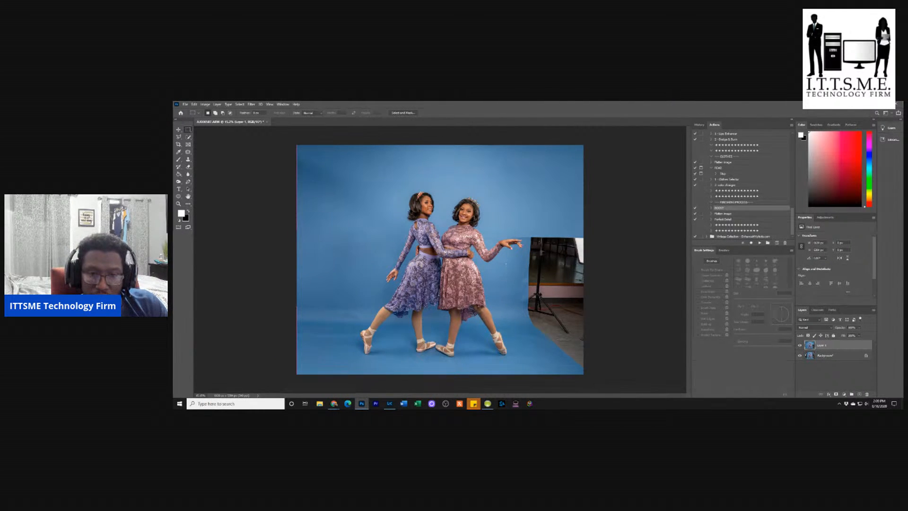
drag(508, 254, 528, 375)
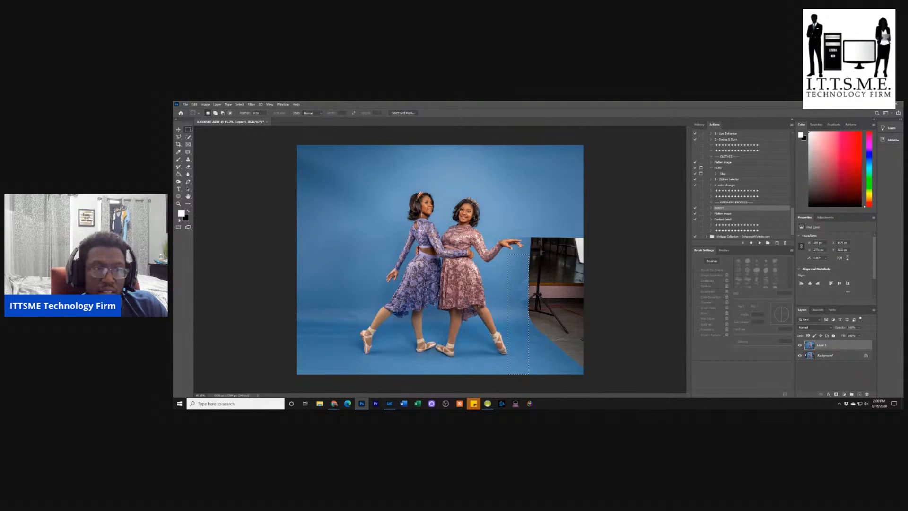
key(F2)
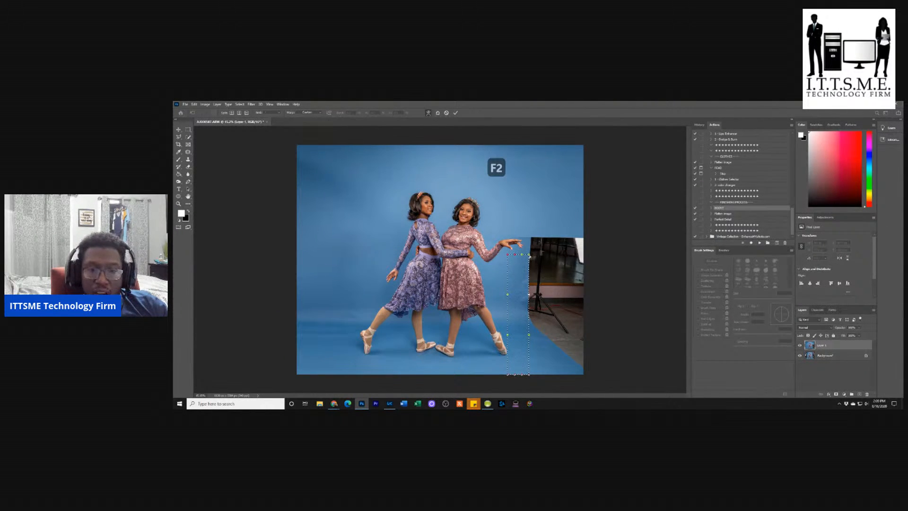
drag(529, 254, 620, 256)
drag(528, 375, 637, 374)
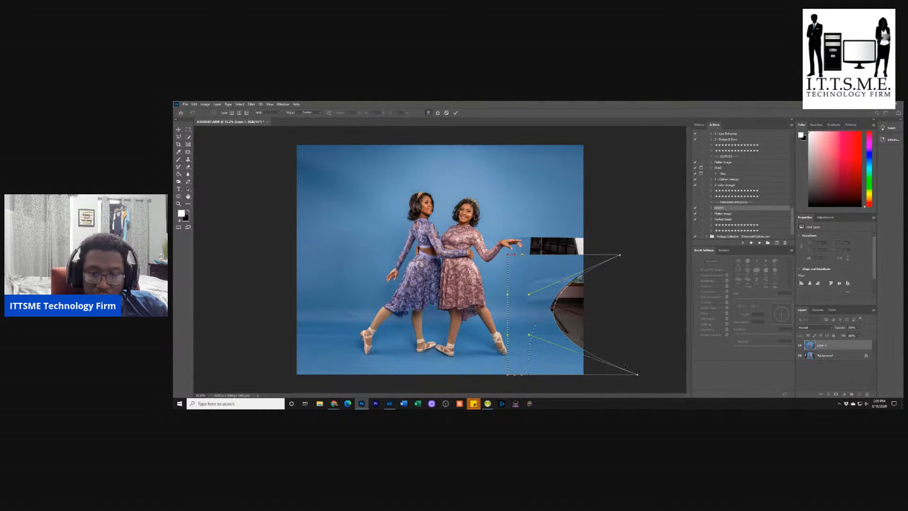
drag(530, 296, 648, 307)
drag(529, 336, 642, 324)
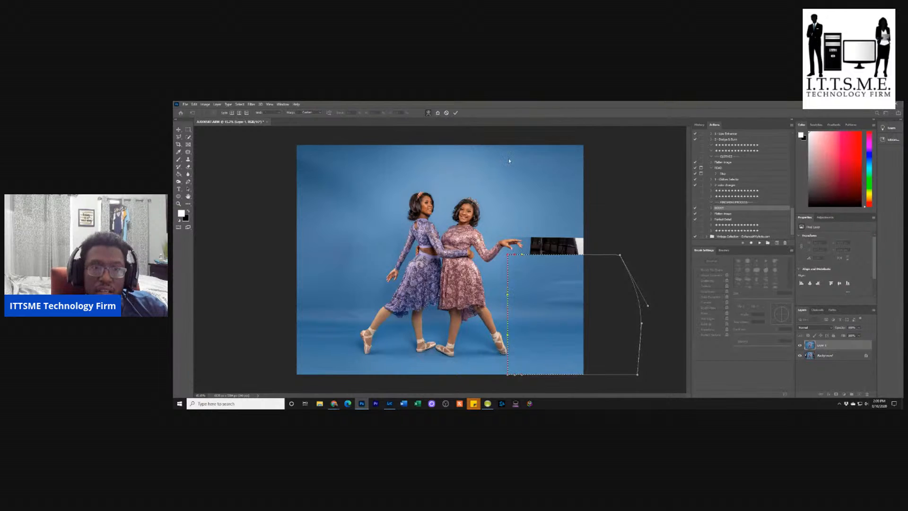
click(456, 113)
key(Return)
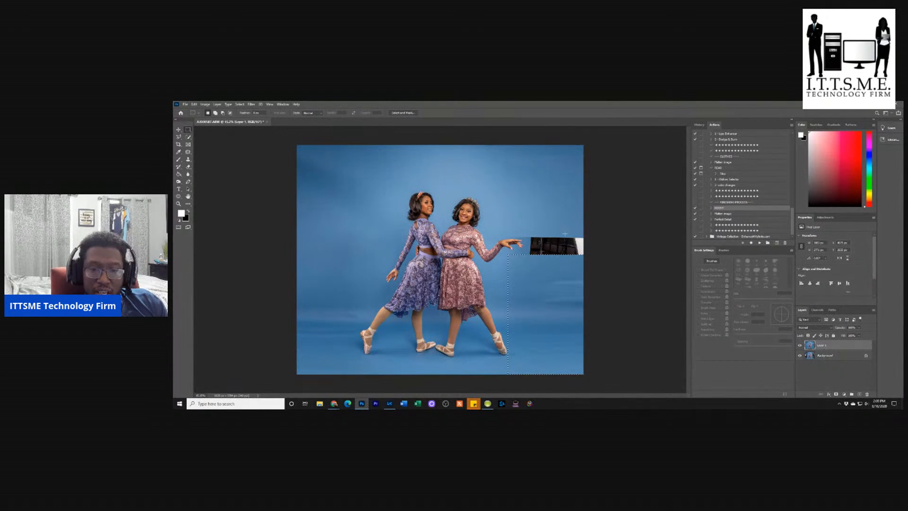
key(ctrl+d)
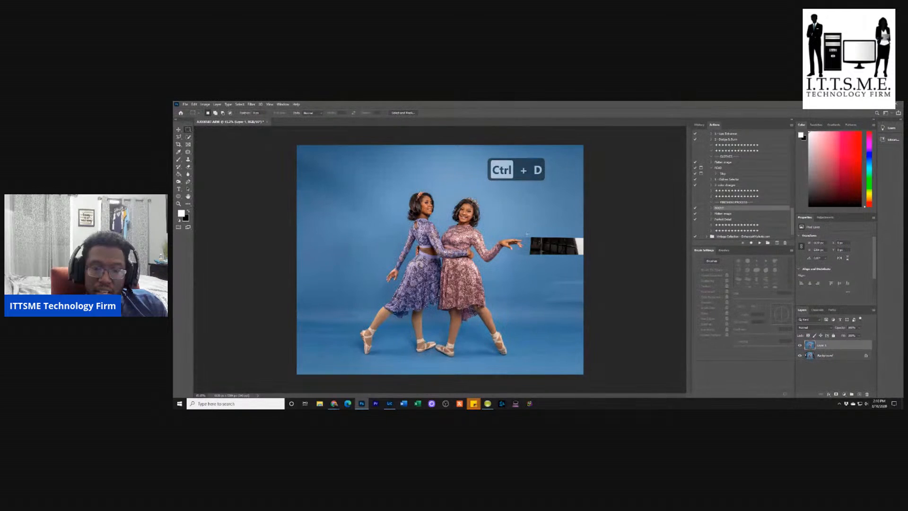
drag(527, 236, 596, 263)
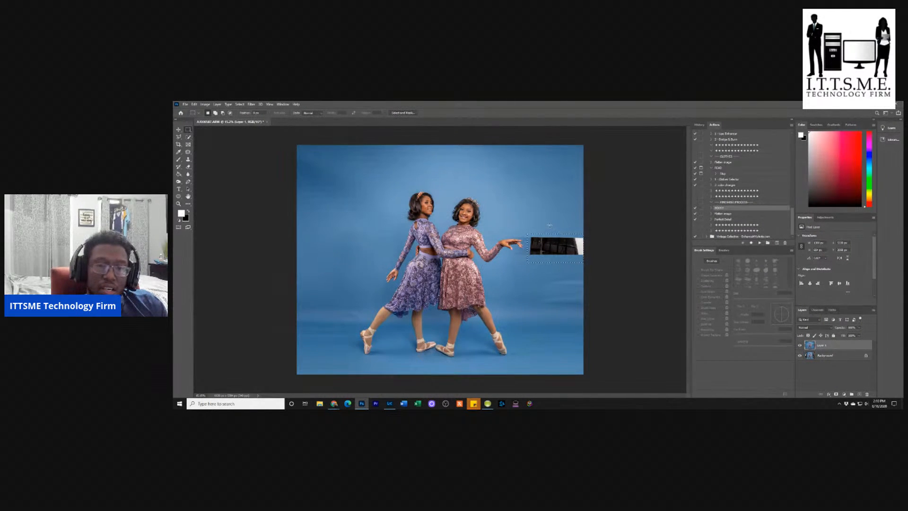
key(F2)
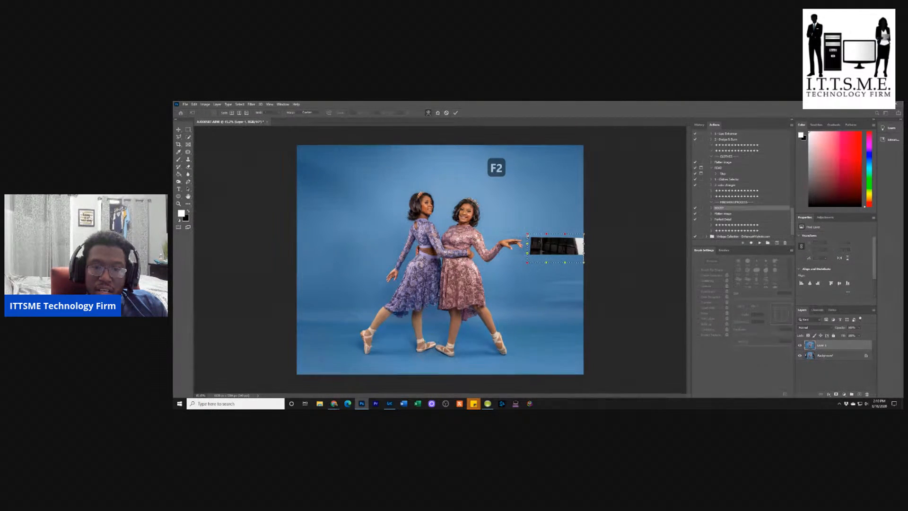
drag(527, 234, 530, 234)
click(447, 113)
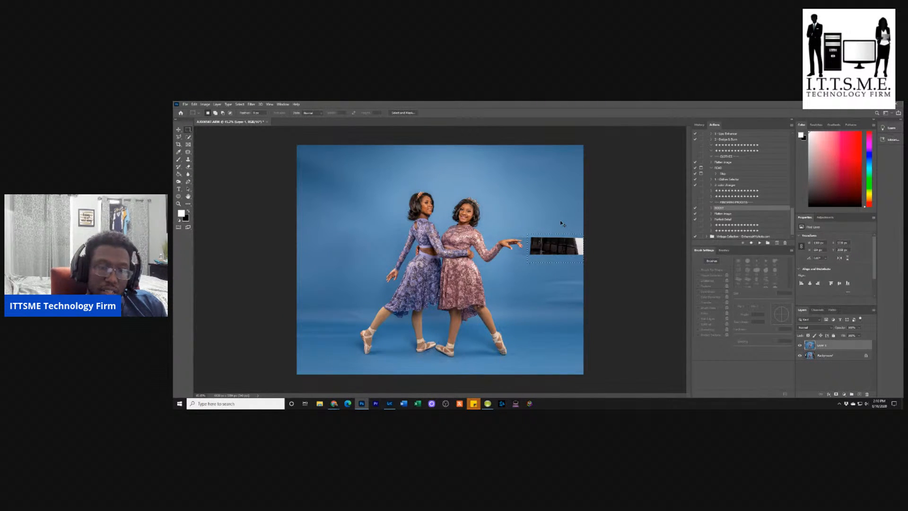
key(ctrl+d)
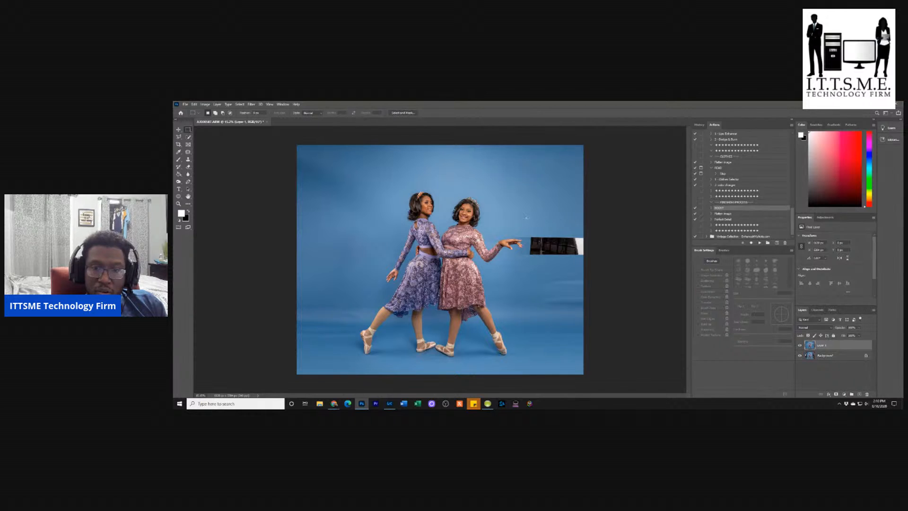
drag(532, 217, 585, 235)
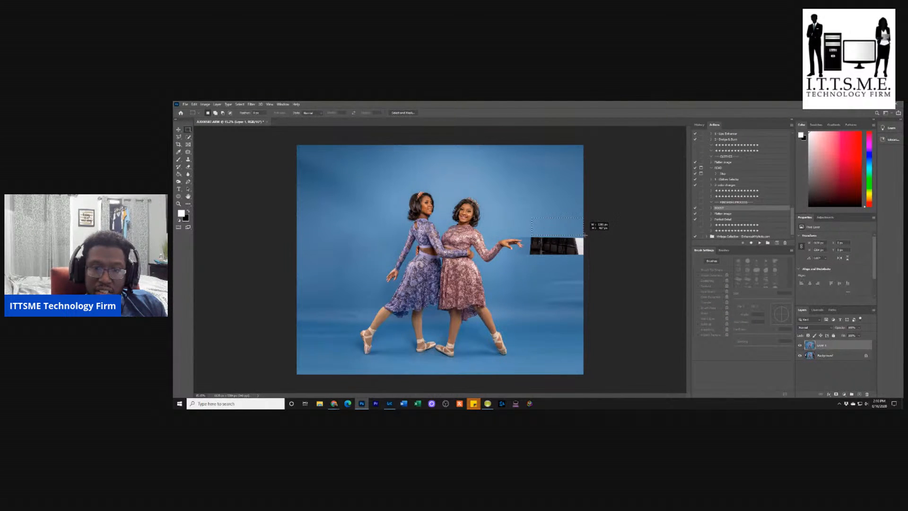
drag(585, 235, 585, 235)
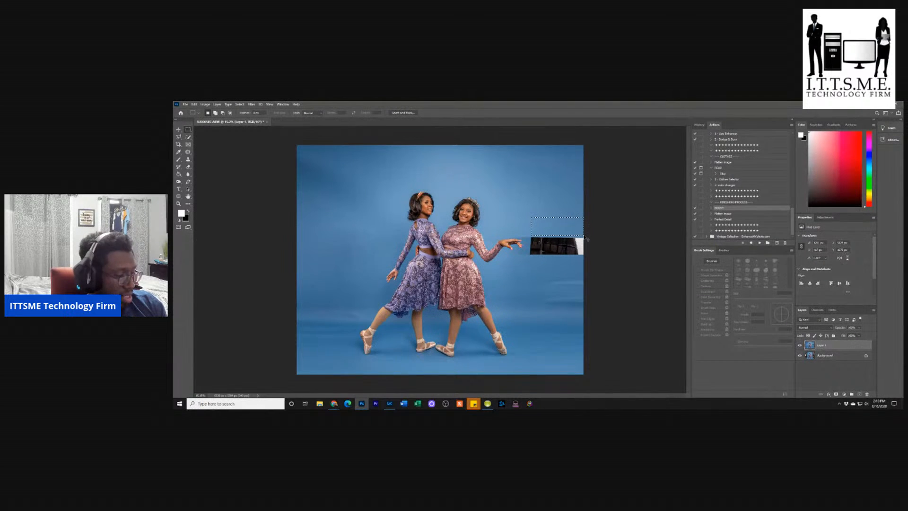
key(ctrl+d)
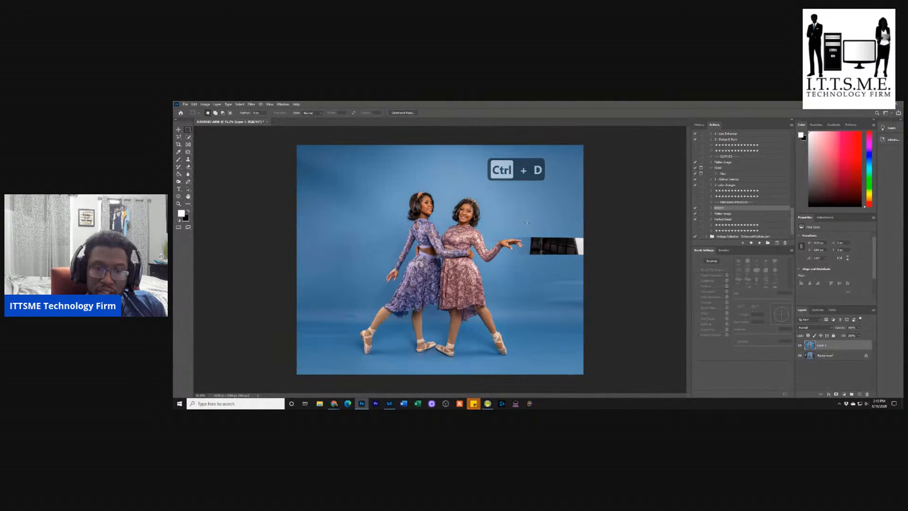
drag(536, 231, 584, 236)
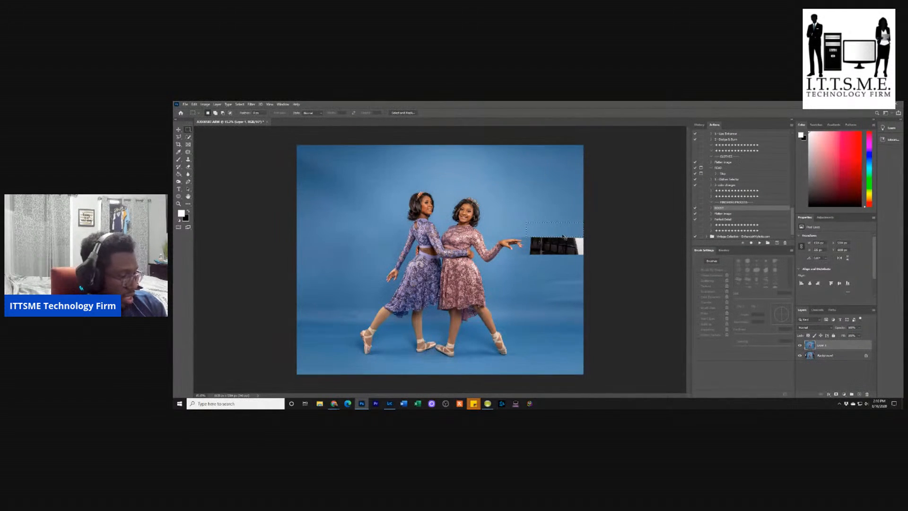
key(ctrl+d)
- Select the backdrop strip directly above the remaining dark equipment patch on the right and copy it to a new layer
drag(528, 219, 584, 237)
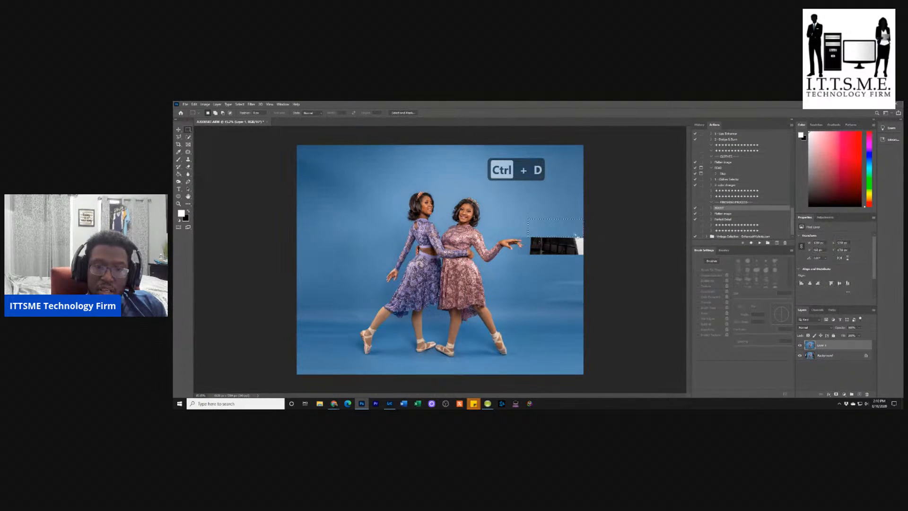
right_click(564, 230)
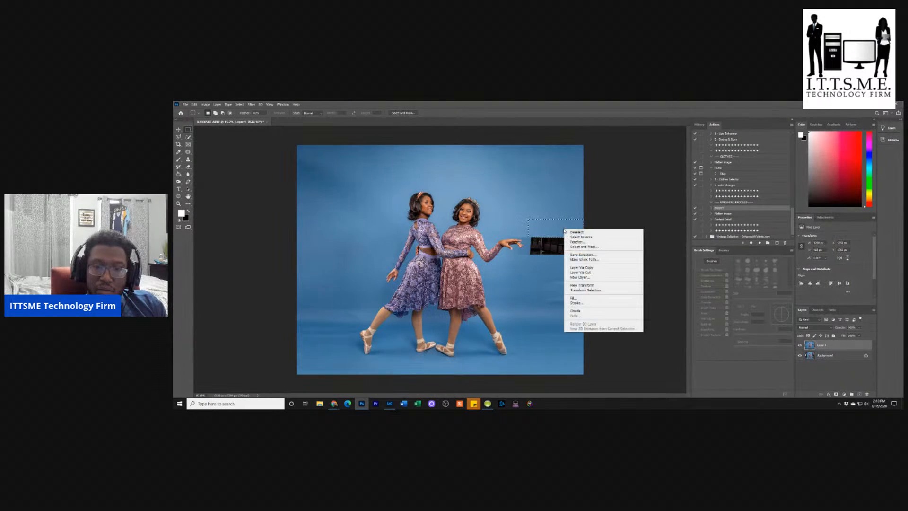
click(589, 268)
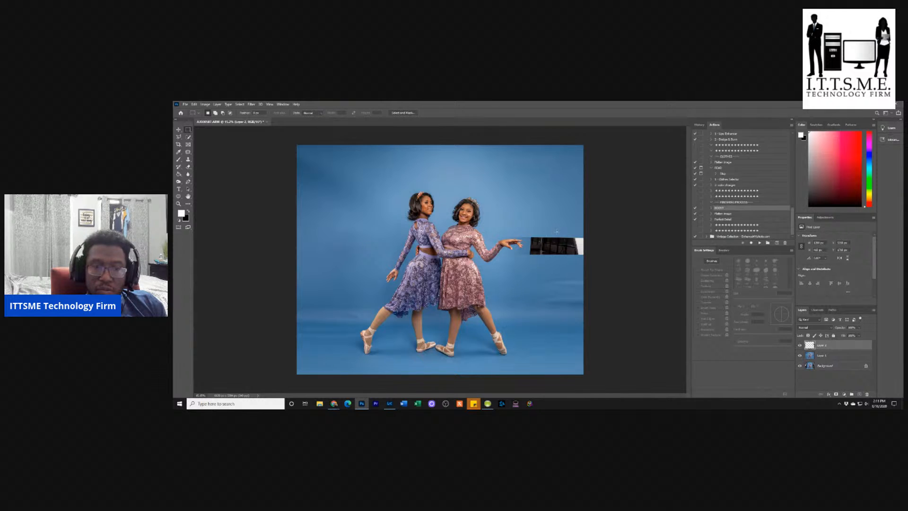
- Move the copied backdrop strip straight down until it covers the remaining dark equipment patch beside the right dancer's outstretched hand
click(178, 130)
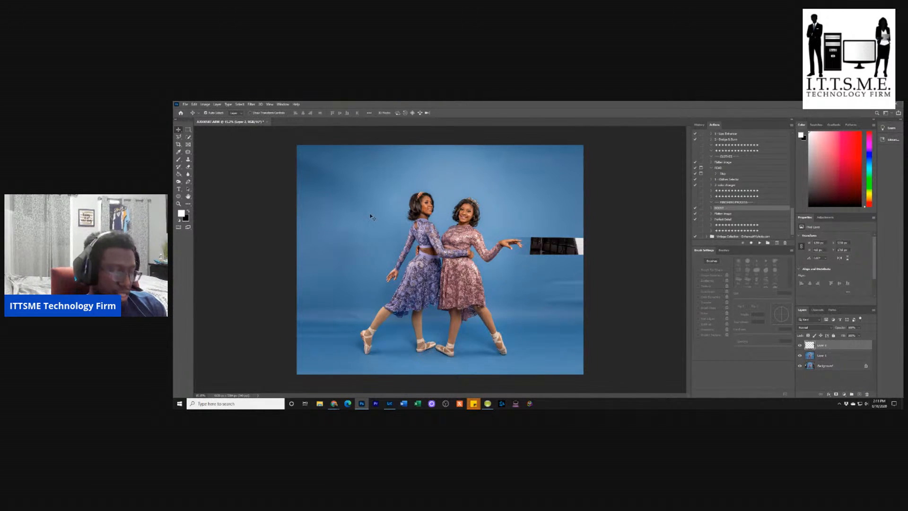
key(Down)
key(Down)
key(Down)
key(Down)
key(Down)
key(Down)
key(Down)
key(Down)
key(Down)
key(Down)
key(Down)
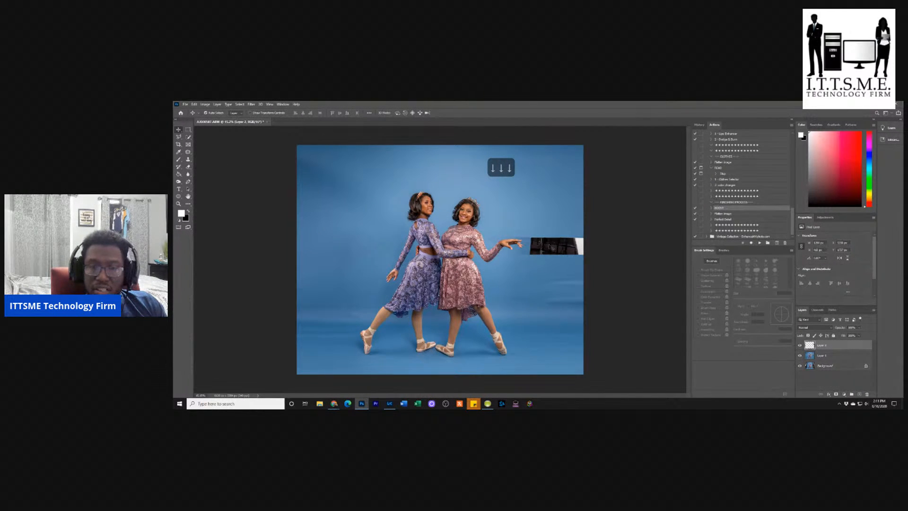
key(Down)
key(Down)
key(Down)
key(Down)
key(Down)
key(Down)
key(Down)
key(Down)
key(Down)
key(Down)
key(Down)
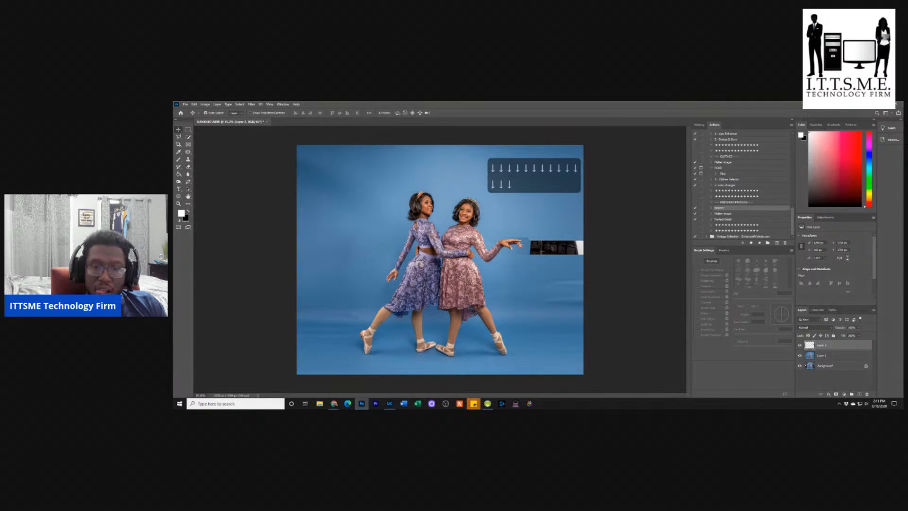
key(Down)
key(Down)
key(Down)
key(Down)
key(Down)
key(Down)
key(Down)
key(Down)
key(Down)
key(Down)
key(Down)
key(Down)
key(Down)
key(Down)
key(Down)
key(Down)
key(Down)
key(Down)
key(Down)
key(Down)
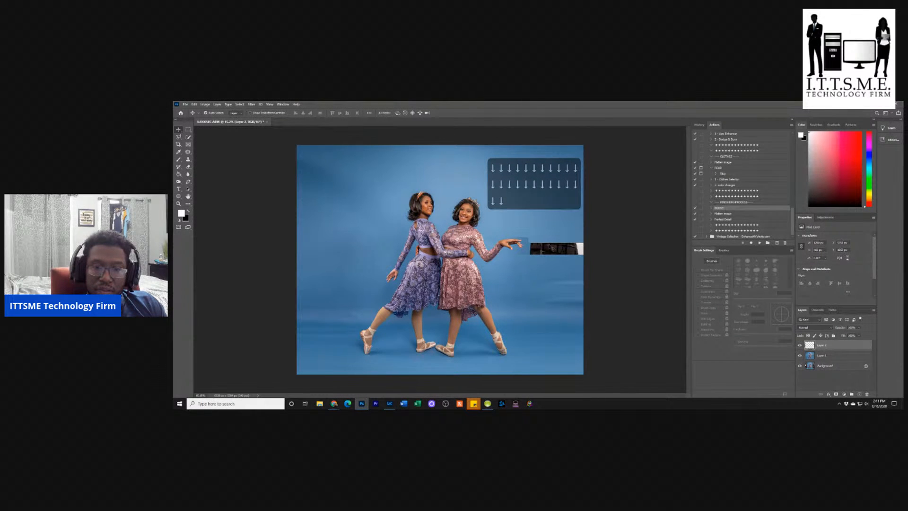
key(Down)
key(Down)
key(Down)
key(Down)
key(Down)
key(Down)
key(Down)
key(Down)
key(Down)
key(Down)
key(Down)
key(Down)
key(Down)
key(Down)
key(Down)
key(Down)
key(Down)
key(Down)
key(Down)
key(Down)
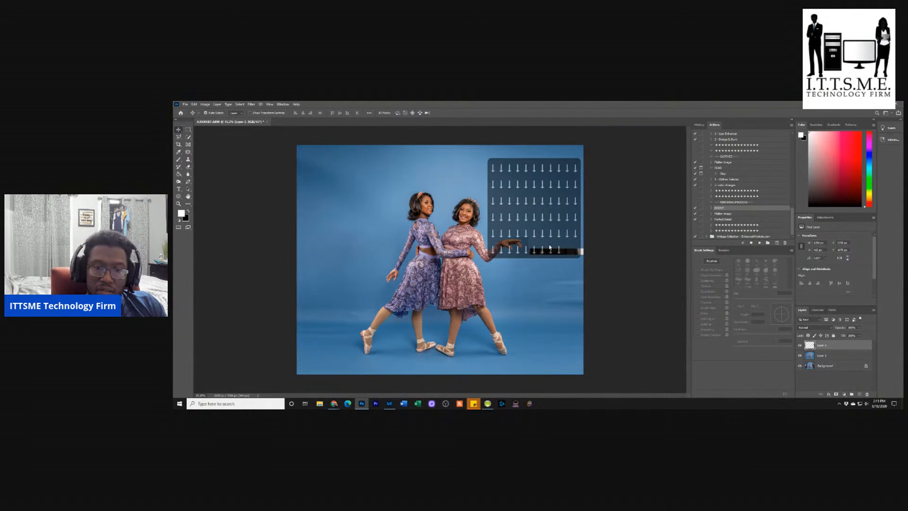
key(Down)
key(Down)
key(Down)
key(Down)
key(Down)
key(Down)
key(Down)
key(Down)
key(Down)
key(Down)
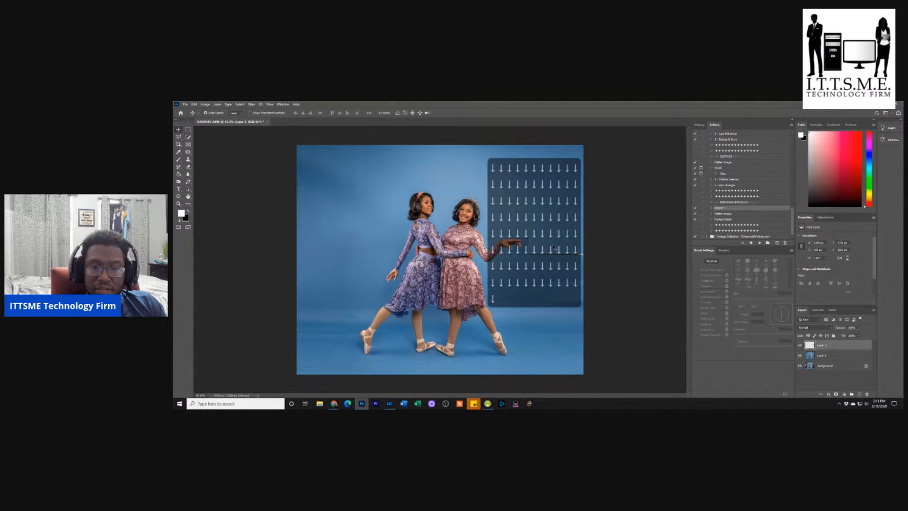
key(Down)
key(Down)
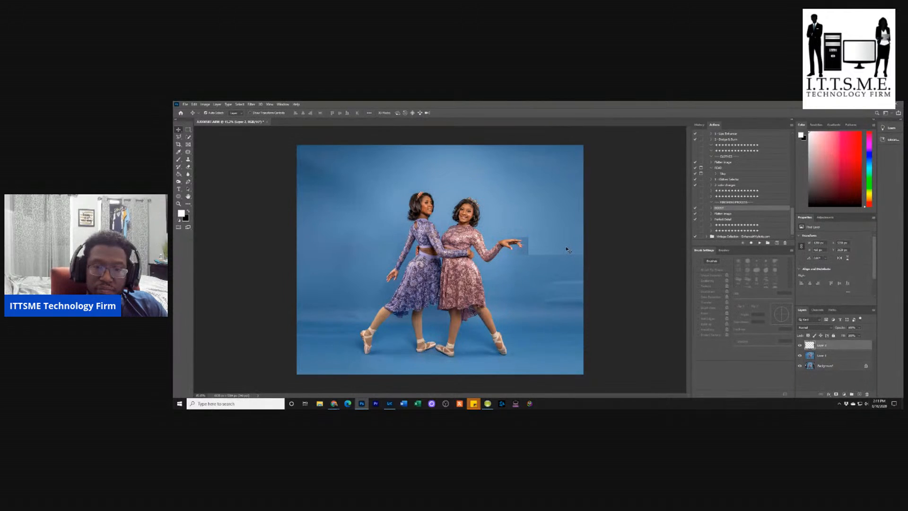
drag(563, 252, 565, 250)
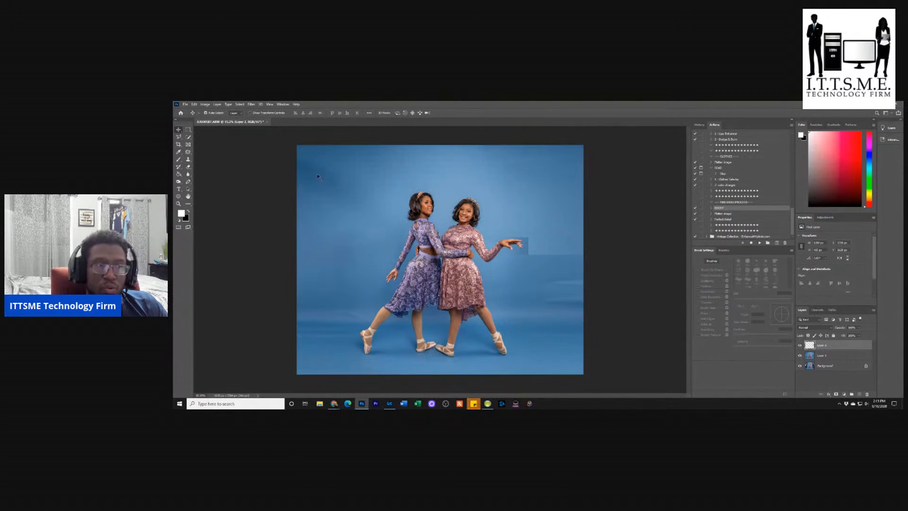
- Try to patch the area around the moved strip on its own layer, undo that, patch the layer below and deselect
click(189, 153)
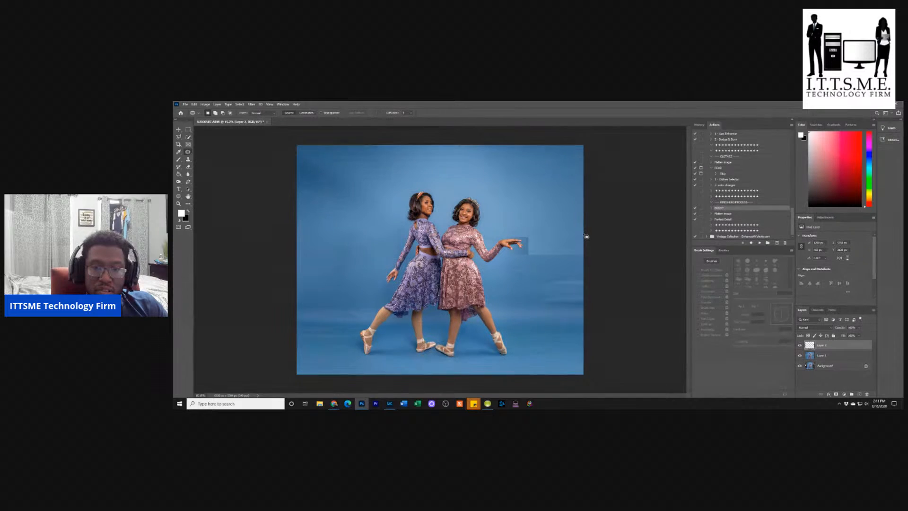
mouse_move(530, 237)
mouse_down()
mouse_move(584, 260)
mouse_move(590, 250)
mouse_move(585, 233)
mouse_move(539, 233)
mouse_move(563, 242)
mouse_move(554, 209)
mouse_up()
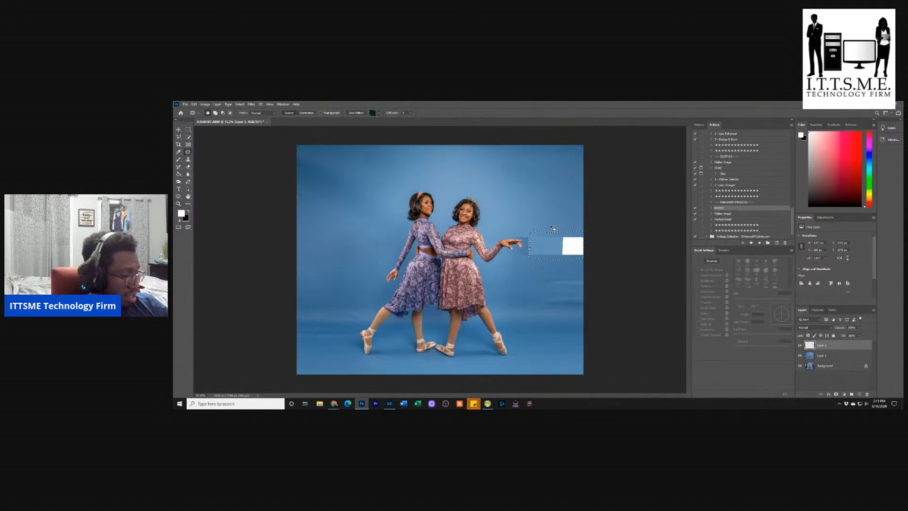
key(ctrl+z)
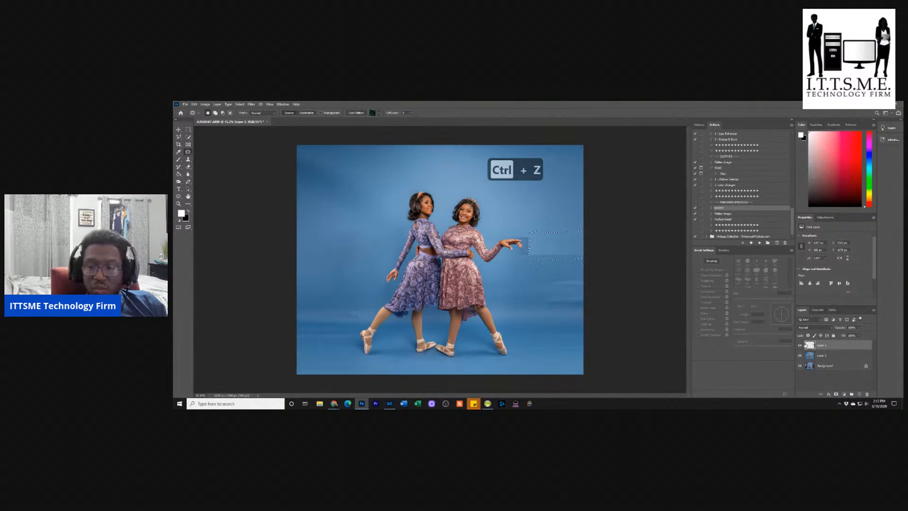
click(820, 355)
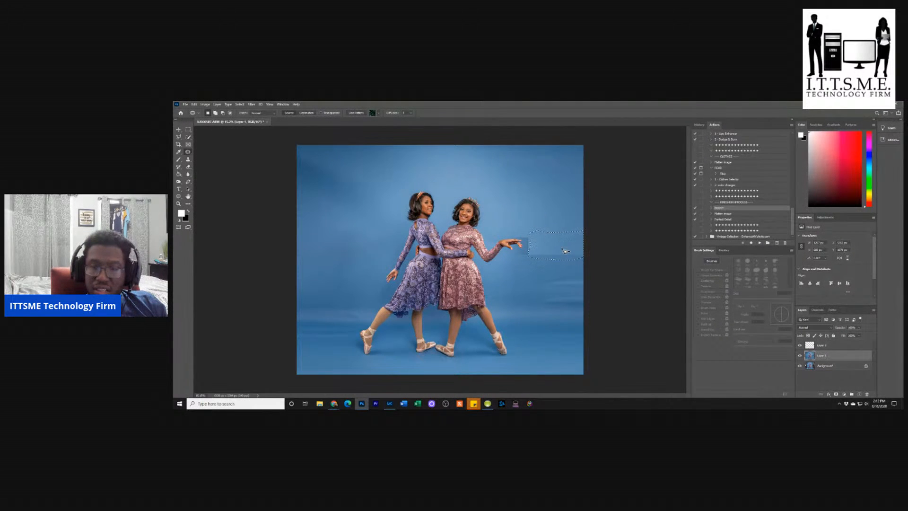
drag(566, 251, 558, 208)
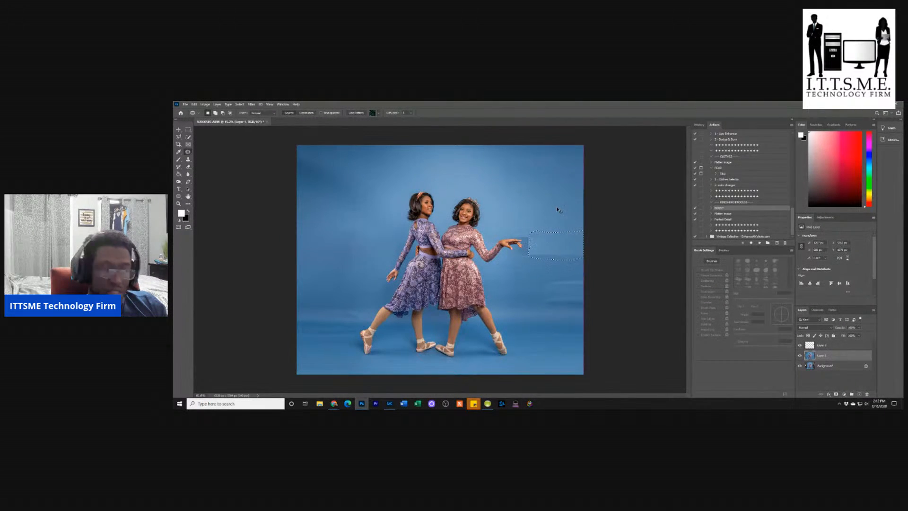
key(ctrl+d)
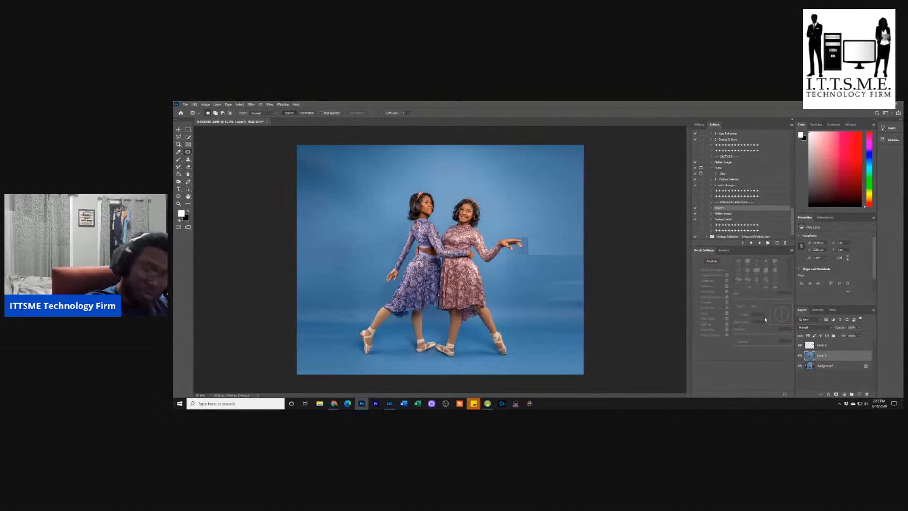
- Stamp all visible layers into a new merged layer, place it at the top of the stack and hide the two layers beneath it
key(ctrl+alt+shift+r)
key(ctrl+alt+shift+e)
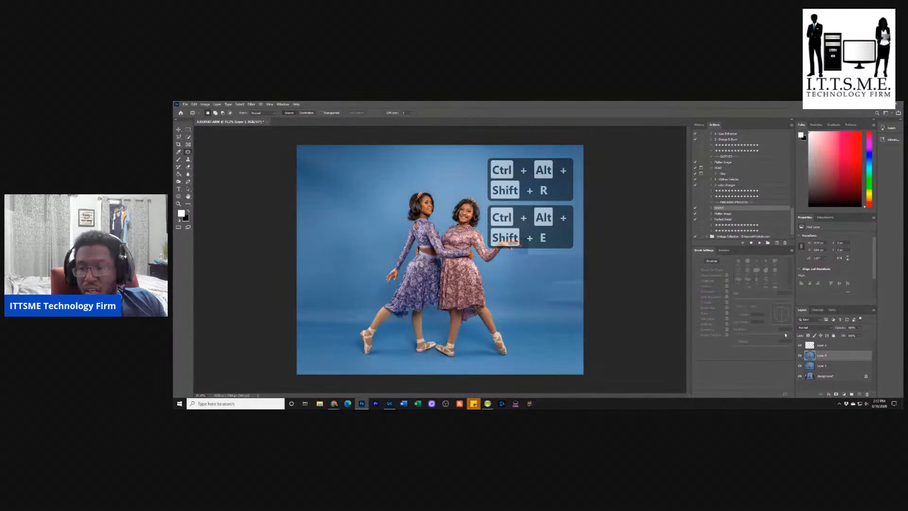
drag(825, 356, 825, 344)
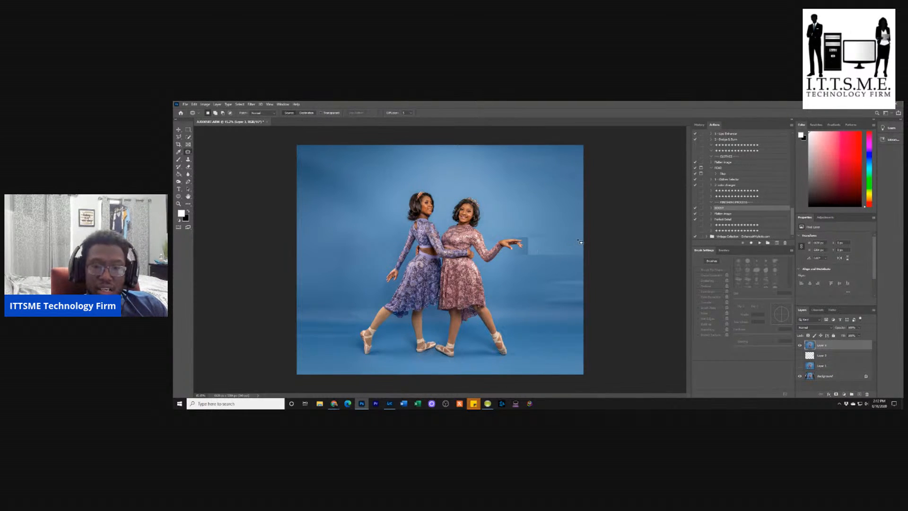
- Patch the strip's seams beside the right dancer's hand with clean backdrop from above, deselect and compare with the layer hidden
mouse_move(583, 233)
mouse_down()
mouse_move(526, 235)
mouse_move(526, 257)
mouse_move(590, 260)
mouse_move(594, 237)
mouse_move(564, 242)
mouse_move(564, 214)
mouse_up()
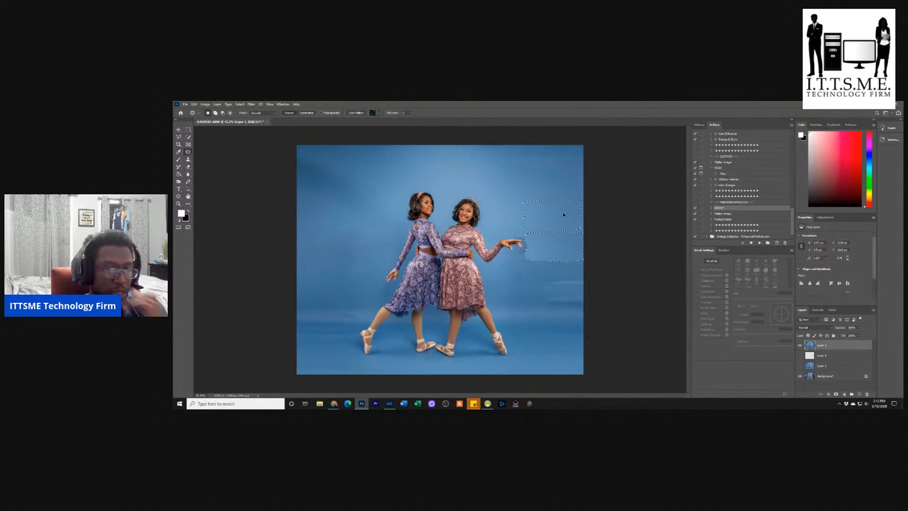
drag(563, 214, 564, 214)
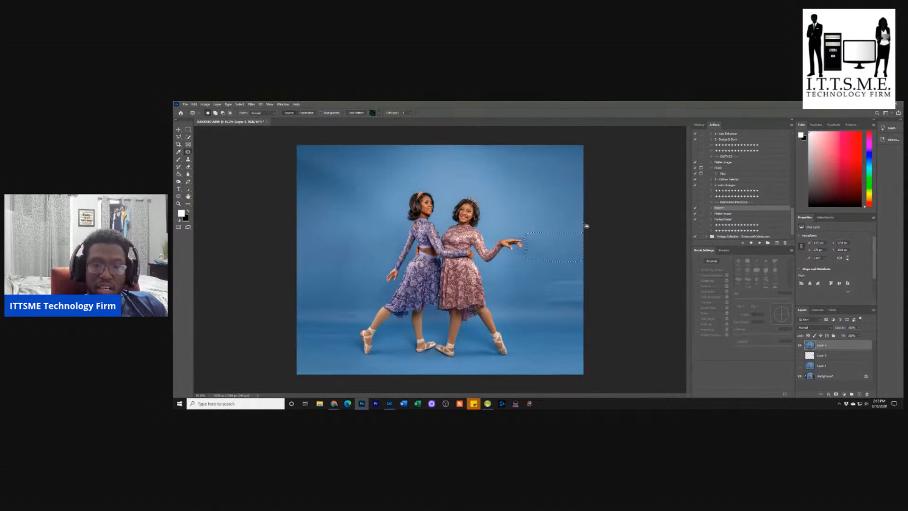
key(ctrl+d)
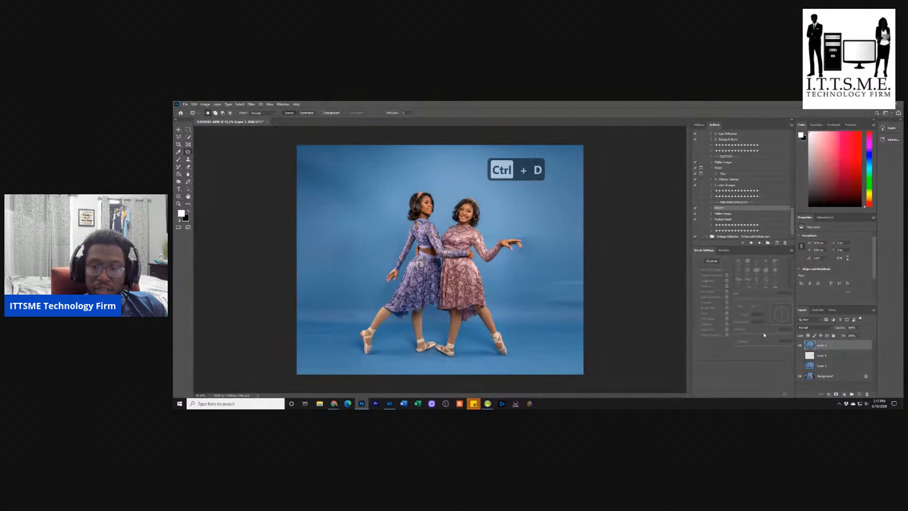
click(799, 346)
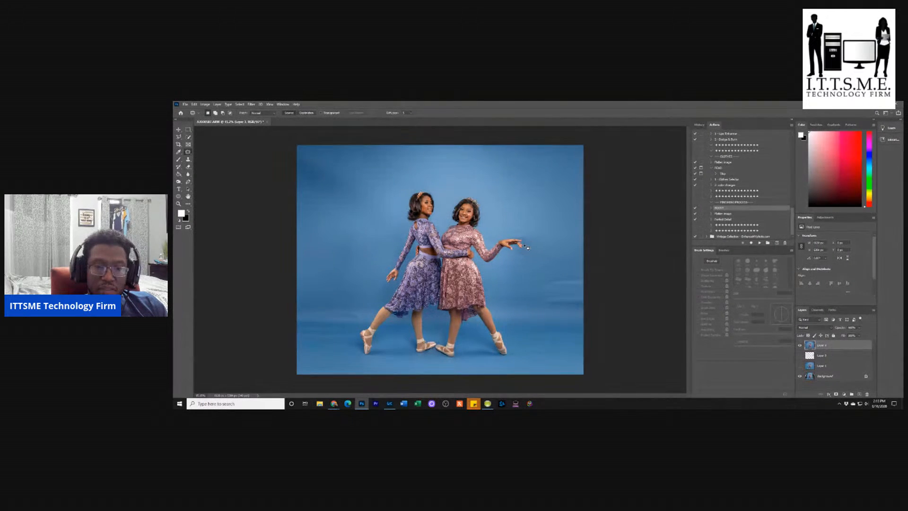
- Try to clone clean backdrop over the dark seam above and beside the right dancer's fingertips with the Clone Stamp
click(187, 159)
click(208, 161)
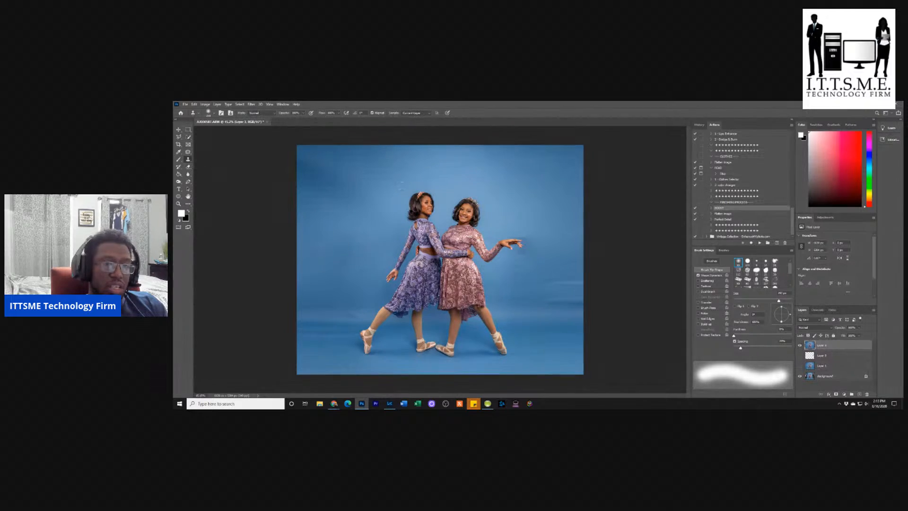
scroll(549, 233, up, 3)
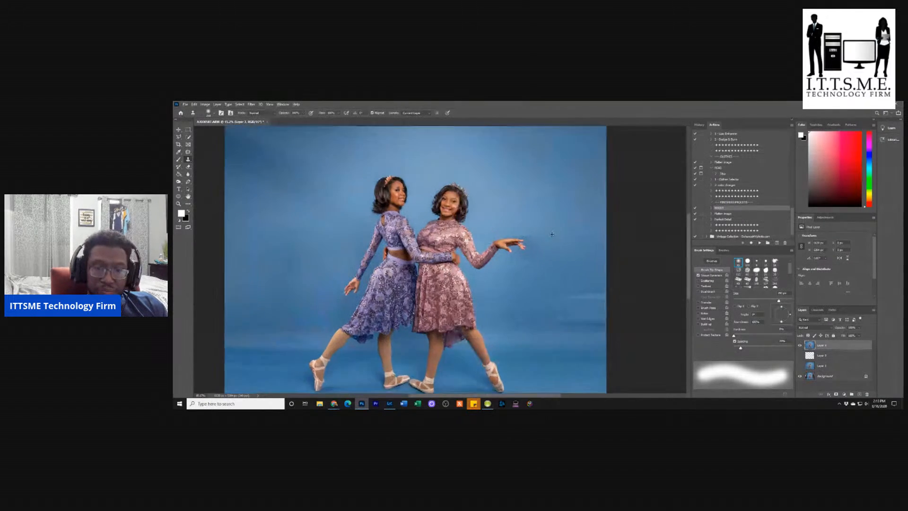
scroll(531, 244, up, 4)
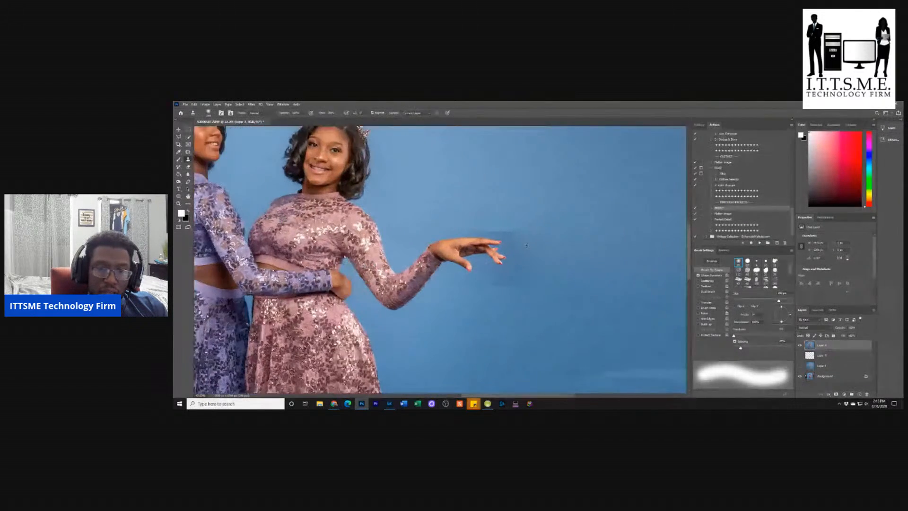
scroll(490, 231, up, 2)
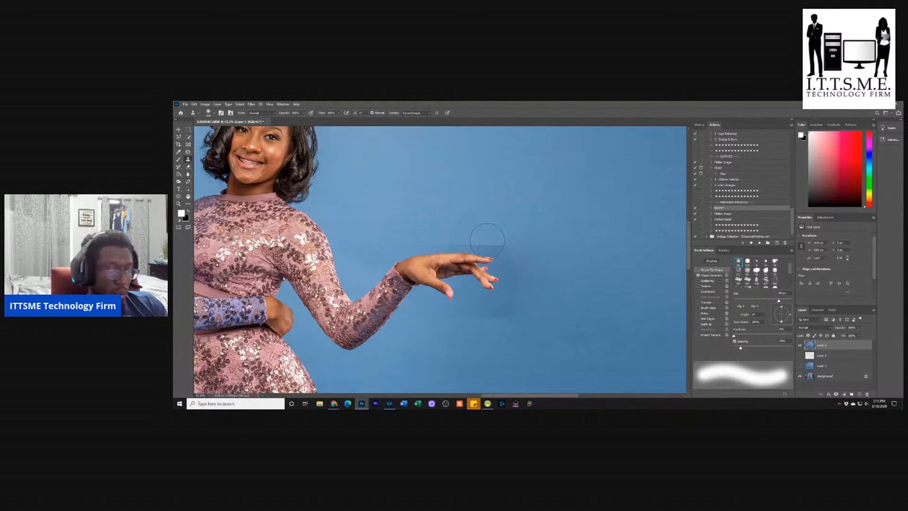
alt+click(479, 232)
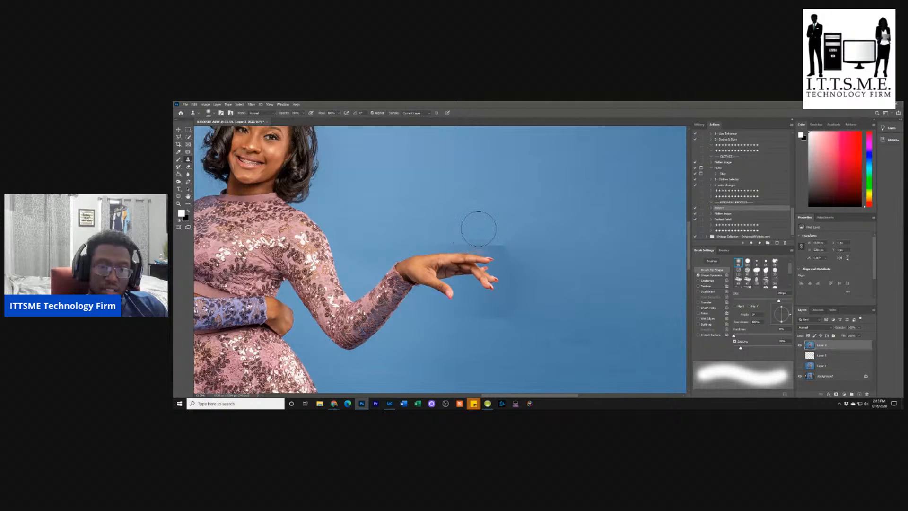
alt+click(470, 221)
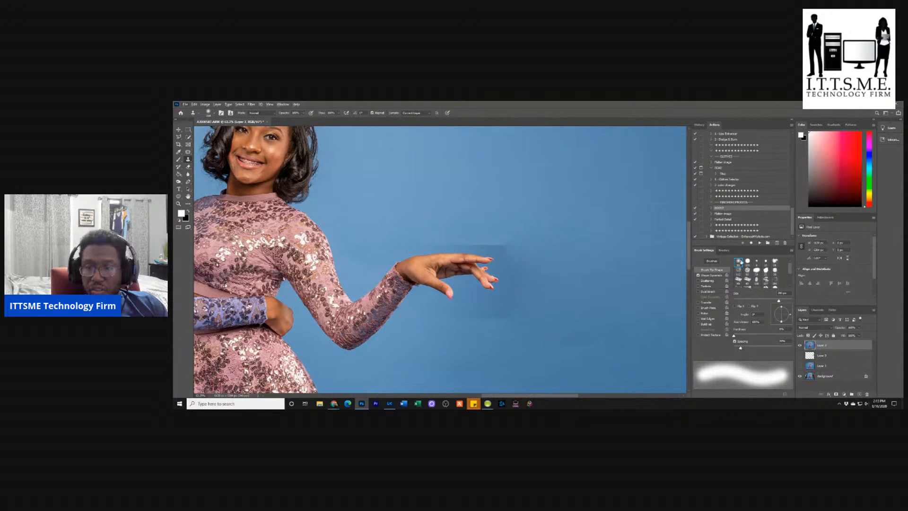
click(522, 253)
alt+click(462, 229)
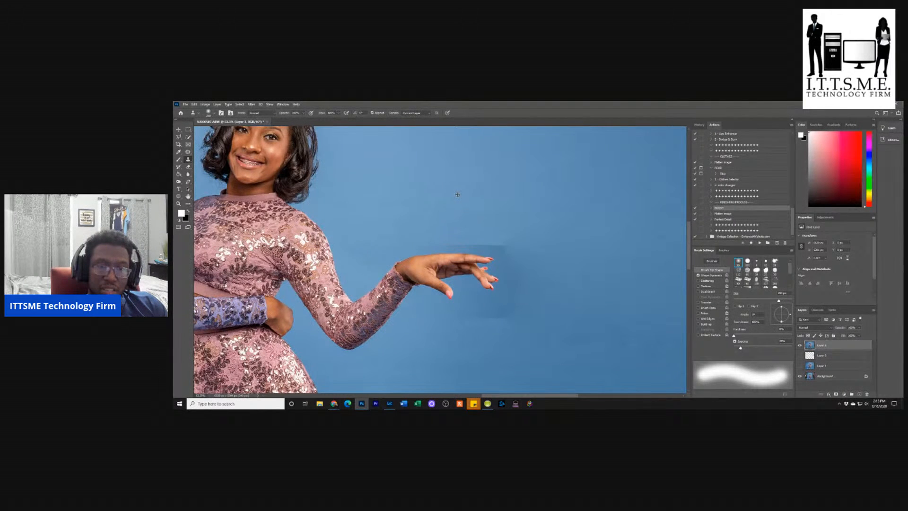
mouse_move(461, 233)
mouse_down()
mouse_move(508, 240)
mouse_move(442, 232)
mouse_move(520, 239)
mouse_up()
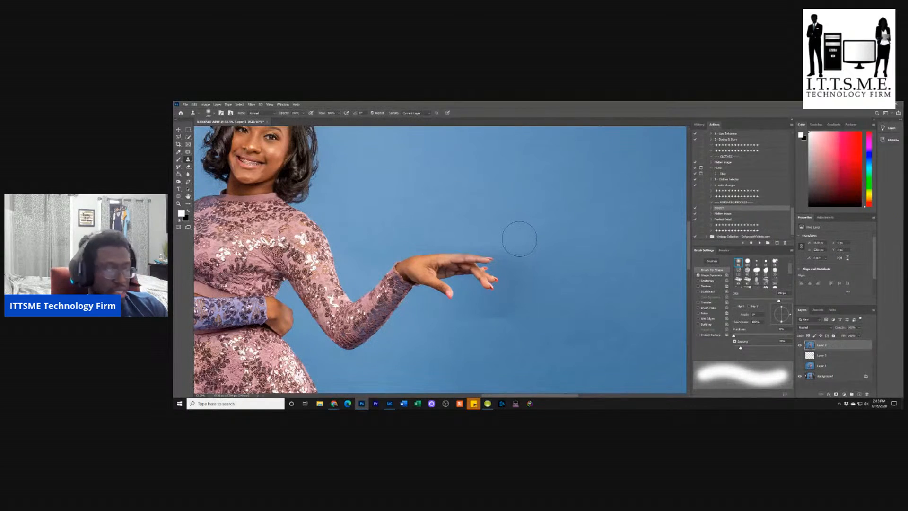
- Undo all the clone strokes around the right dancer's fingertips
key(ctrl+z)
key(ctrl+z)
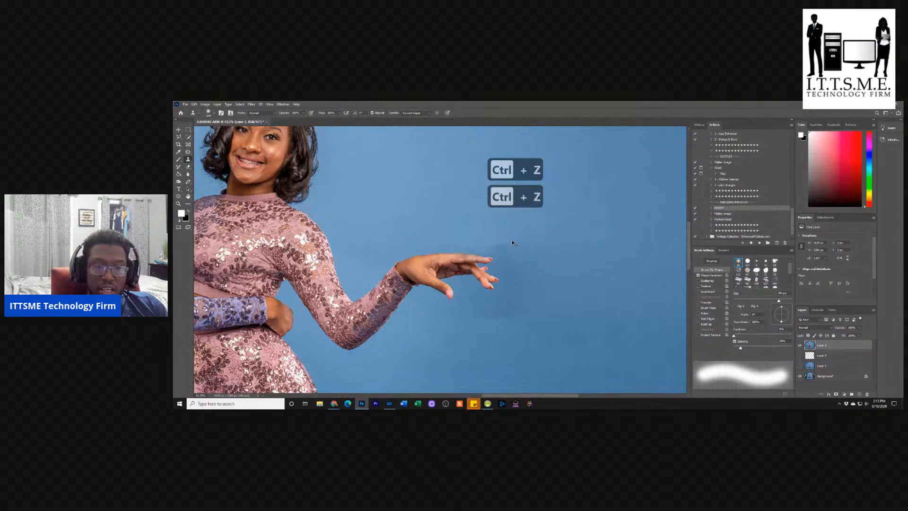
key(ctrl+z)
key(ctrl+z)
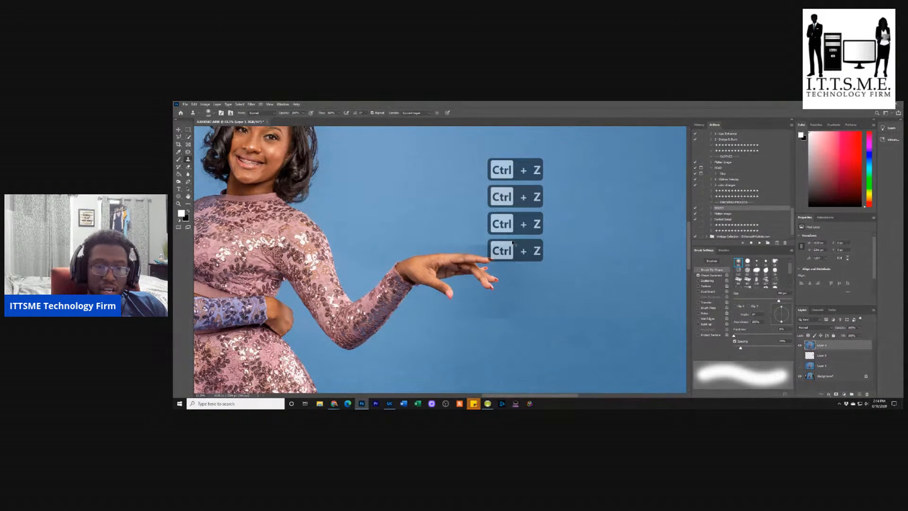
key(ctrl+z)
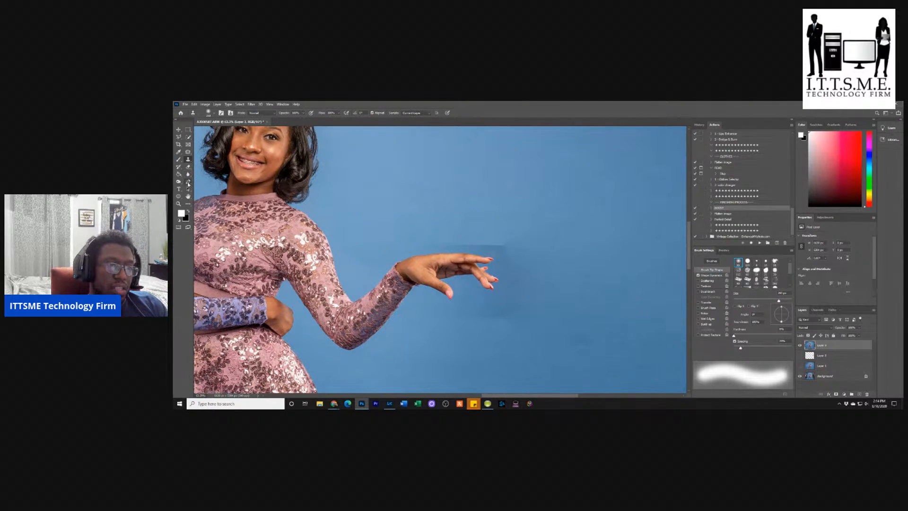
- Start a Pen tool path along the upper edge of the right dancer's outstretched hand, from near the wrist toward the index finger
click(188, 181)
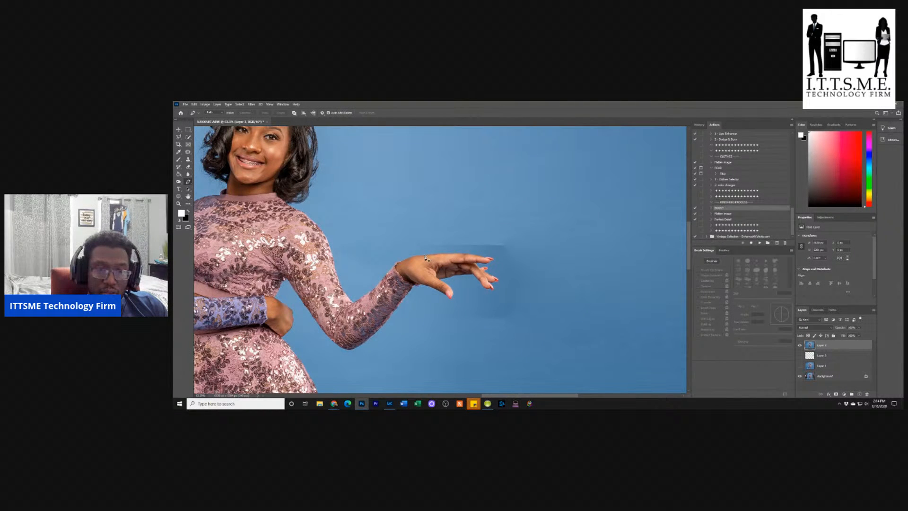
scroll(434, 255, up, 5)
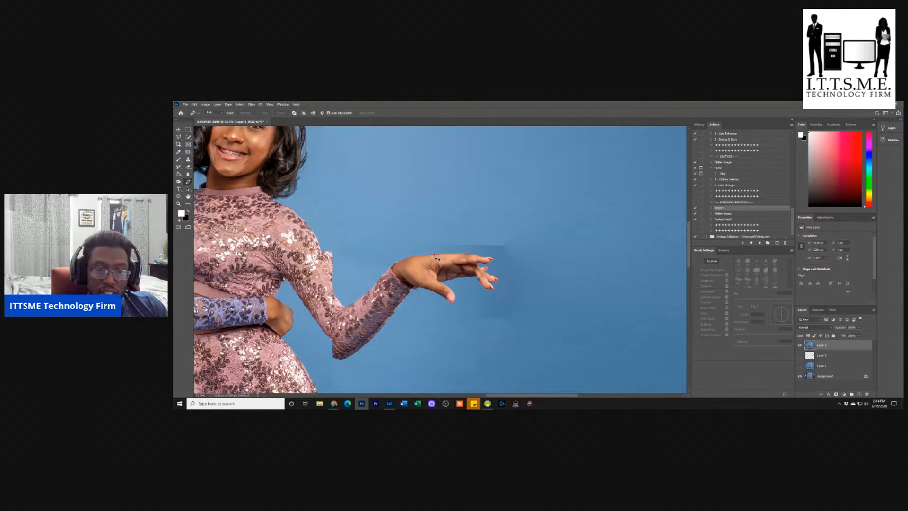
scroll(433, 253, up, 4)
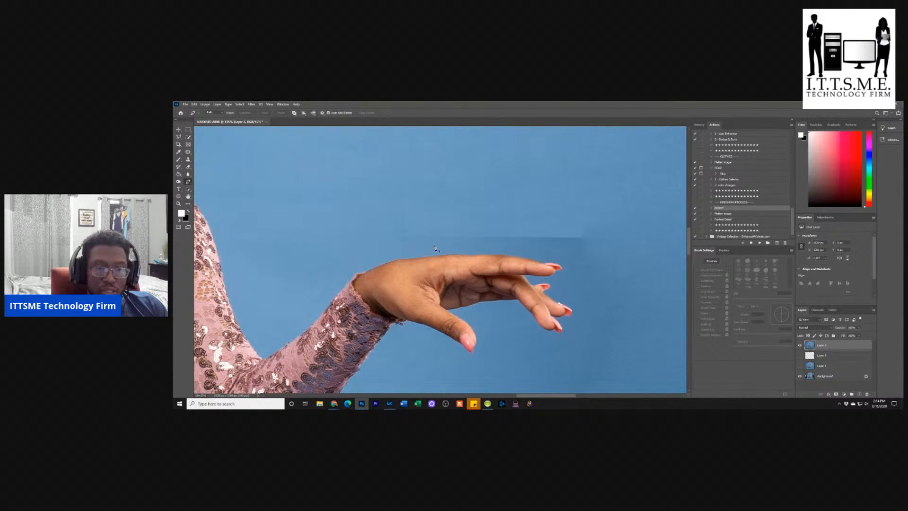
click(401, 261)
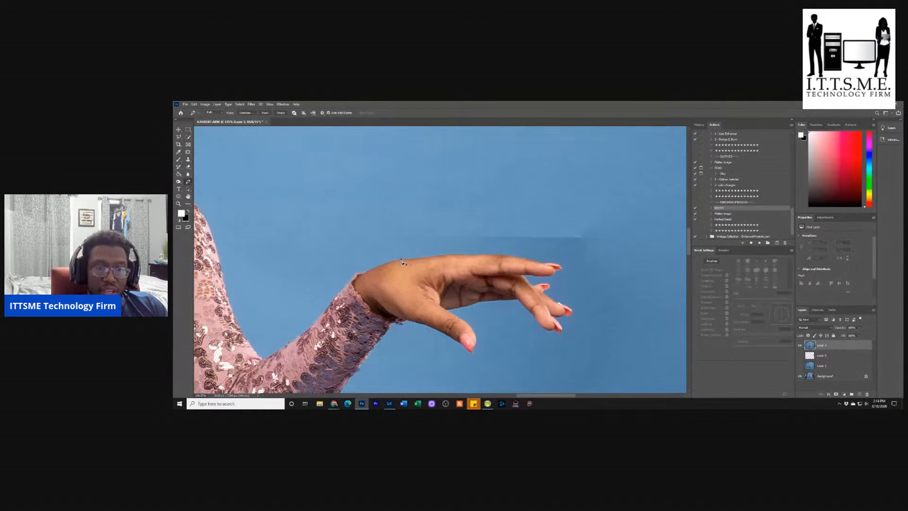
click(430, 259)
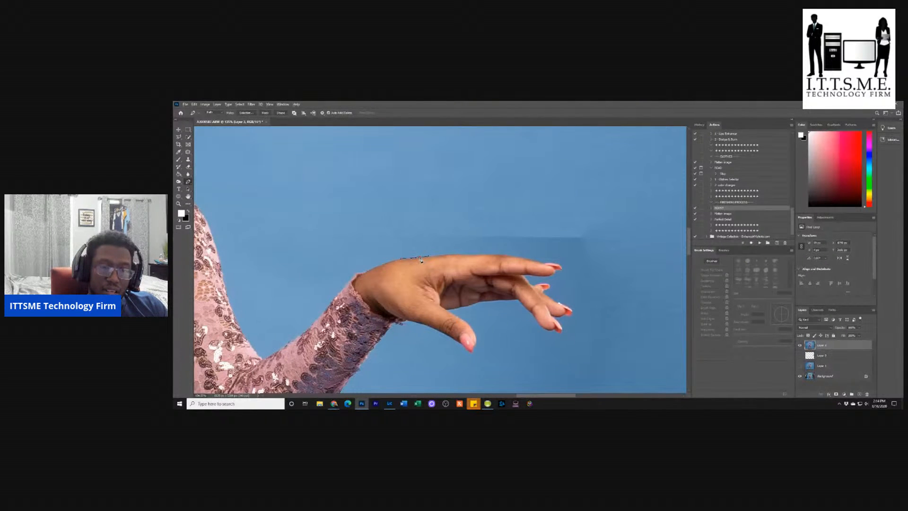
click(448, 257)
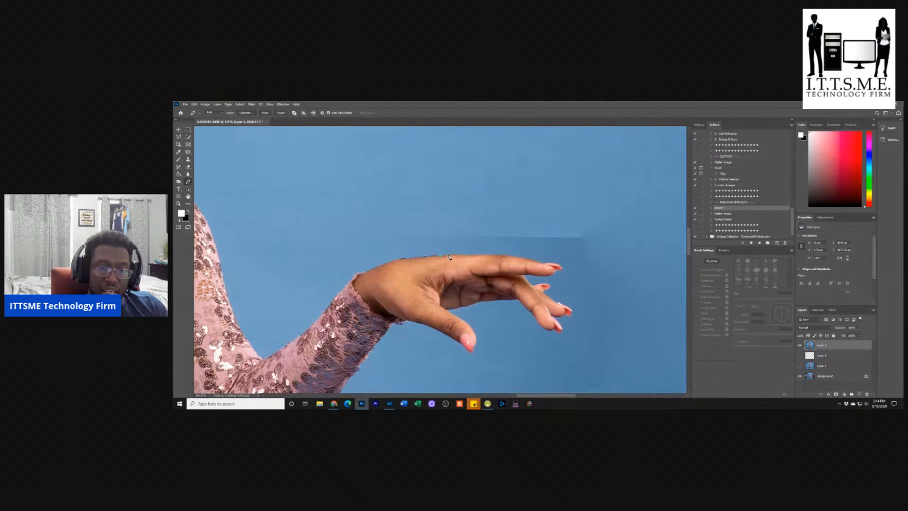
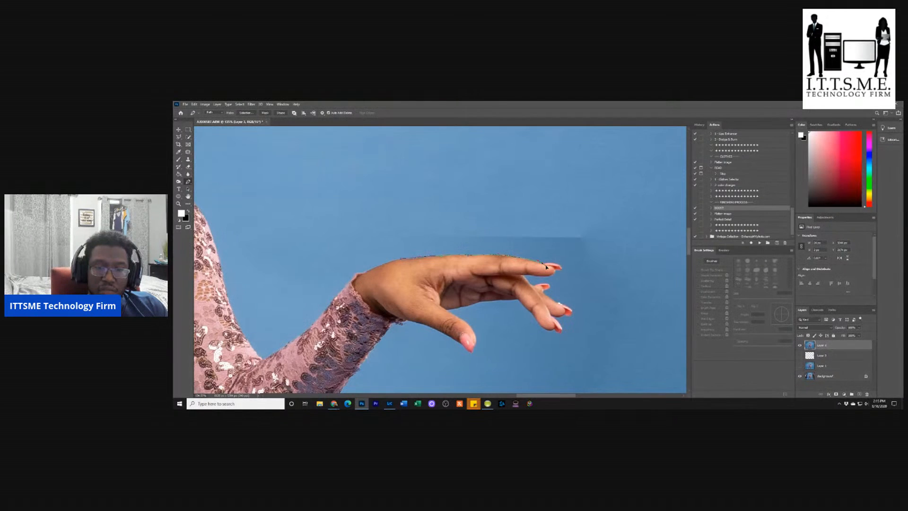
- Try to curve the path around the index fingertip and undo the misplaced anchor points
drag(543, 262, 515, 299)
drag(490, 244, 489, 217)
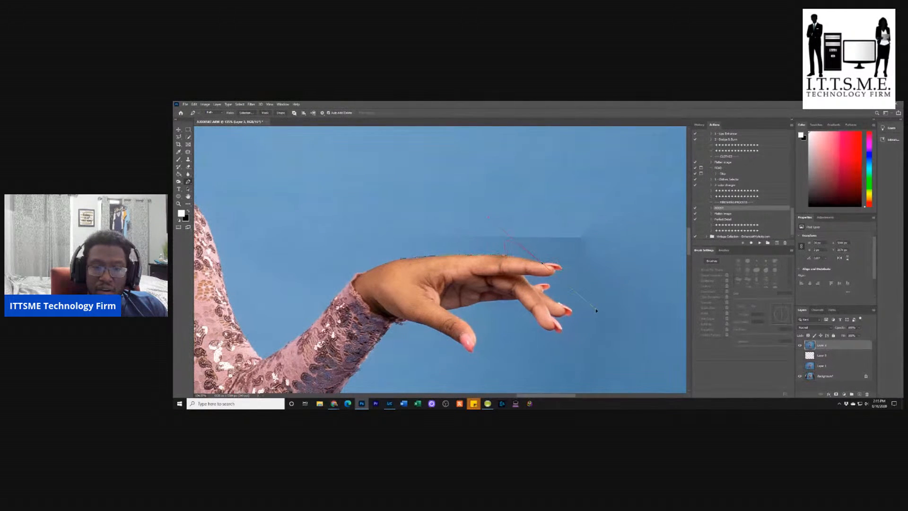
alt+click(543, 263)
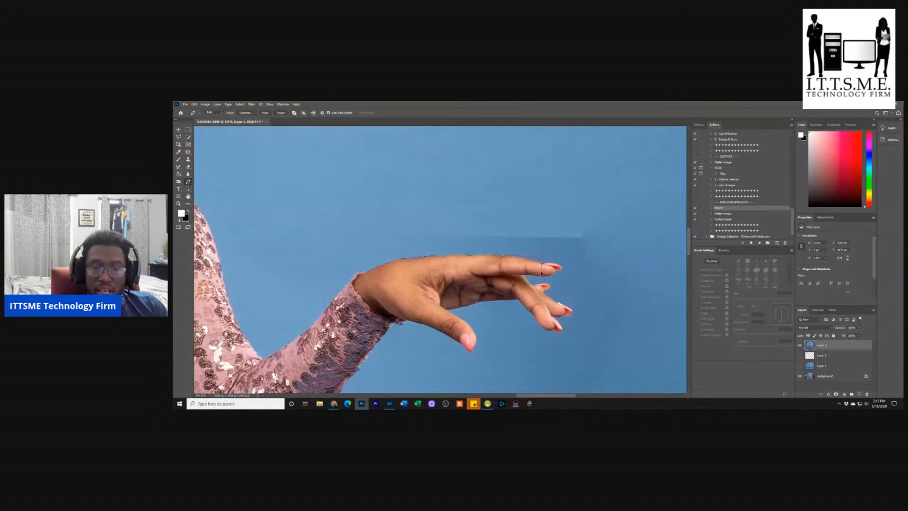
drag(544, 263, 570, 286)
click(567, 275)
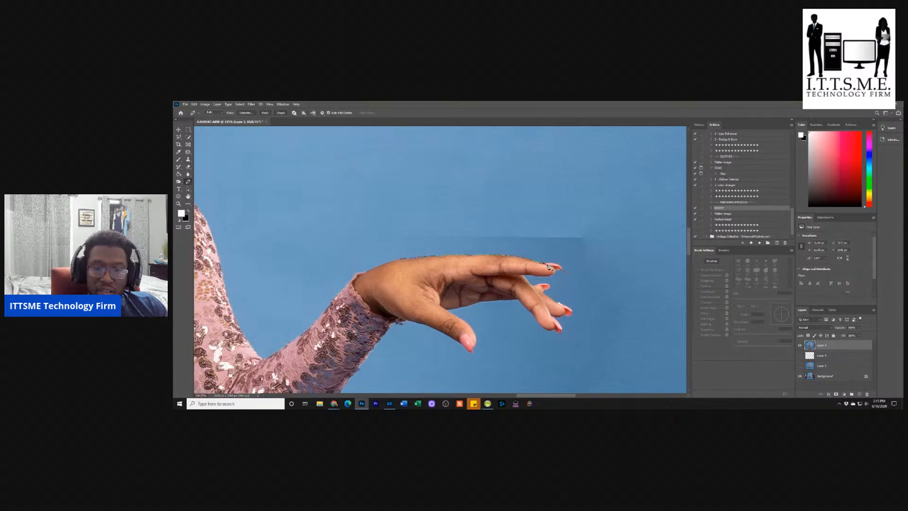
key(ctrl+z)
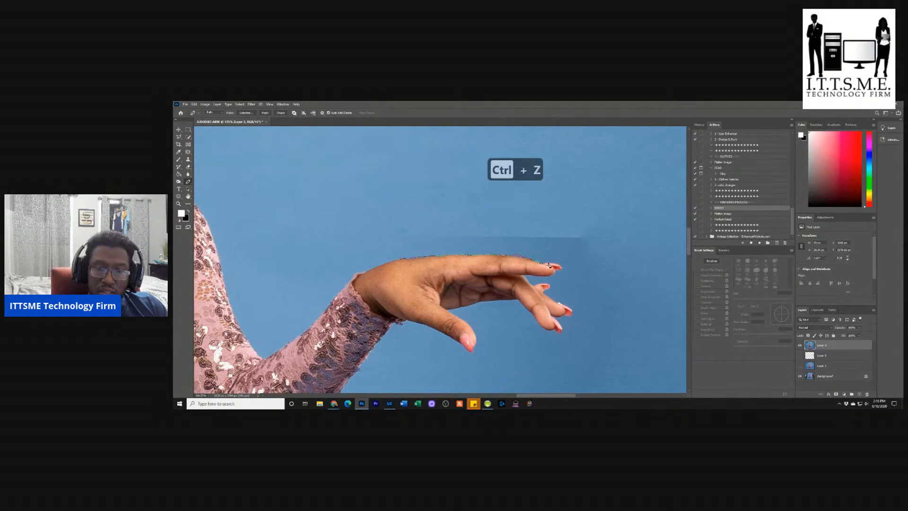
key(ctrl+z)
key(ctrl+z)
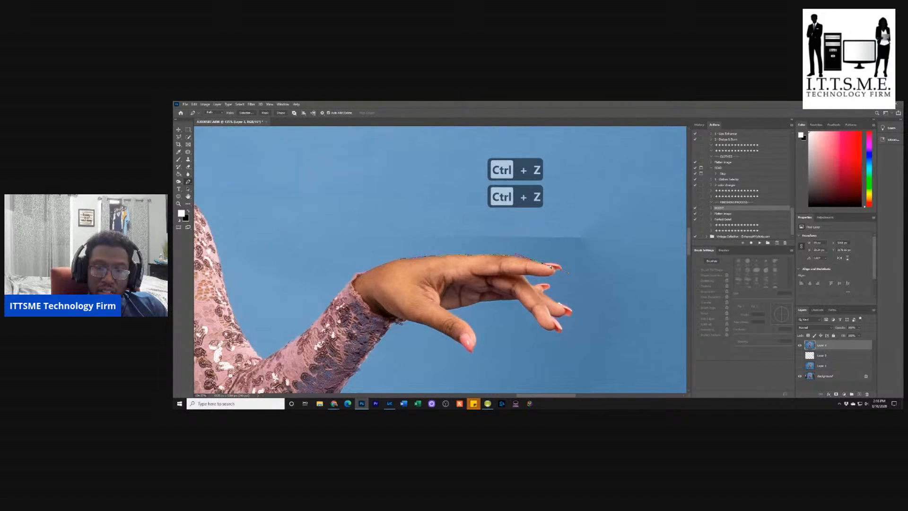
key(ctrl+z)
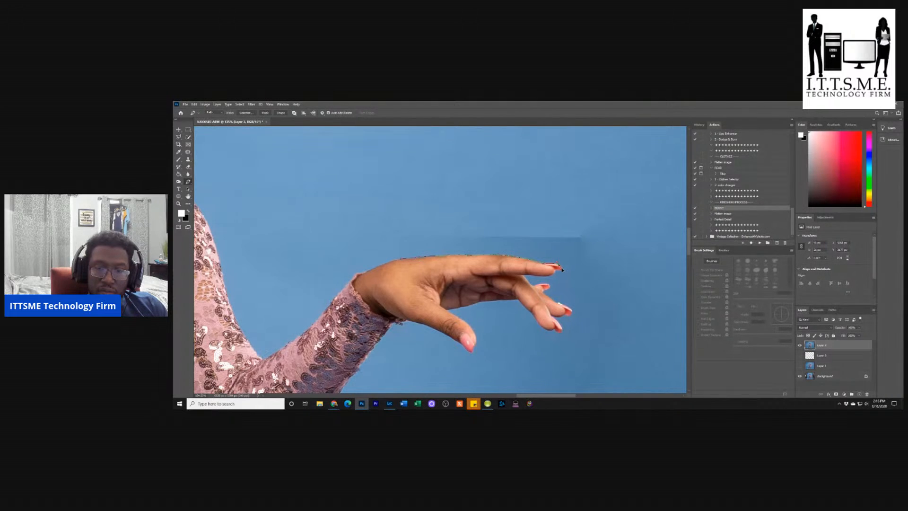
- Trace the path around the index fingertip and back along the finger's underside to the gap above the middle finger
click(562, 269)
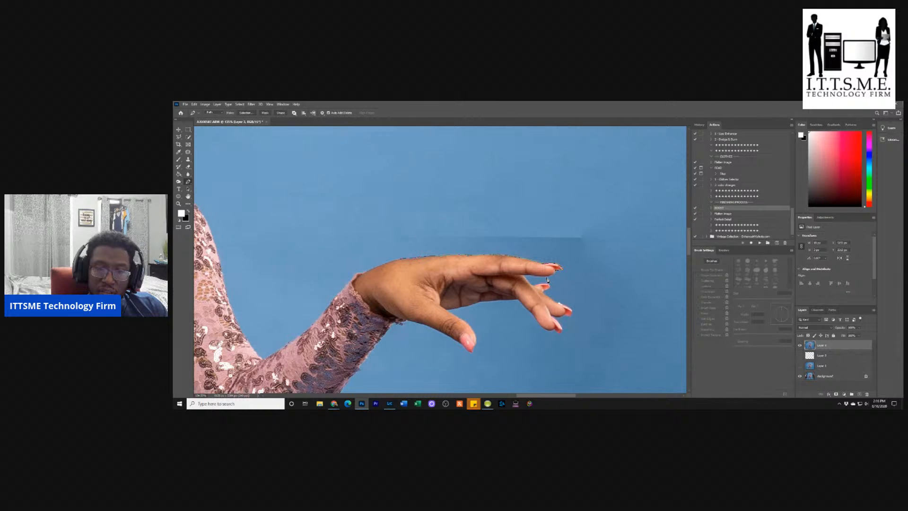
click(526, 279)
click(467, 284)
click(481, 276)
click(525, 279)
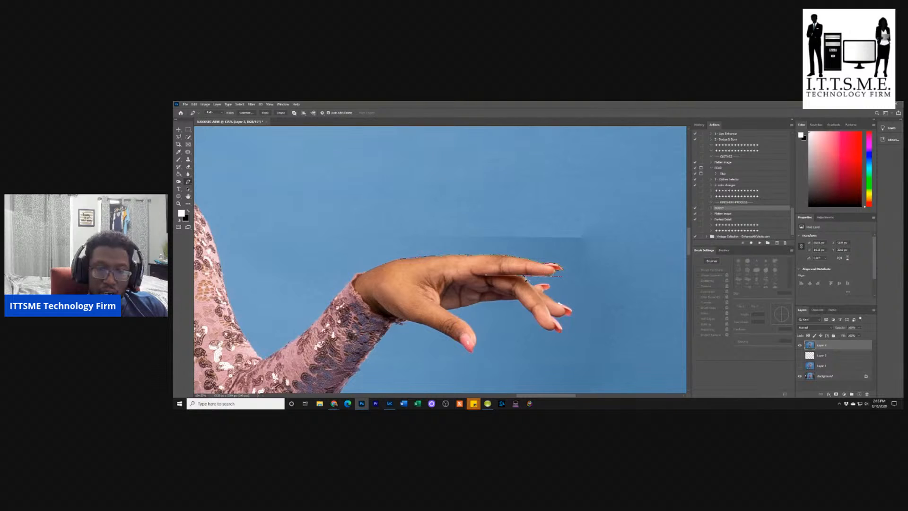
key(ctrl+z)
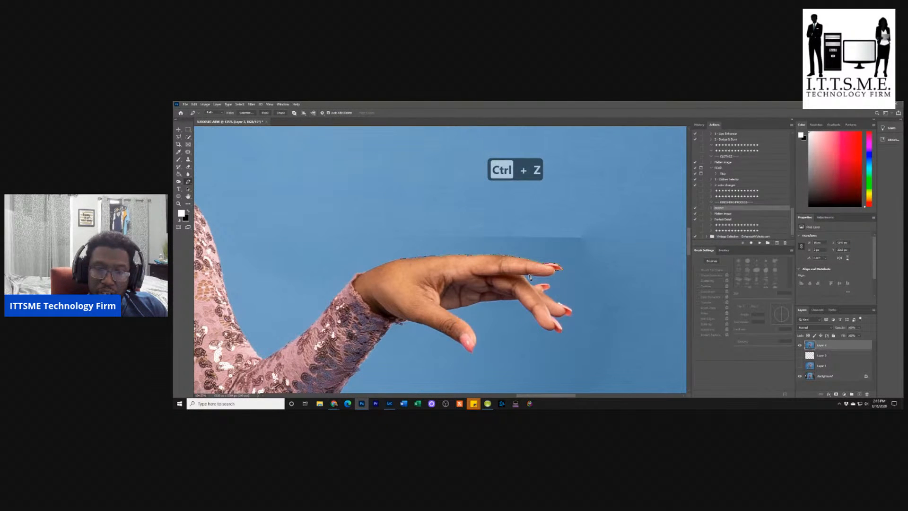
click(502, 271)
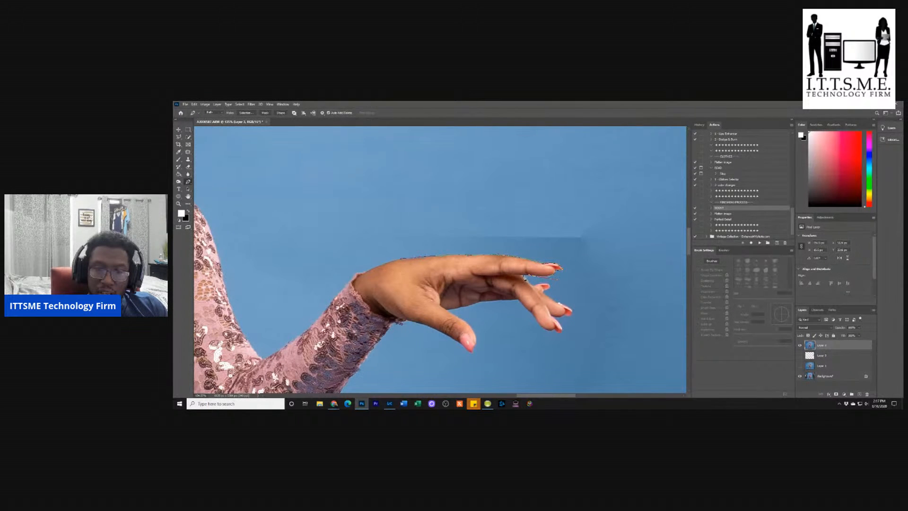
click(528, 283)
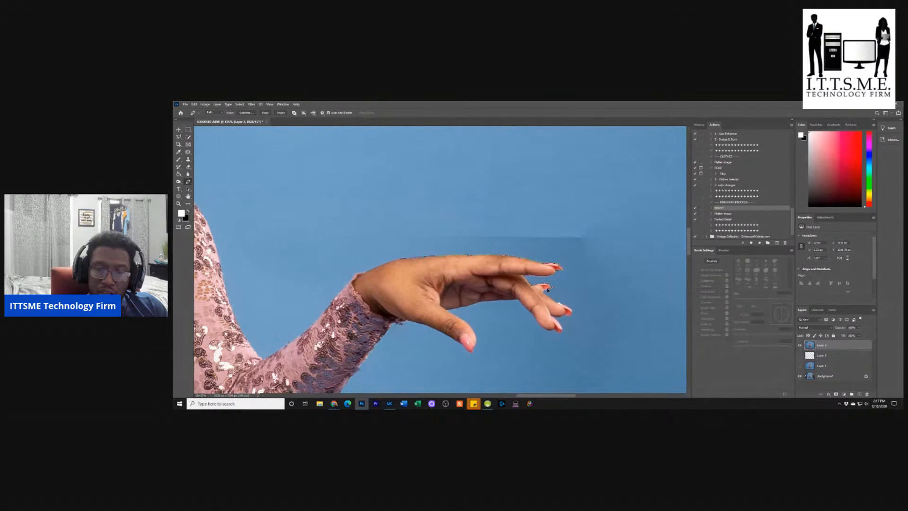
- Continue the path around the tips of the remaining fingers, following the edges of the red nails
click(548, 291)
click(546, 295)
click(558, 306)
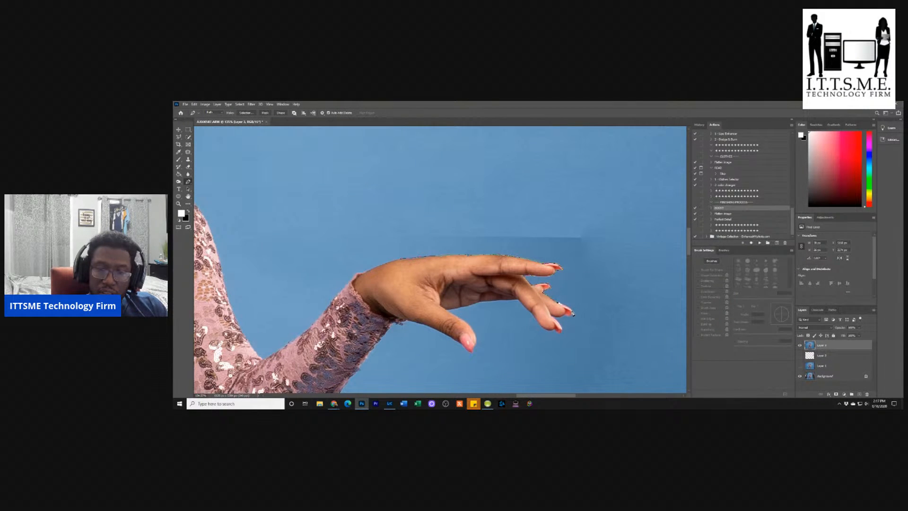
click(571, 314)
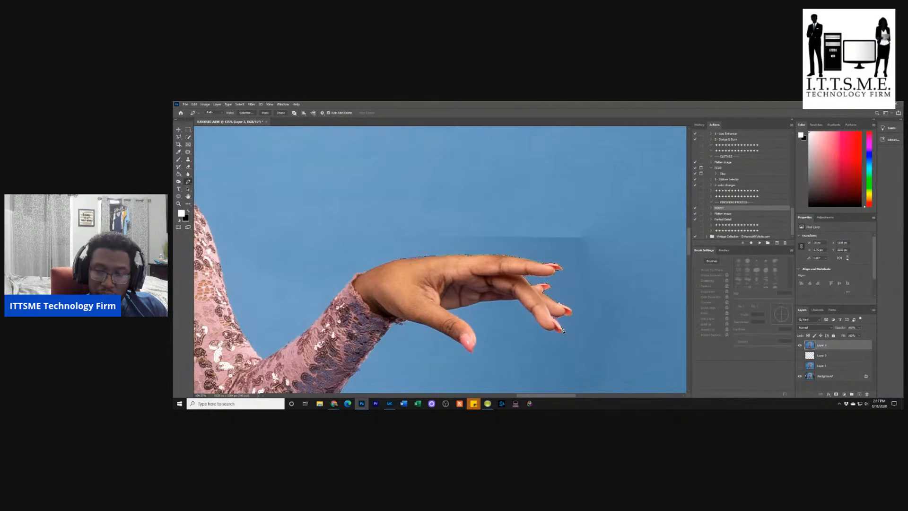
click(561, 334)
click(558, 335)
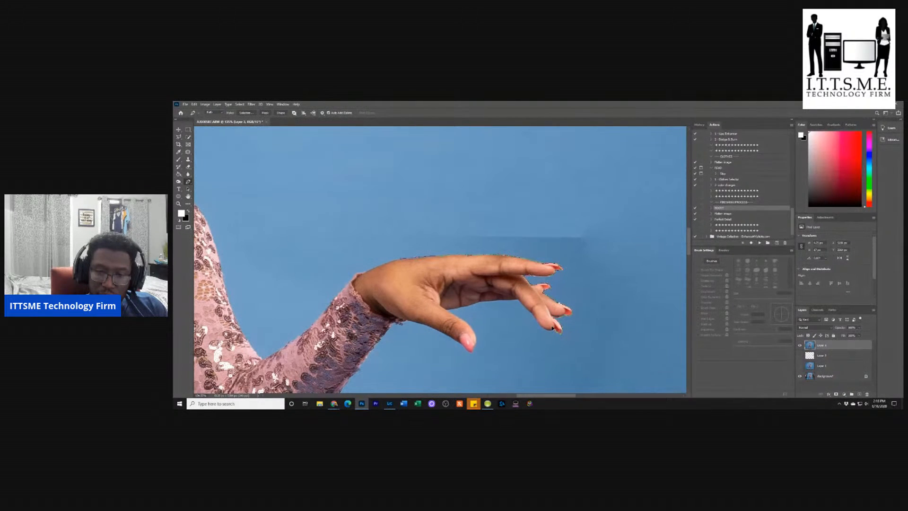
click(547, 334)
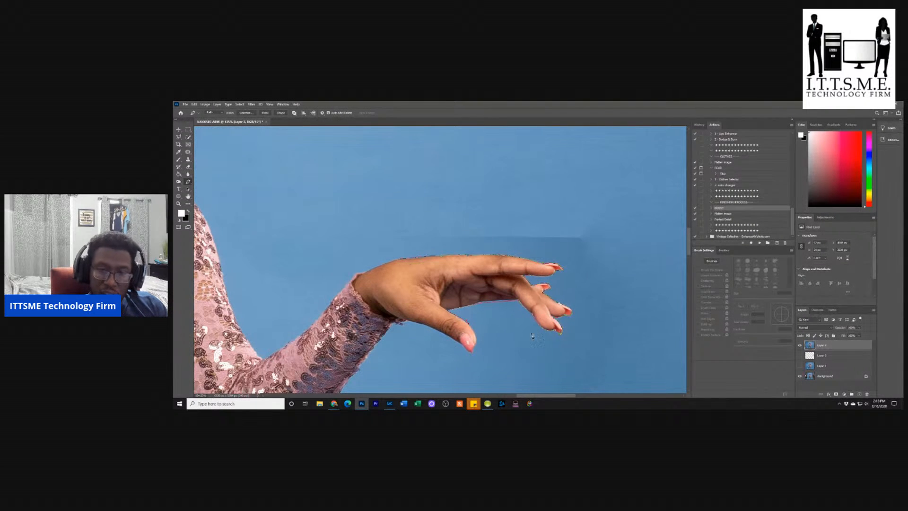
- Carry the path along the underside of the hand to the tip of the thumb
scroll(567, 339, down, 2)
scroll(584, 324, down, 2)
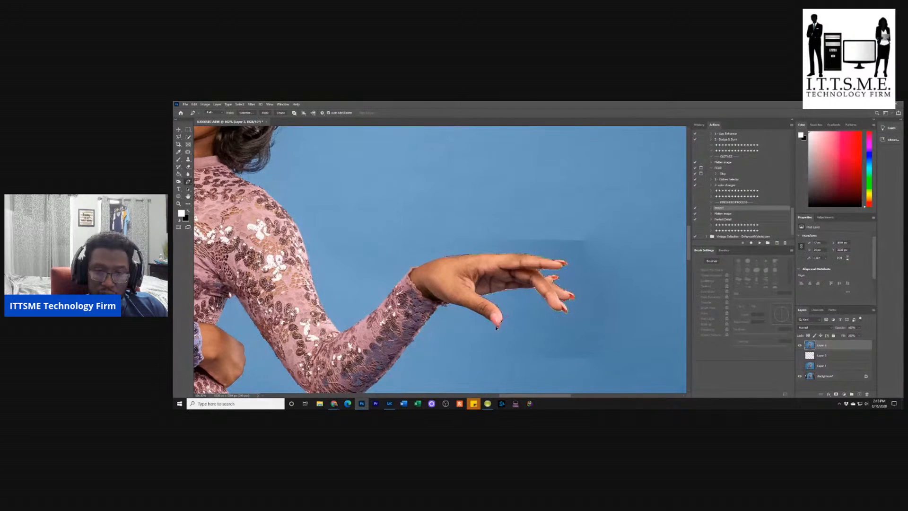
click(506, 328)
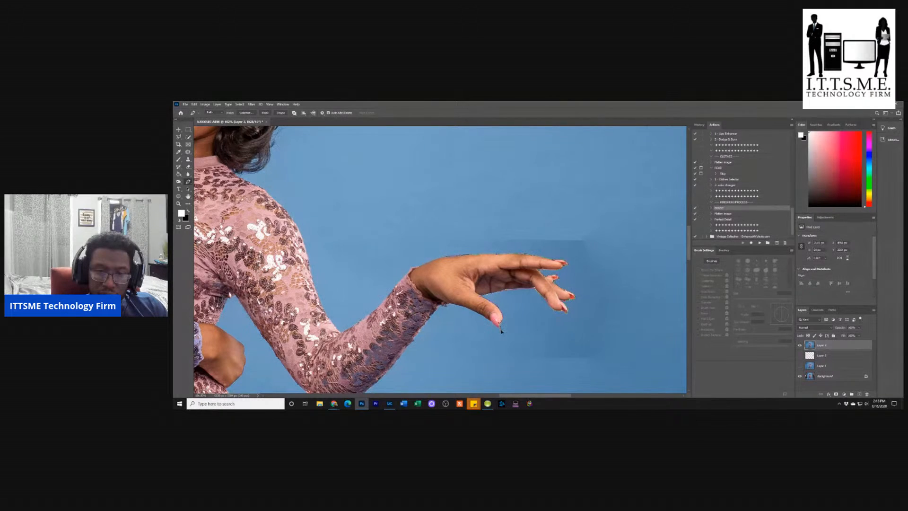
click(502, 332)
- Loop the path through the backdrop around the dark seams and close it at the starting point above the hand
click(491, 357)
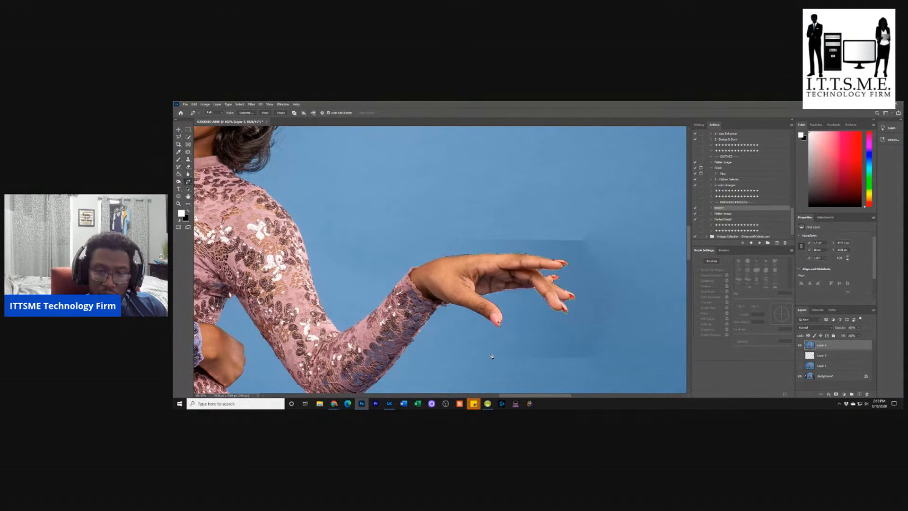
click(511, 373)
click(576, 371)
click(627, 362)
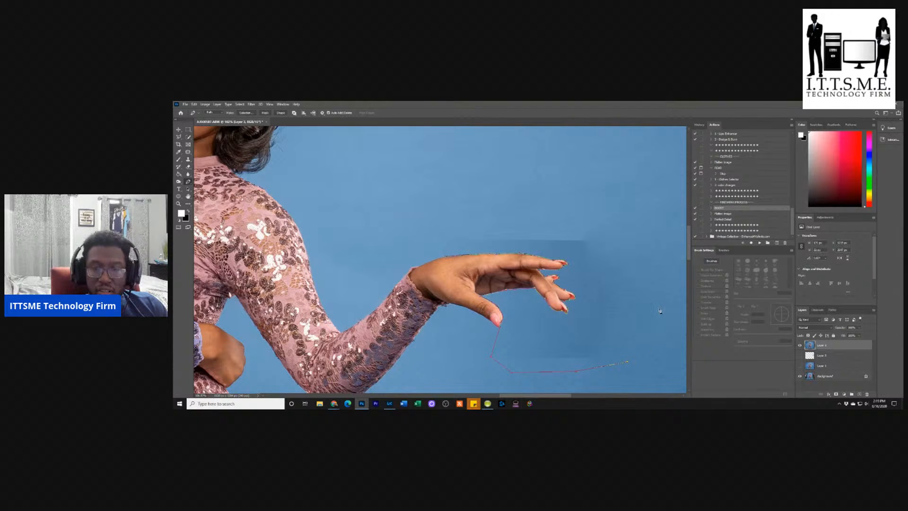
click(624, 236)
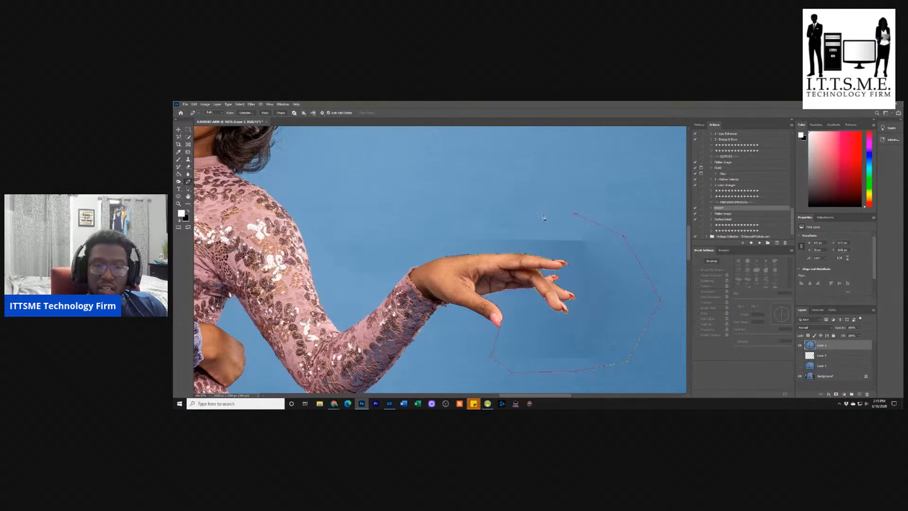
click(488, 209)
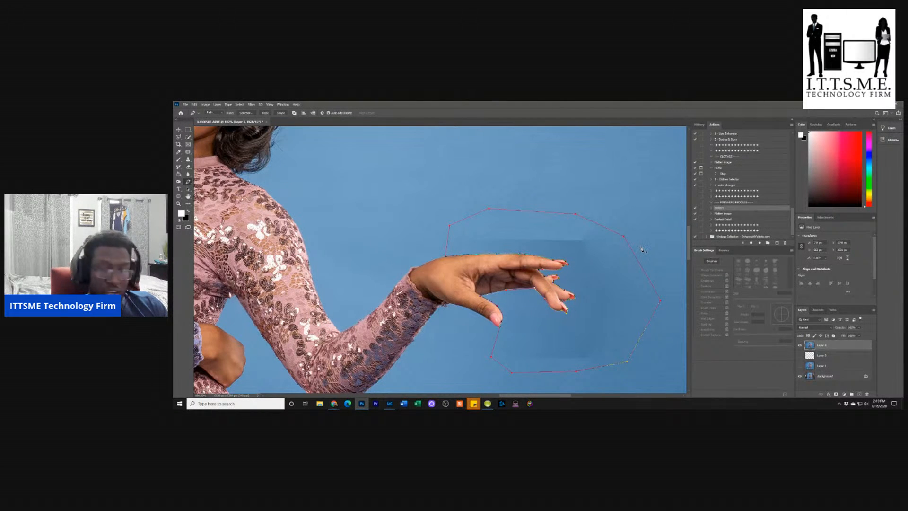
- Convert the closed path around the hand into a new selection
right_click(604, 267)
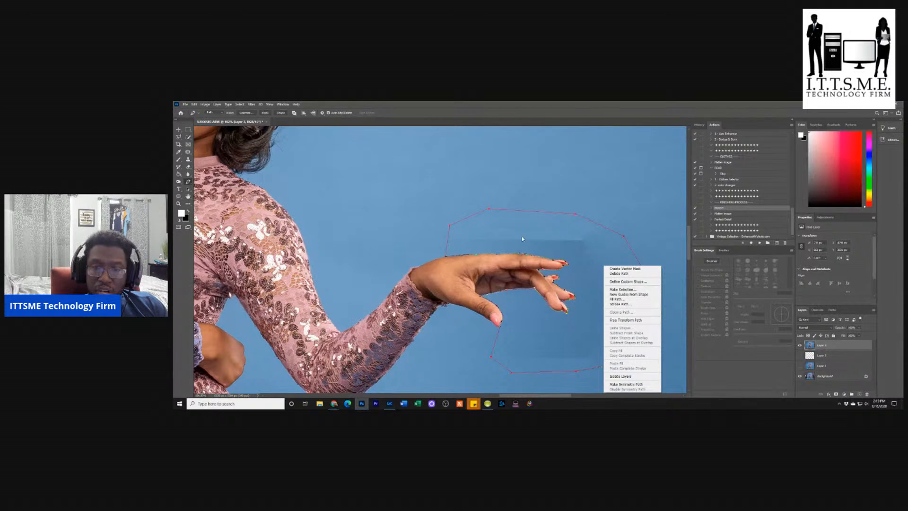
click(621, 290)
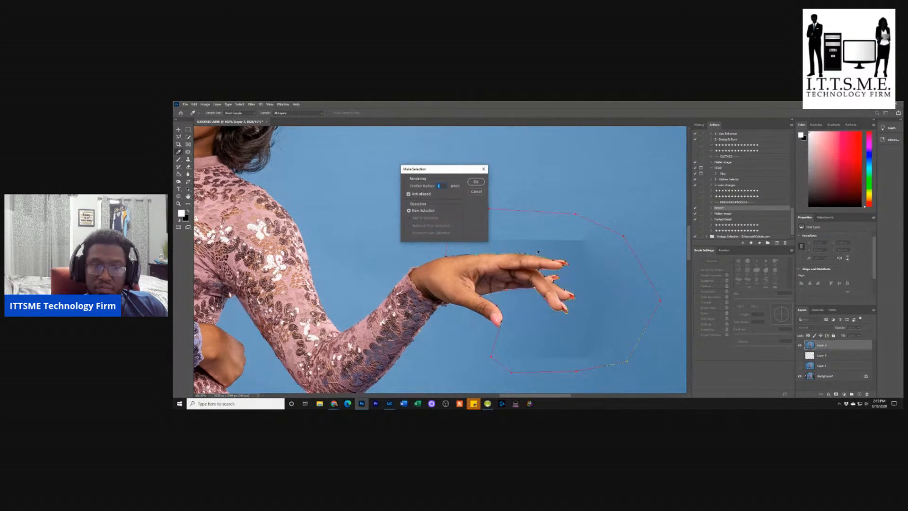
click(476, 183)
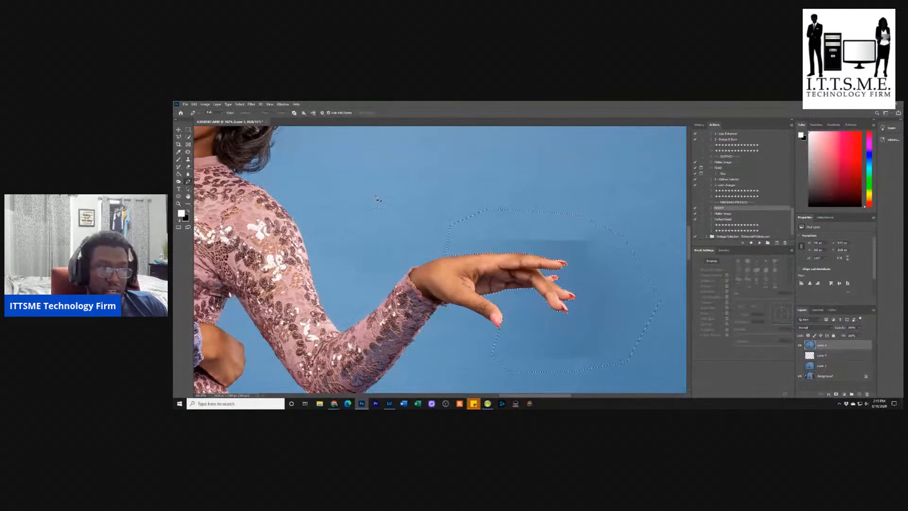
- Clone clean backdrop over the dark seams inside the selection around the hand with the Clone Stamp
click(188, 160)
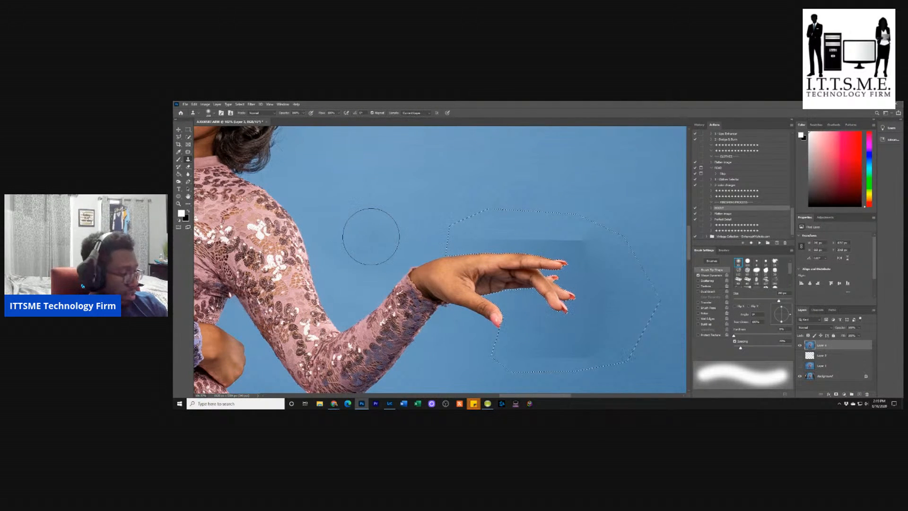
key(ctrl+z)
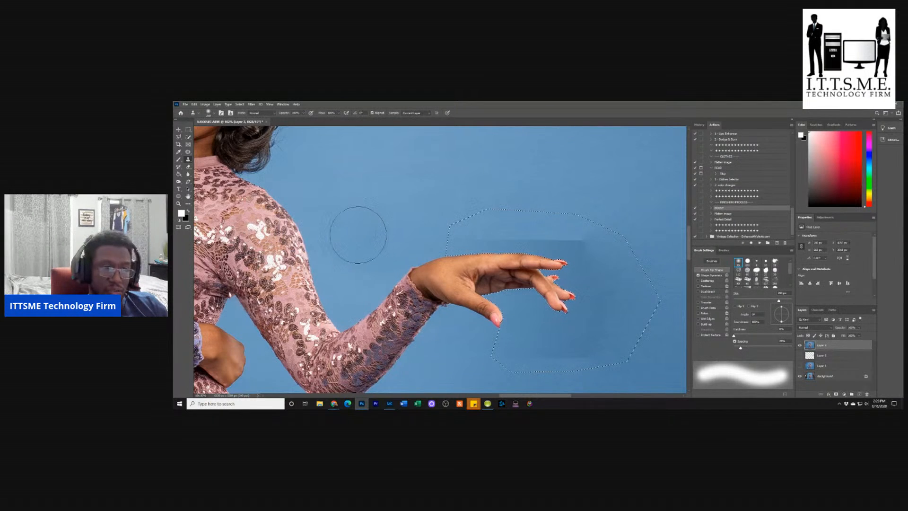
mouse_move(474, 234)
mouse_down()
mouse_move(511, 234)
mouse_move(523, 219)
mouse_move(574, 237)
mouse_move(589, 252)
mouse_move(582, 255)
mouse_move(596, 306)
mouse_up()
scroll(596, 306, down, 1)
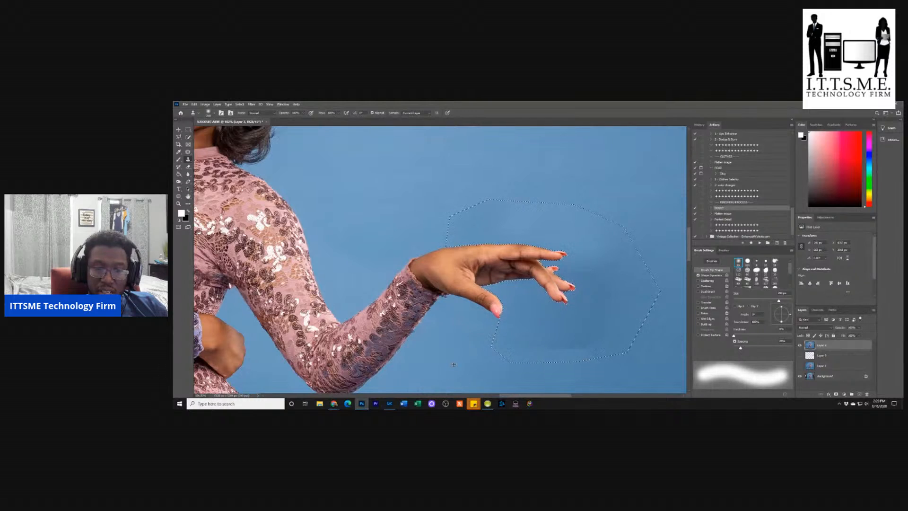
scroll(636, 341, down, 2)
scroll(610, 338, down, 6)
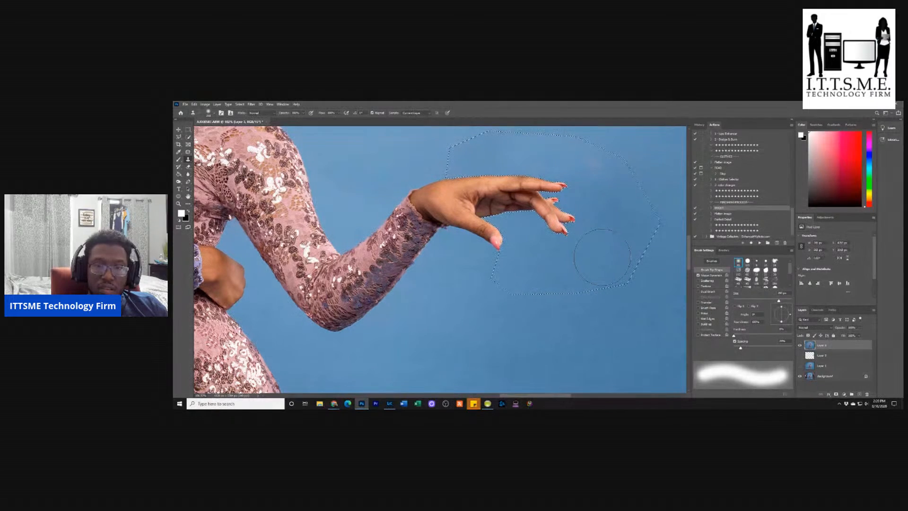
- Undo the last clone stroke and try another beside the fingertips, undoing that stroke as well
key(ctrl+z)
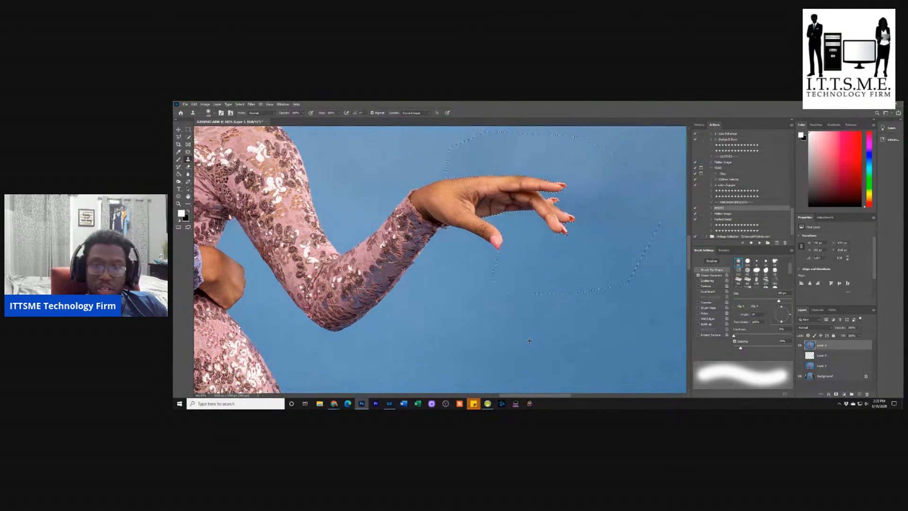
drag(560, 222, 566, 210)
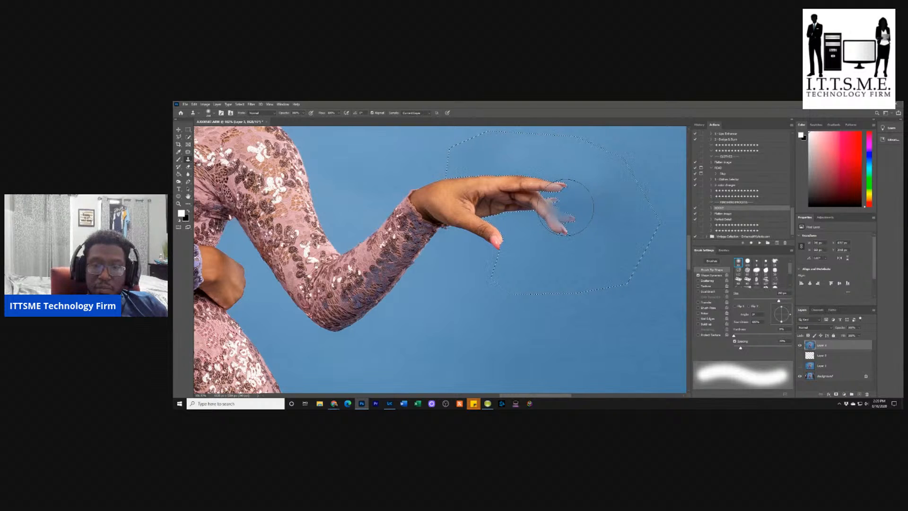
key(ctrl+z)
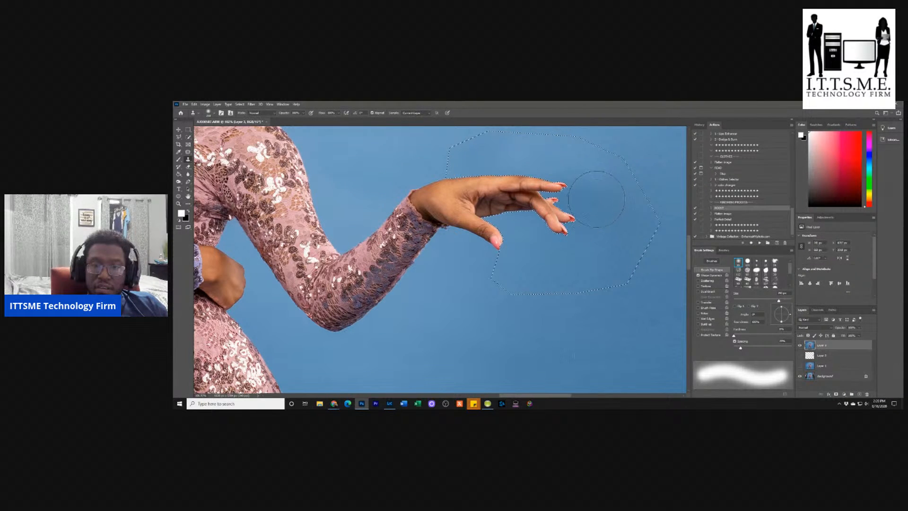
- Try cloning sampled backdrop from above the hand into the selection's upper edge, and undo the stroke
scroll(616, 220, down, 3)
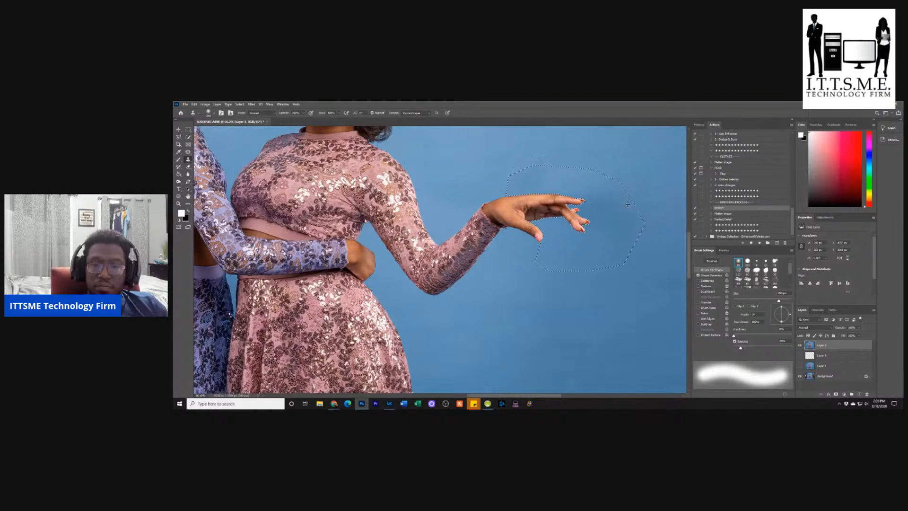
scroll(634, 222, down, 3)
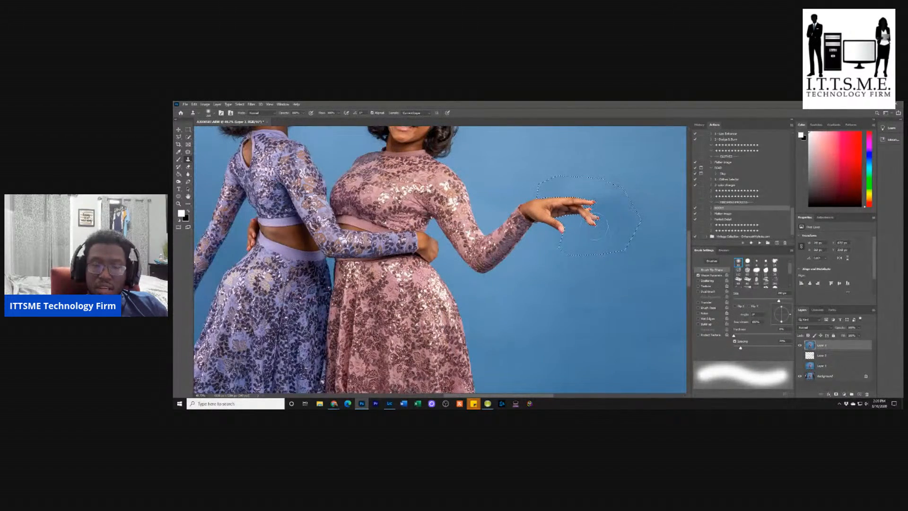
drag(520, 397, 543, 396)
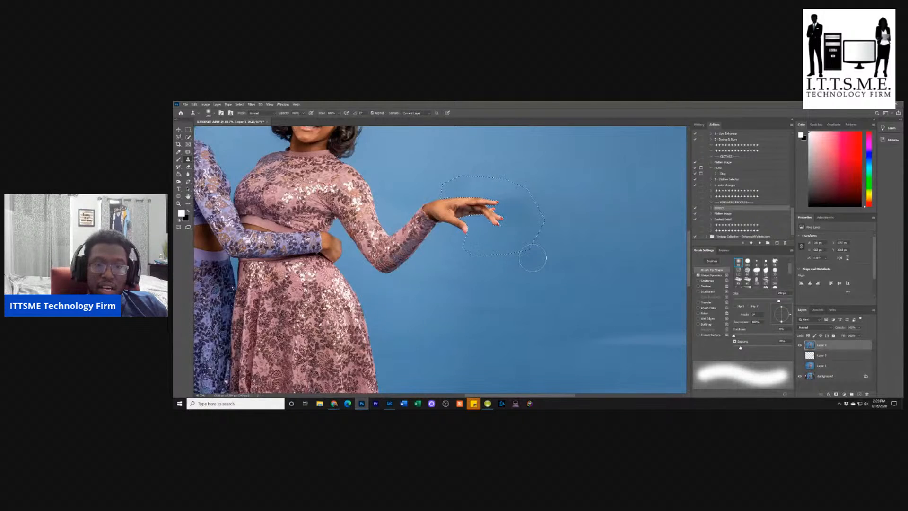
scroll(533, 259, up, 4)
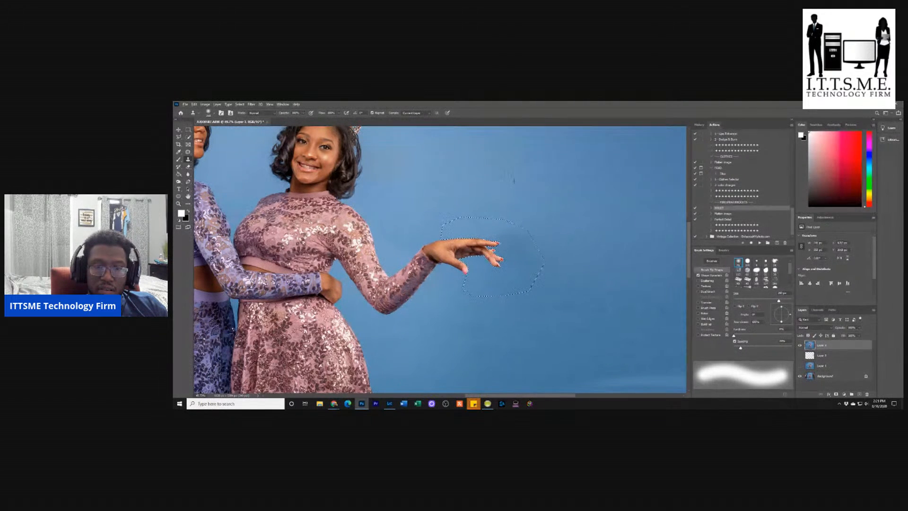
alt+click(513, 177)
drag(515, 199, 519, 237)
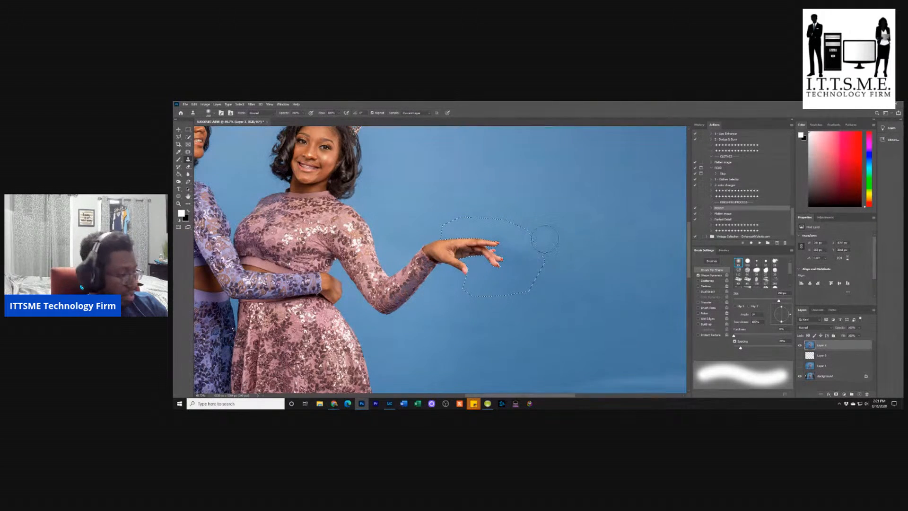
key(ctrl+z)
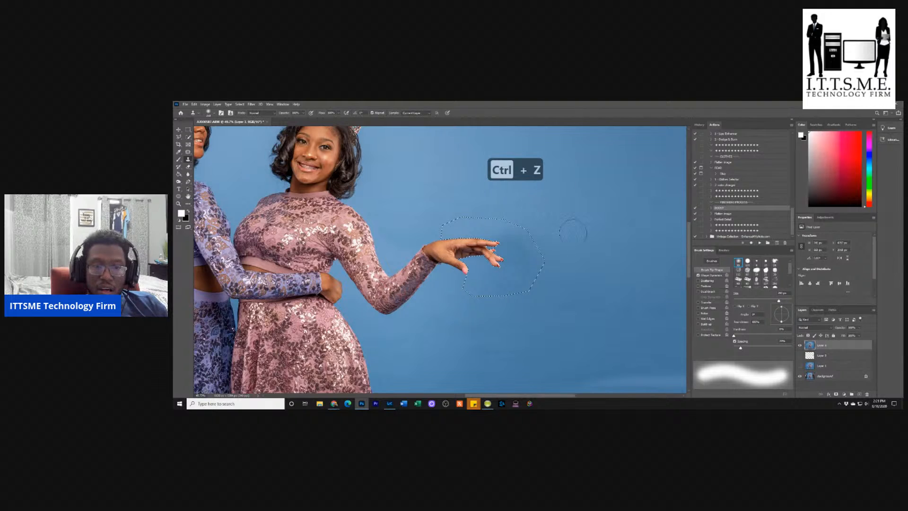
- Clear the selection around the right dancer's hand
scroll(591, 253, down, 5)
scroll(621, 256, down, 3)
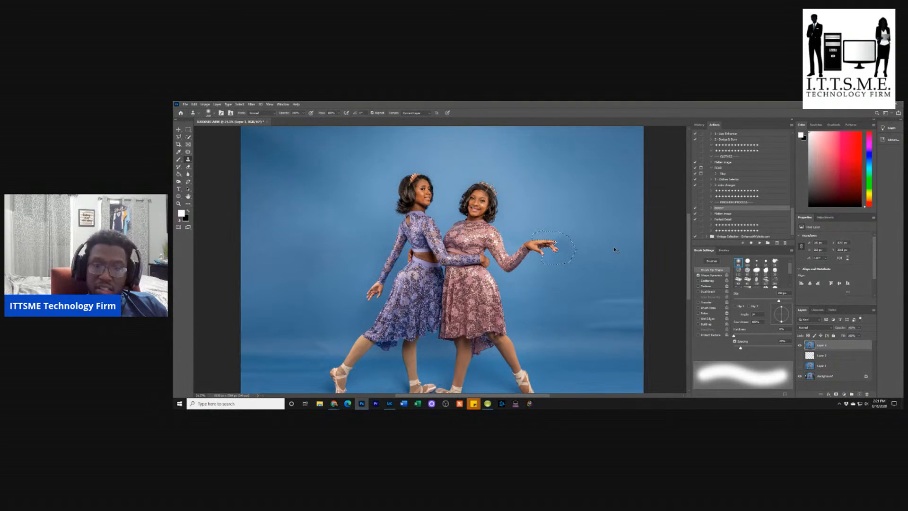
key(ctrl+d)
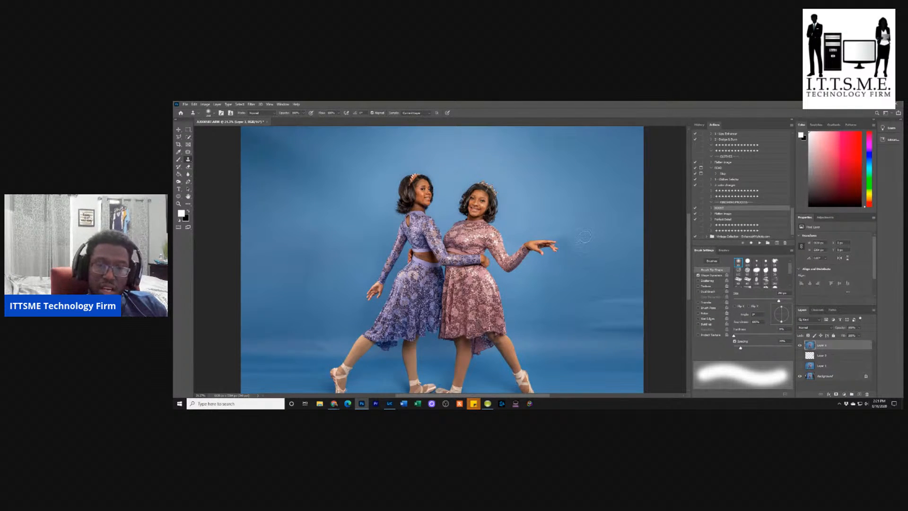
- With the Patch tool, replace the dark backdrop area beside the right dancer's fingertips with clean backdrop and deselect
click(188, 153)
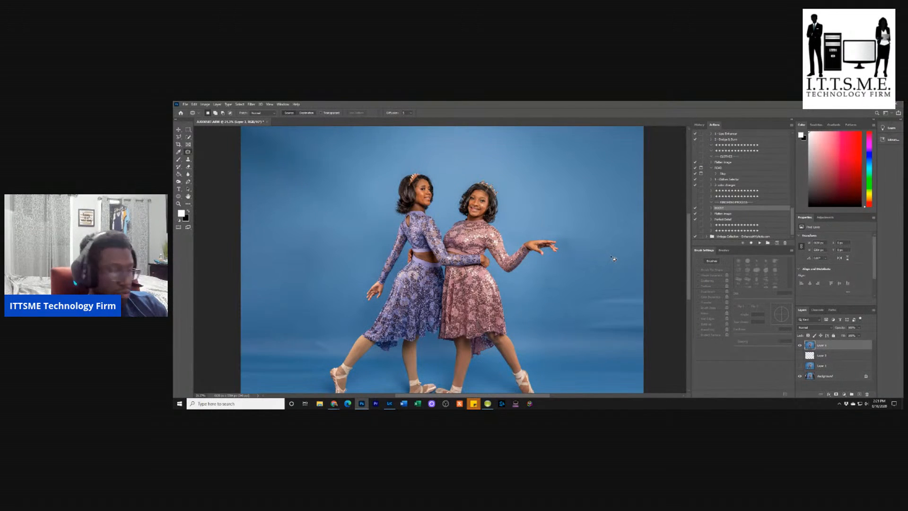
scroll(624, 253, up, 5)
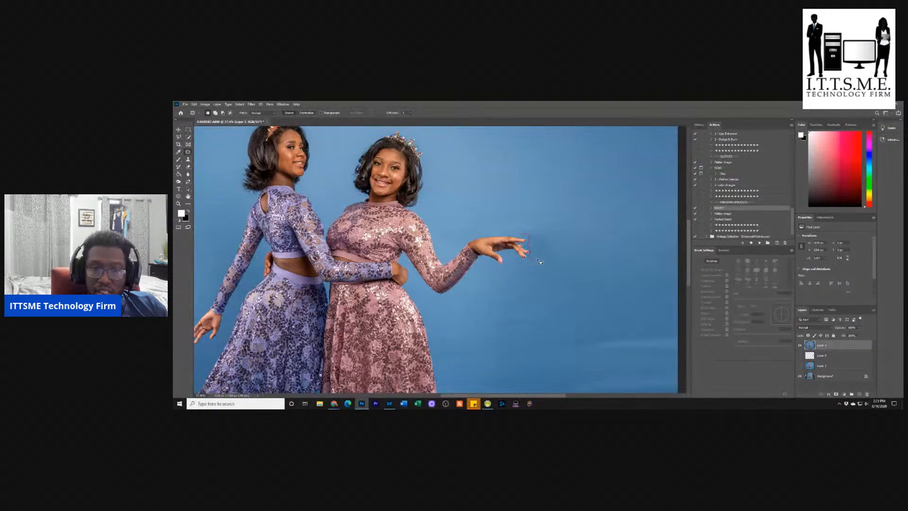
mouse_move(529, 226)
mouse_down()
mouse_move(546, 243)
mouse_move(548, 213)
mouse_move(569, 213)
mouse_up()
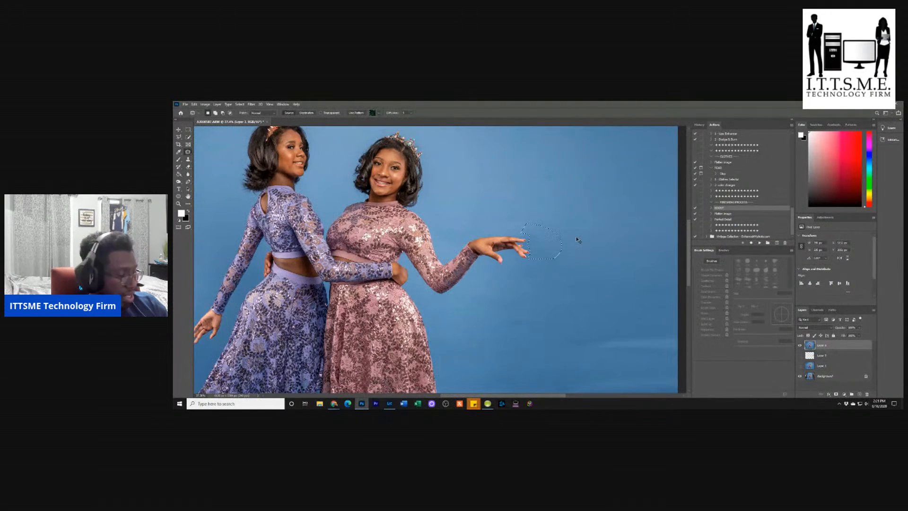
key(ctrl+d)
- Patch the remaining dark backdrop around the fingertips with clean backdrop from above the hand, and deselect
scroll(581, 247, down, 5)
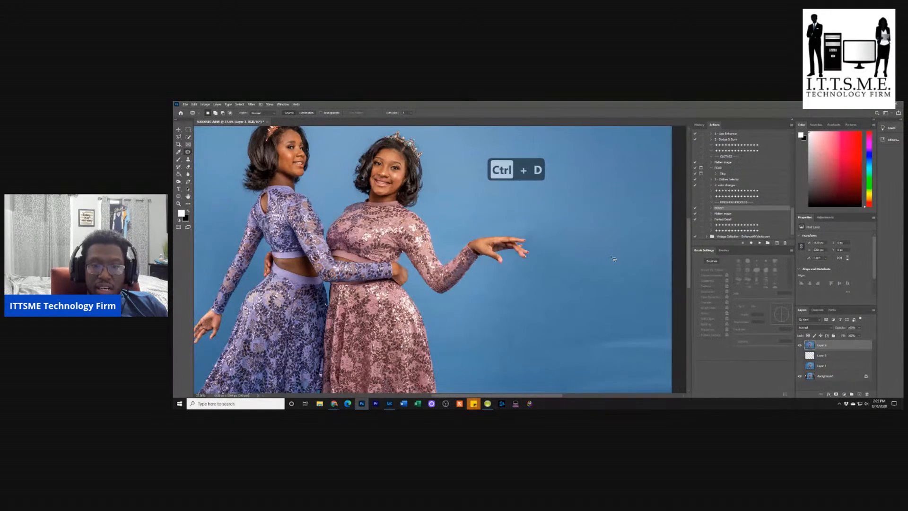
scroll(608, 279, up, 5)
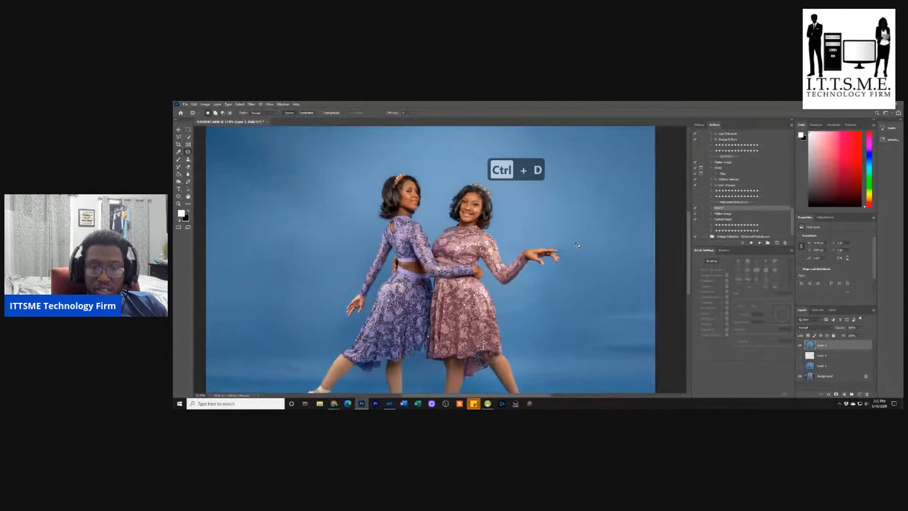
scroll(572, 265, up, 3)
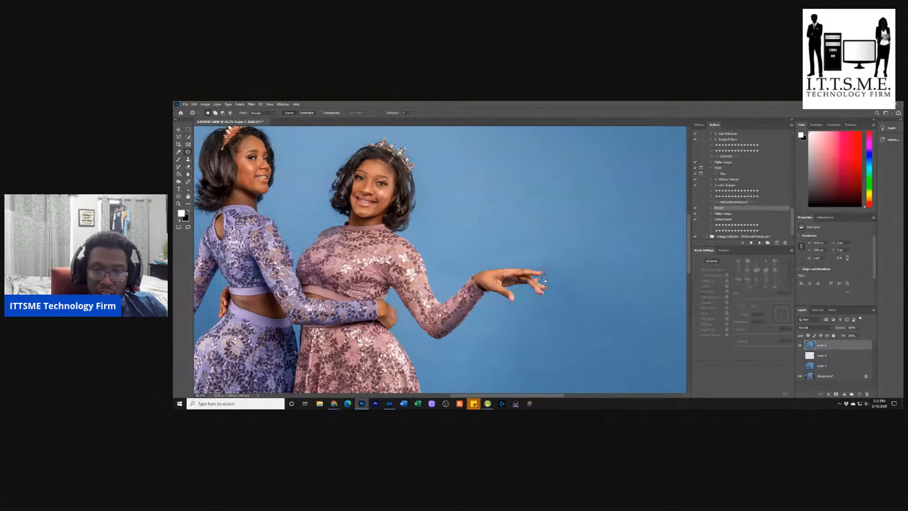
mouse_move(551, 289)
mouse_down()
mouse_move(565, 263)
mouse_move(531, 261)
mouse_move(535, 268)
mouse_move(556, 256)
mouse_move(563, 228)
mouse_up()
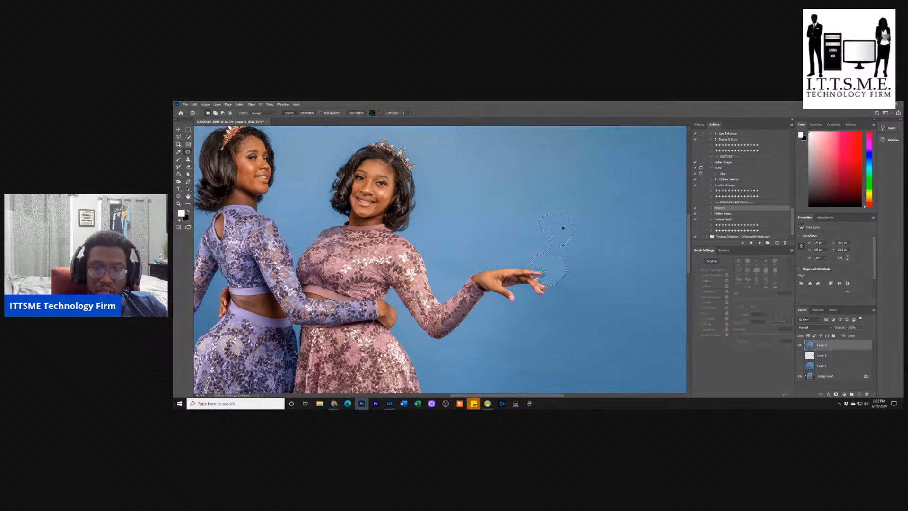
drag(497, 207, 557, 221)
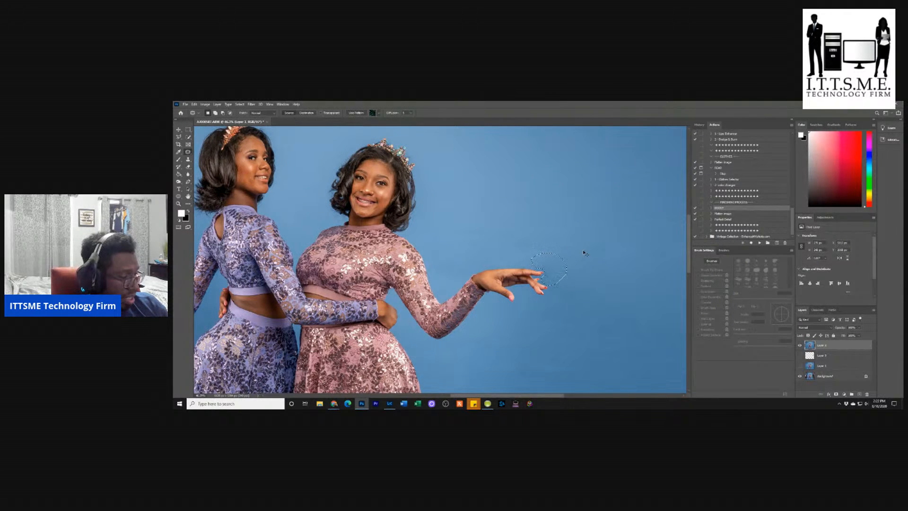
key(ctrl+d)
scroll(603, 265, down, 4)
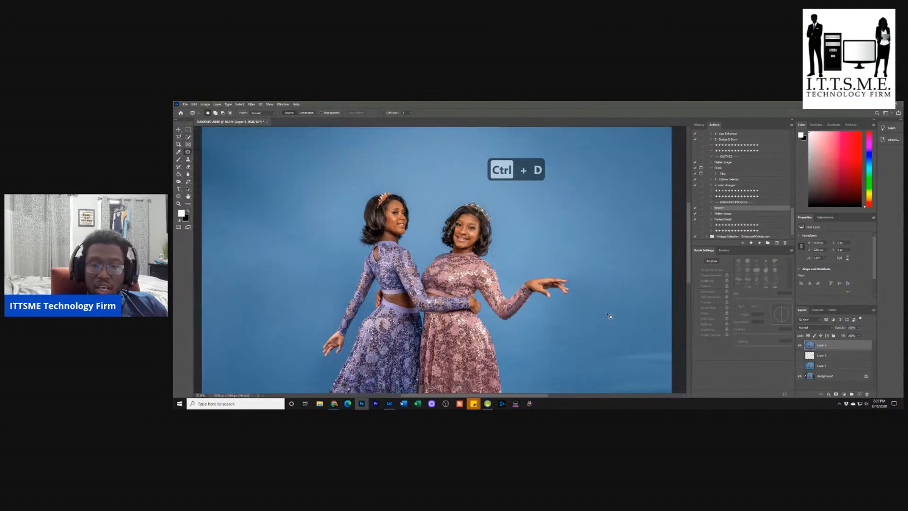
- Patch the streaked area and the band above it at the backdrop's right edge with smooth neighbouring backdrop, deselecting after each
scroll(613, 328, down, 2)
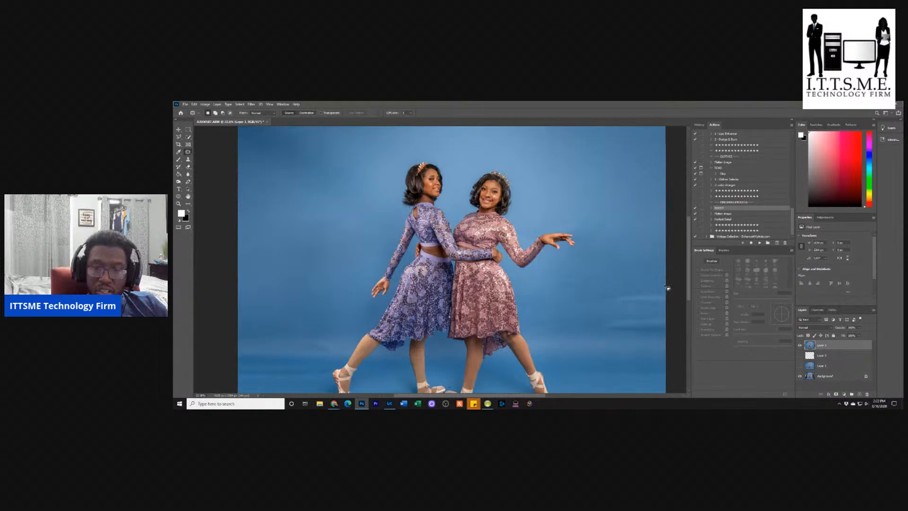
drag(666, 285, 600, 293)
mouse_move(592, 327)
mouse_down()
mouse_move(634, 344)
mouse_move(675, 342)
mouse_move(671, 290)
mouse_move(638, 293)
mouse_move(636, 208)
mouse_up()
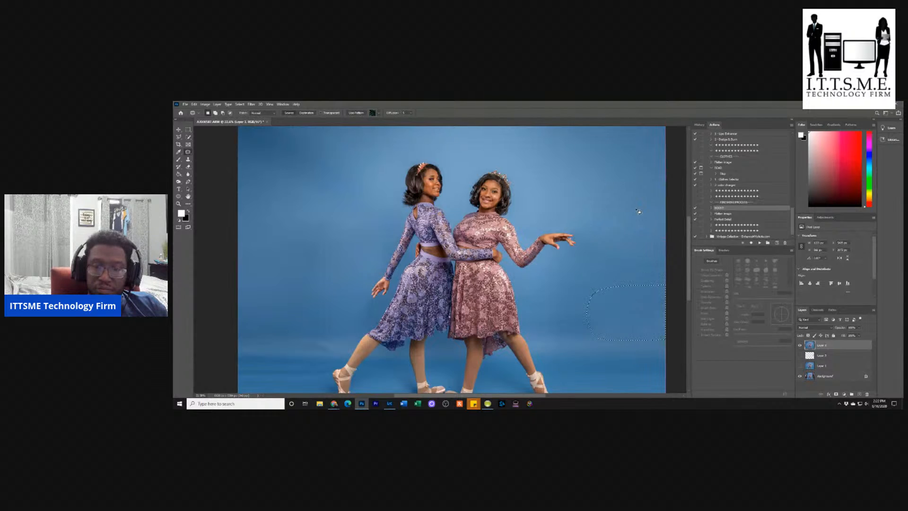
key(ctrl+d)
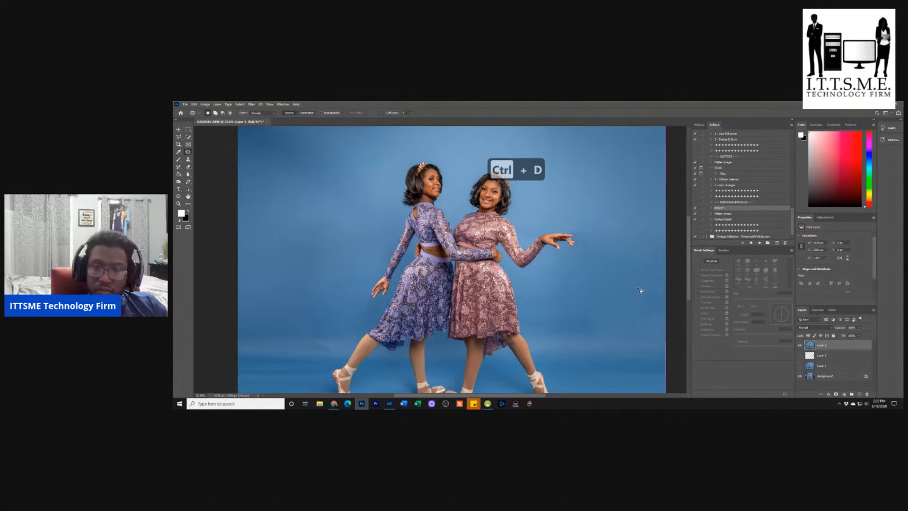
scroll(611, 312, down, 2)
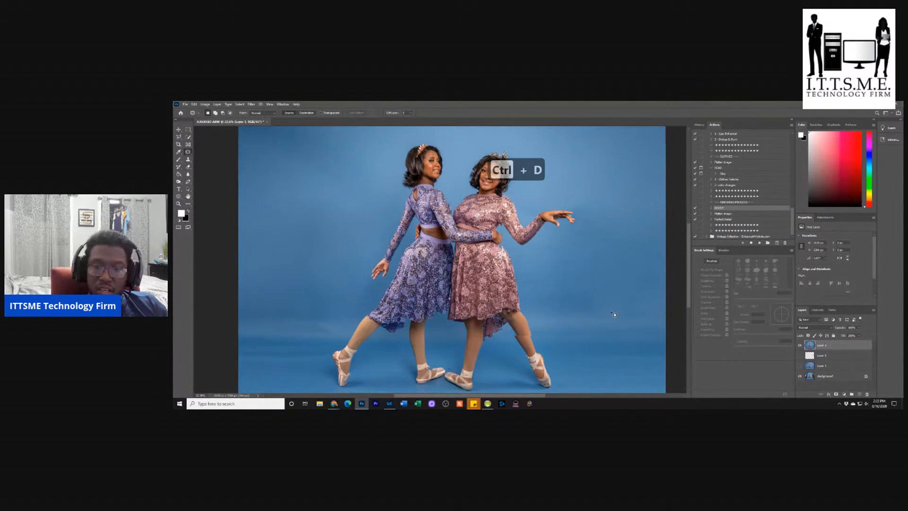
mouse_move(668, 236)
mouse_down()
mouse_move(584, 235)
mouse_move(578, 245)
mouse_move(590, 258)
mouse_move(644, 258)
mouse_move(668, 256)
mouse_move(666, 237)
mouse_move(637, 247)
mouse_move(640, 280)
mouse_up()
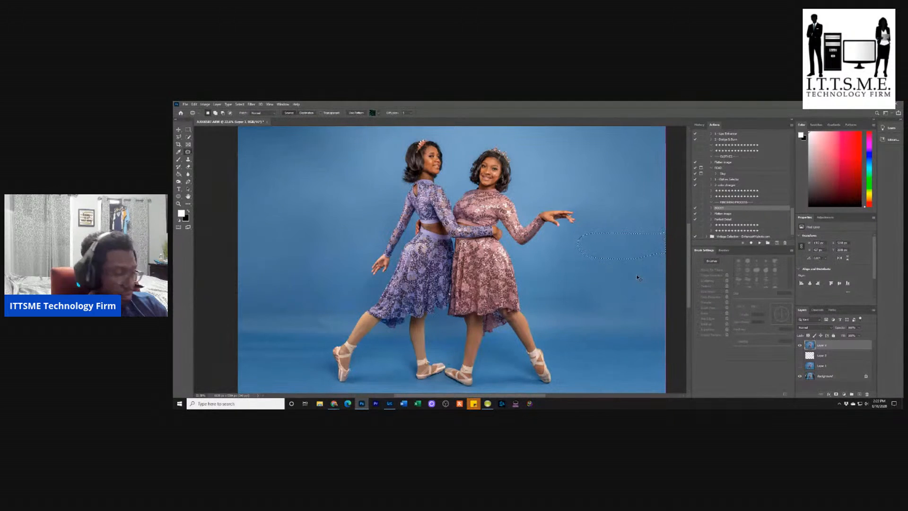
key(ctrl+d)
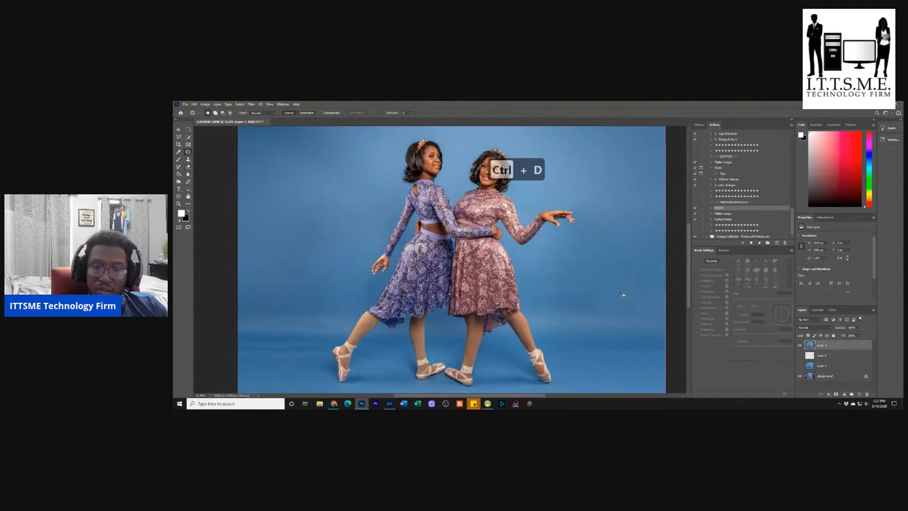
- Patch the floor marks beside and below the right dancer's ballet shoes with clean floor, and deselect
scroll(620, 299, down, 3)
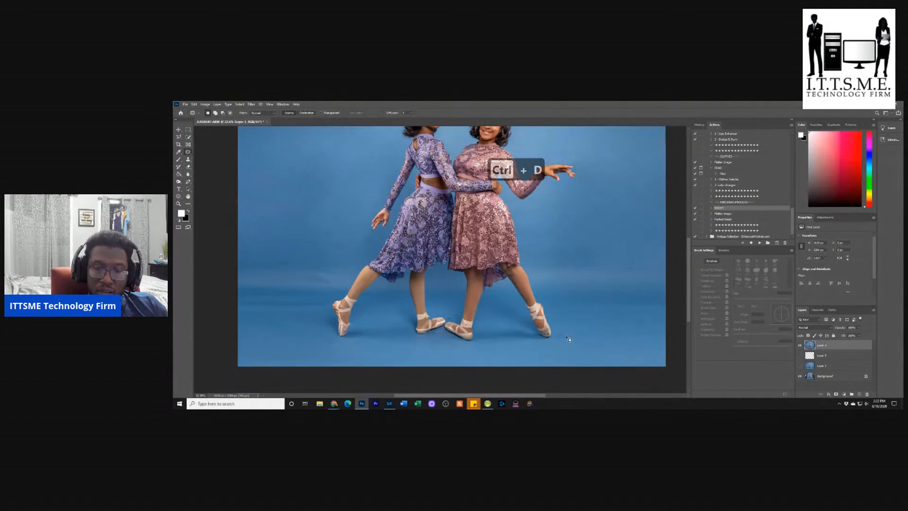
mouse_move(567, 332)
mouse_down()
mouse_move(556, 337)
mouse_move(603, 333)
mouse_move(589, 326)
mouse_move(591, 339)
mouse_up()
key(ctrl+d)
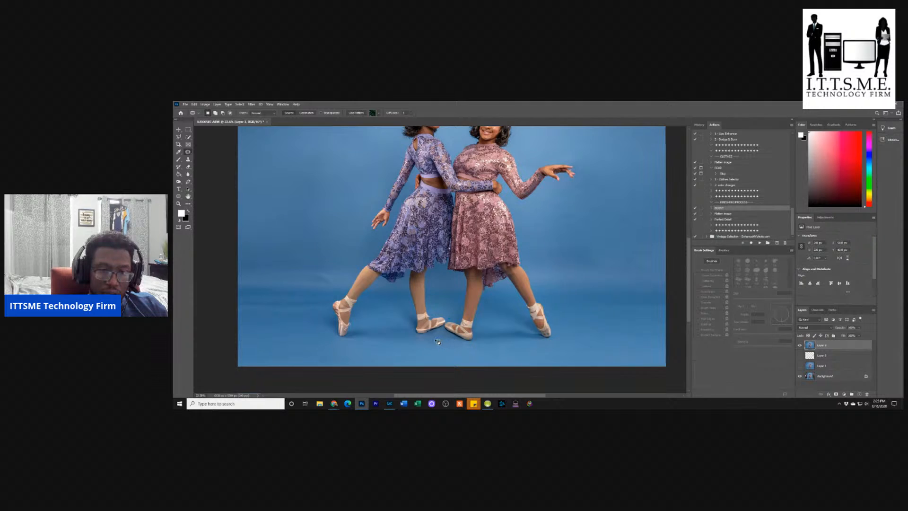
drag(441, 353, 525, 355)
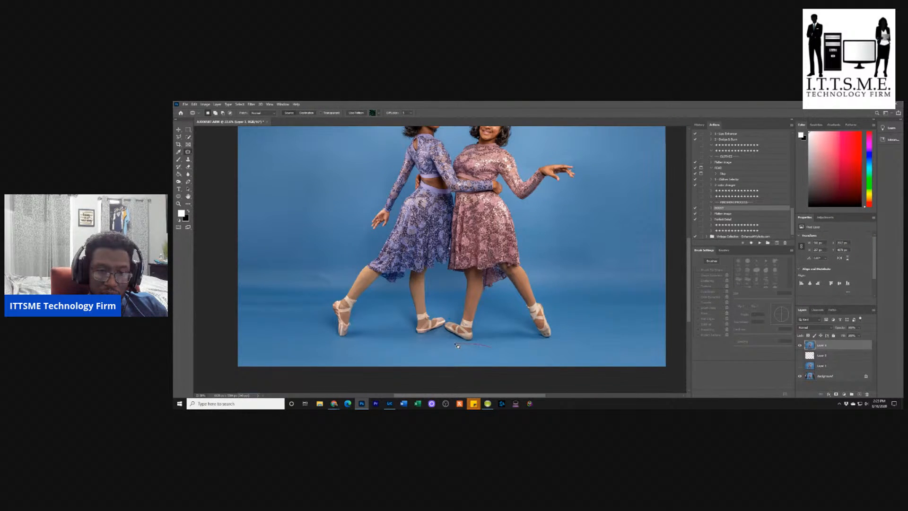
drag(469, 344, 469, 345)
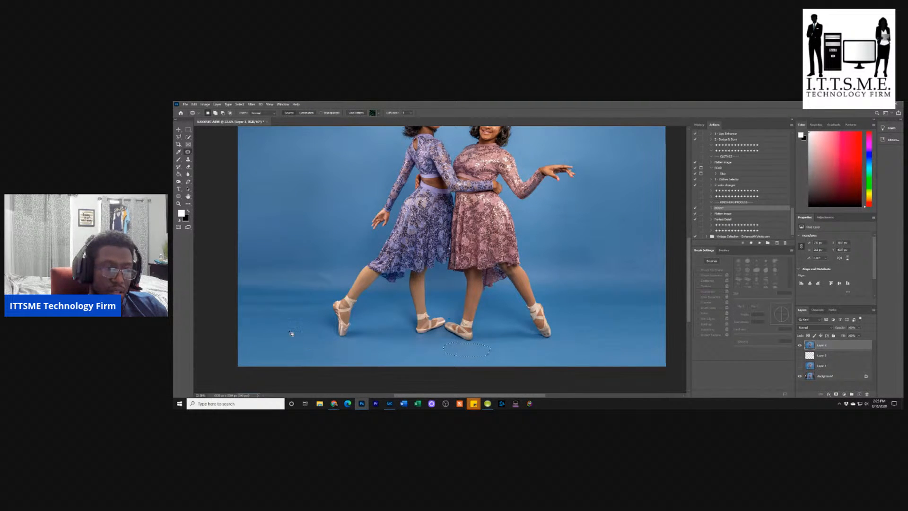
key(ctrl+d)
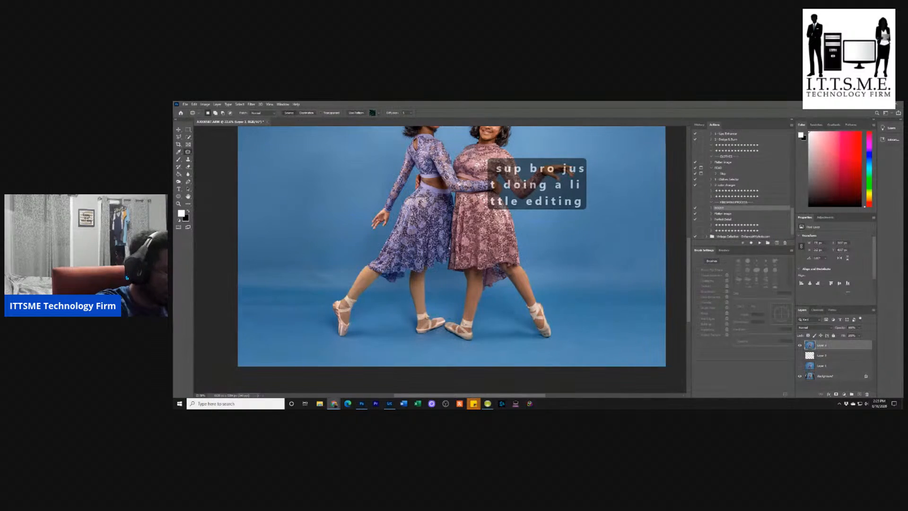
- Finish the chat reply with an exclamation mark, add "Do you have any questions?" on a new line, and send it
text(!)
key(shift+Return)
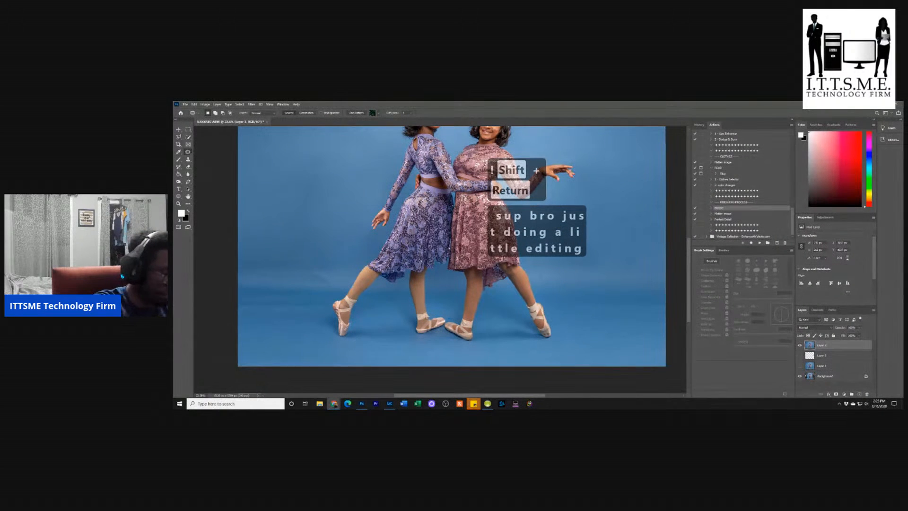
text(Do y)
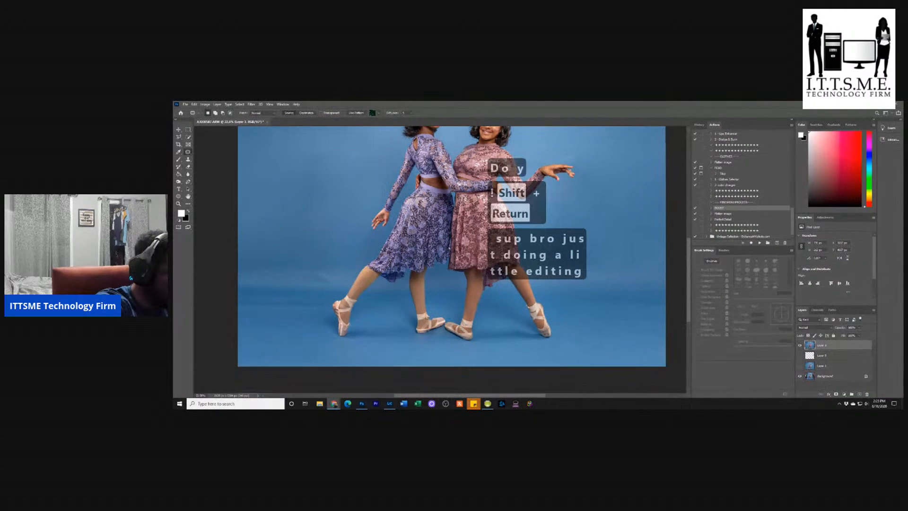
text(ou have any w)
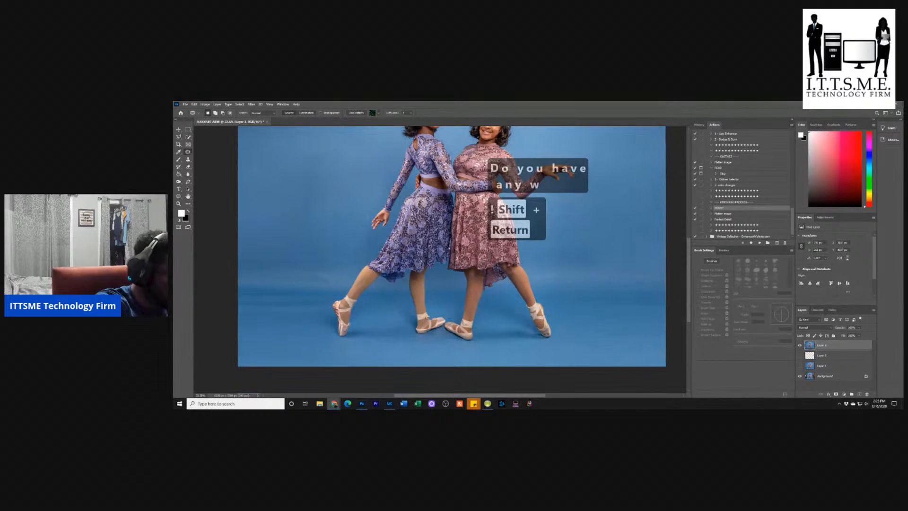
key(BackSpace)
text(questio)
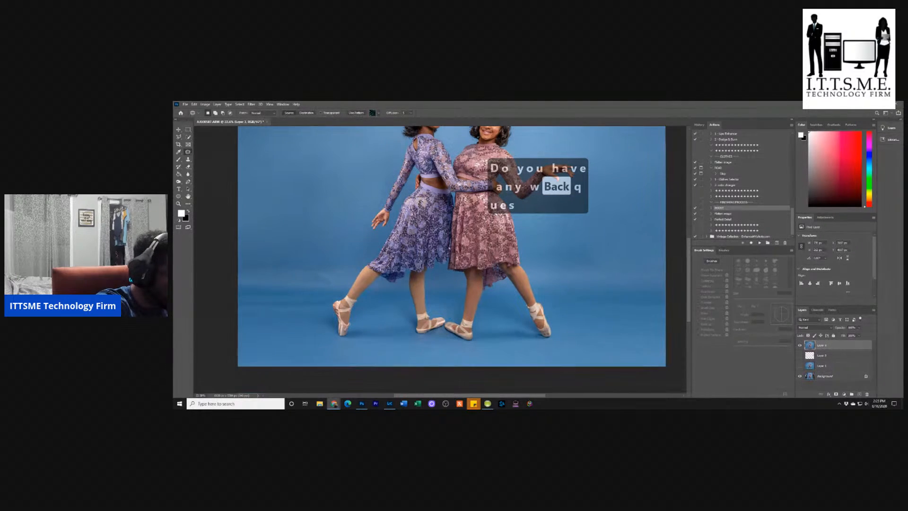
text(ns?)
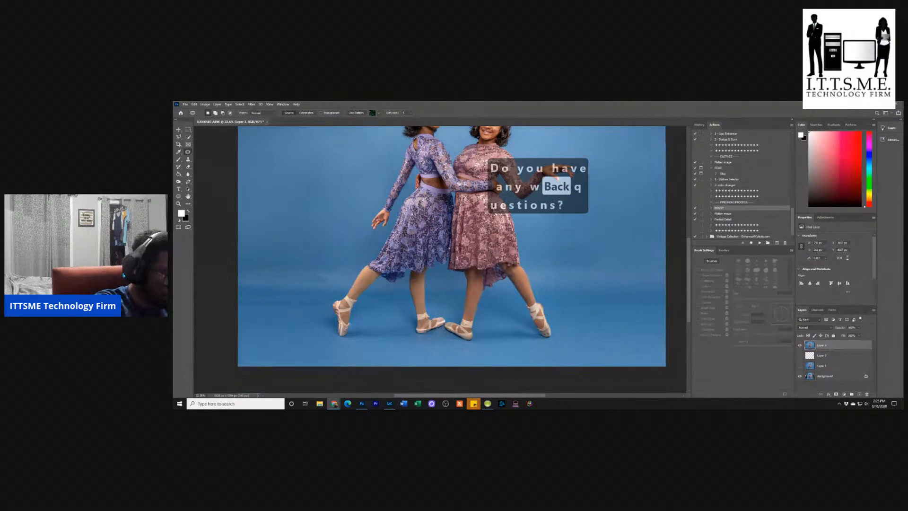
key(Return)
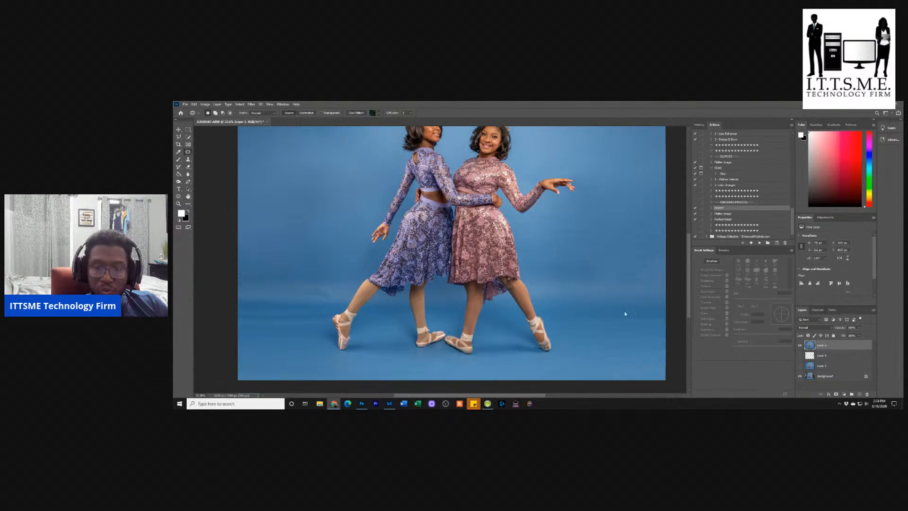
- Patch the backdrop seam beside the left dancer's extended leg and at the photo's left edge with smooth neighbouring backdrop, deselecting after each
click(188, 151)
mouse_move(329, 282)
mouse_down()
mouse_move(330, 307)
mouse_move(307, 303)
mouse_move(324, 277)
mouse_move(334, 290)
mouse_move(287, 289)
mouse_up()
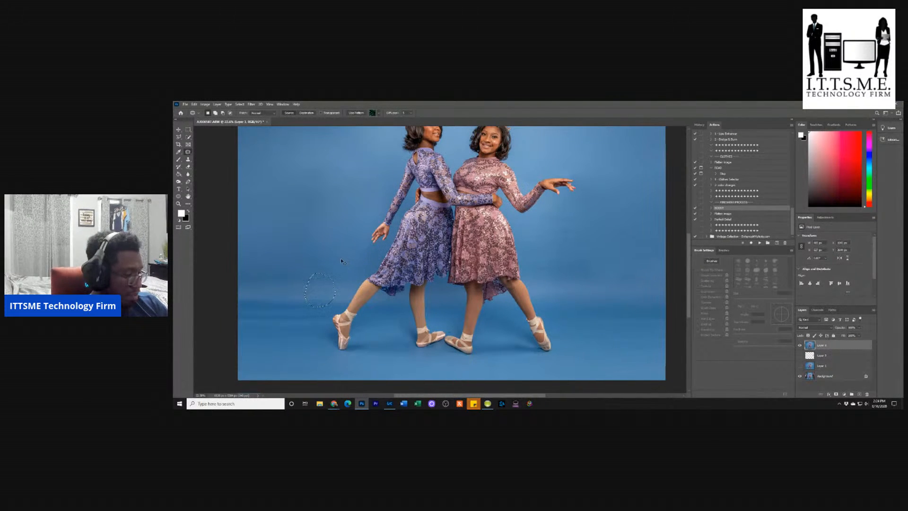
key(ctrl+d)
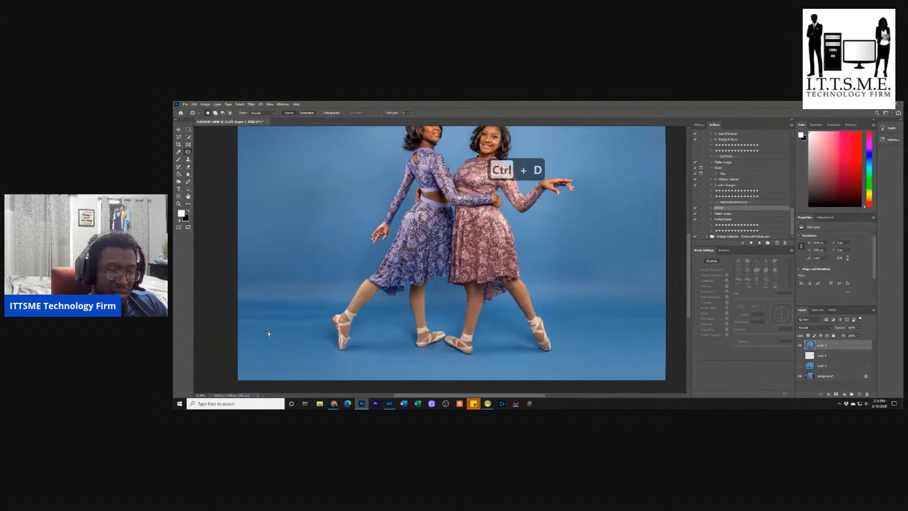
mouse_move(239, 301)
mouse_down()
mouse_move(322, 303)
mouse_move(327, 320)
mouse_move(238, 327)
mouse_move(233, 315)
mouse_move(268, 286)
mouse_move(265, 260)
mouse_up()
key(ctrl+d)
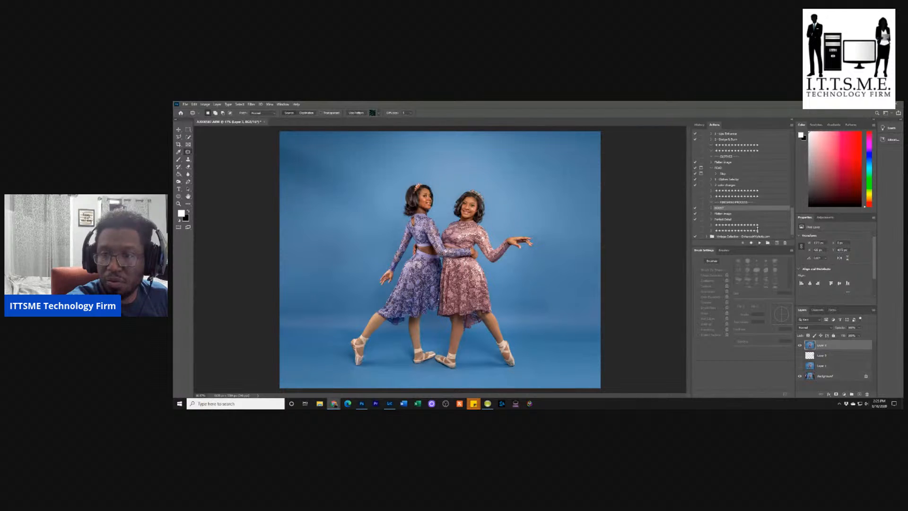
- Clear the remaining selection and run the highlighted finishing action to add its Curves adjustment group above the retouched layer
click(760, 244)
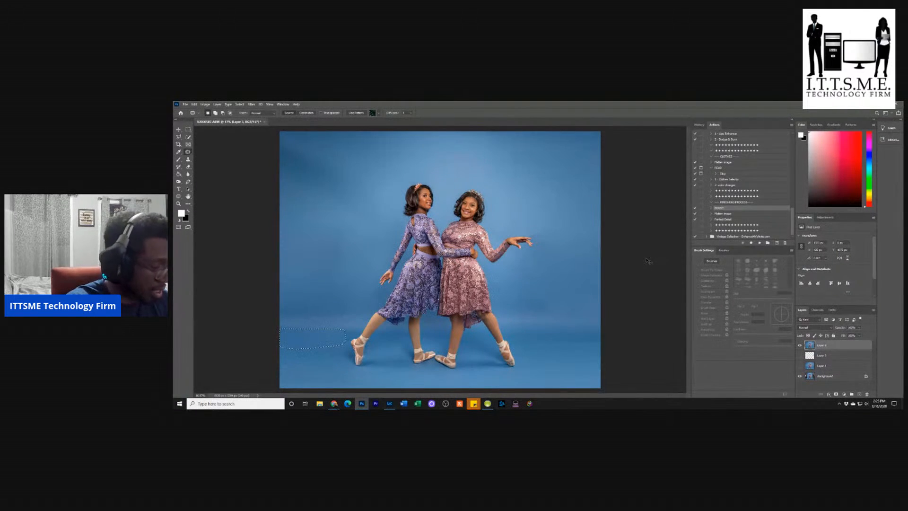
key(ctrl+d)
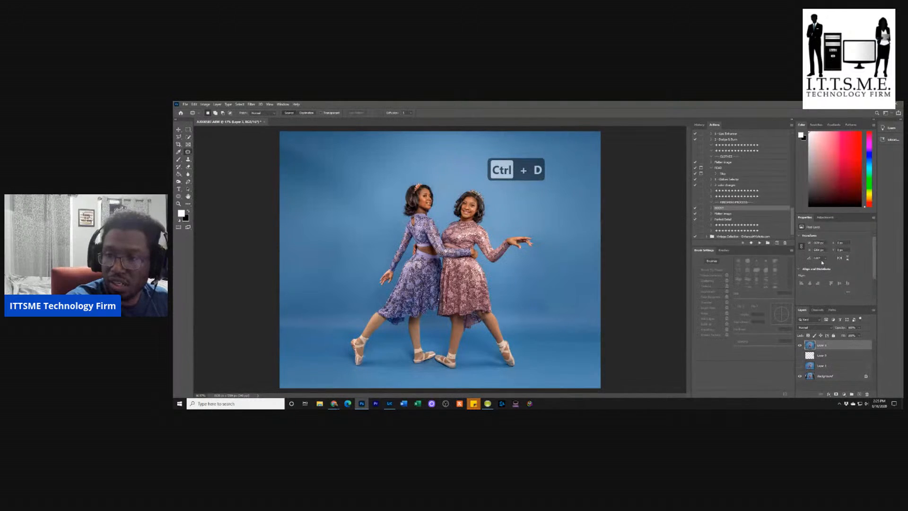
click(760, 243)
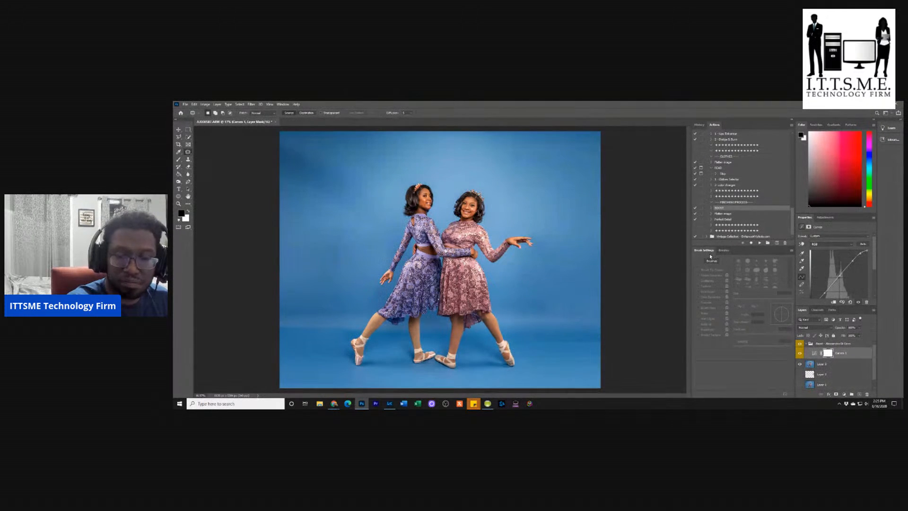
- Save the layered image as a TIFF in the shoot's folder, keeping ZIP image compression and Interleaved pixel order
click(186, 105)
click(300, 182)
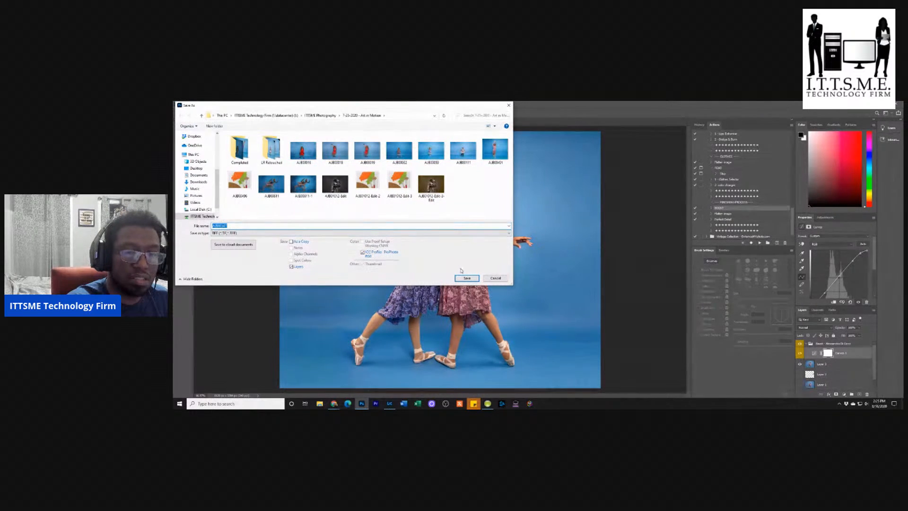
click(466, 279)
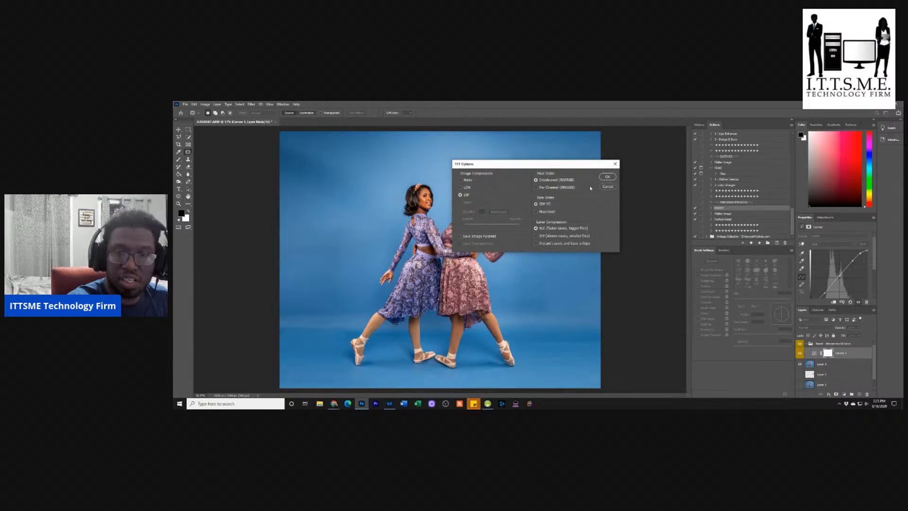
click(608, 177)
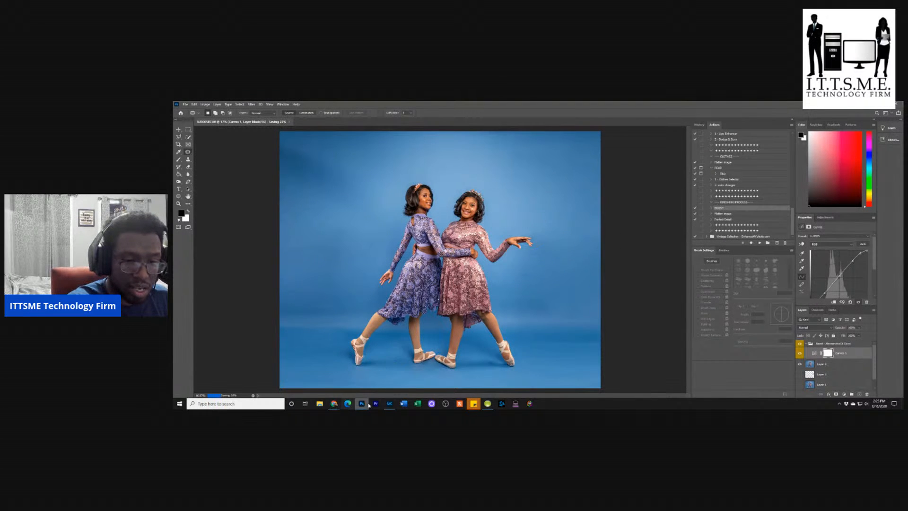
- Switch to Lightroom Classic and compare the retouched portrait of the two dancers with its original photo
click(391, 404)
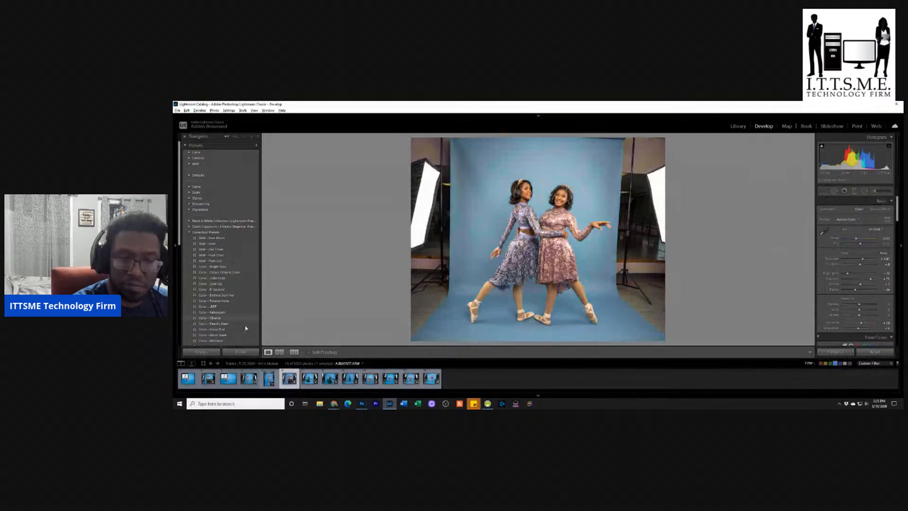
key(ctrl+e)
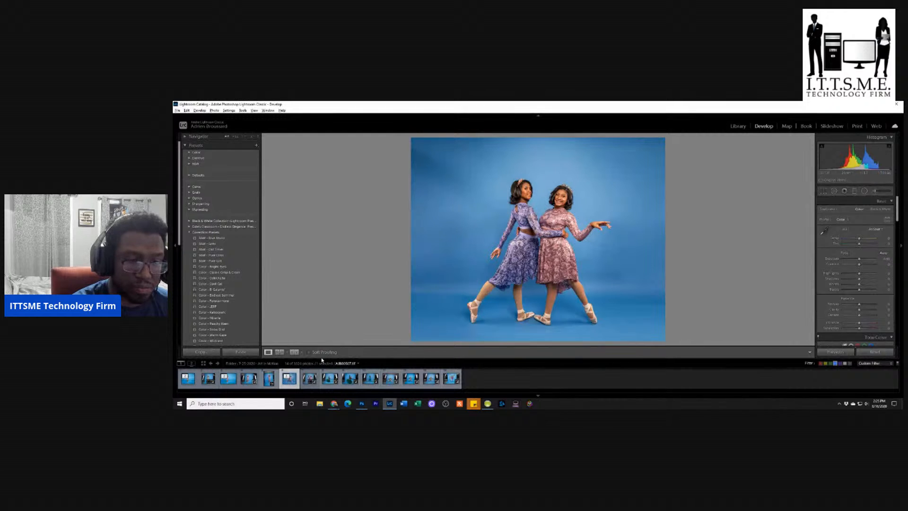
click(308, 380)
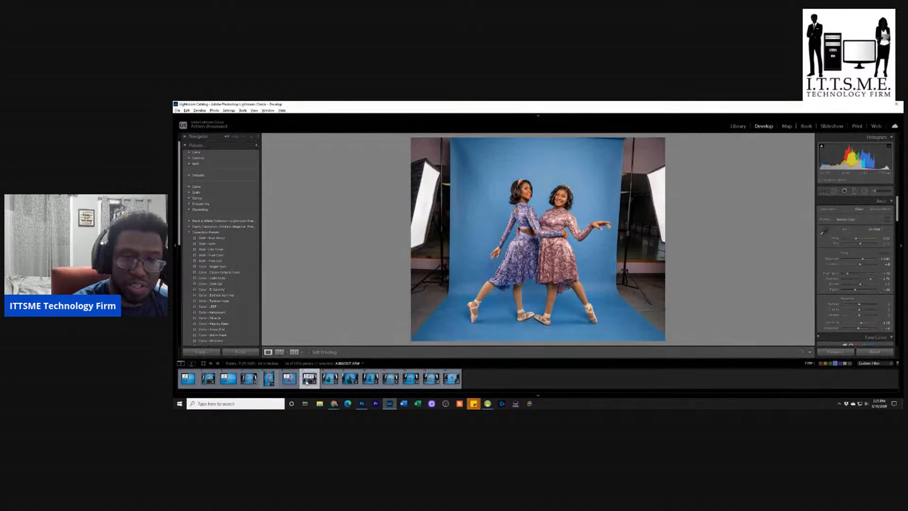
click(291, 381)
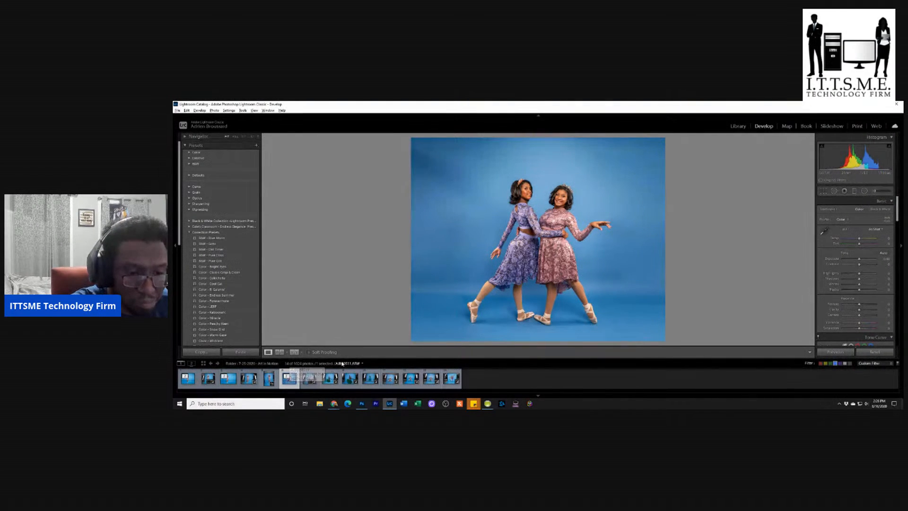
- Select the original photo of the dancer in the green tutu and switch to the browser
click(327, 382)
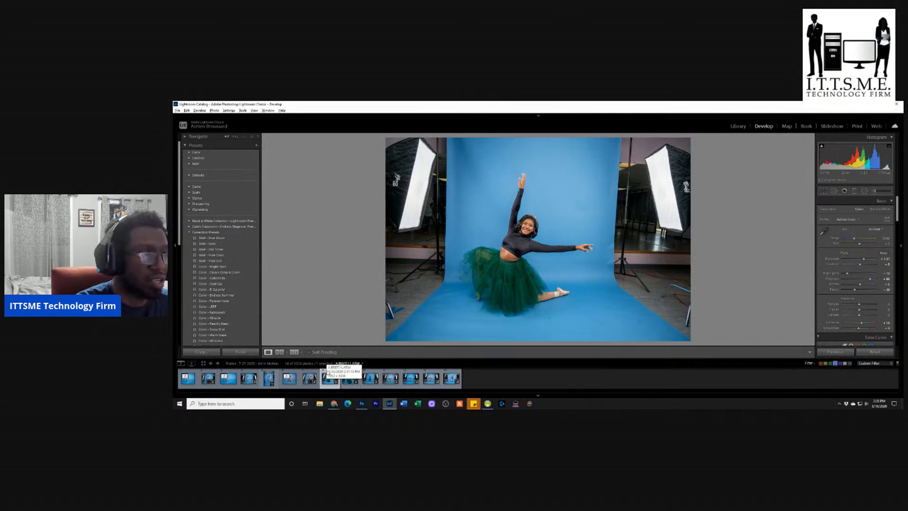
key(alt+Tab)
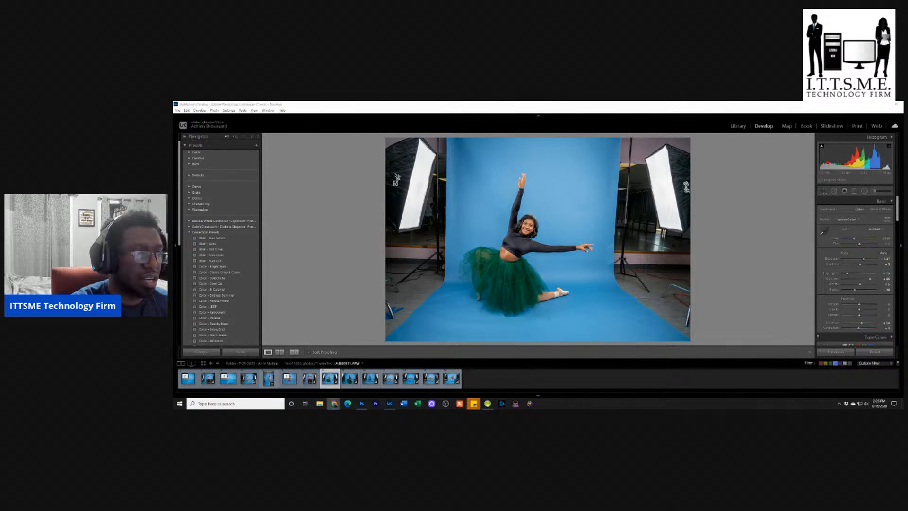